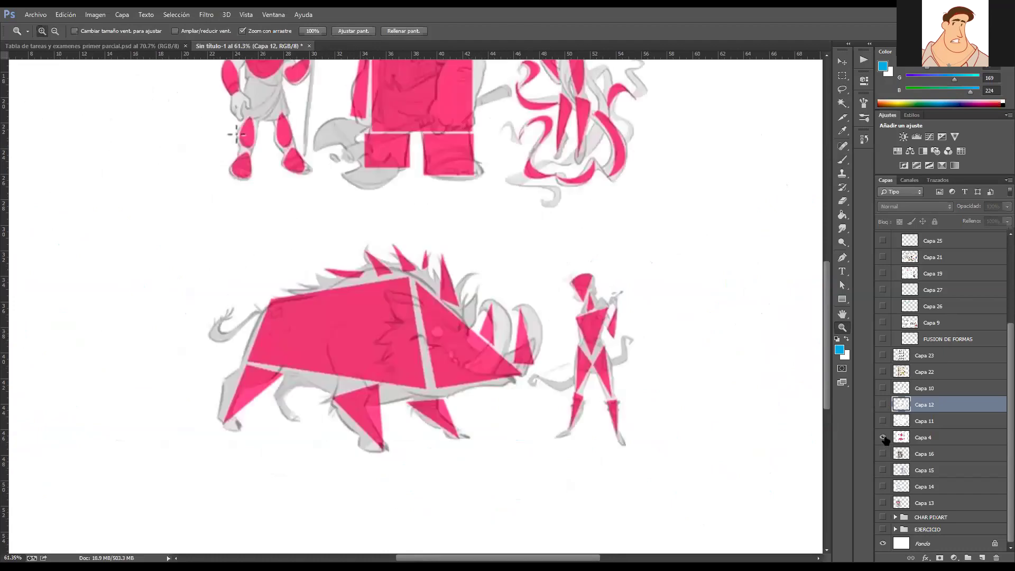
- Show and select layer Capa 10 to view the bull, cow and ox shape studies
click(882, 388)
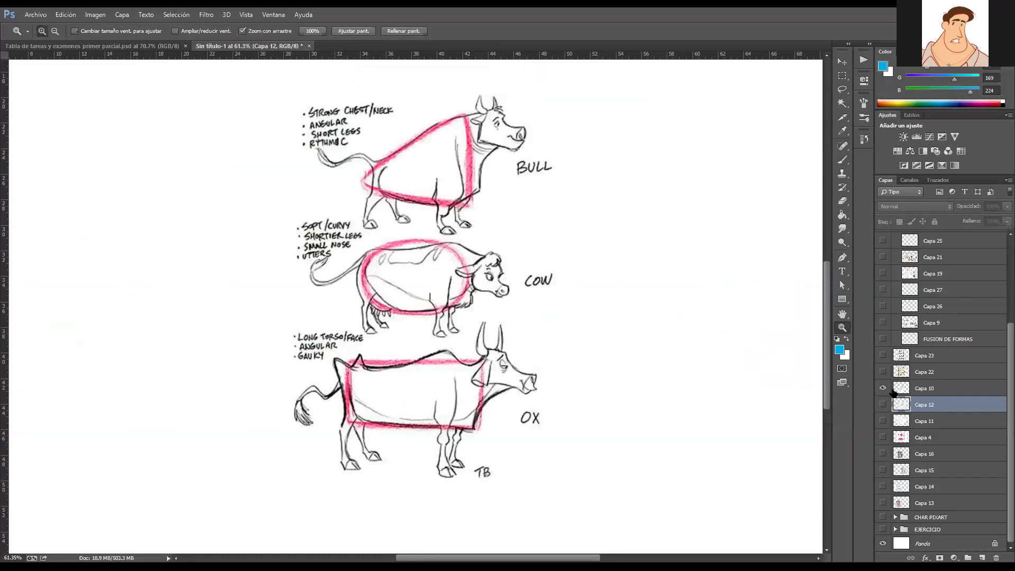
click(927, 392)
alt+click(654, 434)
drag(645, 456, 655, 448)
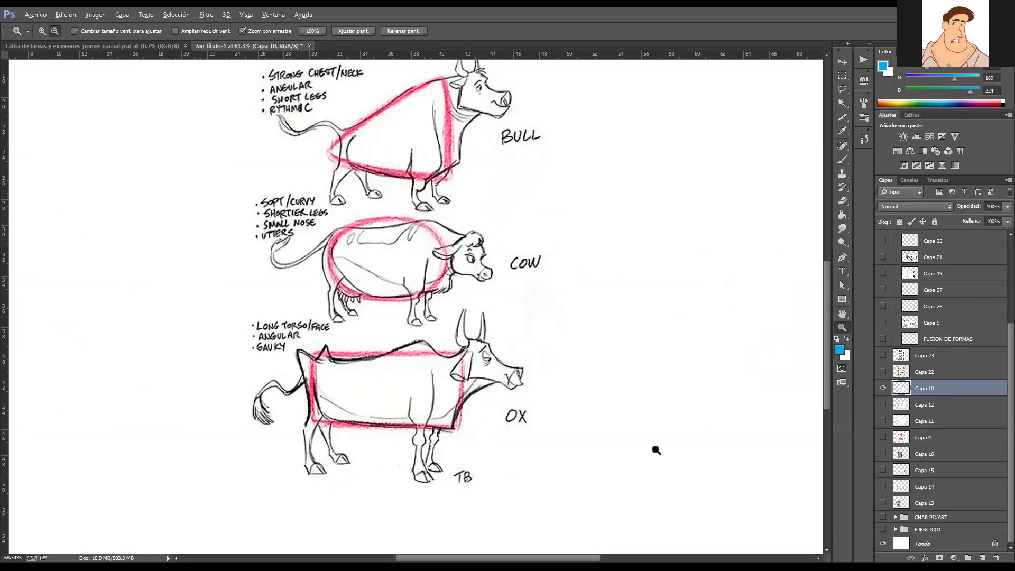
drag(603, 420, 610, 462)
scroll(612, 457, down, 1)
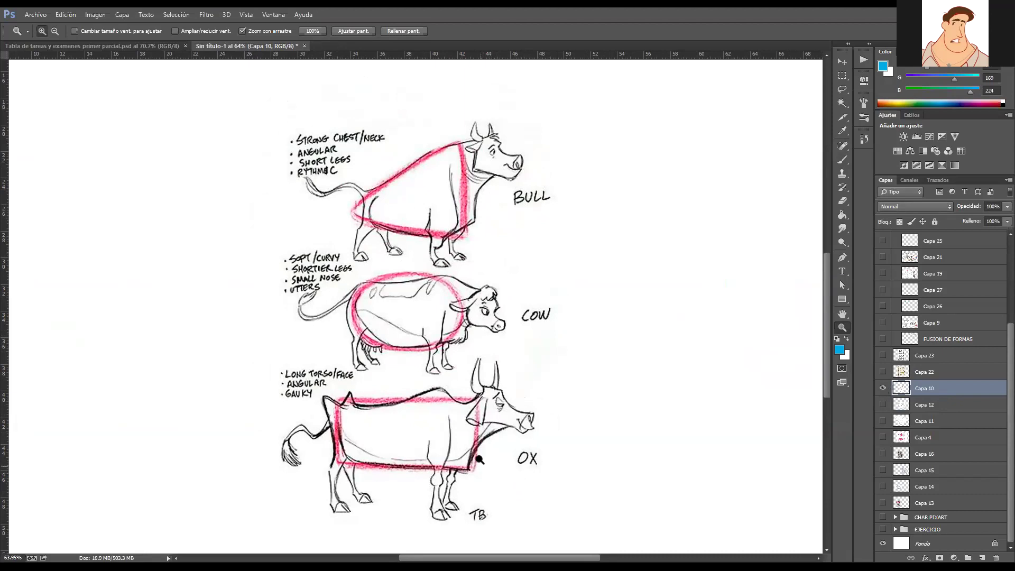
- Hide layer Capa 10, show Capa 16 and move its sheet of nine painted heads near the canvas's left side
click(883, 389)
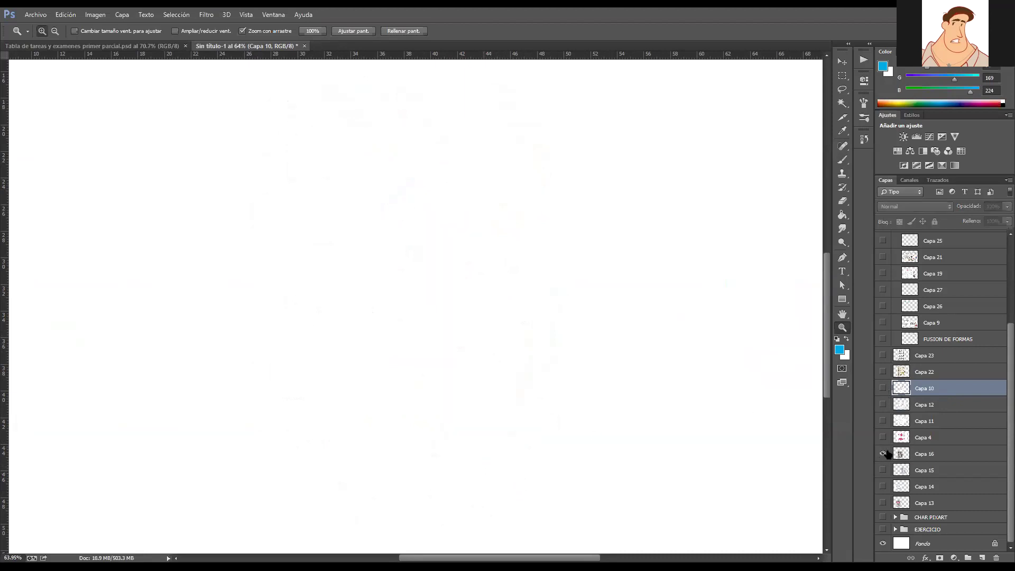
click(883, 454)
click(938, 451)
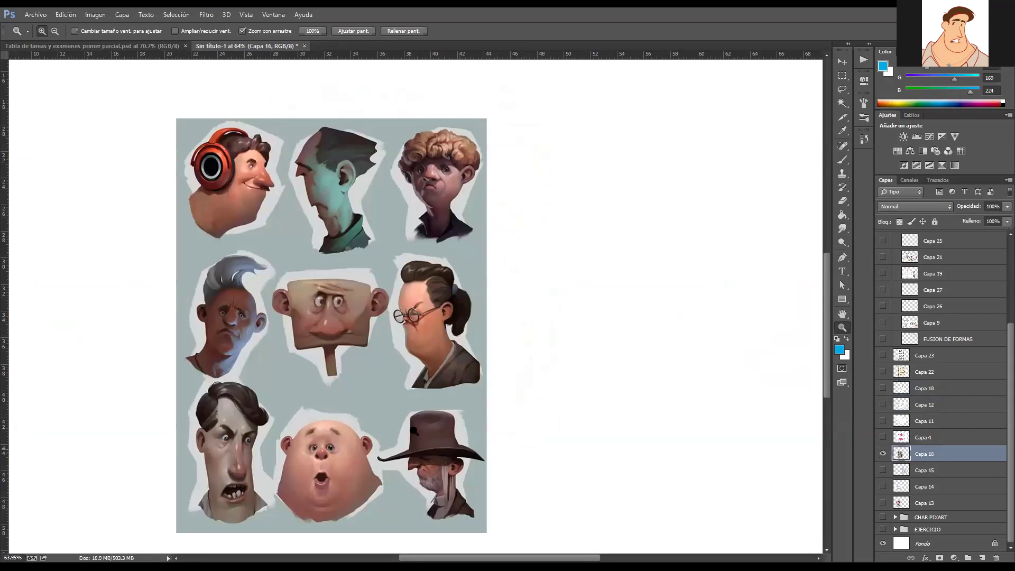
key(v)
drag(436, 467, 483, 465)
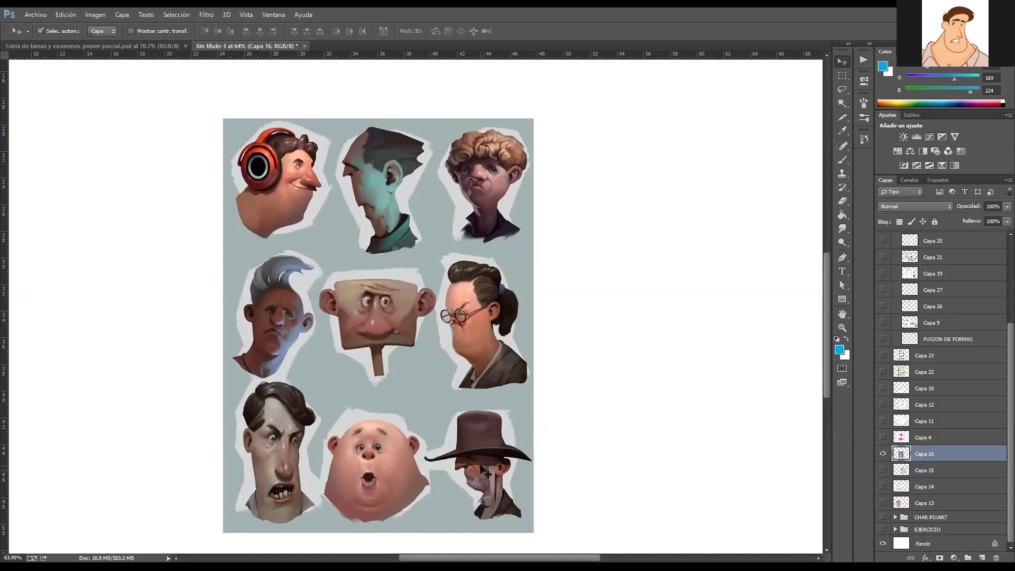
drag(483, 430, 347, 427)
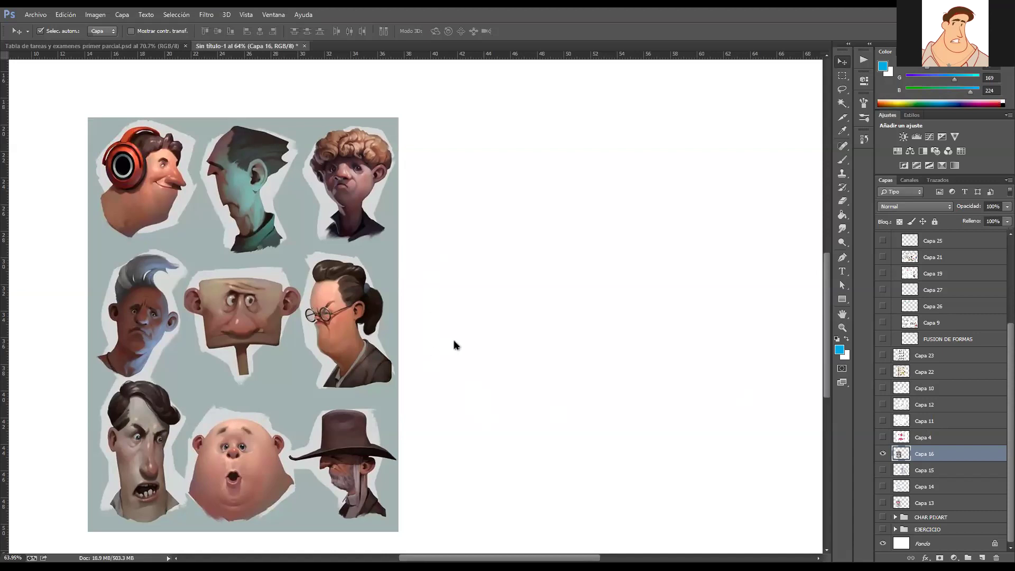
click(465, 365)
key(b)
click(476, 351)
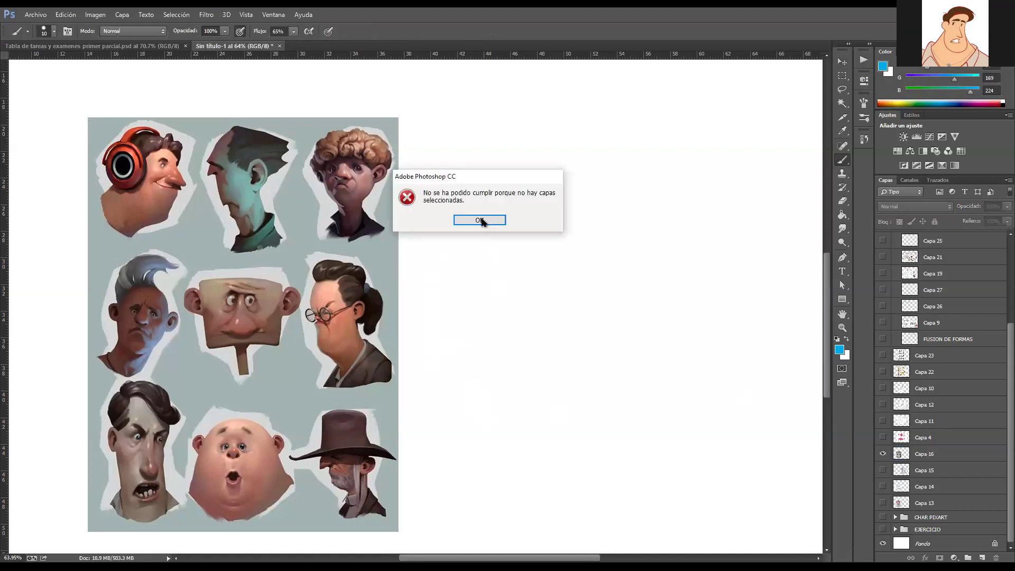
click(480, 220)
click(914, 449)
mouse_move(475, 382)
mouse_down()
mouse_move(504, 406)
mouse_move(513, 443)
mouse_up()
key(ctrl+z)
- Handwrite the artist's surname in blue above the sheet of painted heads with the Brush tool
key(z)
scroll(500, 416, up, 1)
key(b)
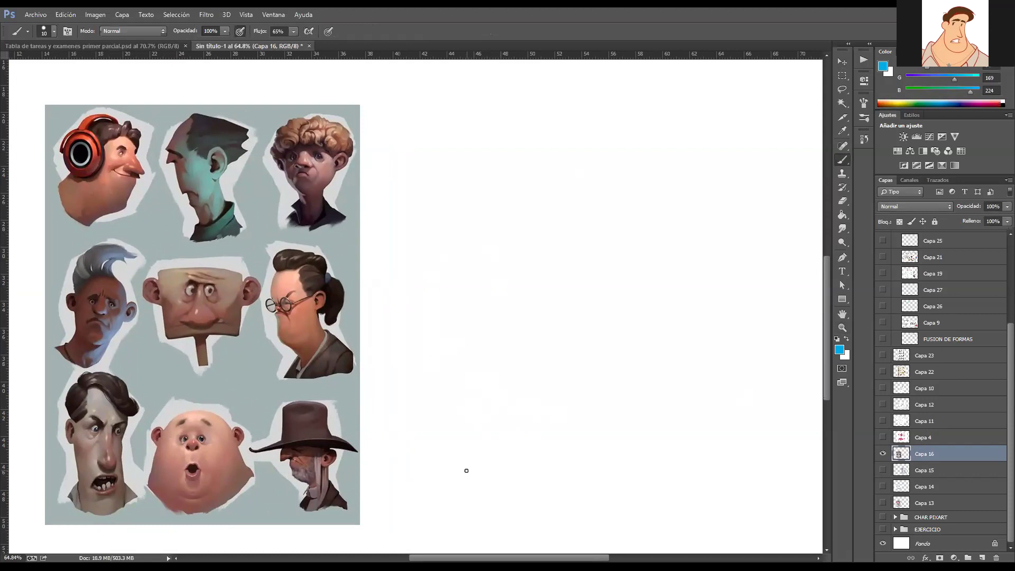
key(z)
scroll(451, 351, down, 1)
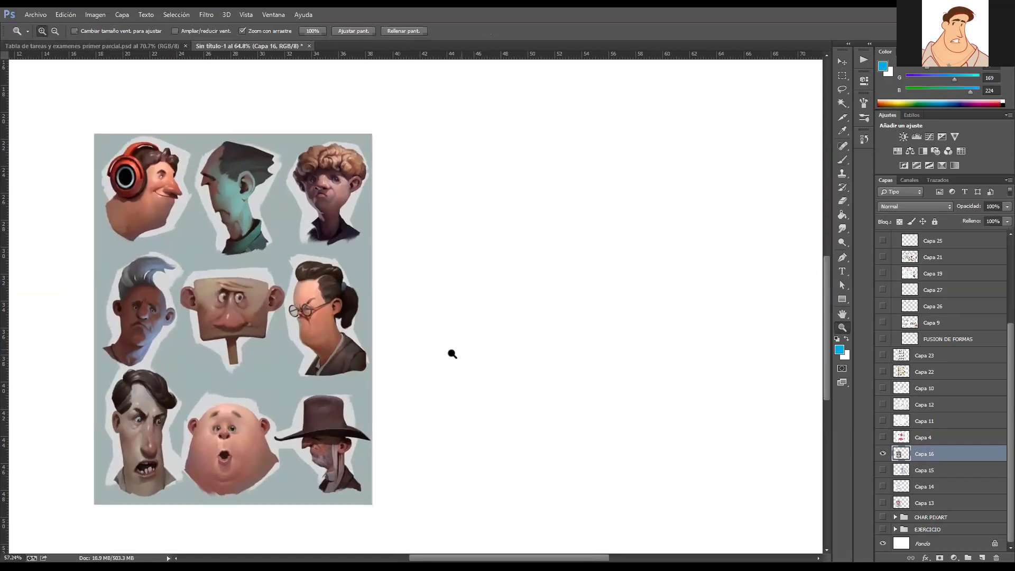
drag(438, 366, 428, 385)
key(b)
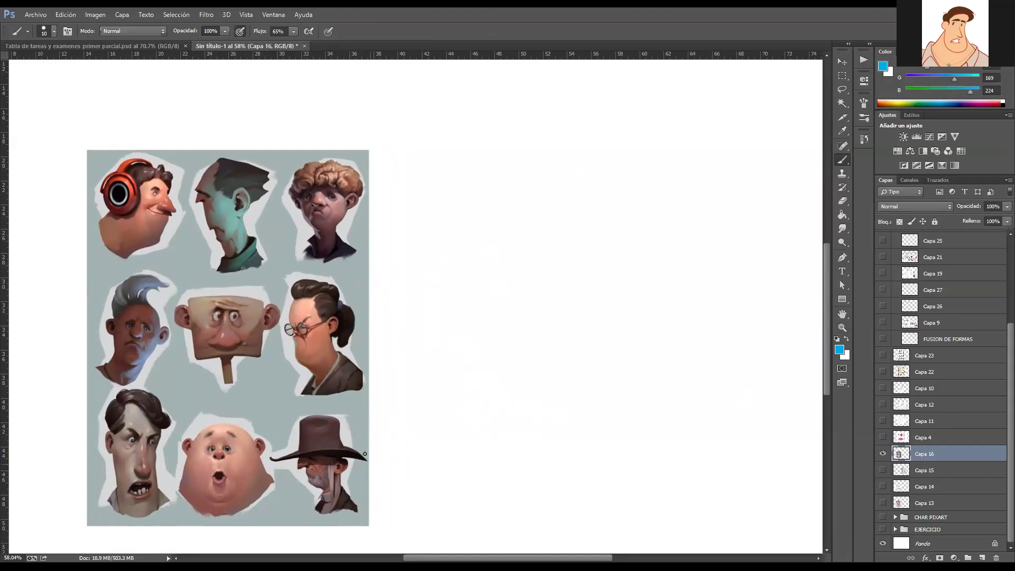
mouse_move(136, 94)
mouse_down()
mouse_move(109, 126)
mouse_move(161, 113)
mouse_move(163, 125)
mouse_move(210, 125)
mouse_move(217, 114)
mouse_move(231, 124)
mouse_move(307, 124)
mouse_up()
drag(320, 89, 319, 126)
mouse_move(345, 98)
mouse_down()
mouse_move(331, 116)
mouse_move(343, 124)
mouse_up()
mouse_move(363, 108)
mouse_down()
mouse_move(375, 121)
mouse_move(365, 104)
mouse_up()
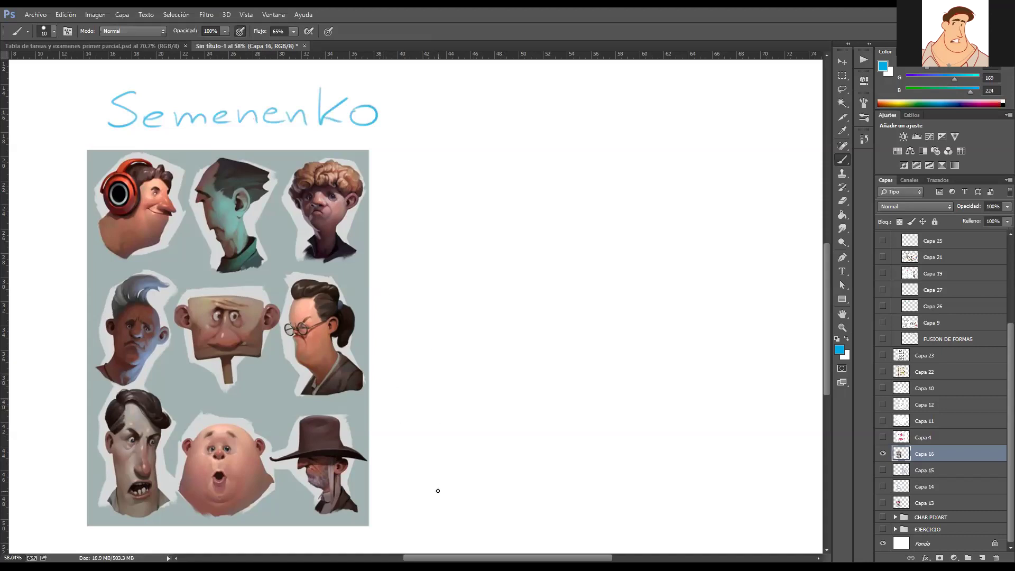
- Sample the dark brown of the woman's hair, handwrite EXAGERACIÓN beside the sheet of heads and underline it
alt+click(348, 313)
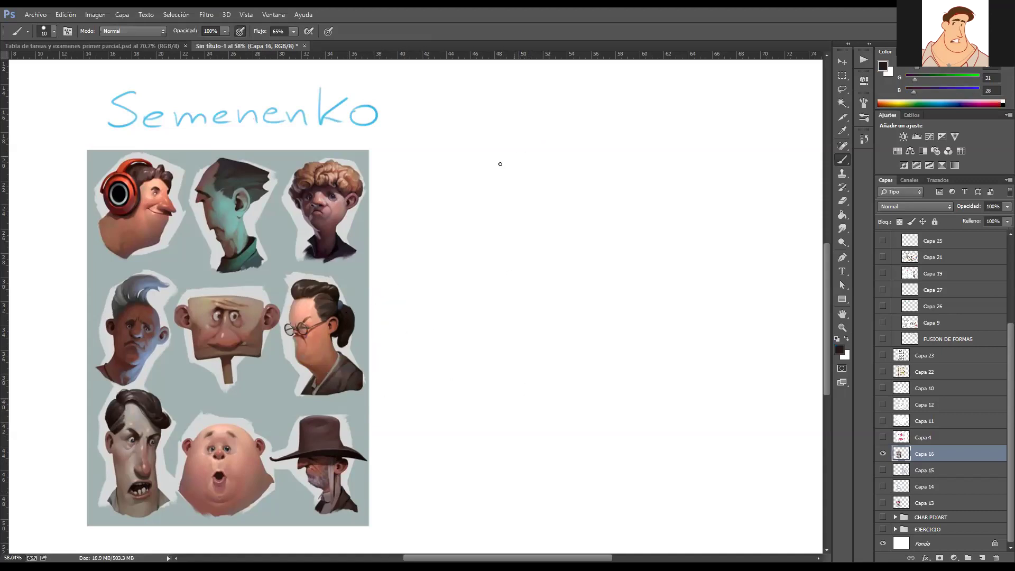
mouse_move(452, 165)
mouse_down()
mouse_move(452, 213)
mouse_move(475, 169)
mouse_up()
mouse_move(434, 202)
mouse_down()
mouse_move(483, 200)
mouse_move(466, 186)
mouse_move(506, 202)
mouse_move(484, 205)
mouse_move(540, 210)
mouse_move(546, 188)
mouse_move(582, 207)
mouse_up()
drag(601, 174, 599, 205)
mouse_move(598, 172)
mouse_down()
mouse_move(622, 169)
mouse_move(611, 185)
mouse_up()
drag(591, 206, 626, 202)
mouse_move(643, 168)
mouse_down()
mouse_move(652, 165)
mouse_move(670, 209)
mouse_up()
drag(676, 167, 661, 207)
mouse_move(678, 165)
mouse_down()
mouse_move(696, 203)
mouse_move(706, 189)
mouse_up()
mouse_move(724, 172)
mouse_down()
mouse_move(725, 201)
mouse_move(742, 207)
mouse_up()
drag(764, 171, 777, 186)
mouse_move(785, 203)
mouse_down()
mouse_move(787, 168)
mouse_move(809, 168)
mouse_up()
drag(783, 149, 791, 136)
drag(465, 230, 740, 226)
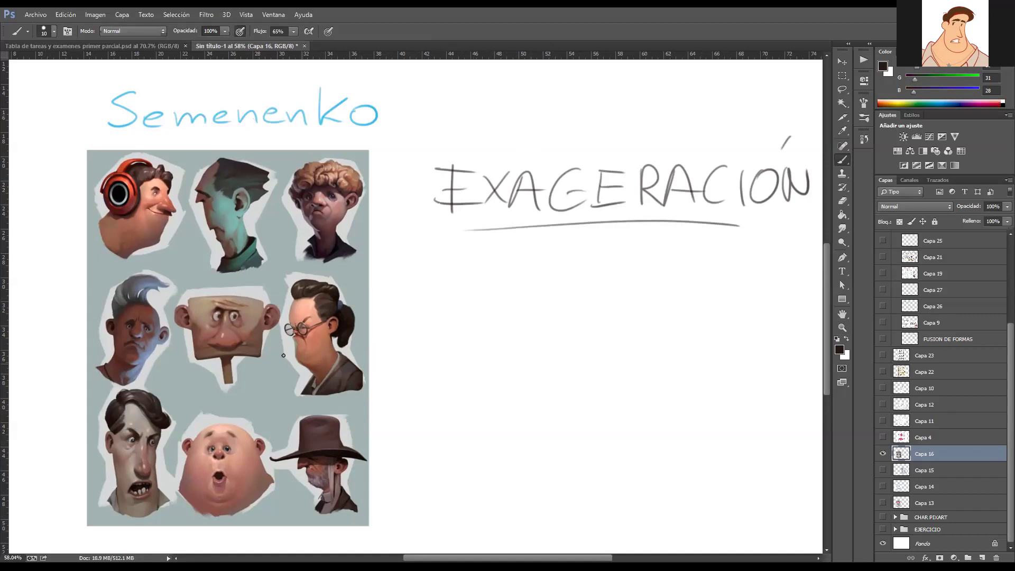
- Circle the eyes, nose and mouth of the painted woman with glasses, then undo the mark
key(z)
mouse_move(311, 331)
mouse_down()
mouse_move(365, 320)
mouse_move(367, 336)
mouse_move(398, 344)
mouse_move(403, 326)
mouse_move(394, 334)
mouse_up()
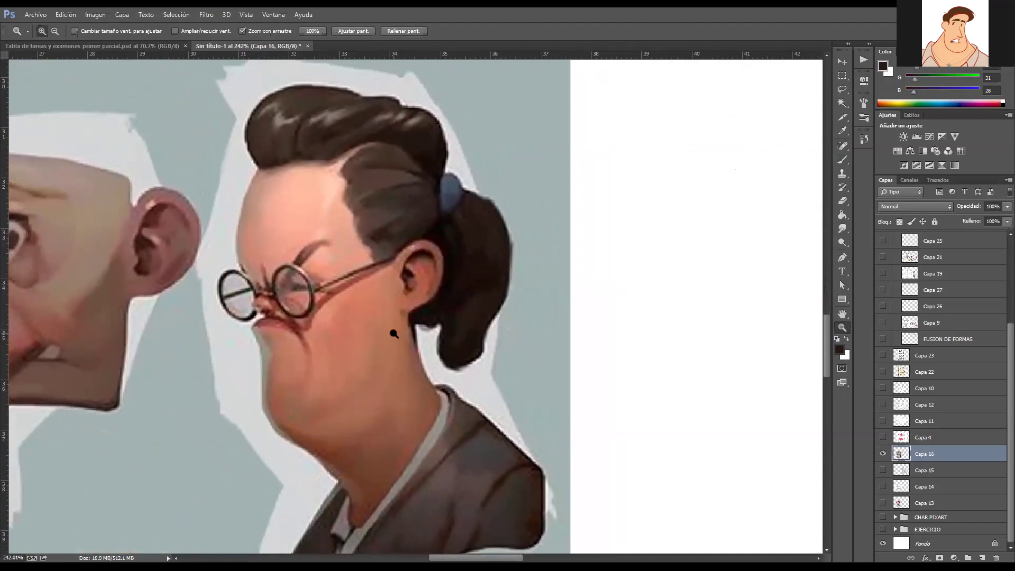
key(b)
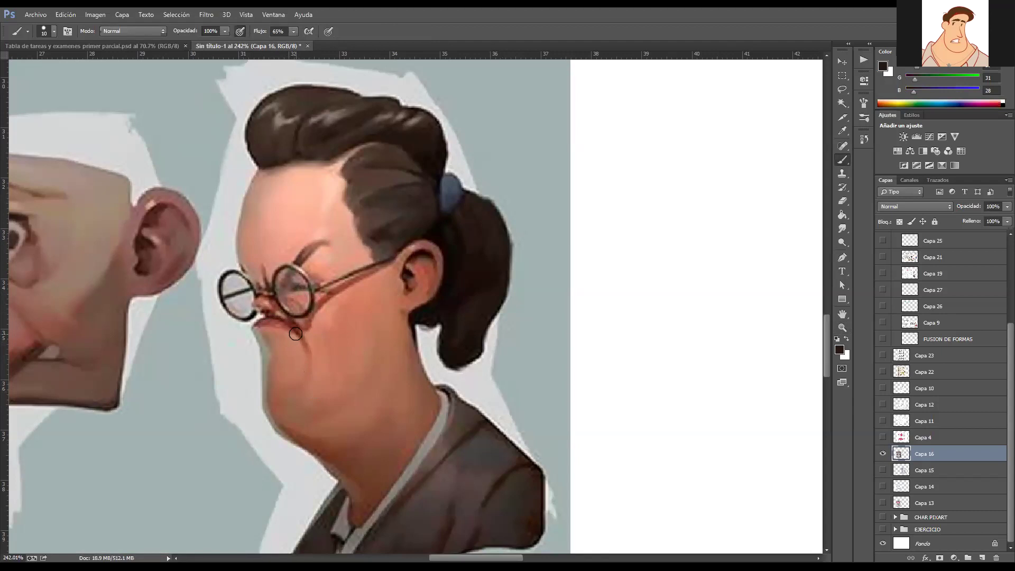
mouse_move(309, 217)
mouse_down()
mouse_move(204, 288)
mouse_move(250, 366)
mouse_move(336, 339)
mouse_move(340, 267)
mouse_move(276, 216)
mouse_move(209, 290)
mouse_up()
key(ctrl+z)
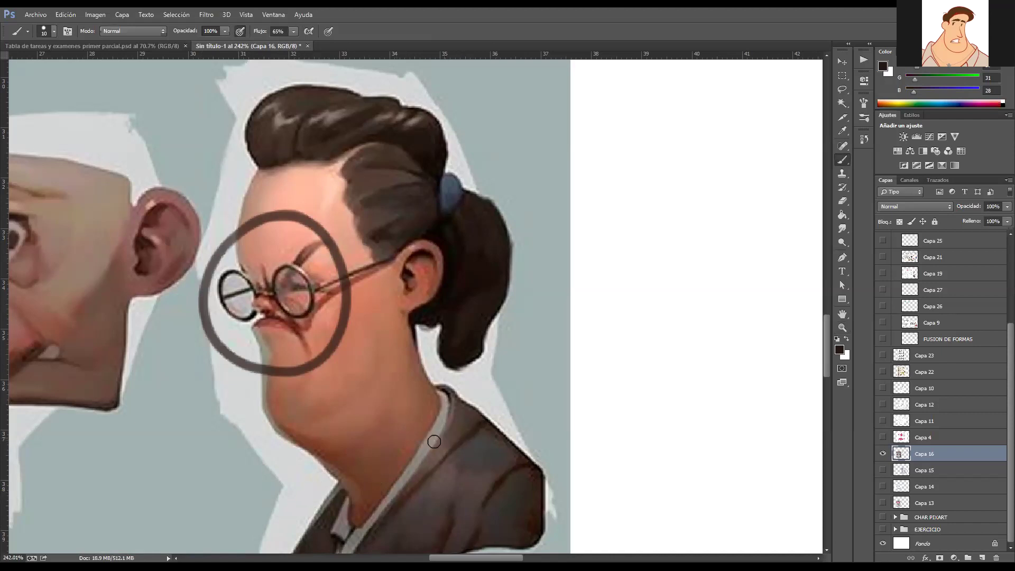
key(ctrl+z)
- Lasso the painted woman's glasses, nose and mouth, delete that area and clear the selection
key(l)
mouse_move(309, 360)
mouse_down()
mouse_move(342, 299)
mouse_move(336, 247)
mouse_move(279, 231)
mouse_move(212, 278)
mouse_move(302, 365)
mouse_up()
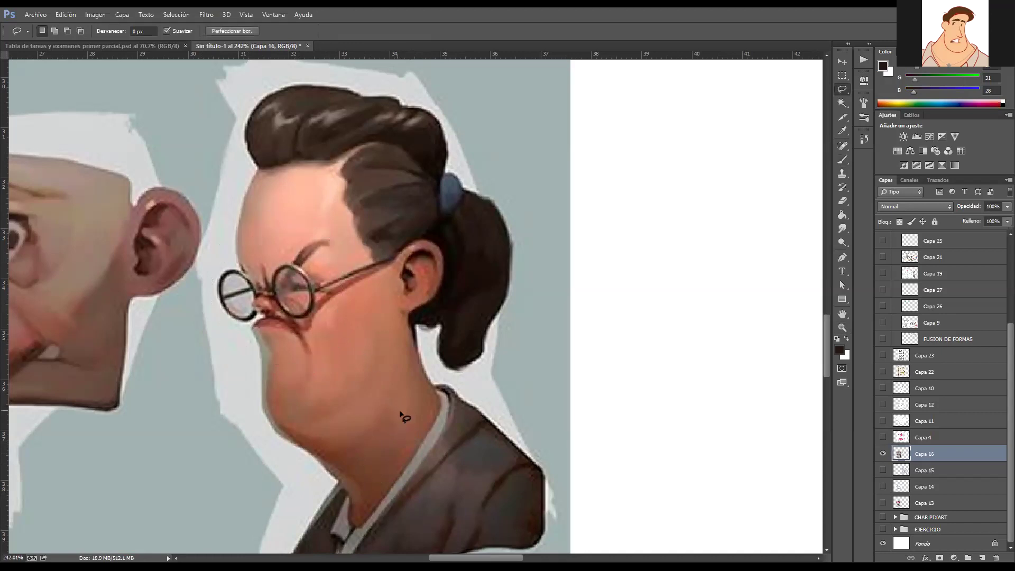
key(Delete)
key(ctrl+d)
key(b)
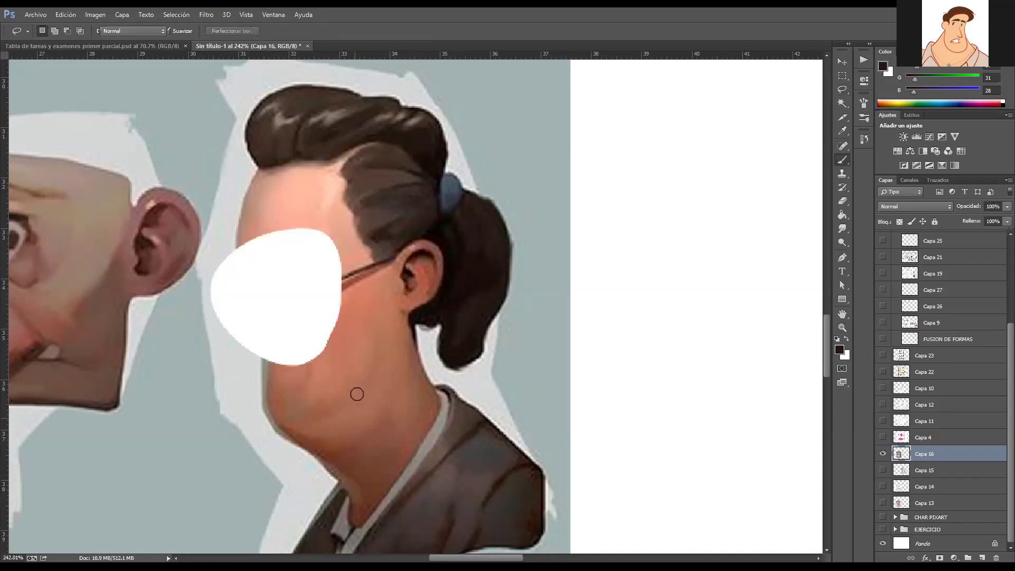
- Paint over the hole in the woman's face with skin tones sampled from her cheek and forehead
alt+click(340, 351)
mouse_move(325, 238)
mouse_down()
mouse_move(318, 359)
mouse_move(315, 345)
mouse_move(308, 359)
mouse_move(281, 257)
mouse_move(280, 370)
mouse_up()
mouse_move(286, 243)
mouse_down()
mouse_move(279, 356)
mouse_move(254, 249)
mouse_move(294, 297)
mouse_move(294, 333)
mouse_up()
alt+click(300, 208)
drag(297, 228, 296, 246)
alt+click(345, 314)
mouse_move(340, 312)
mouse_down()
mouse_move(320, 308)
mouse_move(302, 356)
mouse_up()
mouse_move(325, 277)
mouse_down()
mouse_move(295, 275)
mouse_move(262, 245)
mouse_move(292, 291)
mouse_move(295, 249)
mouse_move(277, 253)
mouse_move(256, 225)
mouse_up()
key(z)
drag(350, 382, 304, 510)
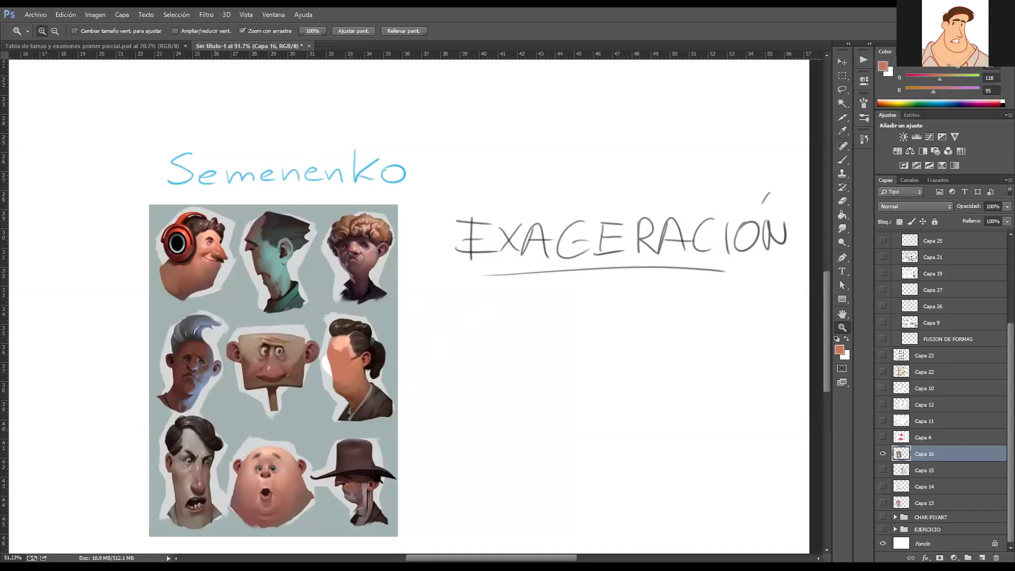
click(315, 352)
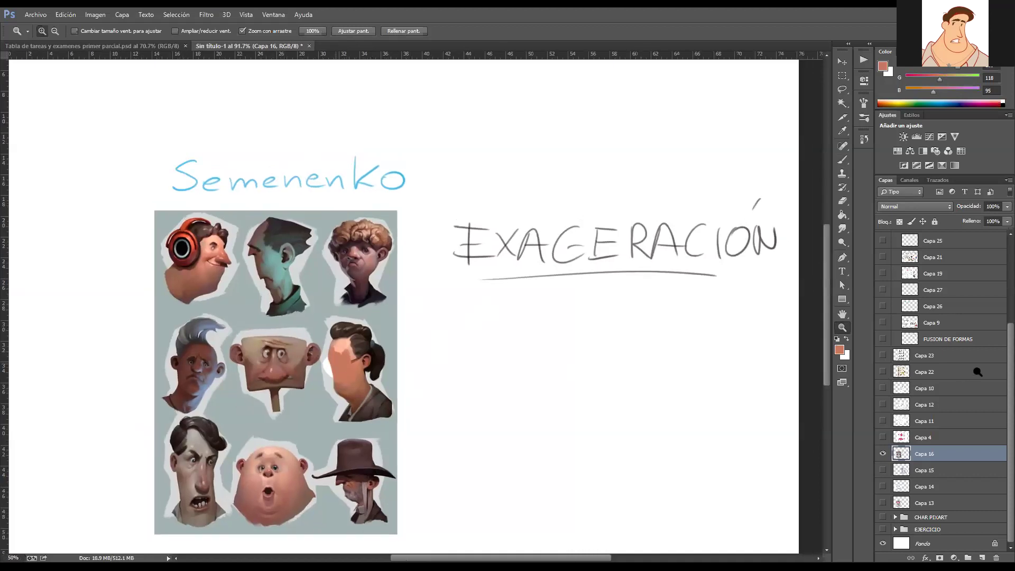
- Undo the erasing and repainting of the woman's facial features and clear the lasso selection
drag(341, 366, 386, 366)
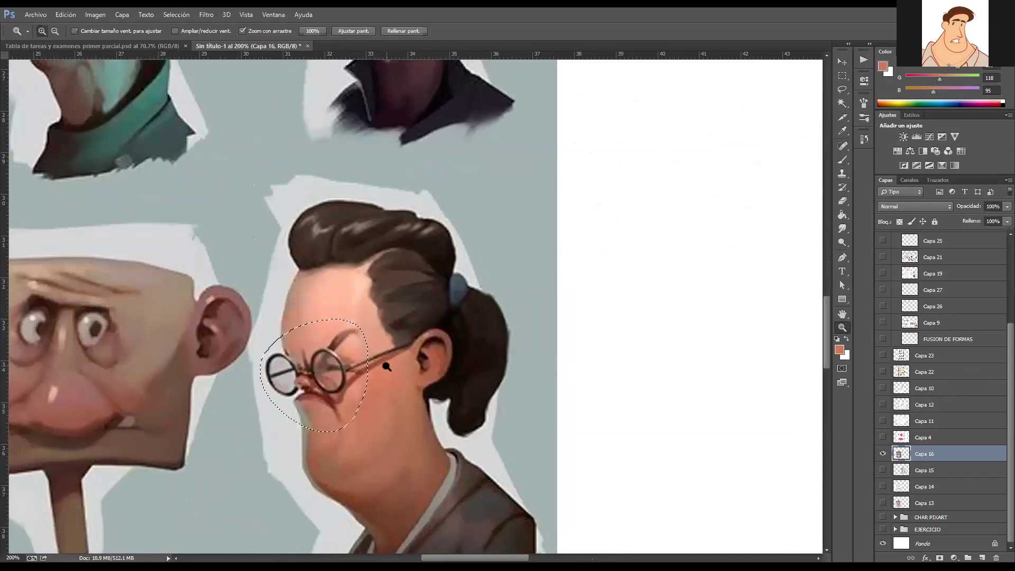
key(m)
click(399, 388)
key(z)
drag(391, 377, 370, 385)
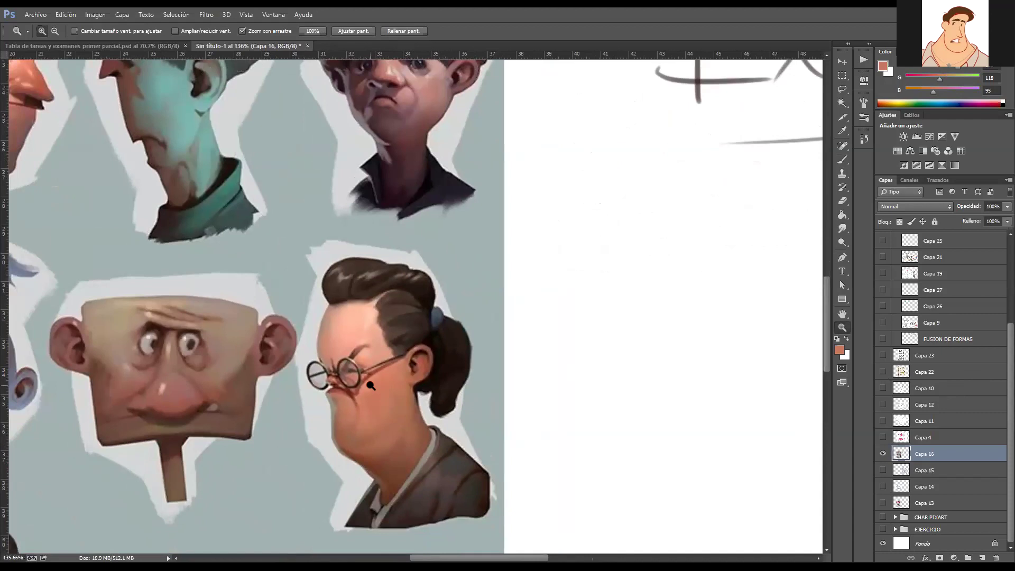
drag(365, 410, 378, 413)
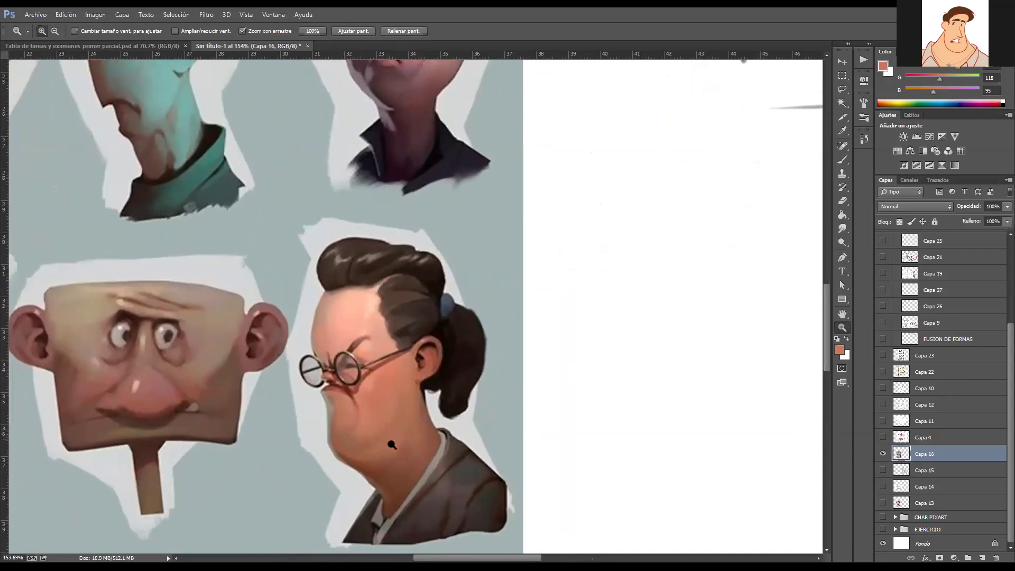
- With dark brown sampled from the woman's hair and a size 7 brush, sketch her face contour, chin and jaw beside the portrait
key(v)
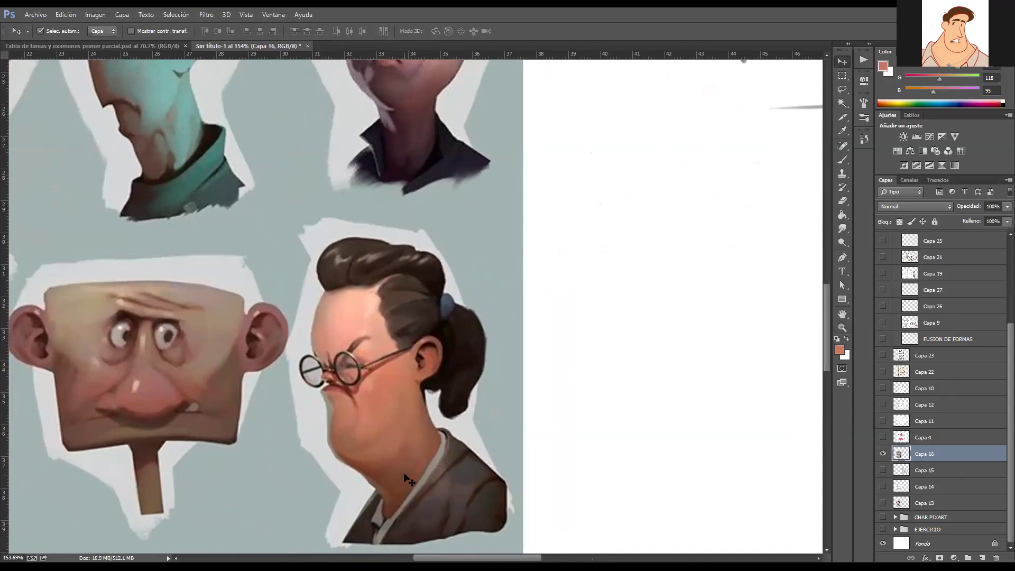
key(z)
mouse_move(600, 387)
mouse_down()
mouse_move(519, 387)
mouse_move(520, 377)
mouse_move(471, 401)
mouse_move(475, 387)
mouse_up()
key(b)
alt+click(384, 382)
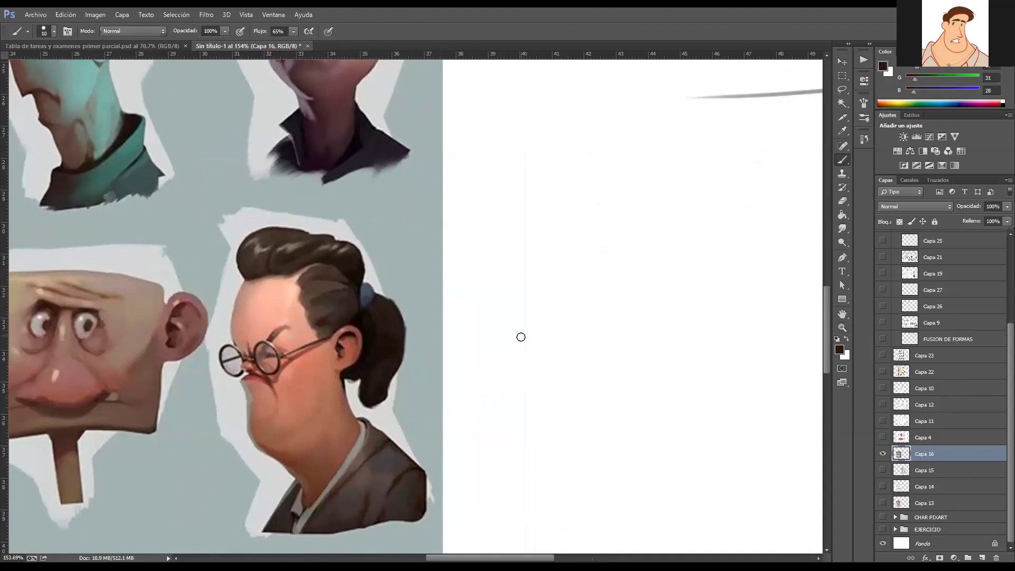
mouse_move(507, 260)
mouse_down()
mouse_move(495, 296)
mouse_move(498, 356)
mouse_move(491, 309)
mouse_move(502, 407)
mouse_up()
alt+right_click(500, 347)
mouse_move(491, 373)
mouse_down()
mouse_move(521, 465)
mouse_move(598, 529)
mouse_up()
drag(610, 469, 670, 426)
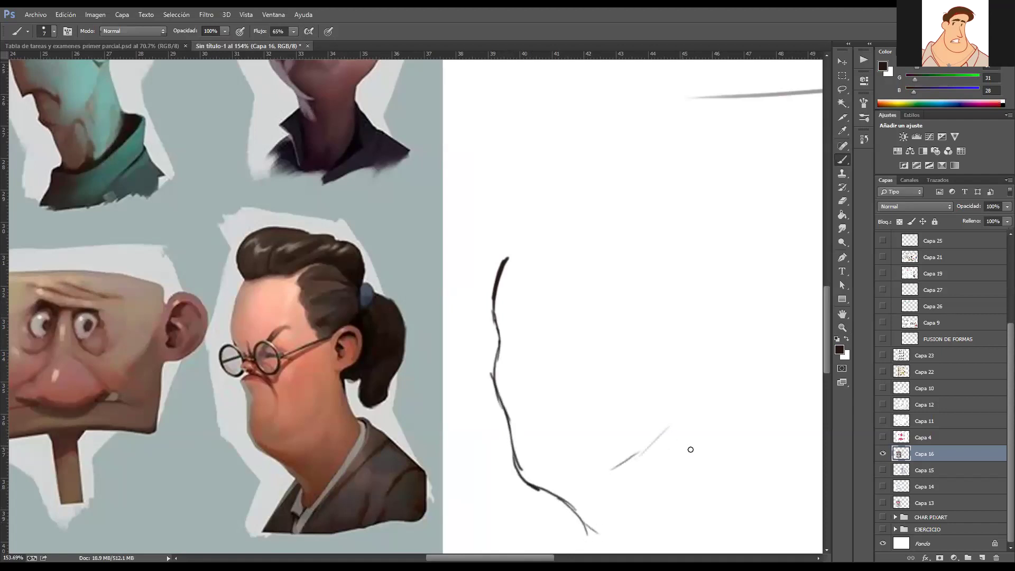
drag(736, 497, 740, 500)
- Sketch the ear at the back end of the jaw on the woman's line drawing
mouse_move(687, 420)
mouse_down()
mouse_move(728, 486)
mouse_move(693, 416)
mouse_up()
drag(687, 421, 684, 341)
mouse_move(679, 332)
mouse_down()
mouse_move(716, 360)
mouse_move(679, 406)
mouse_up()
drag(679, 406, 697, 382)
- Sketch the hairline, swept-up quiff, top of the head, hair tie and ponytail on the woman's drawing
mouse_move(686, 331)
mouse_down()
mouse_move(697, 363)
mouse_move(678, 380)
mouse_move(693, 324)
mouse_move(675, 325)
mouse_move(628, 286)
mouse_move(626, 231)
mouse_move(531, 254)
mouse_move(519, 193)
mouse_move(552, 186)
mouse_up()
mouse_move(495, 265)
mouse_down()
mouse_move(530, 188)
mouse_move(597, 185)
mouse_up()
drag(546, 187, 661, 183)
mouse_move(711, 308)
mouse_down()
mouse_move(709, 288)
mouse_move(604, 185)
mouse_move(690, 329)
mouse_up()
drag(699, 416, 697, 401)
mouse_move(715, 300)
mouse_down()
mouse_move(712, 311)
mouse_move(709, 259)
mouse_move(768, 280)
mouse_up()
drag(732, 251, 779, 427)
drag(794, 340, 791, 495)
- Sketch the back and front of the neck and the V-shaped jacket collar below the head
drag(713, 381, 719, 449)
drag(709, 423, 761, 504)
mouse_move(536, 488)
mouse_down()
mouse_move(585, 502)
mouse_move(580, 415)
mouse_move(556, 455)
mouse_move(597, 475)
mouse_move(599, 494)
mouse_up()
mouse_move(594, 481)
mouse_down()
mouse_move(597, 507)
mouse_move(615, 519)
mouse_up()
mouse_move(614, 535)
mouse_down()
mouse_move(722, 434)
mouse_move(644, 513)
mouse_up()
mouse_move(609, 541)
mouse_down()
mouse_move(710, 432)
mouse_move(756, 452)
mouse_up()
drag(743, 446, 696, 487)
- Draw the face's vertical guide line, angry eyebrows, round glasses, nose and downturned mouth line at normal proportions
drag(534, 288, 594, 267)
key(ctrl+z)
drag(514, 232, 530, 446)
mouse_move(534, 281)
mouse_down()
mouse_move(578, 266)
mouse_move(537, 275)
mouse_move(567, 266)
mouse_up()
mouse_move(484, 267)
mouse_down()
mouse_move(543, 274)
mouse_move(534, 322)
mouse_move(580, 281)
mouse_move(525, 297)
mouse_move(480, 269)
mouse_move(495, 328)
mouse_move(491, 286)
mouse_move(521, 308)
mouse_move(508, 303)
mouse_move(494, 345)
mouse_move(523, 347)
mouse_move(513, 348)
mouse_move(520, 373)
mouse_move(558, 384)
mouse_move(510, 372)
mouse_move(504, 390)
mouse_move(561, 388)
mouse_up()
key(ctrl+z)
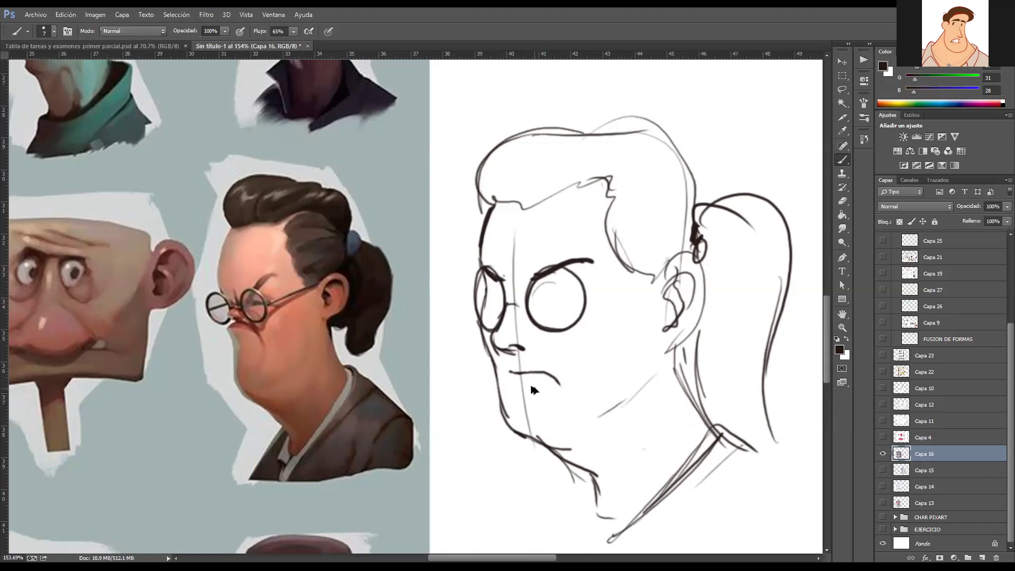
- Complete the frowning mouth and add narrowed eyes inside the glasses, the nostril wing and a cheek fold
mouse_move(504, 387)
mouse_down()
mouse_move(559, 386)
mouse_move(517, 371)
mouse_move(562, 388)
mouse_move(521, 373)
mouse_up()
key(ctrl+alt+z)
mouse_move(542, 293)
mouse_down()
mouse_move(586, 299)
mouse_move(540, 306)
mouse_move(581, 306)
mouse_move(554, 304)
mouse_up()
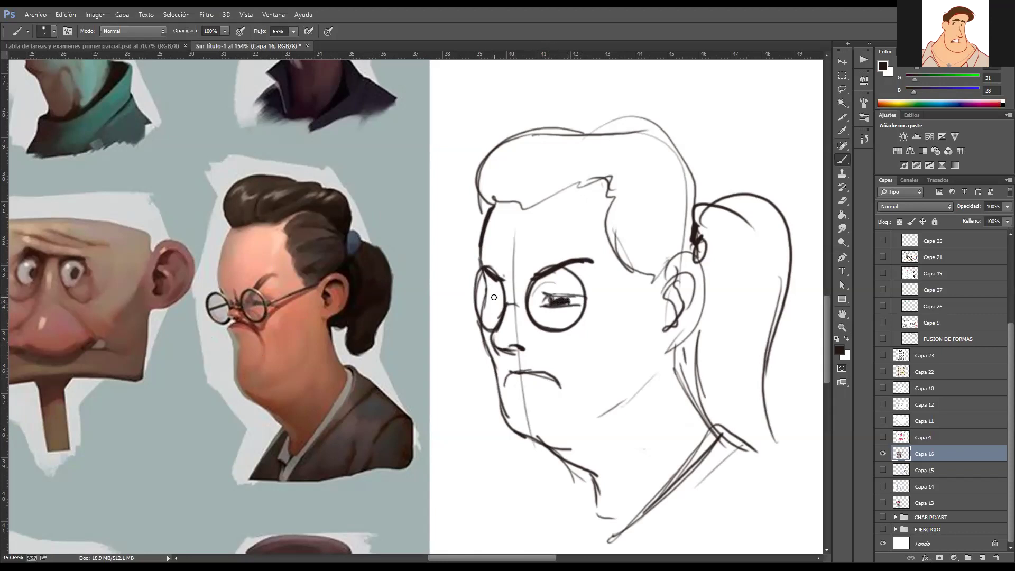
mouse_move(490, 305)
mouse_down()
mouse_move(503, 305)
mouse_move(493, 303)
mouse_up()
mouse_move(525, 384)
mouse_down()
mouse_move(538, 385)
mouse_move(504, 372)
mouse_move(505, 381)
mouse_move(515, 389)
mouse_move(520, 371)
mouse_up()
key(ctrl+z)
mouse_move(530, 349)
mouse_down()
mouse_move(538, 332)
mouse_move(561, 356)
mouse_up()
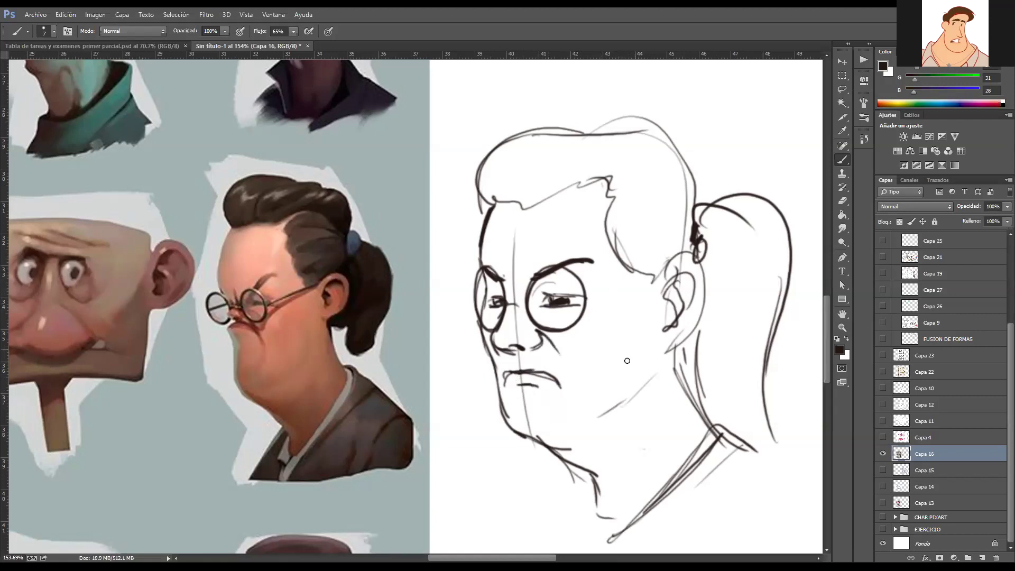
- Add a short cheek line to the sketch and annotate the chin with an arrow and "80%"
drag(649, 321, 637, 339)
key(z)
drag(635, 376, 620, 385)
key(b)
mouse_move(568, 437)
mouse_down()
mouse_move(549, 464)
mouse_move(564, 458)
mouse_move(510, 424)
mouse_move(492, 447)
mouse_move(514, 445)
mouse_up()
mouse_move(532, 445)
mouse_down()
mouse_move(527, 476)
mouse_move(548, 463)
mouse_up()
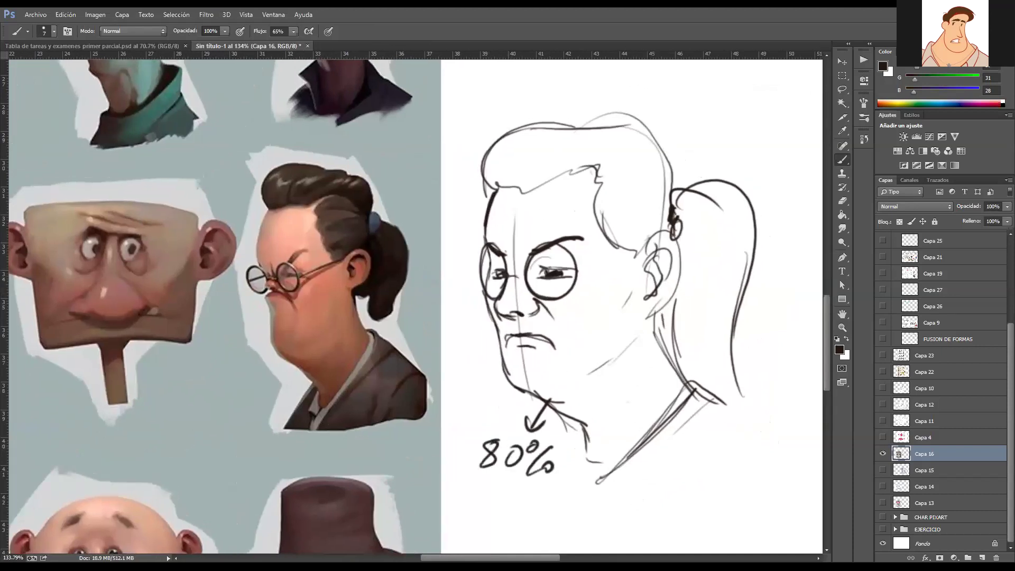
- Darken the jawline and add strokes for the glasses' arm, sideburn, earlobe and neck
drag(632, 344, 573, 394)
drag(644, 327, 556, 398)
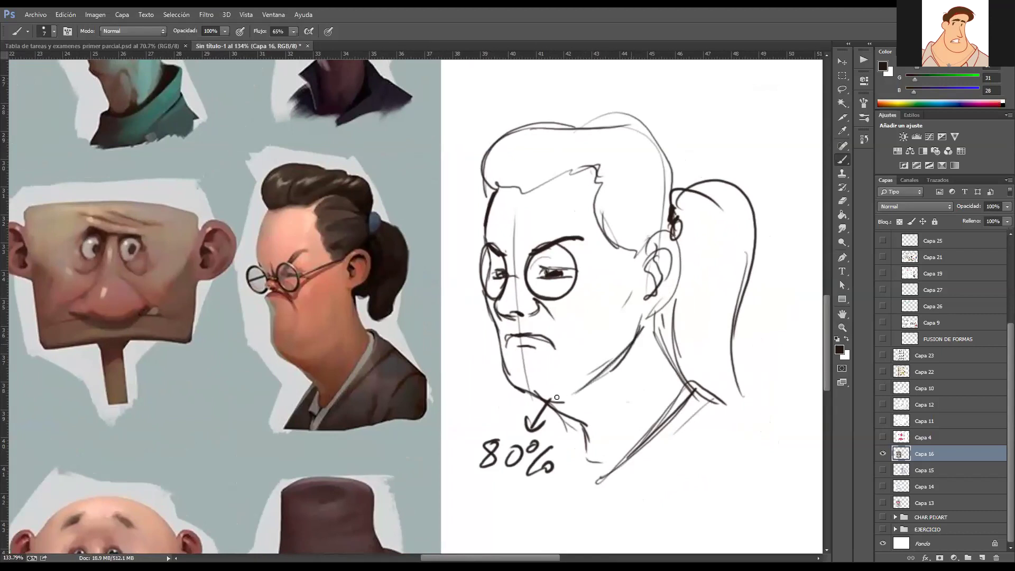
drag(566, 268, 582, 273)
drag(624, 248, 679, 236)
drag(635, 310, 652, 316)
mouse_move(569, 409)
mouse_down()
mouse_move(584, 424)
mouse_move(593, 491)
mouse_up()
mouse_move(629, 455)
mouse_down()
mouse_move(689, 384)
mouse_move(665, 336)
mouse_up()
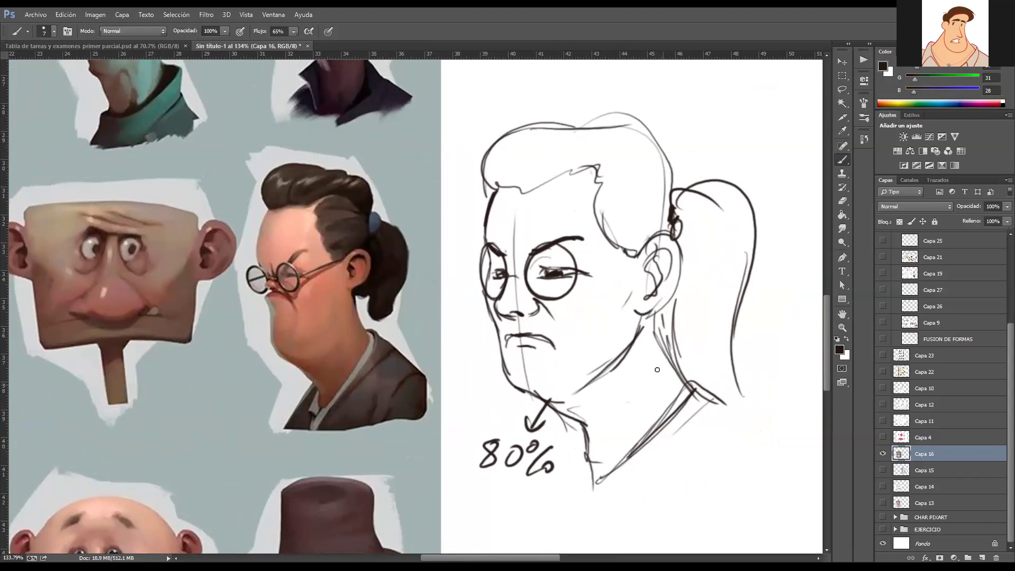
- Redraw the back of the head with a darker, fuller curve and rework the base of the ponytail
mouse_move(679, 264)
mouse_down()
mouse_move(686, 220)
mouse_move(642, 128)
mouse_up()
mouse_move(641, 128)
mouse_down()
mouse_move(688, 182)
mouse_move(678, 251)
mouse_up()
drag(680, 248, 687, 189)
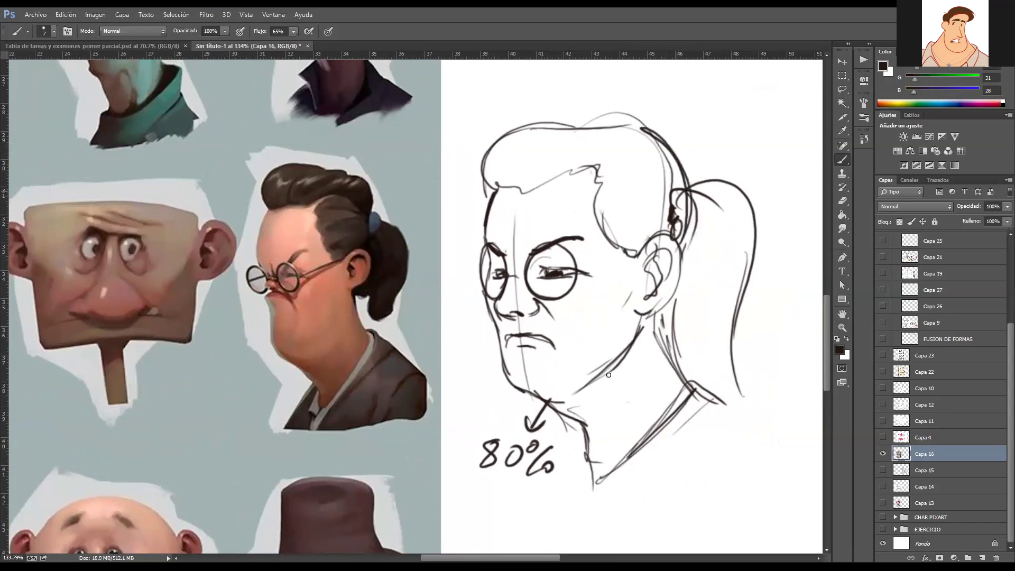
drag(362, 384, 398, 397)
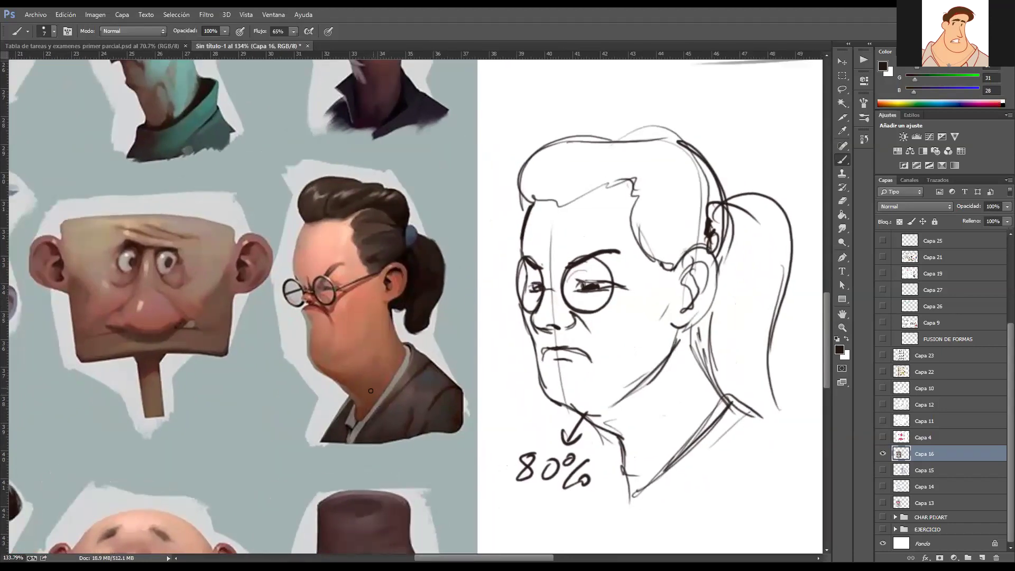
- Annotate the painted woman with glasses with the handwritten note "30% Realismo" beside her collar
mouse_move(270, 391)
mouse_down()
mouse_move(266, 410)
mouse_move(302, 394)
mouse_up()
drag(308, 389, 302, 406)
drag(306, 400, 307, 402)
mouse_move(259, 423)
mouse_down()
mouse_move(257, 442)
mouse_move(275, 441)
mouse_up()
drag(270, 434, 299, 437)
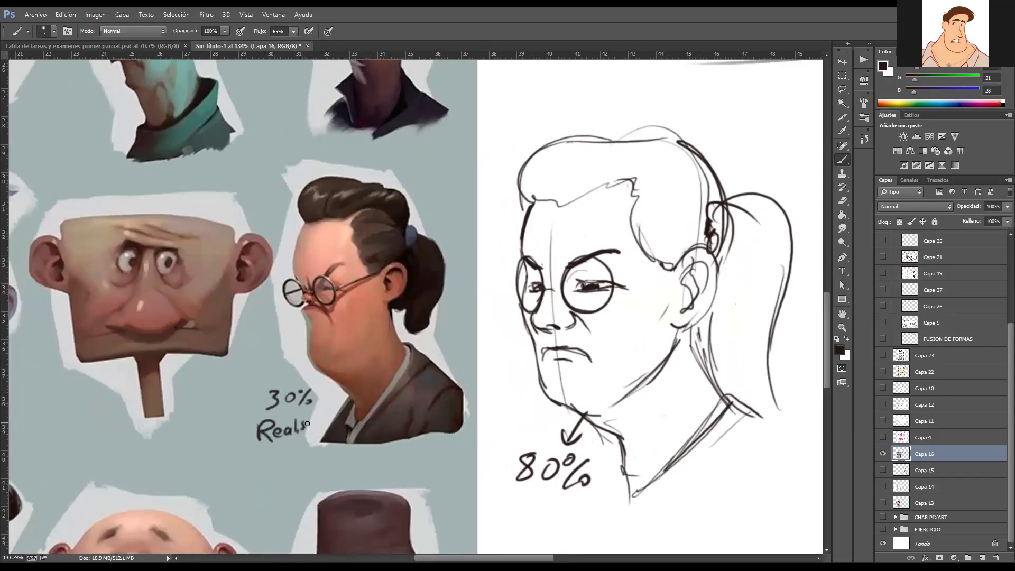
- Write "Realismo" below the "80%" note of the redrawn woman
drag(503, 494, 502, 525)
mouse_move(504, 495)
mouse_down()
mouse_move(520, 524)
mouse_move(531, 517)
mouse_up()
drag(542, 511, 544, 519)
drag(550, 502, 554, 521)
drag(556, 505, 557, 506)
mouse_move(562, 513)
mouse_down()
mouse_move(558, 520)
mouse_move(601, 516)
mouse_up()
- Compare the redrawn woman with the sheet of painted heads and examine the top row up close
key(z)
drag(619, 481, 471, 378)
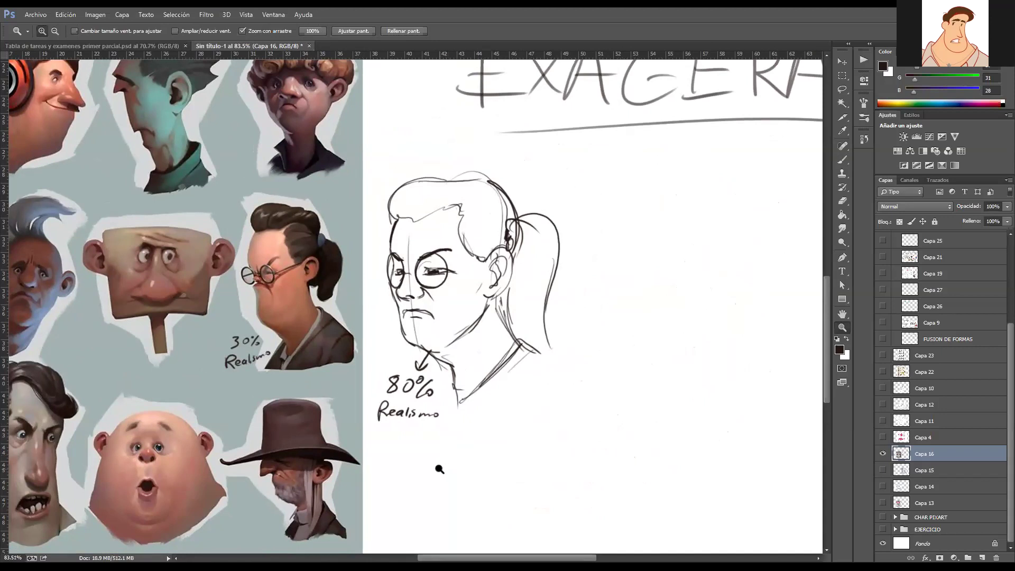
key(b)
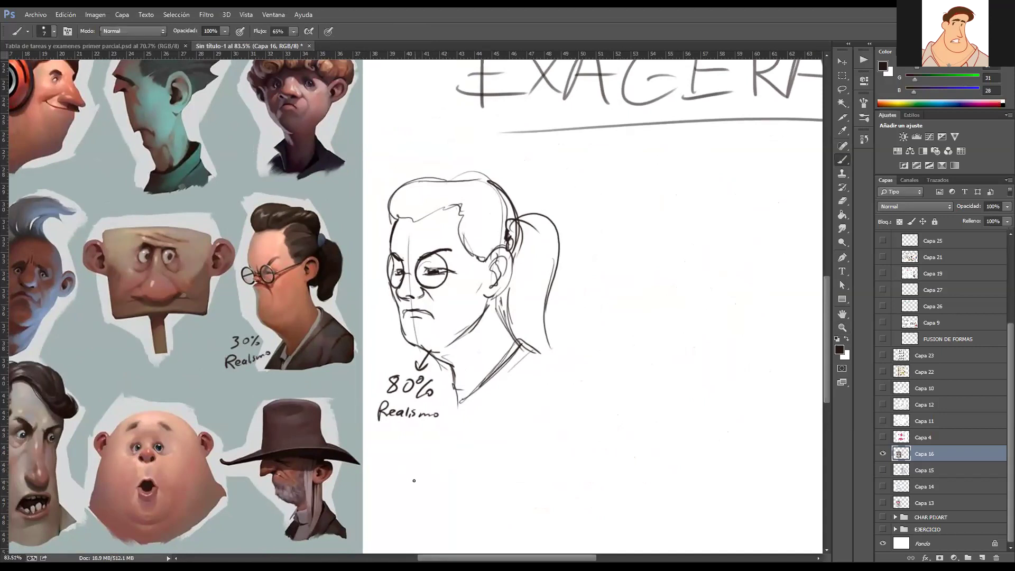
drag(397, 435, 537, 466)
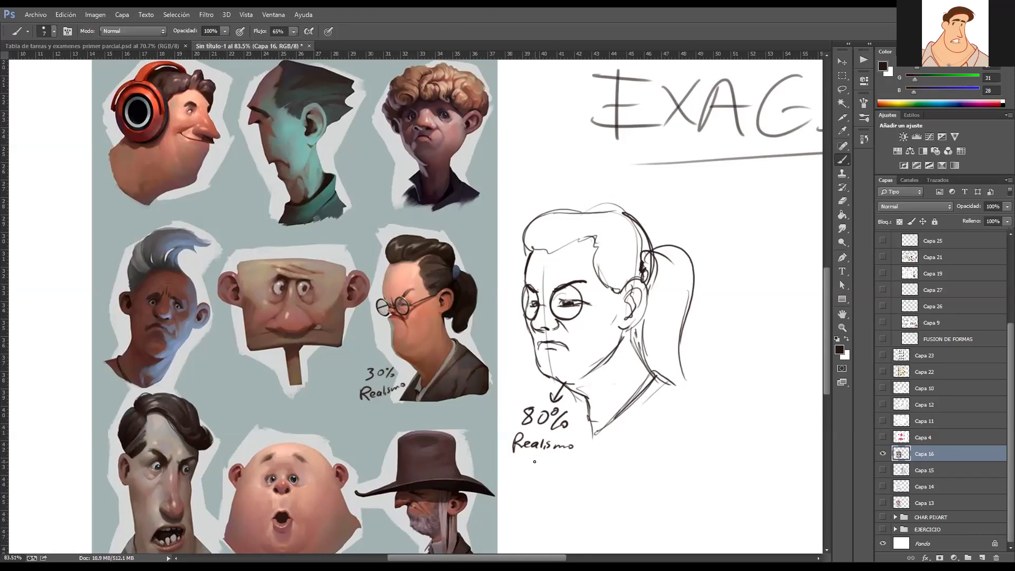
drag(388, 330, 524, 397)
mouse_move(450, 211)
mouse_down()
mouse_move(506, 210)
mouse_move(480, 211)
mouse_move(509, 200)
mouse_move(554, 353)
mouse_up()
key(ctrl+z)
key(z)
drag(517, 381, 518, 403)
key(b)
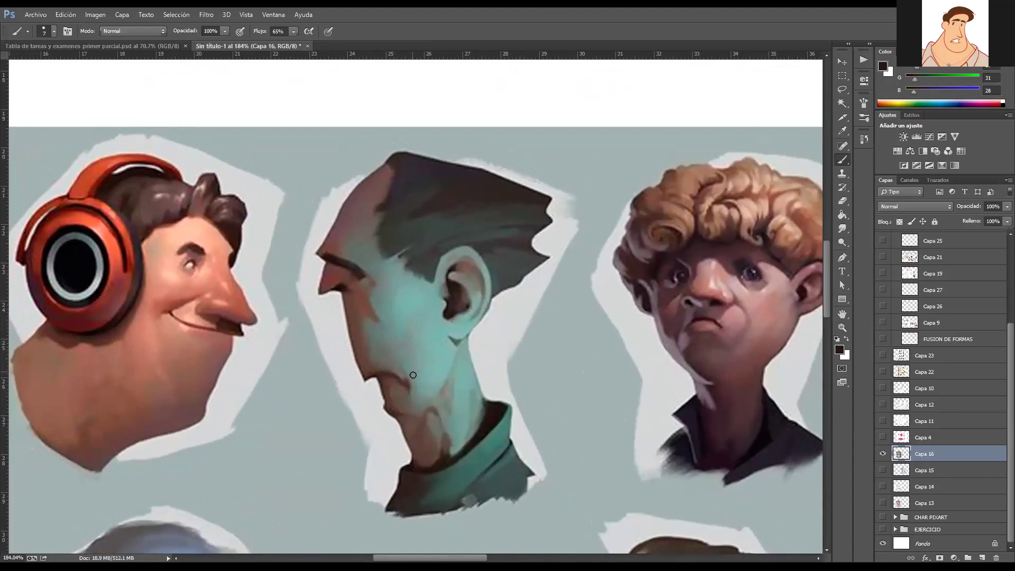
- Circle the eye of the man with red headphones as a temporary mark and undo it
drag(458, 409, 638, 431)
key(z)
mouse_move(400, 344)
mouse_down()
mouse_move(538, 346)
mouse_move(529, 345)
mouse_up()
key(b)
mouse_move(500, 236)
mouse_down()
mouse_move(518, 248)
mouse_move(505, 236)
mouse_up()
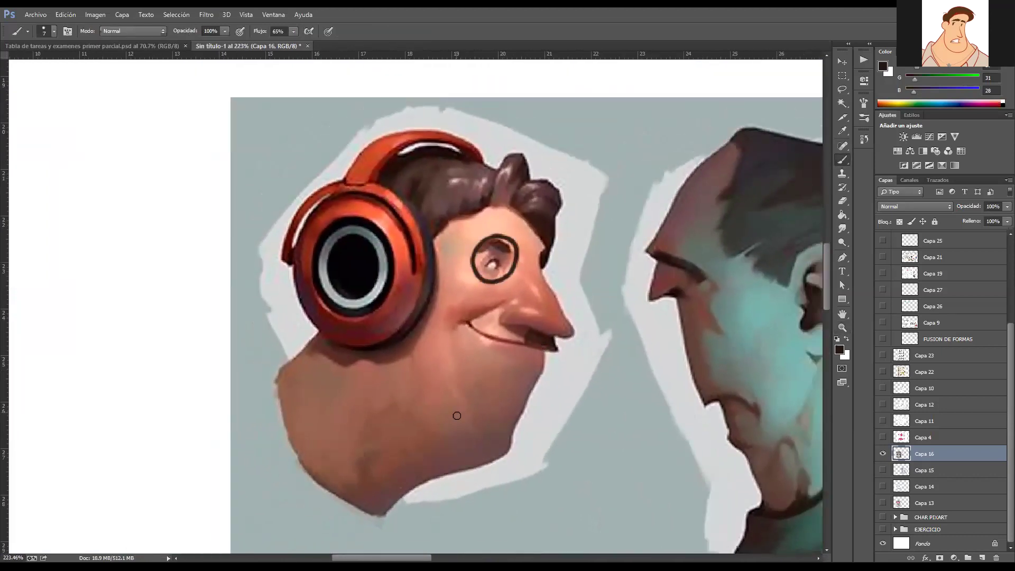
key(ctrl+z)
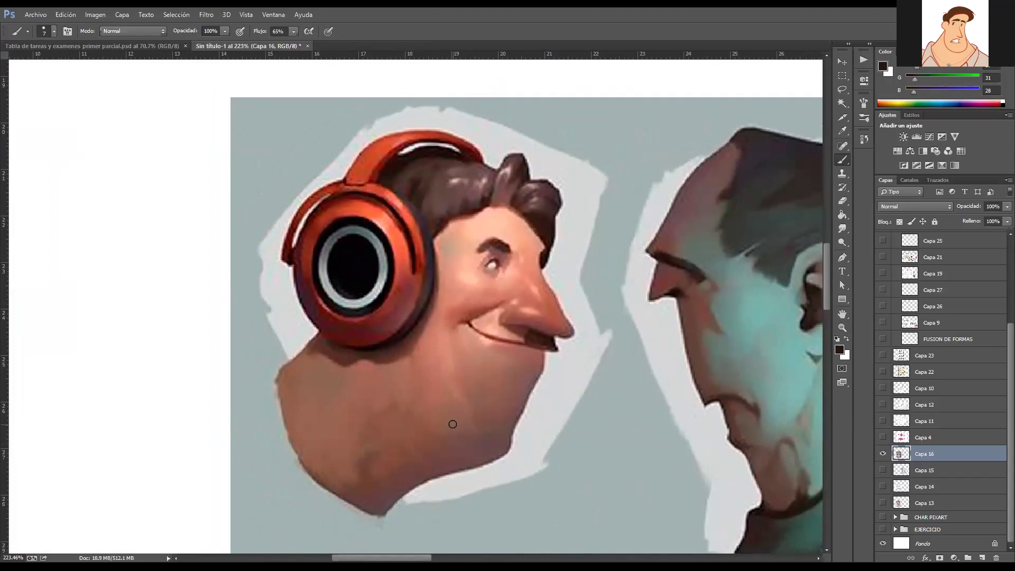
- Examine the proportions of the man with headphones and the green-lit profile beside him
key(z)
drag(763, 361, 444, 353)
key(space)
drag(740, 402, 412, 343)
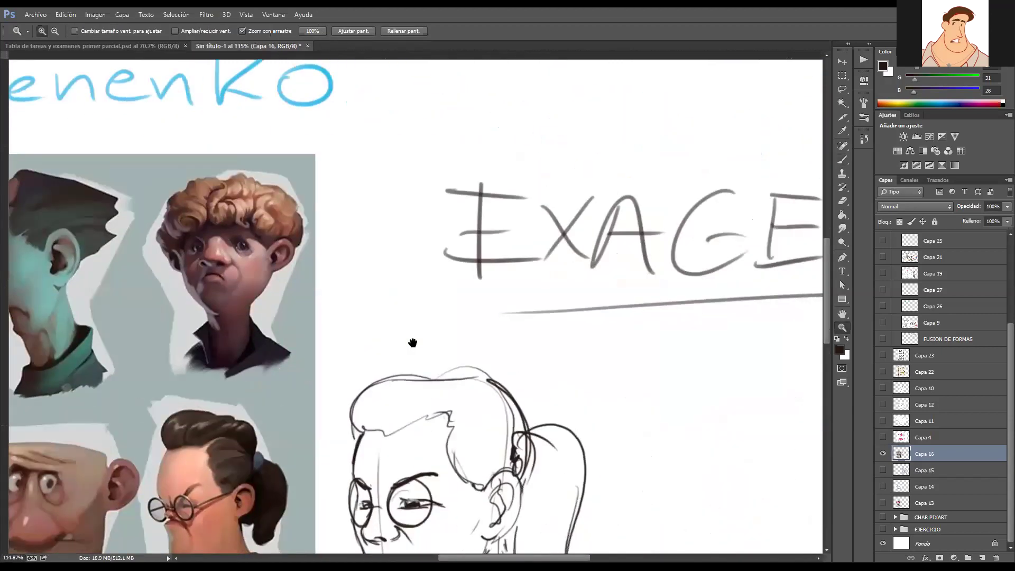
mouse_move(539, 362)
mouse_down()
mouse_move(354, 390)
mouse_move(487, 388)
mouse_move(569, 368)
mouse_up()
drag(243, 363, 475, 325)
click(501, 355)
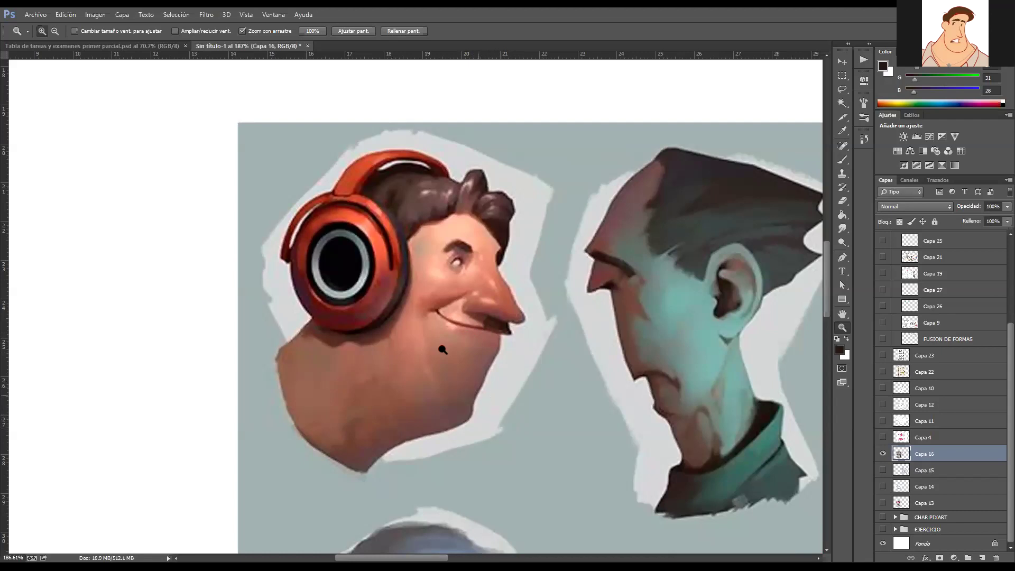
drag(557, 405, 489, 438)
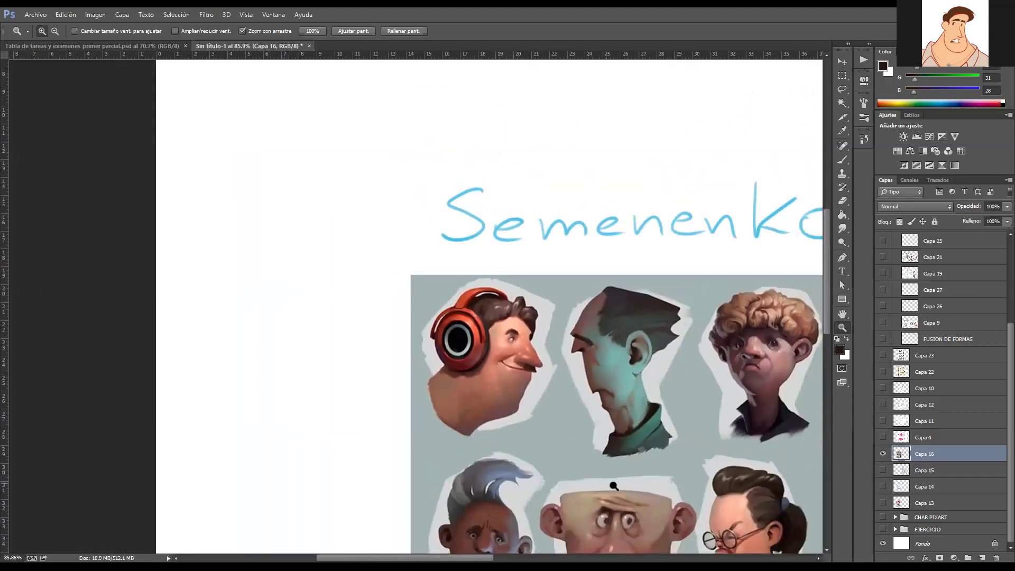
click(614, 486)
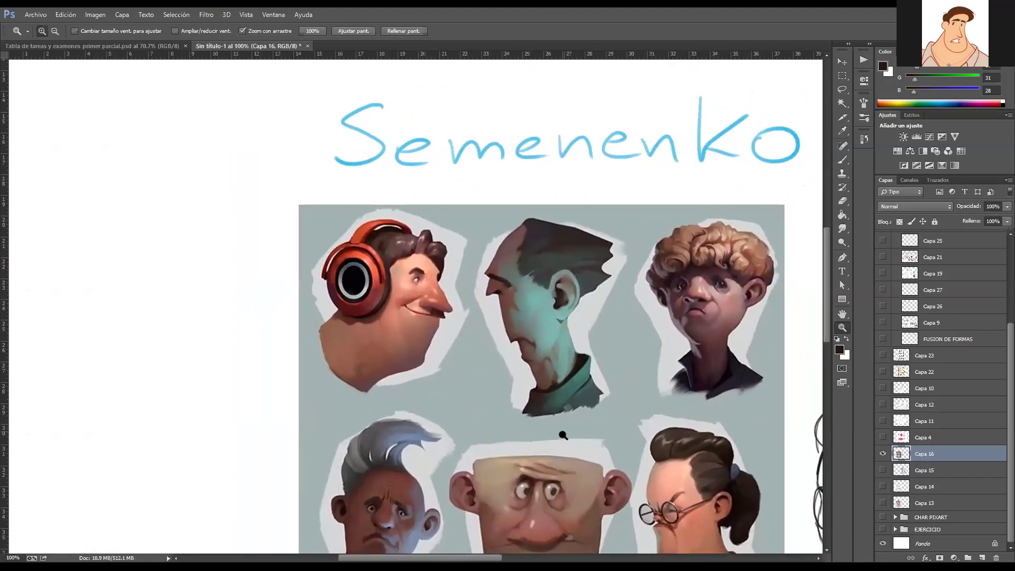
- Examine the grey-haired man's face in the middle row for its facial proportions
drag(679, 423, 516, 383)
drag(449, 406, 478, 414)
drag(483, 489, 546, 285)
drag(567, 373, 650, 421)
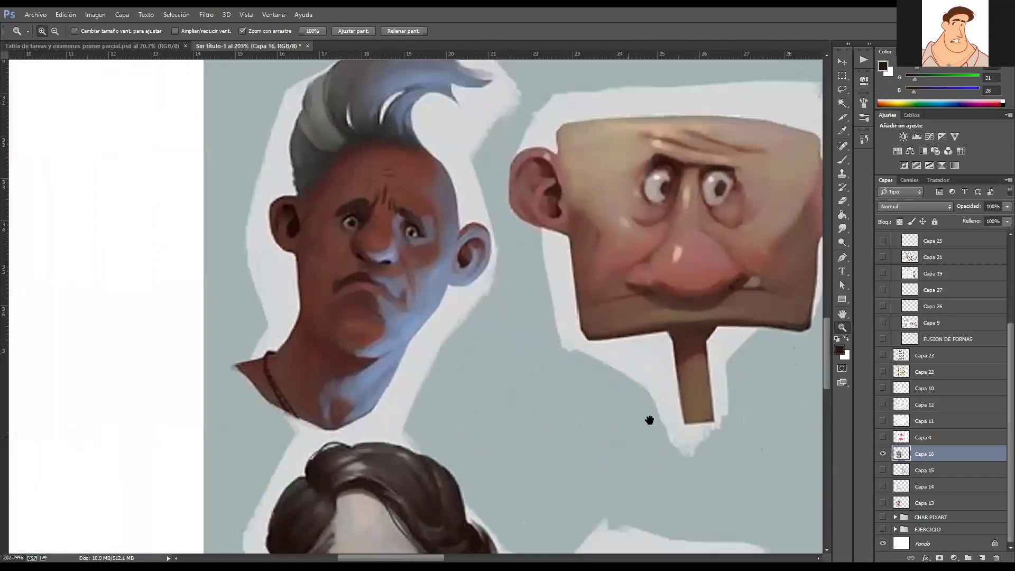
drag(540, 390, 534, 369)
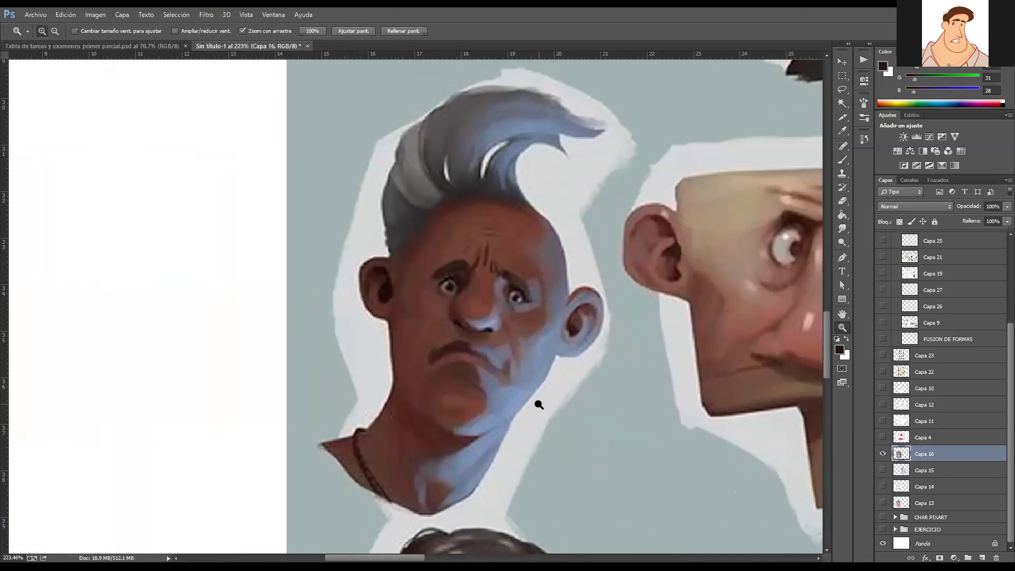
key(b)
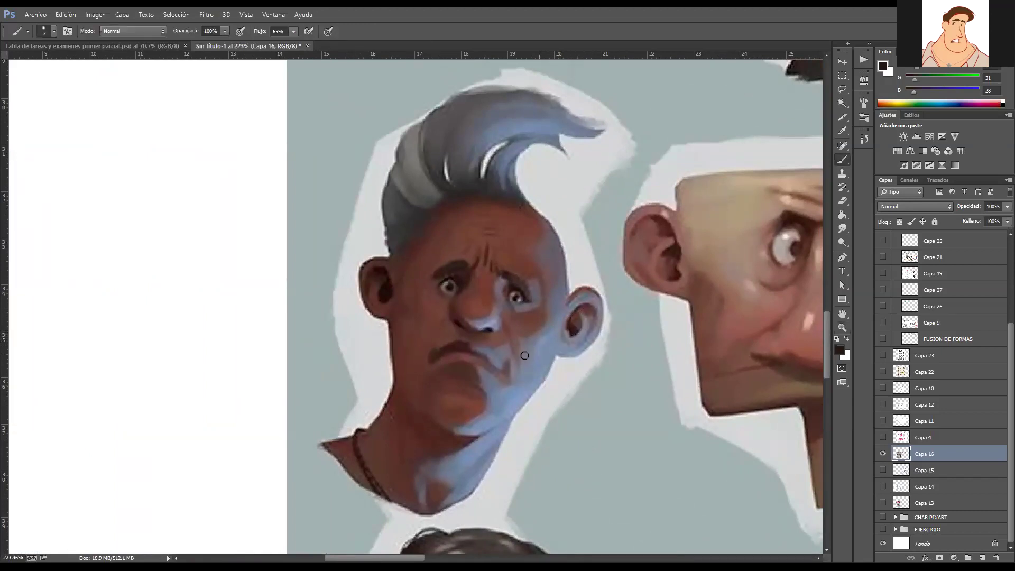
drag(569, 449, 491, 438)
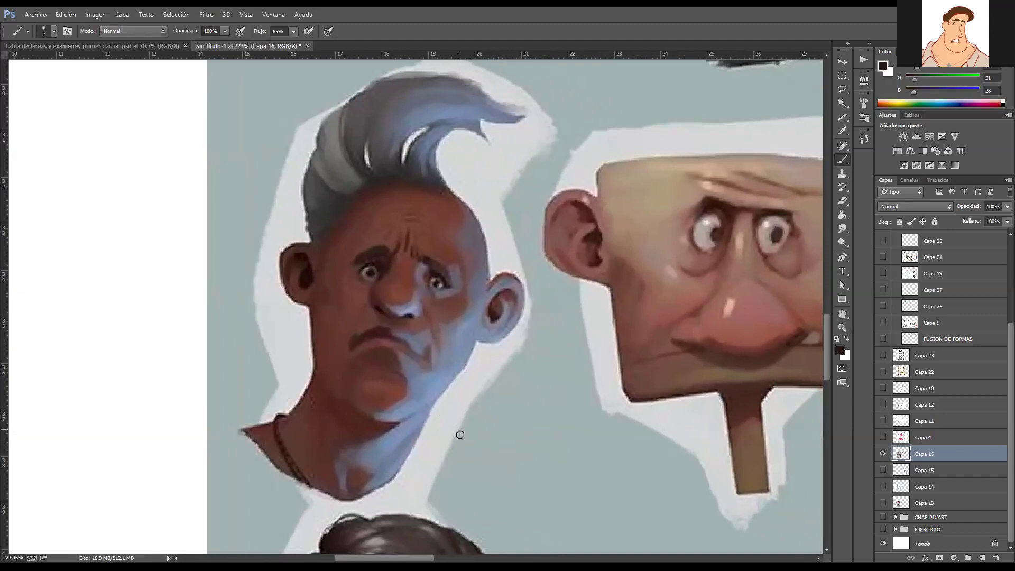
- Examine the square-headed character, the round bald head and the bearded man in the hat
key(z)
drag(501, 452, 487, 453)
drag(543, 469, 453, 465)
key(ctrl+r)
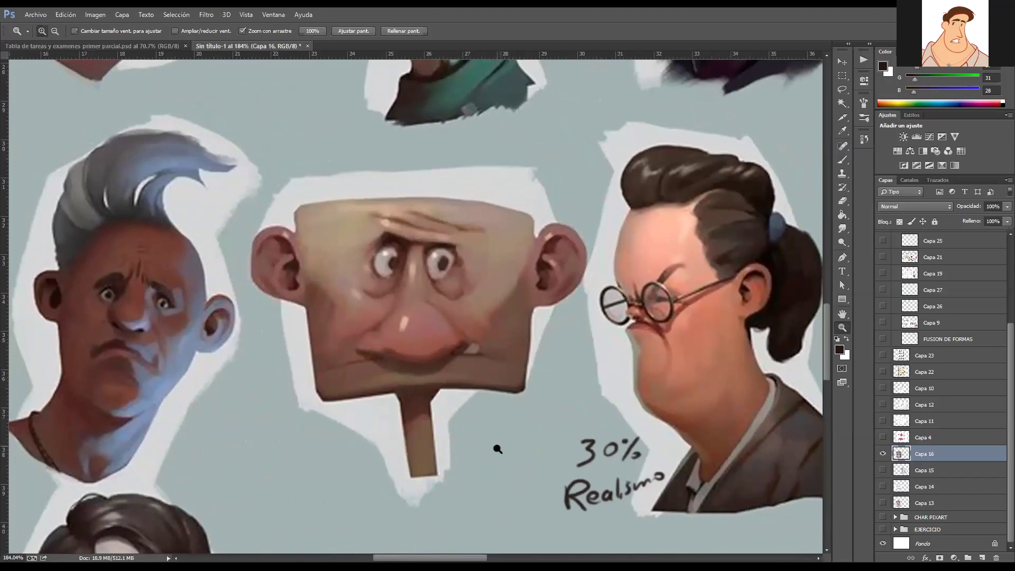
drag(539, 423, 518, 432)
drag(545, 463, 528, 364)
drag(536, 399, 519, 407)
drag(481, 461, 485, 424)
mouse_move(622, 397)
mouse_down()
mouse_move(656, 403)
mouse_move(538, 416)
mouse_up()
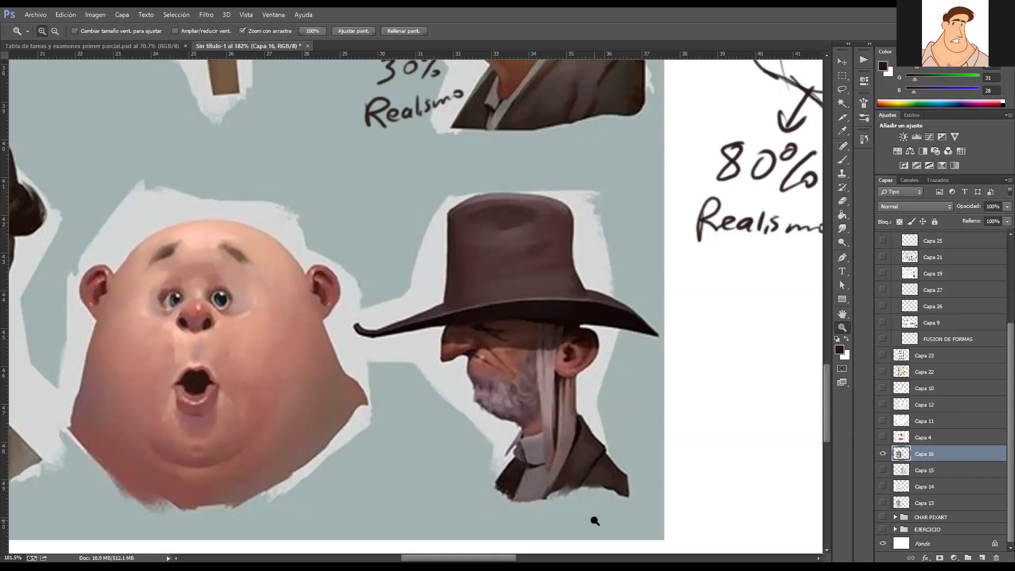
- Try to outline the crown and brim of the bearded man's hat with black strokes
key(b)
mouse_move(444, 318)
mouse_down()
mouse_move(441, 198)
mouse_move(553, 187)
mouse_move(576, 217)
mouse_move(451, 312)
mouse_move(474, 156)
mouse_up()
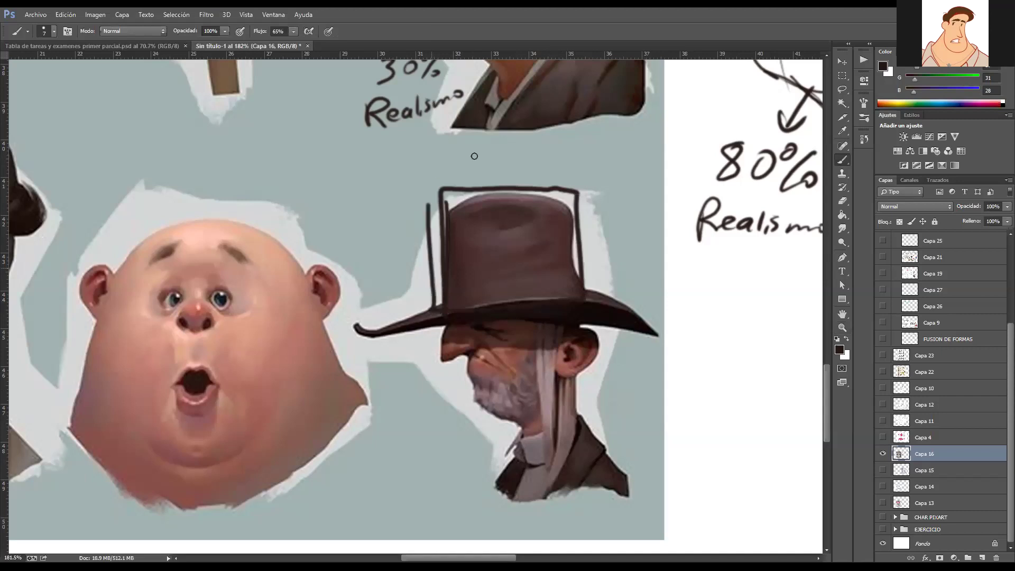
key(ctrl+alt+z)
key(ctrl+alt+z)
key(ctrl+alt+z)
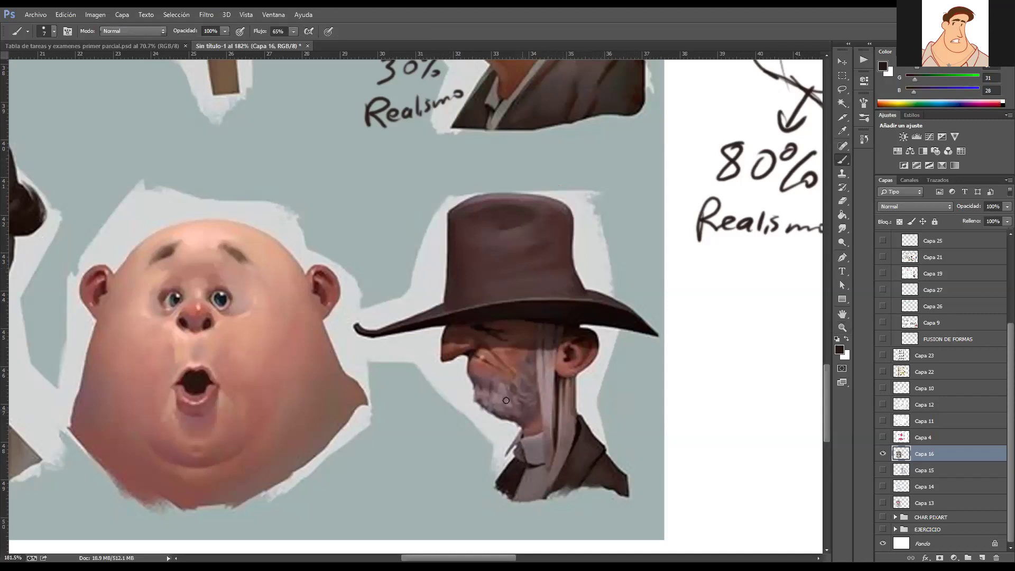
mouse_move(356, 327)
mouse_down()
mouse_move(502, 293)
mouse_move(679, 291)
mouse_move(687, 354)
mouse_move(516, 329)
mouse_move(324, 332)
mouse_up()
key(ctrl+alt+z)
- Change the brush colour to pink and outline the hat's brim and crown with simple geometric shapes
click(886, 102)
click(984, 102)
drag(531, 302, 367, 329)
key(ctrl+z)
mouse_move(611, 287)
mouse_down()
mouse_move(359, 329)
mouse_move(649, 329)
mouse_move(595, 283)
mouse_up()
drag(450, 188, 446, 320)
mouse_move(445, 227)
mouse_down()
mouse_move(434, 200)
mouse_move(574, 195)
mouse_up()
drag(574, 193, 572, 338)
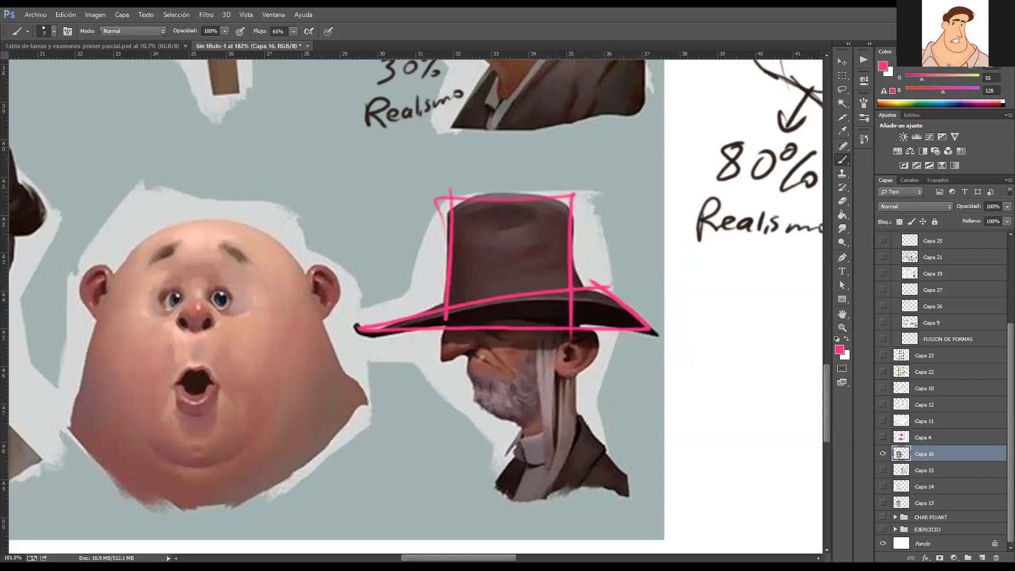
- Mark the face and neck under the hat with pink guide lines and undo the pink outlines
drag(567, 192, 564, 531)
mouse_move(434, 316)
mouse_down()
mouse_move(449, 365)
mouse_move(521, 434)
mouse_move(519, 497)
mouse_up()
mouse_move(434, 364)
mouse_down()
mouse_move(471, 350)
mouse_move(466, 422)
mouse_up()
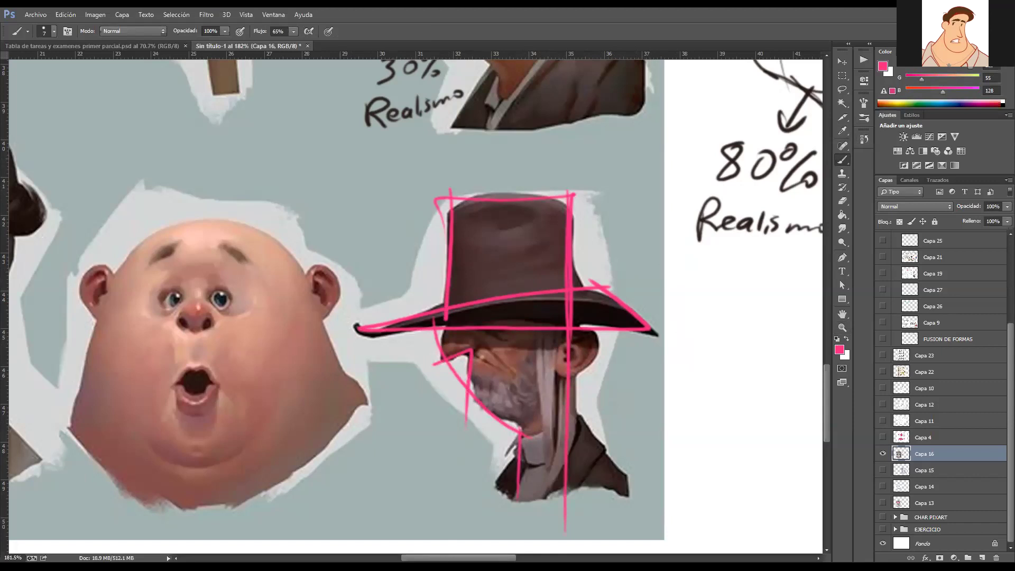
key(ctrl+alt+z)
key(ctrl+alt+z)
key(ctrl+alt+z)
key(ctrl+alt+z)
key(ctrl+alt+z)
key(ctrl+alt+z)
key(ctrl+alt+z)
key(ctrl+alt+z)
key(ctrl+alt+z)
key(ctrl+alt+z)
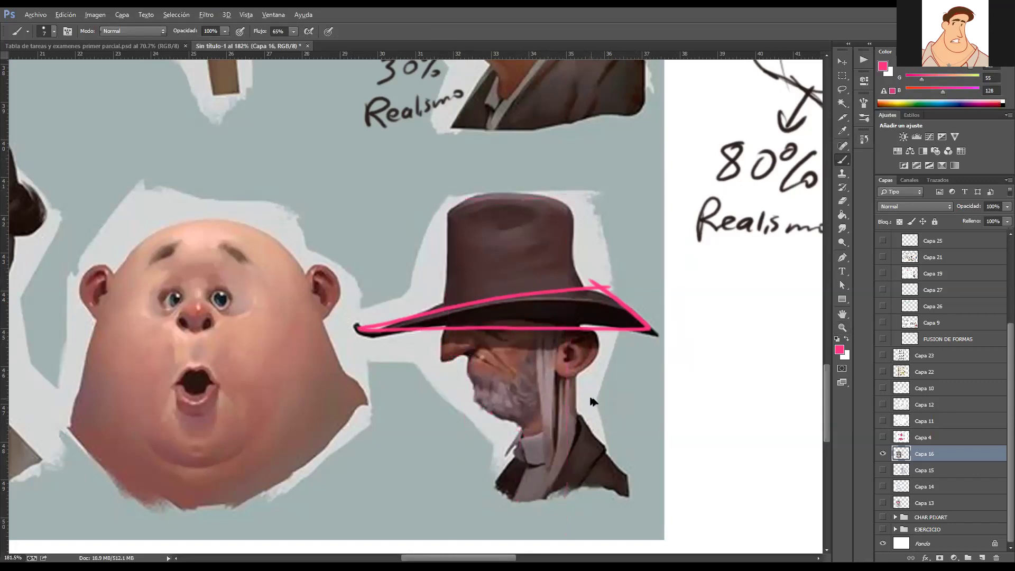
- Write "Ladrón" in pink below the EXAGERACIÓN heading, underline it and add an arrow after it
key(z)
drag(614, 411, 430, 460)
drag(492, 419, 479, 430)
drag(479, 431, 412, 431)
drag(578, 405, 430, 421)
mouse_move(516, 436)
mouse_down()
mouse_move(476, 432)
mouse_move(492, 426)
mouse_up()
key(b)
drag(601, 325, 637, 378)
key(ctrl+z)
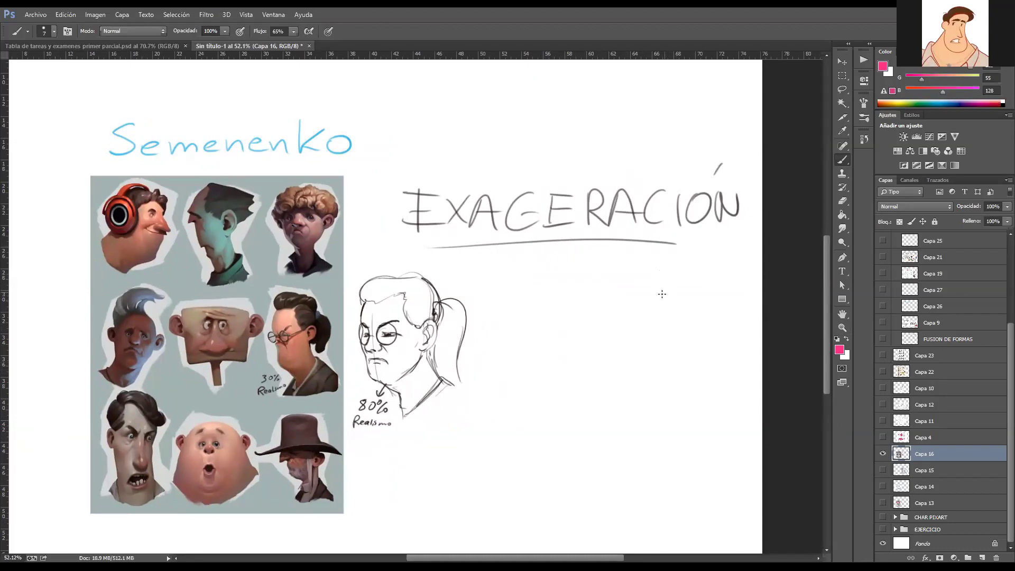
mouse_move(581, 261)
mouse_down()
mouse_move(577, 281)
mouse_move(641, 278)
mouse_up()
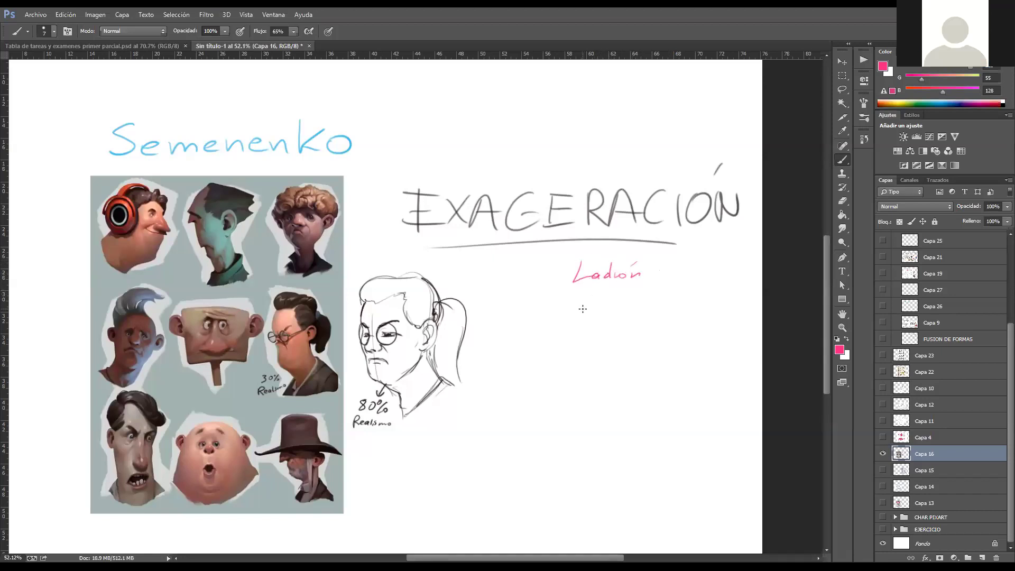
drag(579, 280, 624, 289)
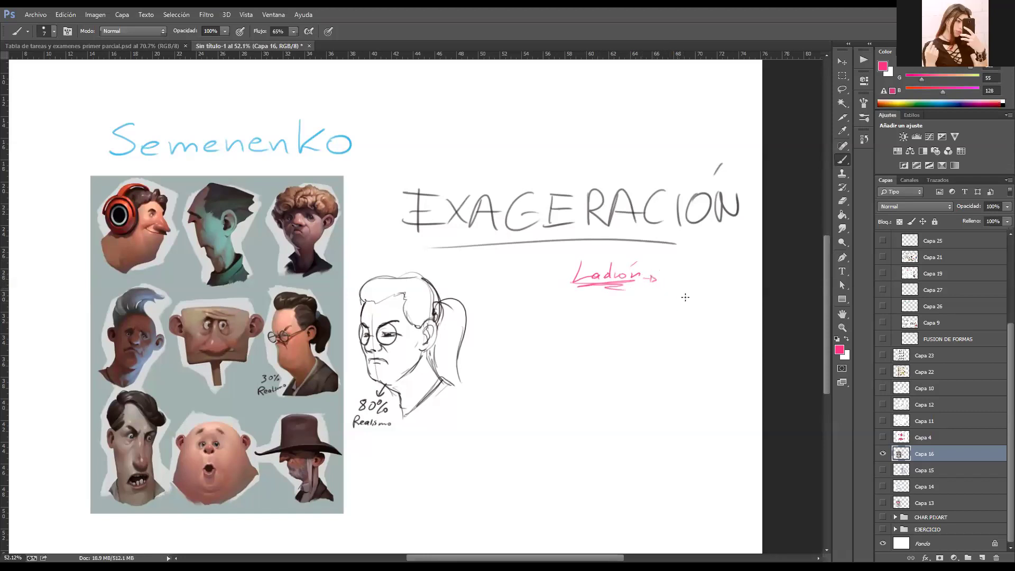
drag(652, 281, 659, 276)
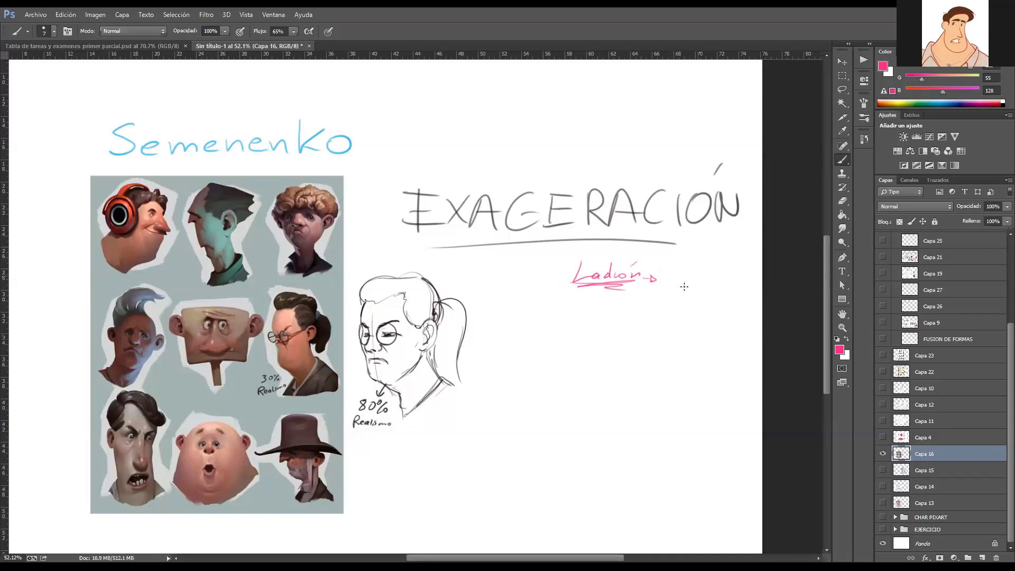
- Write the traits "Astuto" and "Guayaco" for the thief, with an arrow to "vivo" and "rasgos" underneath
mouse_move(663, 288)
mouse_down()
mouse_move(715, 272)
mouse_move(667, 308)
mouse_move(717, 304)
mouse_move(695, 328)
mouse_move(726, 324)
mouse_up()
key(ctrl+z)
drag(727, 320, 739, 321)
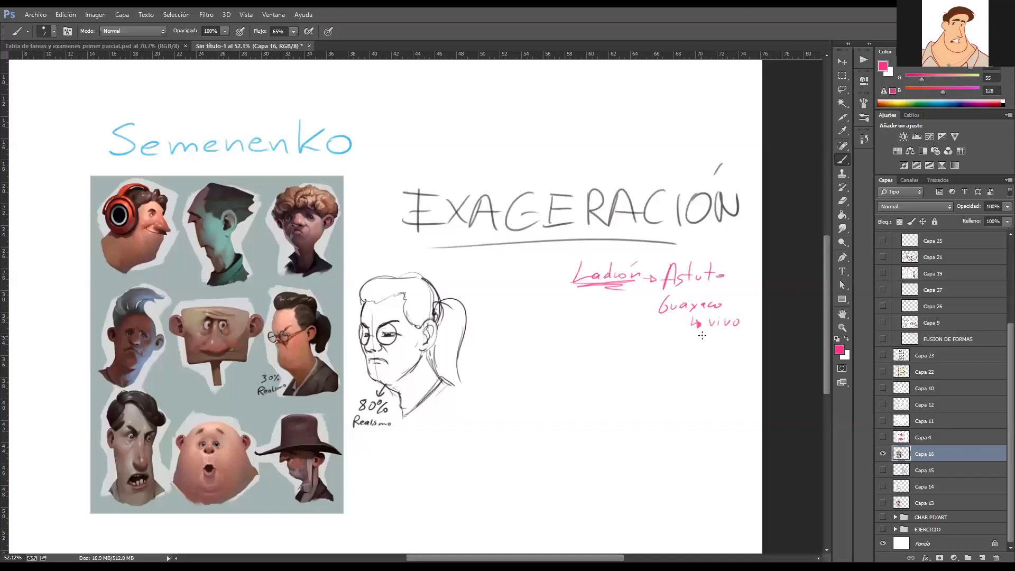
mouse_move(700, 335)
mouse_down()
mouse_move(718, 347)
mouse_move(732, 336)
mouse_up()
drag(737, 333, 735, 339)
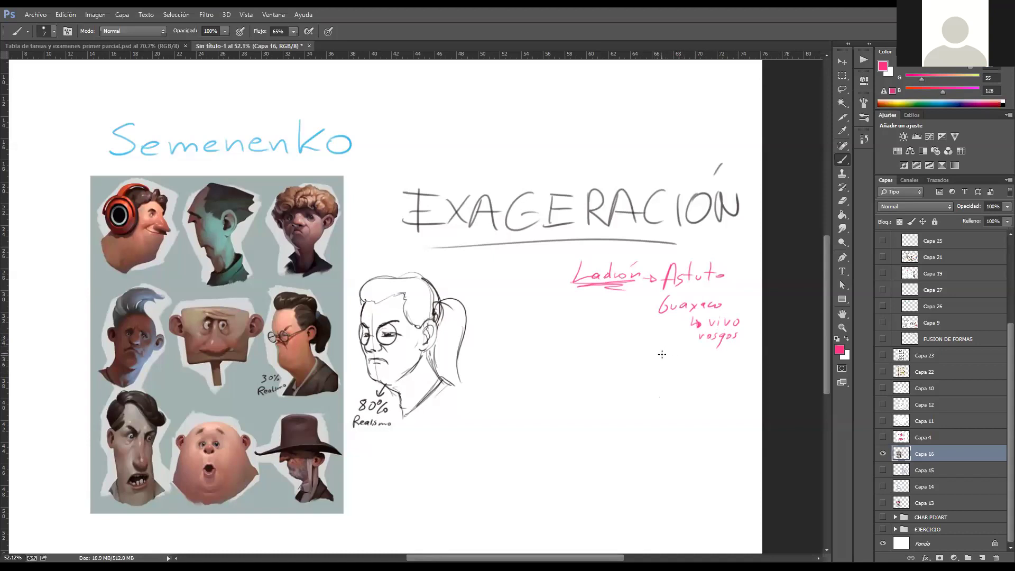
- Add "20 años" and "Peligroso" to the thief's traits, with dashes before them and before "Guayaco"
mouse_move(657, 350)
mouse_down()
mouse_move(670, 360)
mouse_move(682, 350)
mouse_up()
mouse_move(704, 353)
mouse_down()
mouse_move(697, 362)
mouse_move(727, 359)
mouse_up()
drag(704, 349, 709, 347)
drag(647, 308, 652, 307)
drag(640, 356, 644, 356)
mouse_move(642, 381)
mouse_down()
mouse_move(671, 368)
mouse_move(673, 379)
mouse_move(727, 376)
mouse_up()
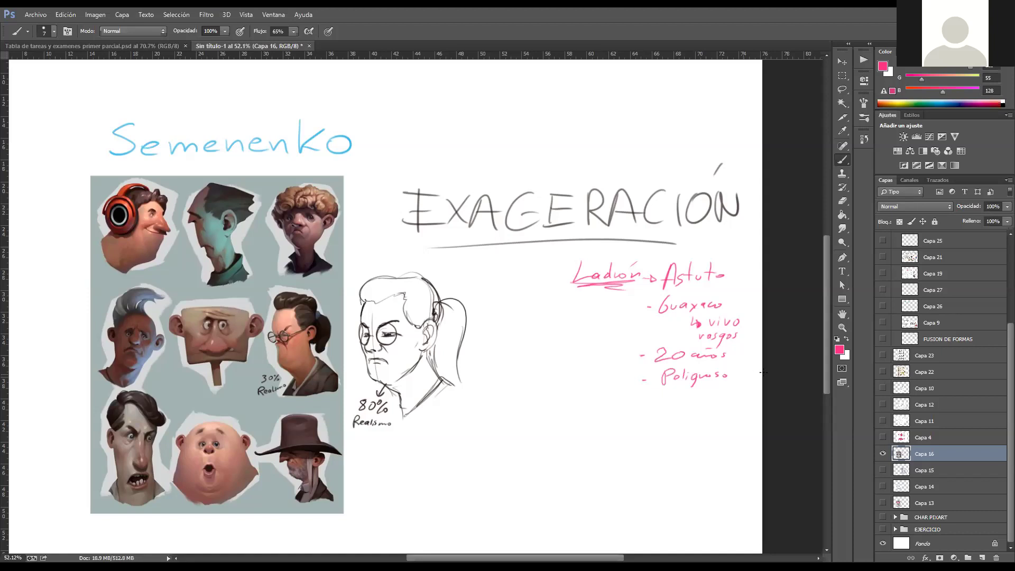
- Change the brush colour to dark grey and try a first stroke in the blank area beside the thief's traits
key(ctrl+space)
drag(651, 390, 672, 332)
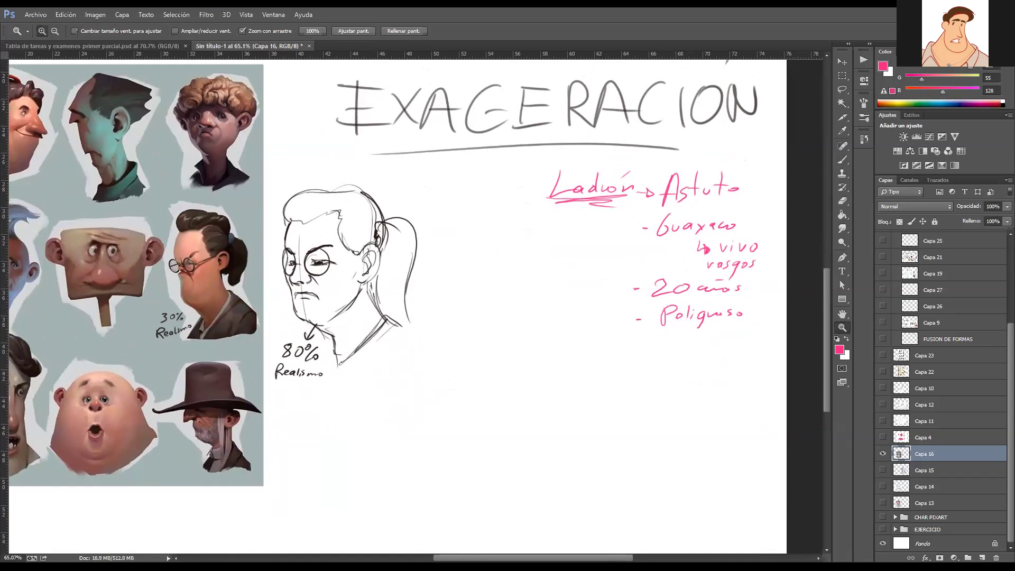
key(b)
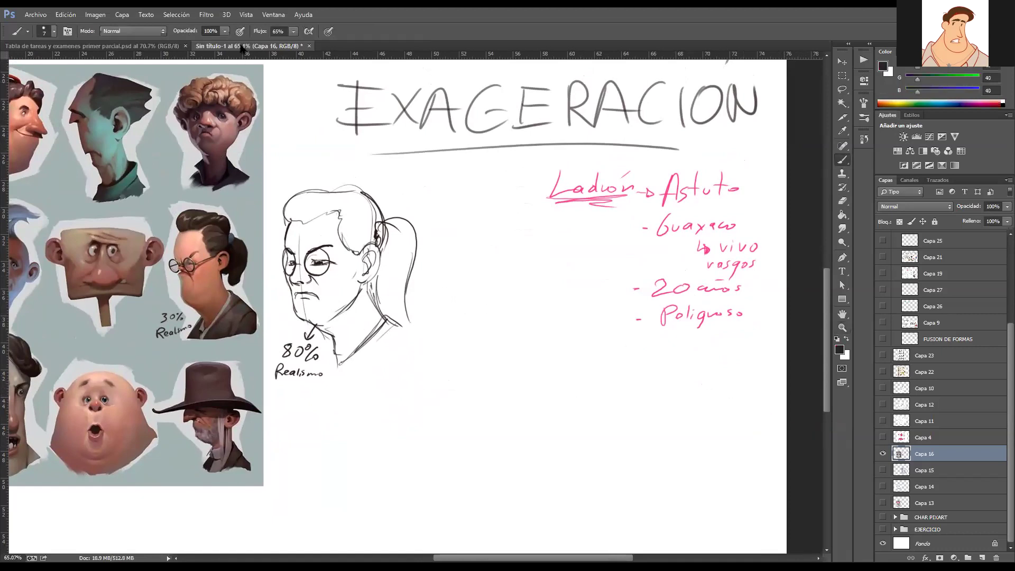
drag(504, 334, 529, 408)
key(ctrl+z)
- Switch to the browser, review the reference photos of the thin shirtless man and minimise the window
scroll(561, 422, up, 1)
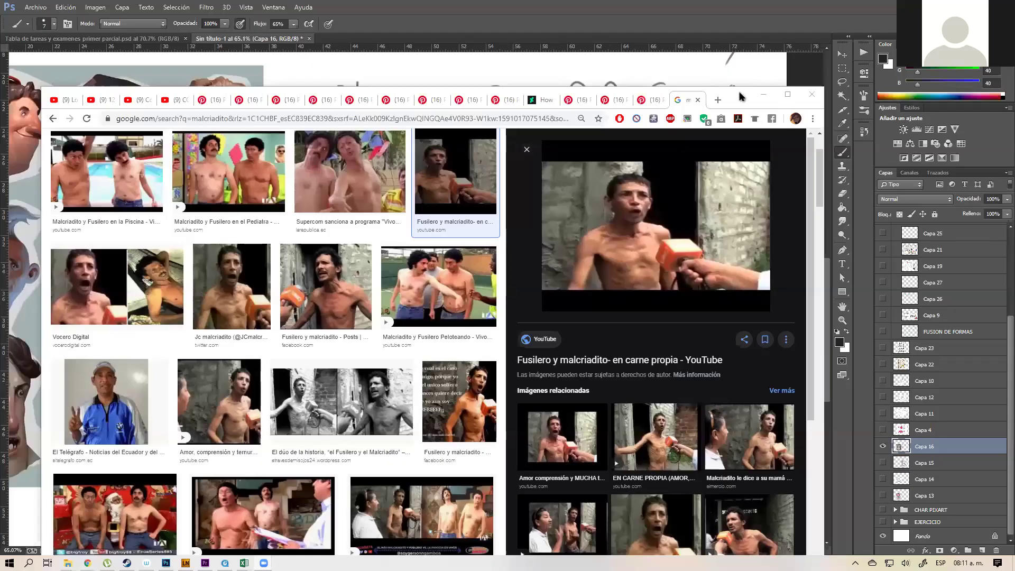
mouse_move(742, 96)
mouse_down()
mouse_move(770, 136)
mouse_move(755, 82)
mouse_up()
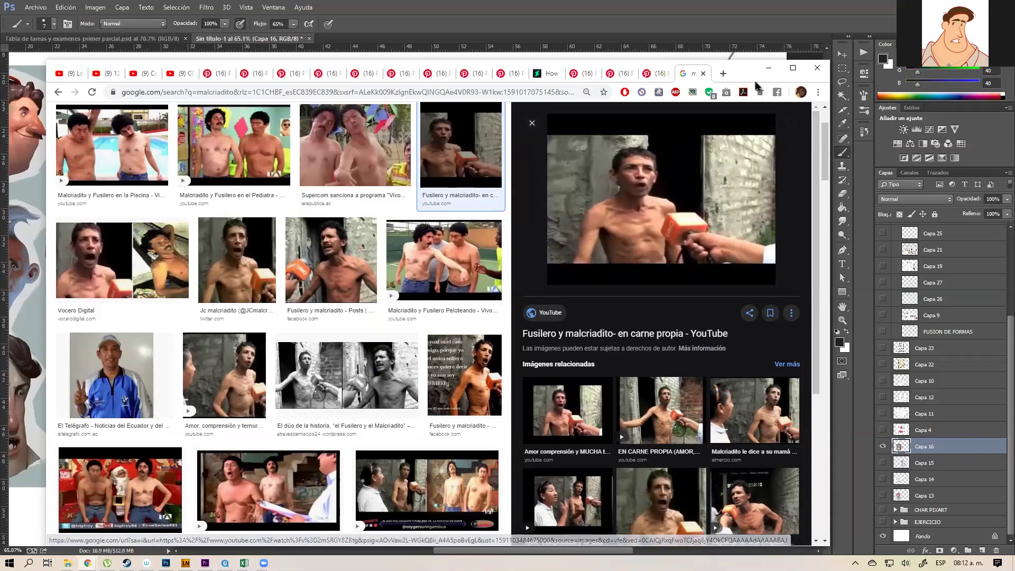
click(768, 67)
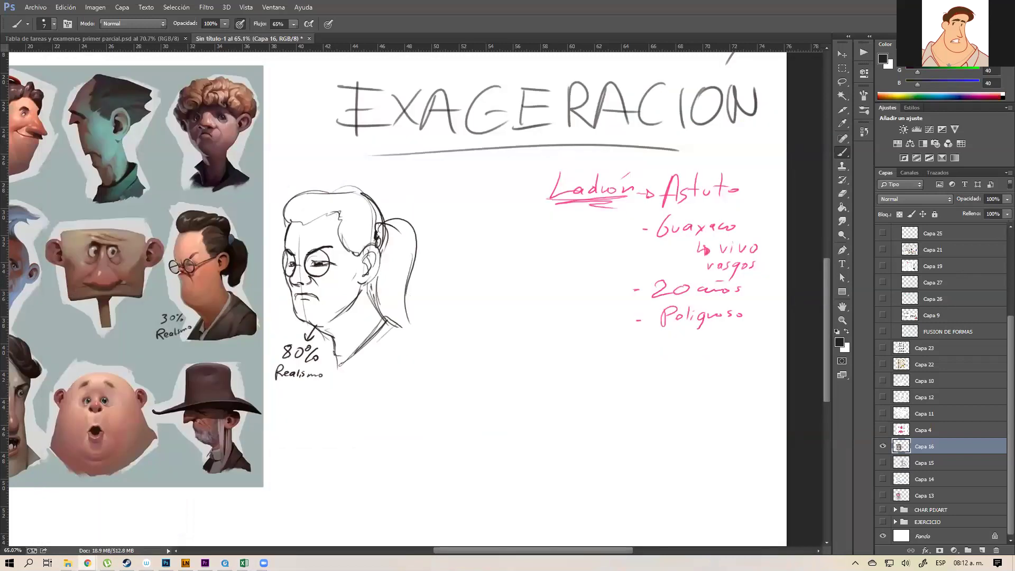
- Sketch a light circle for the thief's skull in the blank area beside his traits
key(z)
drag(594, 388, 594, 385)
key(b)
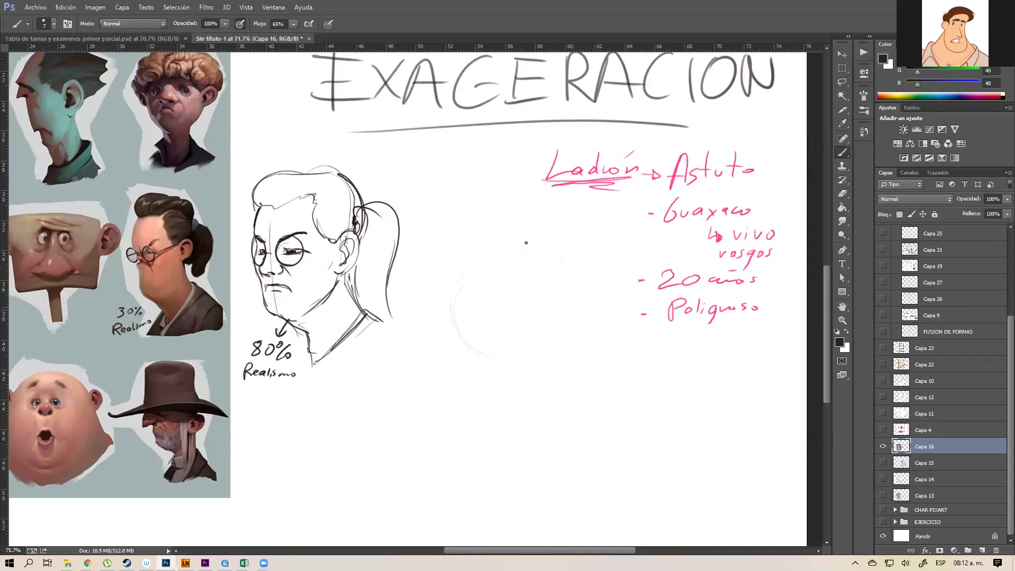
mouse_move(576, 312)
mouse_down()
mouse_move(557, 351)
mouse_move(512, 363)
mouse_move(451, 323)
mouse_move(456, 276)
mouse_move(571, 324)
mouse_up()
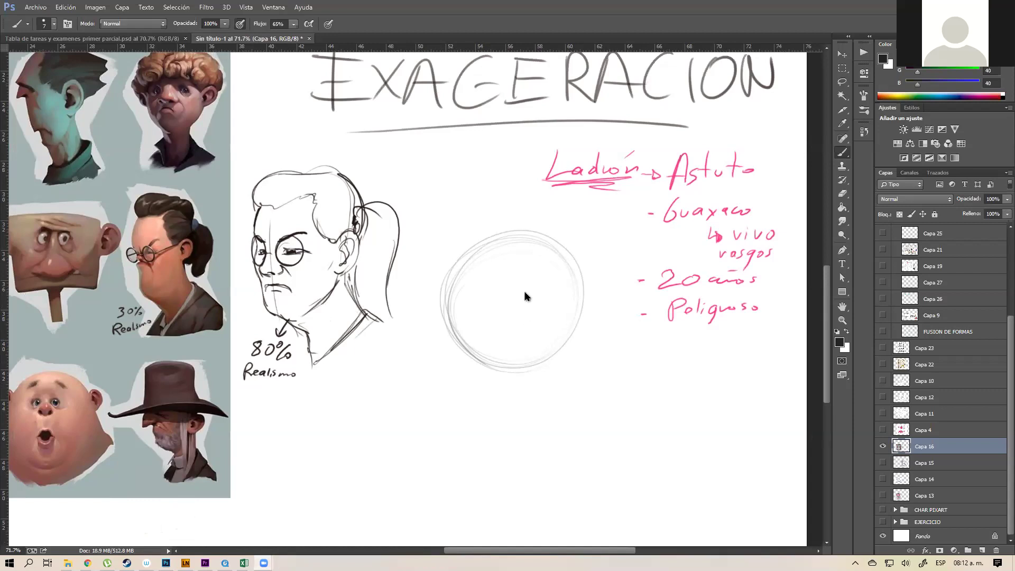
click(572, 326)
- Add the tapering jaw and chin below the skull circle and draw an ear on its side
mouse_move(452, 322)
mouse_down()
mouse_move(456, 381)
mouse_move(485, 439)
mouse_up()
mouse_move(447, 321)
mouse_down()
mouse_move(474, 414)
mouse_move(518, 422)
mouse_move(559, 374)
mouse_up()
drag(516, 421, 587, 318)
mouse_move(466, 416)
mouse_down()
mouse_move(518, 422)
mouse_move(547, 384)
mouse_up()
mouse_move(568, 329)
mouse_down()
mouse_move(570, 358)
mouse_move(591, 349)
mouse_move(565, 363)
mouse_move(570, 333)
mouse_move(559, 365)
mouse_up()
key(ctrl+z)
- Draw the vertical centre line and the horizontal brow guideline across the thief's face
key(z)
key(b)
drag(488, 206, 475, 410)
drag(478, 300, 476, 429)
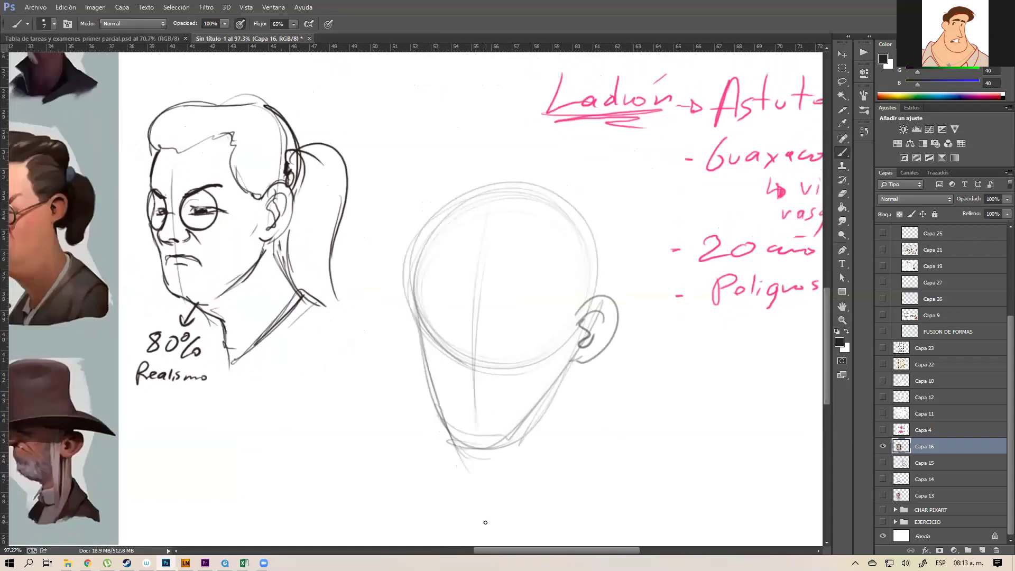
drag(403, 280, 587, 300)
drag(448, 286, 613, 303)
drag(398, 291, 595, 299)
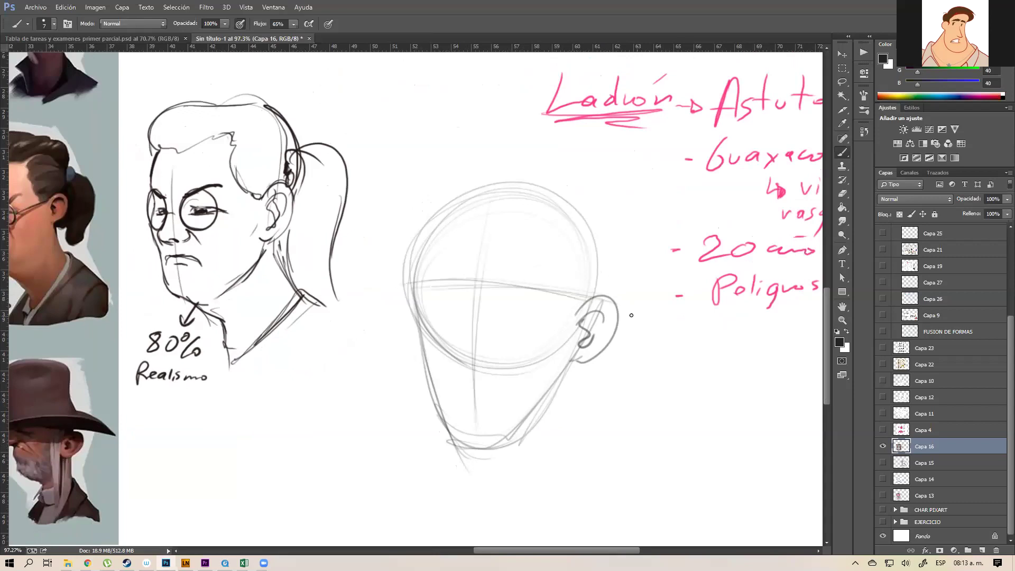
- Draw the nose with its nostrils and add two thick eyebrows above the brow guideline
mouse_move(471, 284)
mouse_down()
mouse_move(462, 322)
mouse_move(477, 331)
mouse_move(459, 348)
mouse_move(489, 341)
mouse_move(464, 343)
mouse_up()
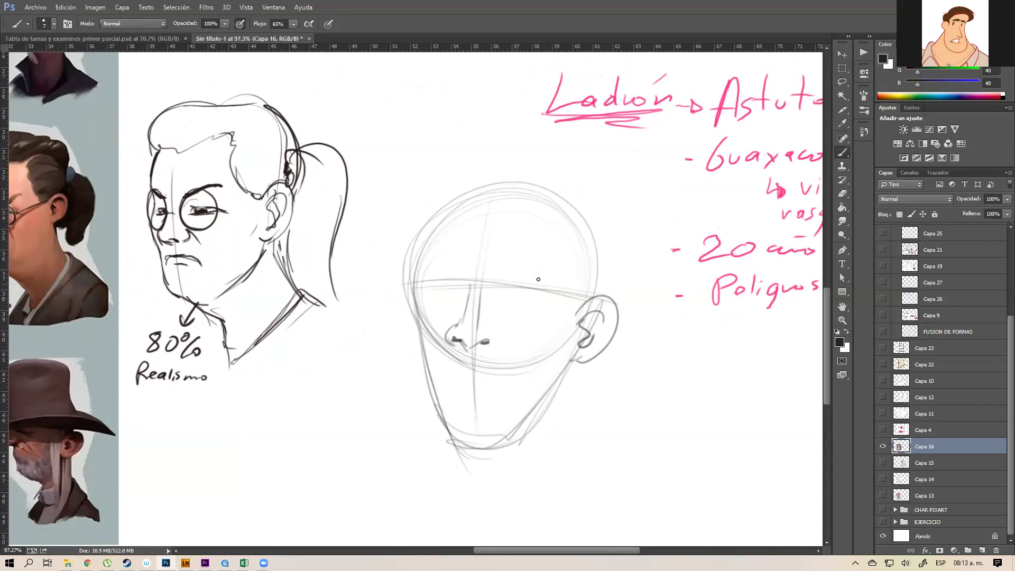
mouse_move(521, 276)
mouse_down()
mouse_move(535, 280)
mouse_move(510, 277)
mouse_move(544, 283)
mouse_up()
mouse_move(468, 269)
mouse_down()
mouse_move(430, 267)
mouse_move(476, 278)
mouse_move(422, 269)
mouse_up()
key(ctrl+z)
key(ctrl+z)
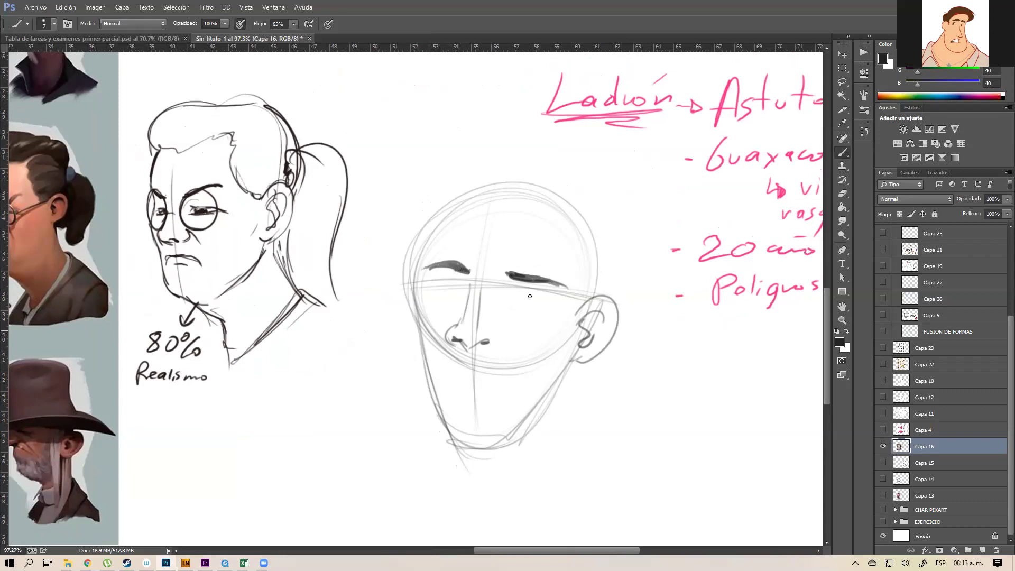
- Draw both open eyes with irises and pupils below the eyebrows
drag(511, 292, 555, 299)
drag(517, 288, 501, 304)
mouse_move(504, 308)
mouse_down()
mouse_move(548, 299)
mouse_move(511, 310)
mouse_up()
mouse_move(435, 284)
mouse_down()
mouse_move(464, 288)
mouse_move(425, 289)
mouse_move(441, 304)
mouse_move(462, 301)
mouse_move(434, 301)
mouse_up()
mouse_move(518, 289)
mouse_down()
mouse_move(513, 305)
mouse_move(533, 303)
mouse_move(520, 298)
mouse_up()
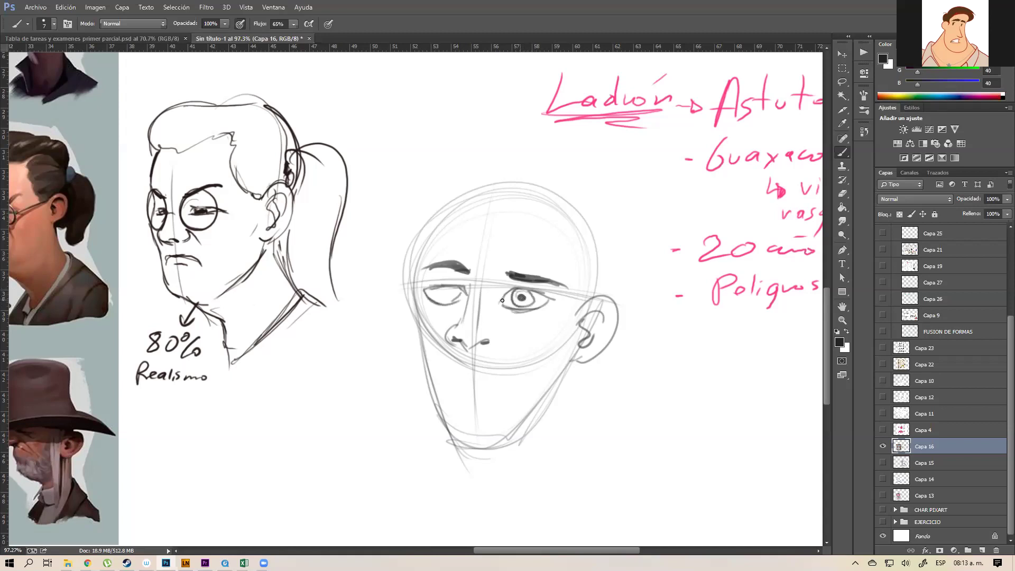
mouse_move(439, 287)
mouse_down()
mouse_move(437, 300)
mouse_move(455, 302)
mouse_move(446, 292)
mouse_up()
- Finish the side of the nose and draw a lopsided smile with a lower-lip line
drag(495, 331, 489, 347)
mouse_move(486, 372)
mouse_down()
mouse_move(449, 372)
mouse_move(536, 361)
mouse_move(498, 373)
mouse_move(445, 370)
mouse_move(475, 390)
mouse_move(498, 379)
mouse_up()
drag(514, 379, 475, 402)
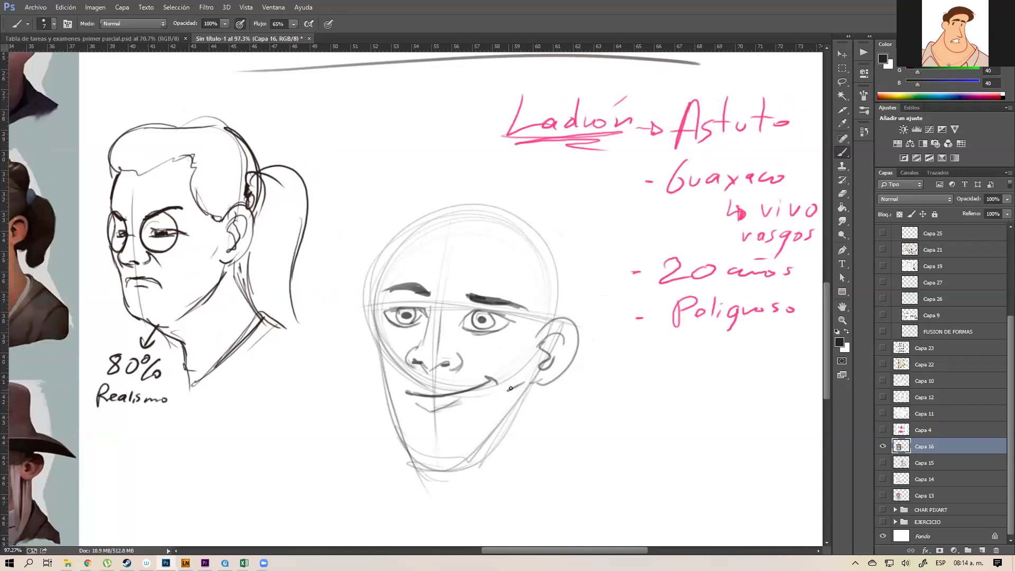
- Draw the sideburn and a lock of hair on the forehead, and write "Descuidado" as another trait
key(z)
mouse_move(556, 383)
mouse_down()
mouse_move(534, 381)
mouse_move(527, 403)
mouse_up()
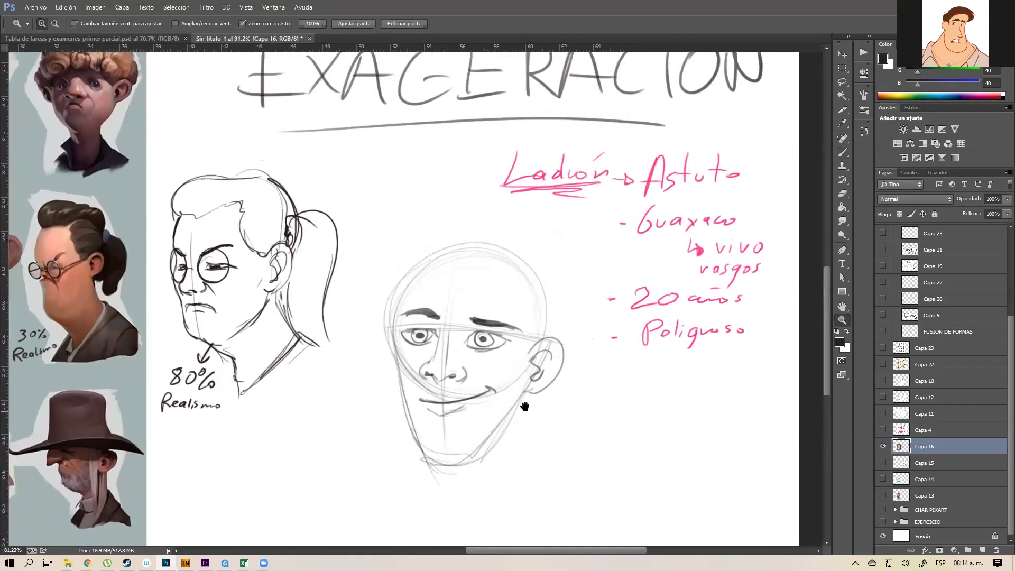
key(b)
mouse_move(522, 296)
mouse_down()
mouse_move(528, 347)
mouse_move(529, 349)
mouse_up()
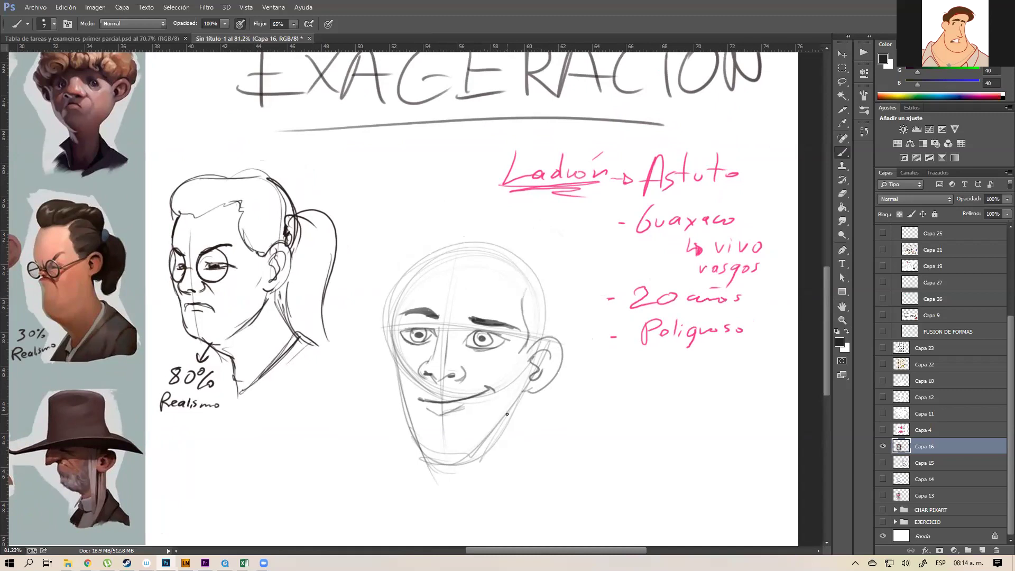
mouse_move(527, 334)
mouse_down()
mouse_move(522, 367)
mouse_move(546, 344)
mouse_move(526, 355)
mouse_move(526, 343)
mouse_move(522, 363)
mouse_move(538, 349)
mouse_up()
key(ctrl+z)
drag(524, 298, 527, 288)
mouse_move(472, 263)
mouse_down()
mouse_move(479, 300)
mouse_move(481, 261)
mouse_move(510, 303)
mouse_up()
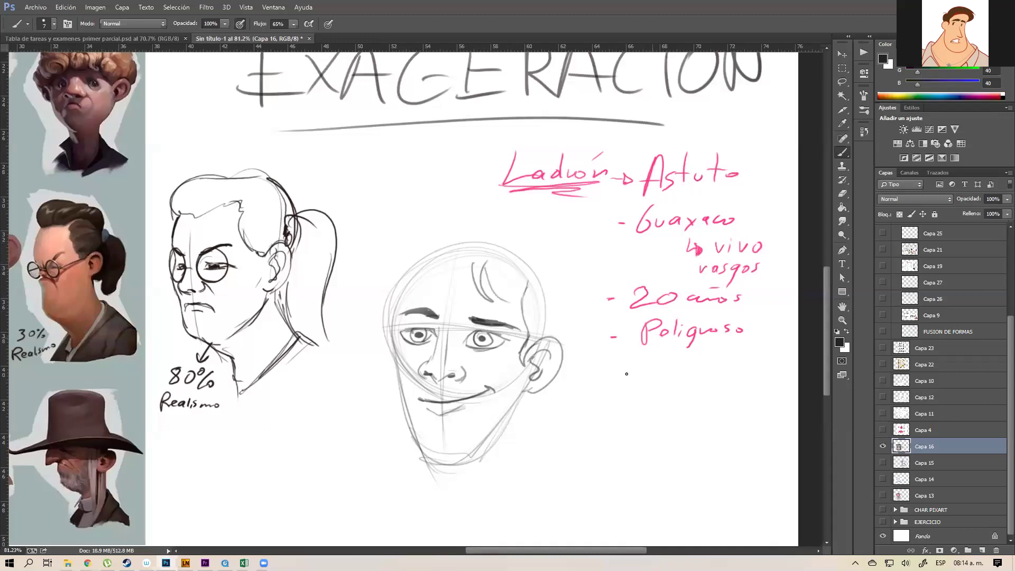
mouse_move(640, 357)
mouse_down()
mouse_move(667, 371)
mouse_move(714, 369)
mouse_move(722, 354)
mouse_move(755, 370)
mouse_up()
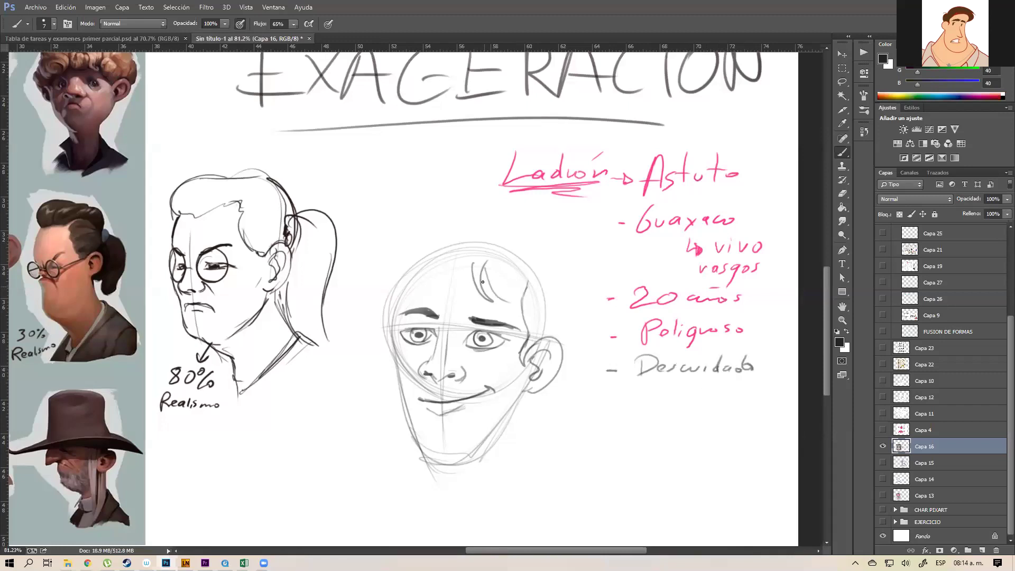
- Complete the fringe, outline the cheek and jaw, and draw the two neck lines
mouse_move(469, 259)
mouse_down()
mouse_move(429, 283)
mouse_move(422, 274)
mouse_move(398, 283)
mouse_move(420, 294)
mouse_move(435, 262)
mouse_move(397, 311)
mouse_move(396, 334)
mouse_move(424, 456)
mouse_up()
mouse_move(403, 394)
mouse_down()
mouse_move(433, 460)
mouse_move(468, 455)
mouse_move(527, 389)
mouse_move(515, 475)
mouse_up()
mouse_move(454, 456)
mouse_down()
mouse_move(463, 410)
mouse_move(447, 483)
mouse_up()
drag(465, 409, 456, 459)
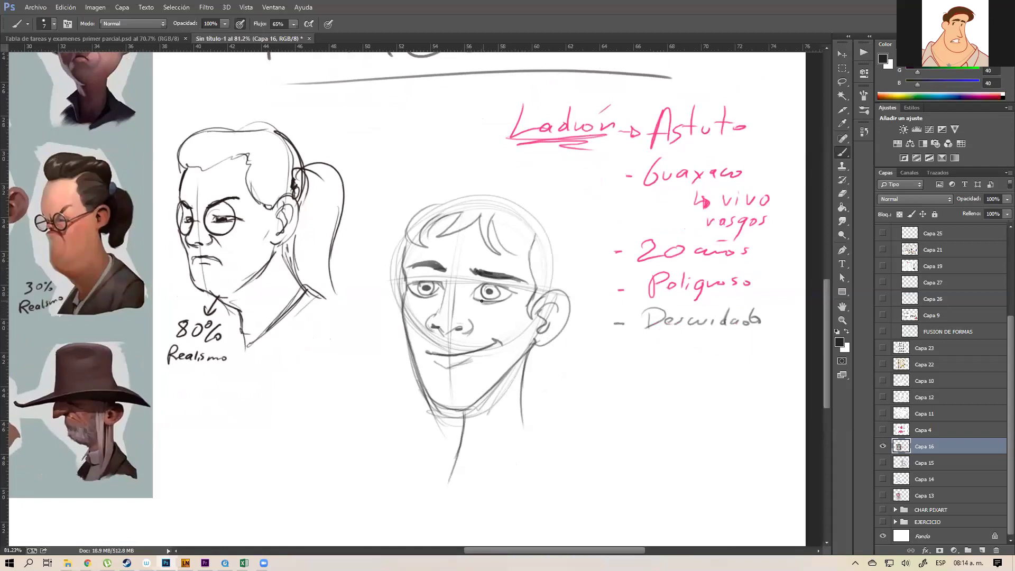
- Add bags under the eyes, rework the lower-lip line and darken the jaw outline
mouse_move(498, 303)
mouse_down()
mouse_move(479, 313)
mouse_move(473, 301)
mouse_move(506, 300)
mouse_up()
key(ctrl+alt+z)
key(ctrl+alt+z)
mouse_move(412, 296)
mouse_down()
mouse_move(436, 300)
mouse_move(431, 281)
mouse_up()
drag(492, 284, 481, 284)
drag(437, 364, 472, 362)
key(ctrl+z)
drag(407, 338, 437, 407)
drag(416, 360, 441, 406)
drag(532, 339, 527, 377)
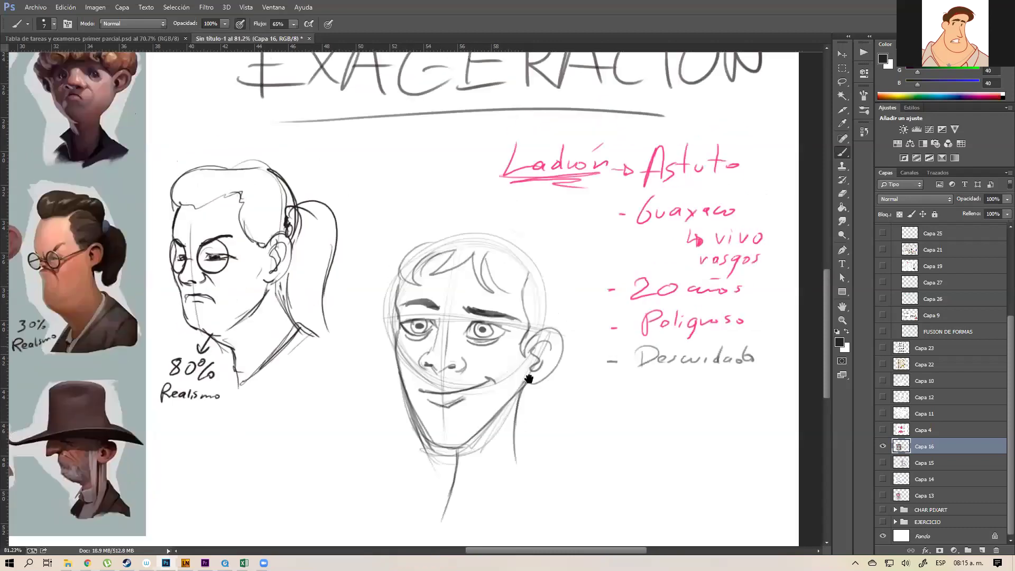
- Draw messy, spiky hair around the top of the head and reinforce the neck line
mouse_move(549, 327)
mouse_down()
mouse_move(560, 271)
mouse_move(570, 292)
mouse_up()
mouse_move(557, 281)
mouse_down()
mouse_move(571, 291)
mouse_move(545, 243)
mouse_move(510, 210)
mouse_up()
mouse_move(511, 210)
mouse_down()
mouse_move(531, 236)
mouse_move(456, 207)
mouse_up()
mouse_move(456, 208)
mouse_down()
mouse_move(484, 233)
mouse_move(449, 224)
mouse_move(400, 240)
mouse_move(388, 305)
mouse_up()
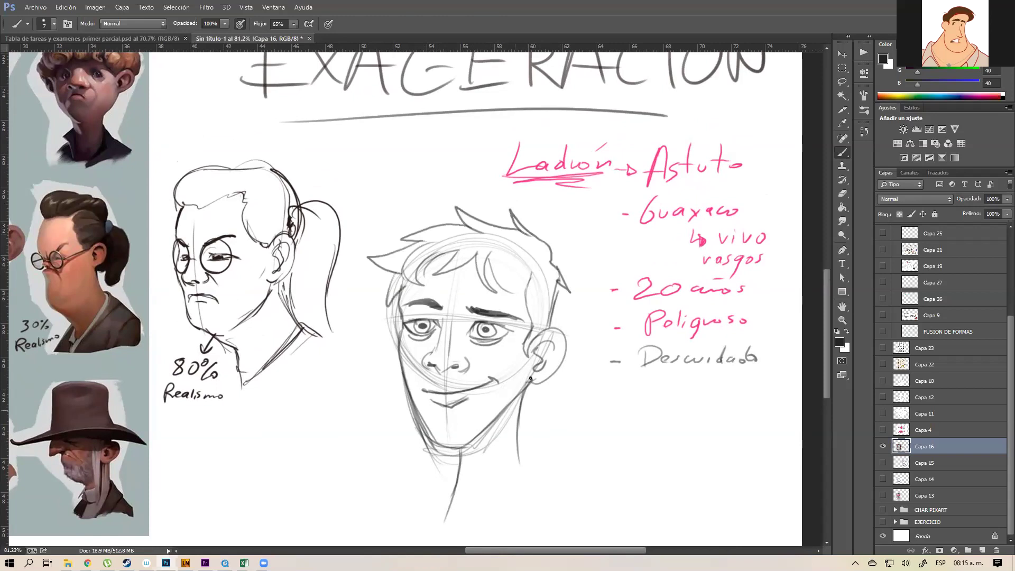
drag(556, 290, 553, 309)
drag(525, 389, 519, 465)
mouse_move(530, 418)
mouse_down()
mouse_move(515, 437)
mouse_move(490, 359)
mouse_move(504, 362)
mouse_up()
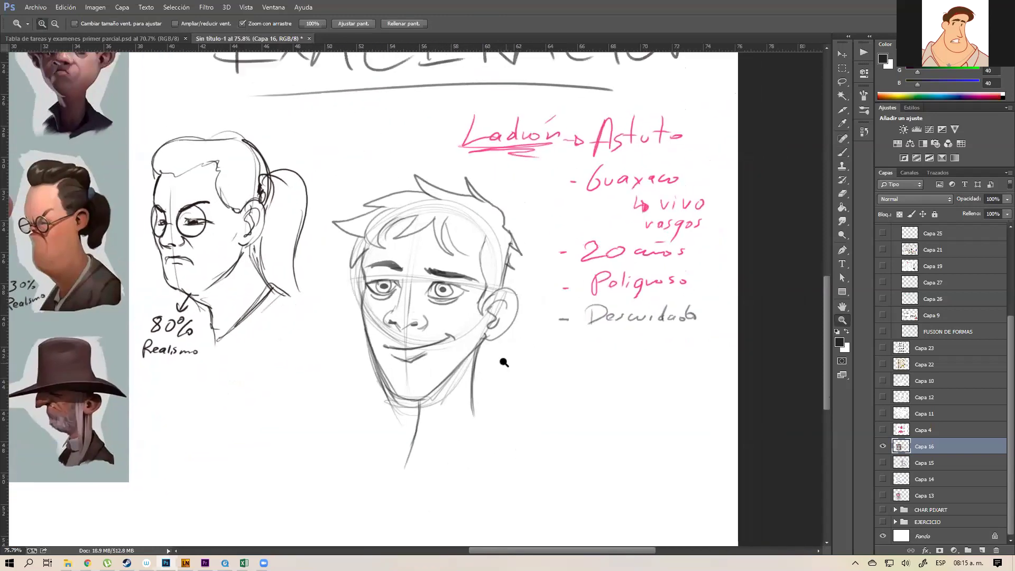
key(l)
mouse_move(527, 209)
mouse_down()
mouse_move(345, 176)
mouse_move(462, 446)
mouse_move(518, 406)
mouse_up()
key(ctrl+d)
- Write "Realismo 50%" and "Cartoon 50%" beside the thief's neck
key(b)
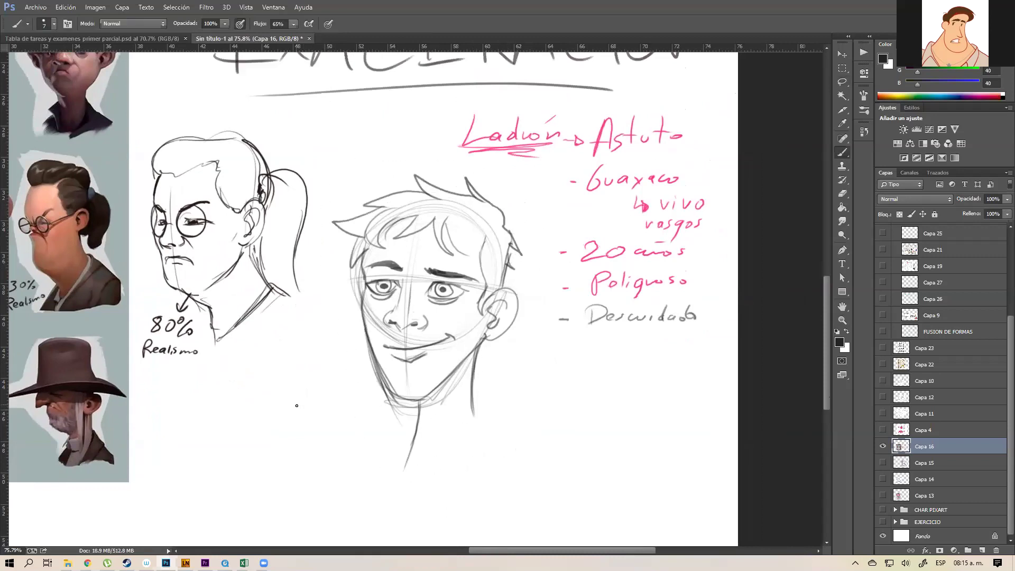
drag(288, 419, 332, 417)
mouse_move(339, 418)
mouse_down()
mouse_move(361, 412)
mouse_move(308, 441)
mouse_up()
mouse_move(325, 433)
mouse_down()
mouse_move(340, 430)
mouse_move(343, 441)
mouse_up()
mouse_move(350, 437)
mouse_down()
mouse_move(294, 466)
mouse_move(334, 457)
mouse_up()
drag(338, 457, 307, 489)
drag(329, 476, 339, 485)
drag(342, 475, 343, 476)
drag(348, 482, 349, 485)
- Select the thief's head with its percentage notes, scale it down and move it lower beside the 80% portrait
key(z)
drag(540, 432, 530, 429)
key(l)
mouse_move(536, 342)
mouse_down()
mouse_move(544, 268)
mouse_move(387, 231)
mouse_move(333, 481)
mouse_move(538, 370)
mouse_up()
key(ctrl+t)
drag(545, 221, 485, 297)
mouse_move(445, 419)
mouse_down()
mouse_move(423, 438)
mouse_move(485, 444)
mouse_move(483, 417)
mouse_up()
key(Return)
- Draw an arrow from the thief's head towards the blank area on its right
key(z)
key(b)
mouse_move(477, 407)
mouse_down()
mouse_move(490, 411)
mouse_move(471, 430)
mouse_move(460, 386)
mouse_move(448, 398)
mouse_up()
key(z)
drag(519, 423, 483, 449)
key(b)
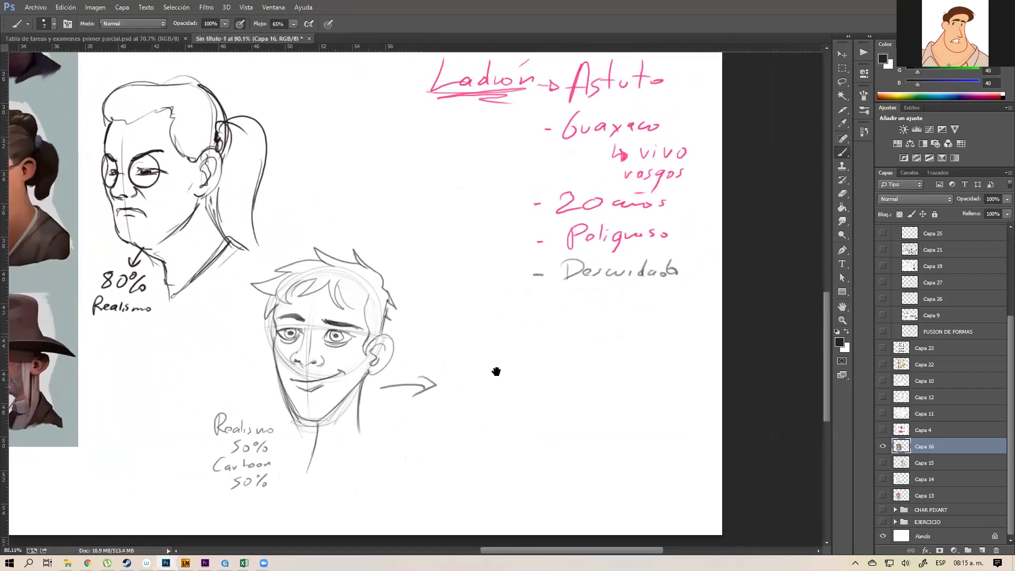
- Select the handwritten trait list, scale it to about 73% and place it beside "Ladrón"
scroll(567, 345, up, 2)
key(l)
mouse_move(641, 86)
mouse_down()
mouse_move(568, 103)
mouse_move(535, 162)
mouse_move(675, 363)
mouse_move(646, 137)
mouse_up()
key(ctrl+t)
mouse_move(691, 385)
mouse_down()
mouse_move(658, 318)
mouse_move(627, 308)
mouse_up()
drag(606, 270, 630, 272)
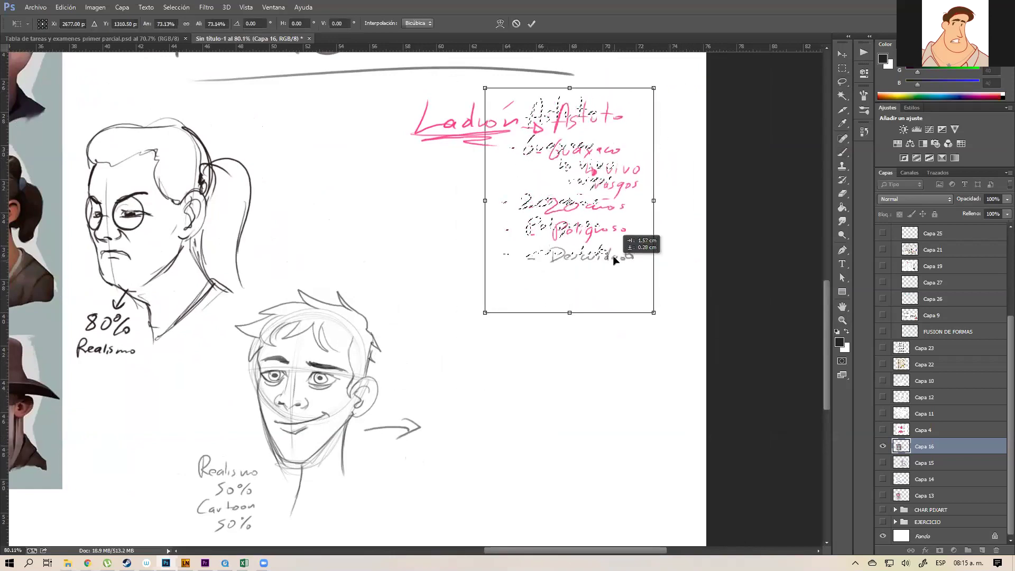
key(Return)
key(ctrl+d)
- Change the brush colour to red and sketch a new skull circle below the trait list
key(m)
mouse_move(508, 433)
mouse_down()
mouse_move(529, 387)
mouse_move(545, 397)
mouse_move(611, 355)
mouse_move(585, 367)
mouse_move(573, 389)
mouse_up()
key(z)
key(b)
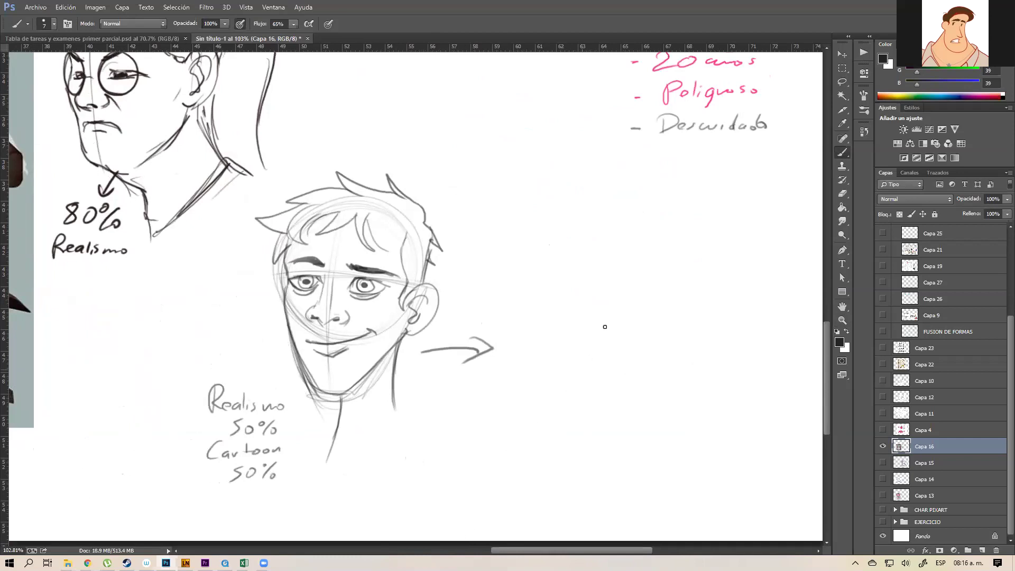
click(882, 95)
click(878, 96)
drag(637, 263, 600, 258)
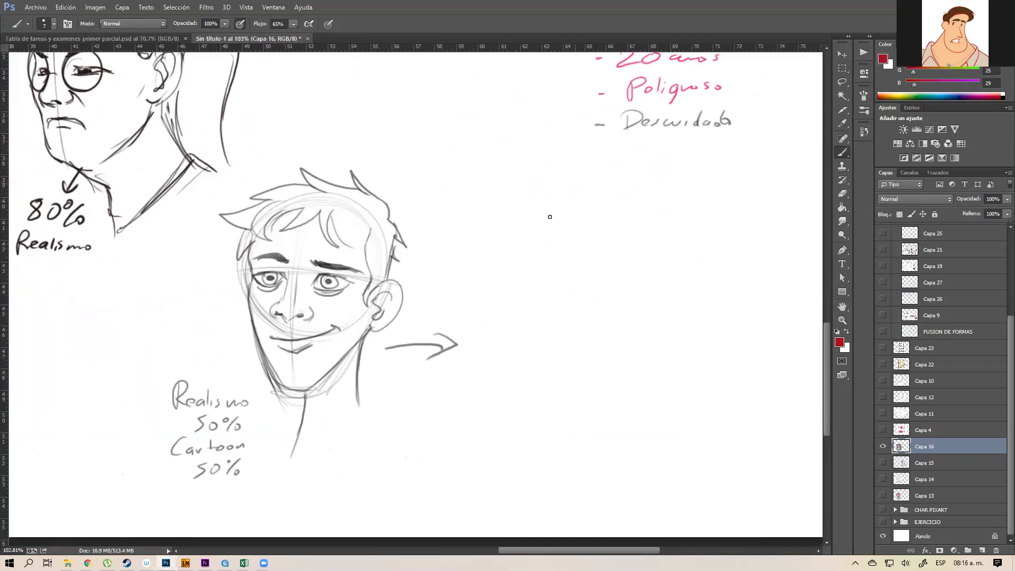
mouse_move(628, 165)
mouse_down()
mouse_move(659, 274)
mouse_move(539, 276)
mouse_move(611, 156)
mouse_move(671, 263)
mouse_move(612, 321)
mouse_up()
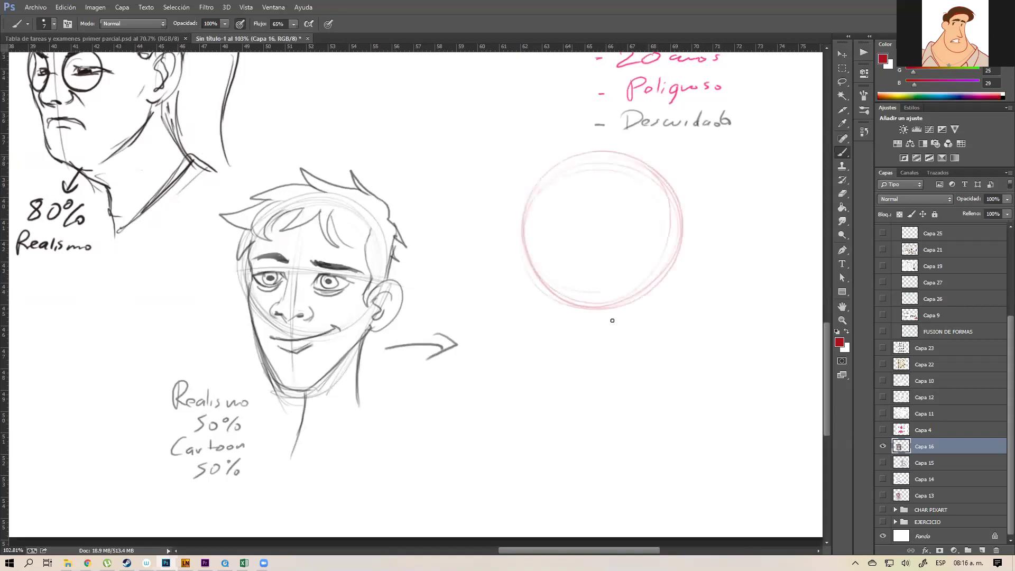
- Add a sharply pointed triangular jaw below the red circle and sketch the two thin neck lines
drag(666, 267, 569, 385)
drag(626, 320, 557, 393)
drag(523, 218, 544, 317)
drag(525, 238, 553, 346)
drag(530, 265, 569, 388)
mouse_move(540, 296)
mouse_down()
mouse_move(571, 389)
mouse_move(578, 374)
mouse_up()
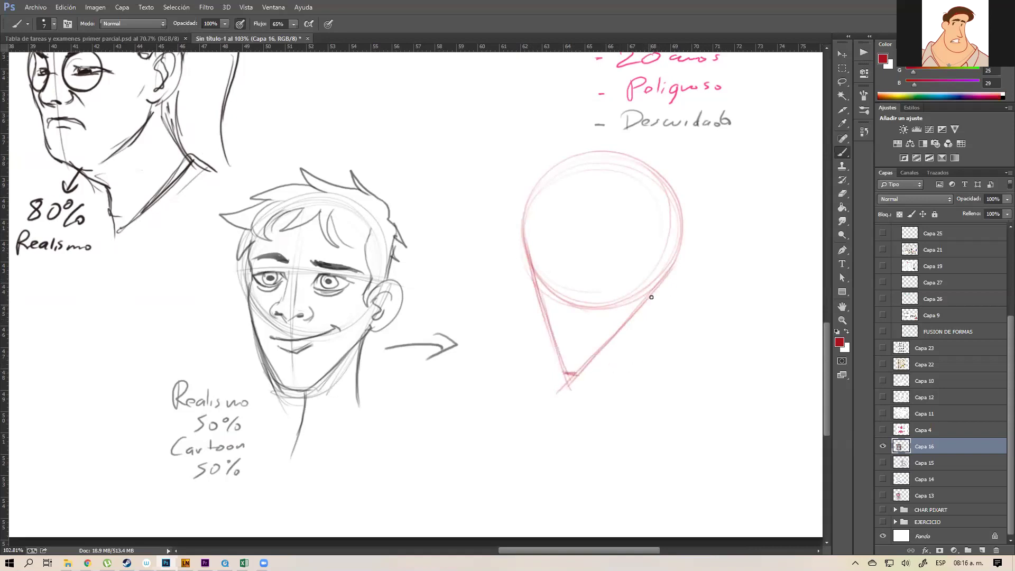
drag(649, 294, 664, 367)
mouse_move(630, 322)
mouse_down()
mouse_move(640, 394)
mouse_move(635, 340)
mouse_move(638, 383)
mouse_move(667, 358)
mouse_move(679, 363)
mouse_up()
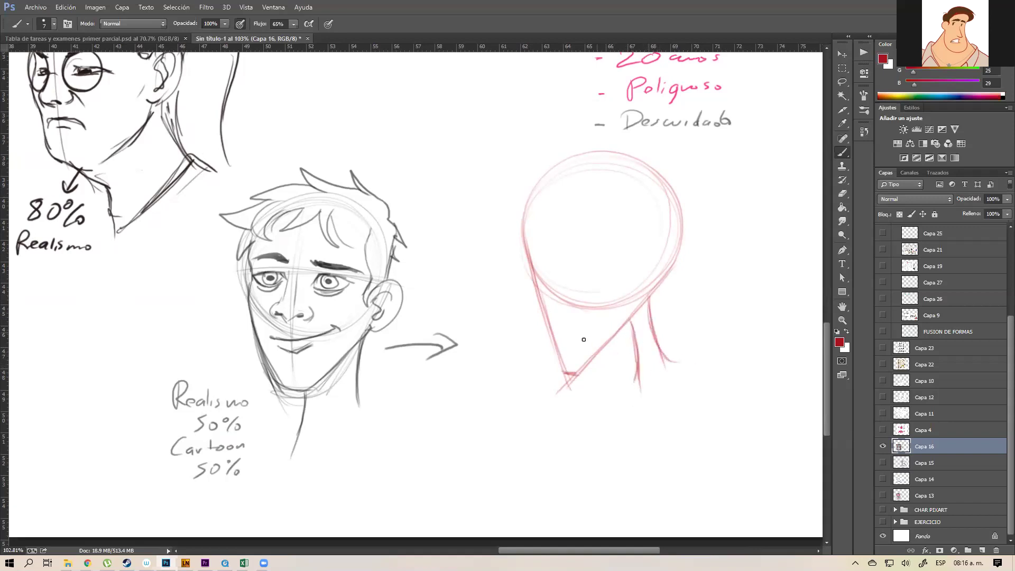
- Draw the vertical centre line and the horizontal eye guideline on the red head
drag(572, 309, 572, 365)
drag(584, 181, 573, 370)
mouse_move(583, 184)
mouse_down()
mouse_move(574, 281)
mouse_move(599, 340)
mouse_up()
key(z)
key(b)
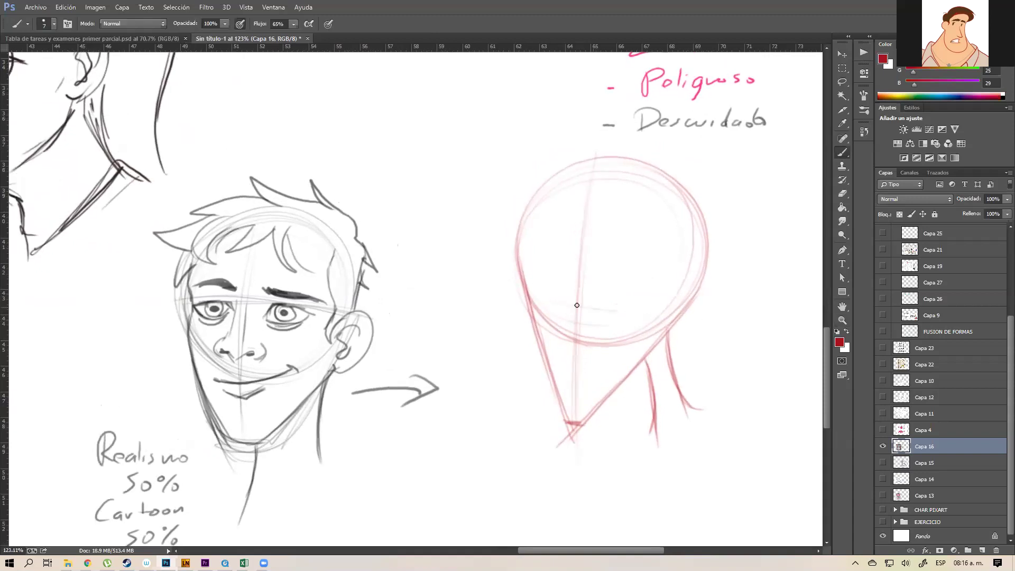
drag(532, 306, 663, 312)
- Draw the nose with rounded nostrils and a wide slanted smile that extends past the red jaw outline
mouse_move(575, 307)
mouse_down()
mouse_move(568, 337)
mouse_move(579, 324)
mouse_move(561, 356)
mouse_up()
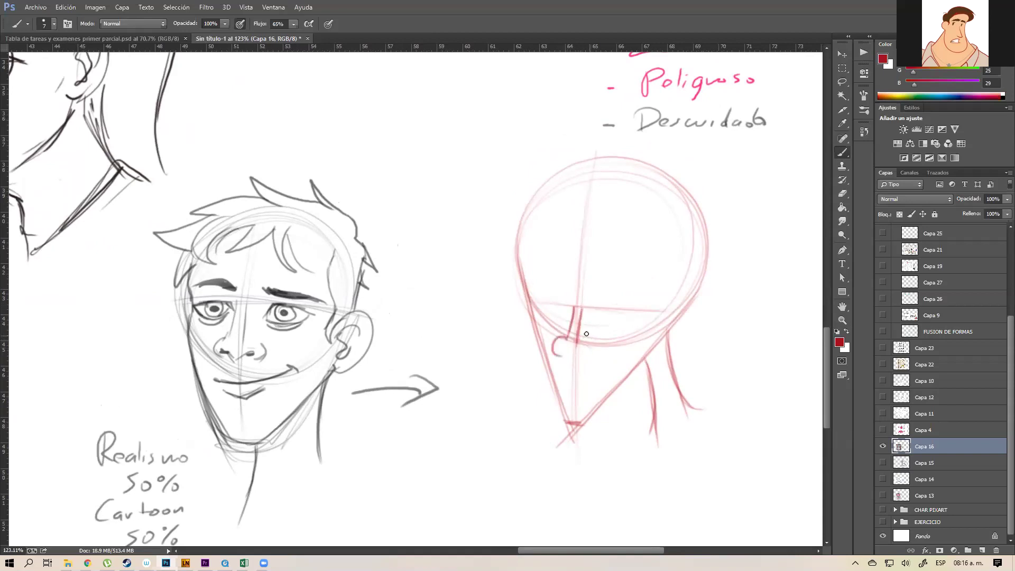
key(ctrl+z)
mouse_move(564, 337)
mouse_down()
mouse_move(560, 354)
mouse_move(581, 357)
mouse_move(554, 352)
mouse_move(574, 361)
mouse_move(587, 348)
mouse_up()
key(ctrl+z)
drag(540, 370, 627, 345)
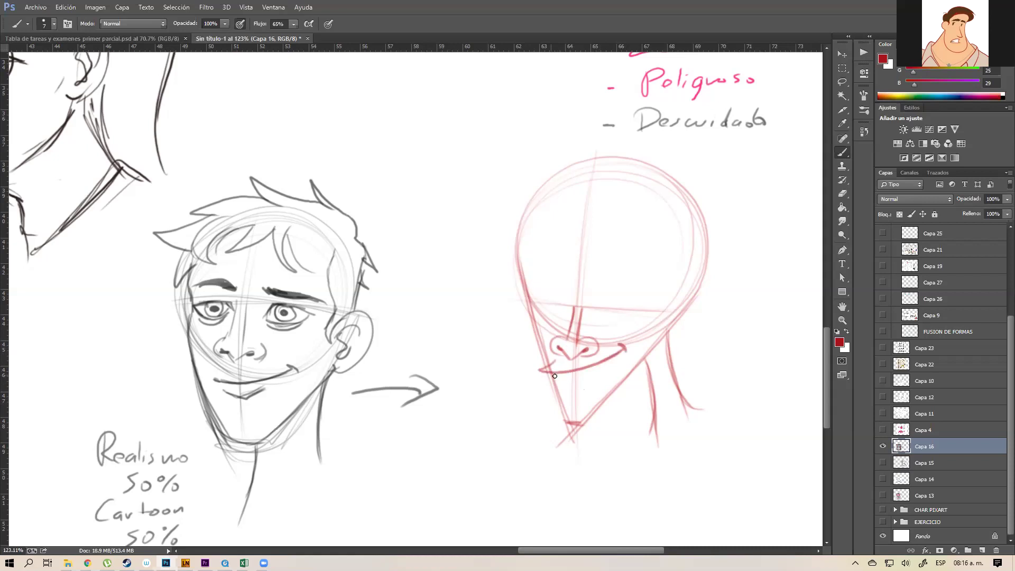
drag(546, 375, 567, 421)
key(ctrl+z)
- Draw the near eye with its thick brow, pupil and eye bag, and outline the far half-closed eye
mouse_move(601, 282)
mouse_down()
mouse_move(641, 288)
mouse_move(599, 279)
mouse_move(653, 286)
mouse_move(621, 298)
mouse_move(639, 301)
mouse_move(602, 293)
mouse_move(629, 301)
mouse_up()
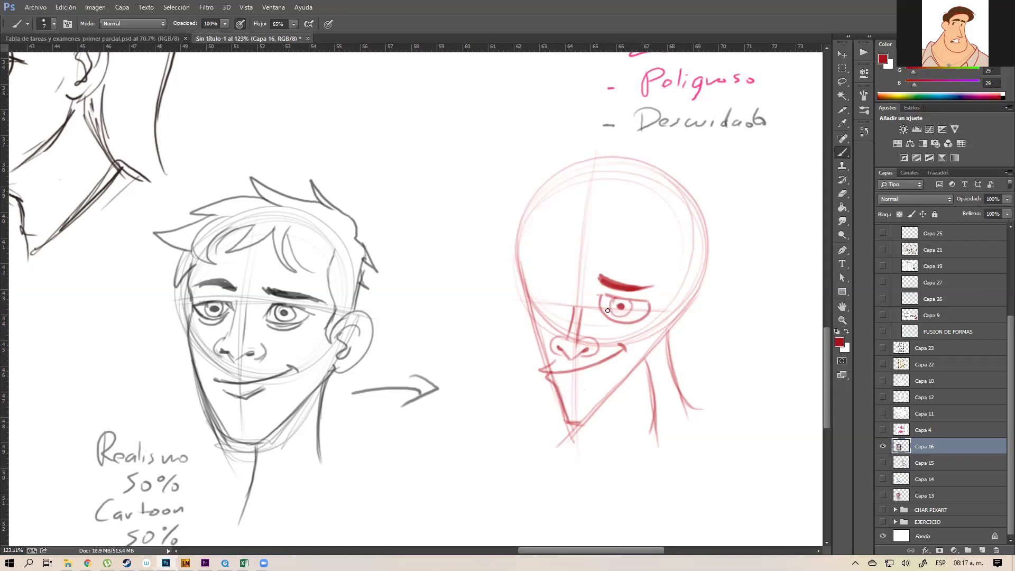
drag(540, 293, 650, 317)
mouse_move(540, 293)
mouse_down()
mouse_move(593, 292)
mouse_move(553, 292)
mouse_move(573, 293)
mouse_move(551, 314)
mouse_up()
key(ctrl+z)
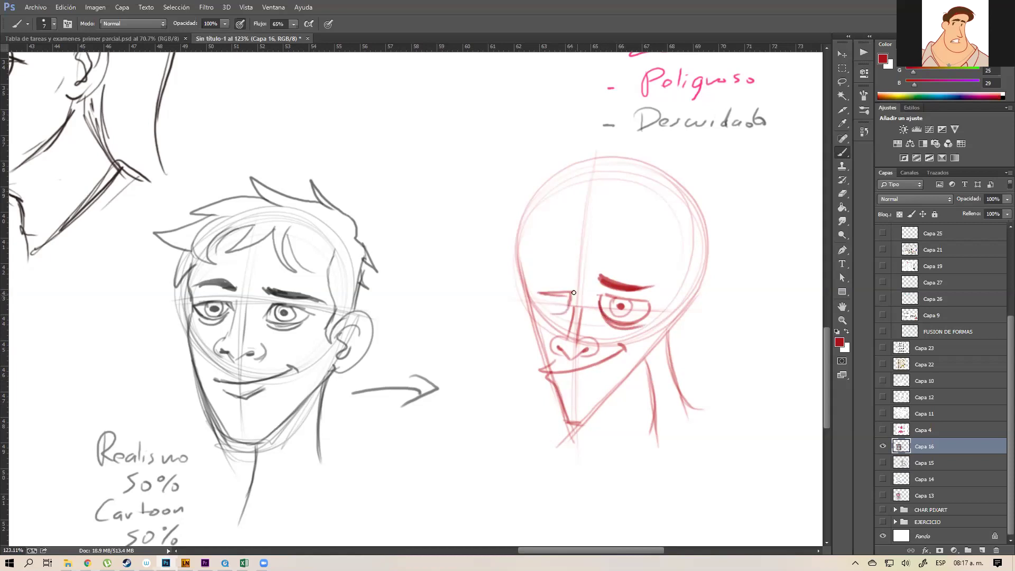
- Draw a raised, thick eyebrow above the far eye and join it to the other brow
mouse_move(560, 256)
mouse_down()
mouse_move(578, 272)
mouse_move(571, 259)
mouse_move(538, 253)
mouse_up()
key(ctrl+z)
key(z)
mouse_move(570, 286)
mouse_down()
mouse_move(639, 290)
mouse_move(462, 351)
mouse_move(482, 356)
mouse_up()
key(b)
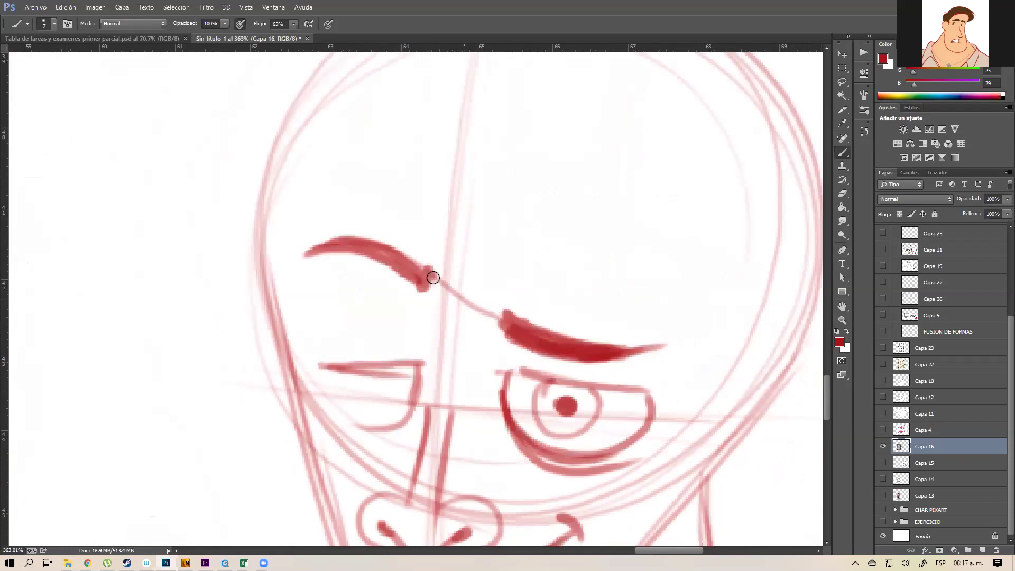
mouse_move(430, 283)
mouse_down()
mouse_move(347, 245)
mouse_move(301, 256)
mouse_up()
- Add the iris and pupil to the far eye and strengthen its flat upper eyelid
key(z)
drag(450, 347, 418, 349)
drag(542, 390, 649, 345)
key(b)
key(b)
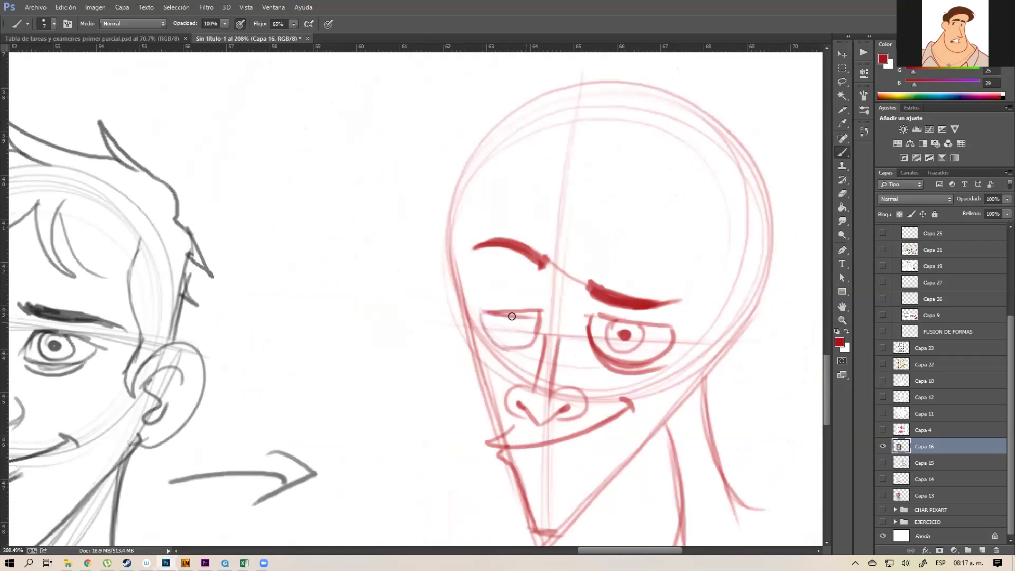
mouse_move(503, 318)
mouse_down()
mouse_move(534, 315)
mouse_move(508, 329)
mouse_move(521, 323)
mouse_move(531, 336)
mouse_up()
mouse_move(488, 310)
mouse_down()
mouse_move(533, 311)
mouse_move(530, 304)
mouse_up()
key(ctrl+z)
- Draw a pointed ear, the sideburn line and a small hair lock at the temple of the red head
key(z)
drag(646, 316, 589, 372)
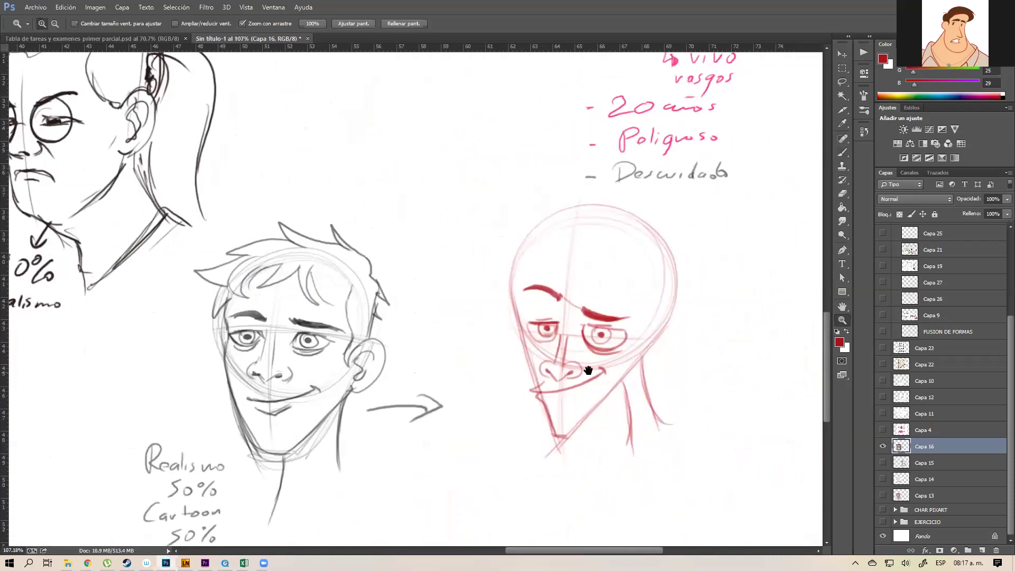
key(b)
mouse_move(644, 337)
mouse_down()
mouse_move(676, 332)
mouse_move(649, 349)
mouse_move(677, 332)
mouse_move(641, 369)
mouse_move(675, 354)
mouse_move(669, 338)
mouse_move(656, 356)
mouse_move(639, 339)
mouse_move(633, 285)
mouse_move(646, 268)
mouse_move(600, 277)
mouse_move(614, 292)
mouse_up()
key(ctrl+alt+z)
key(ctrl+alt+z)
key(ctrl+z)
key(ctrl+z)
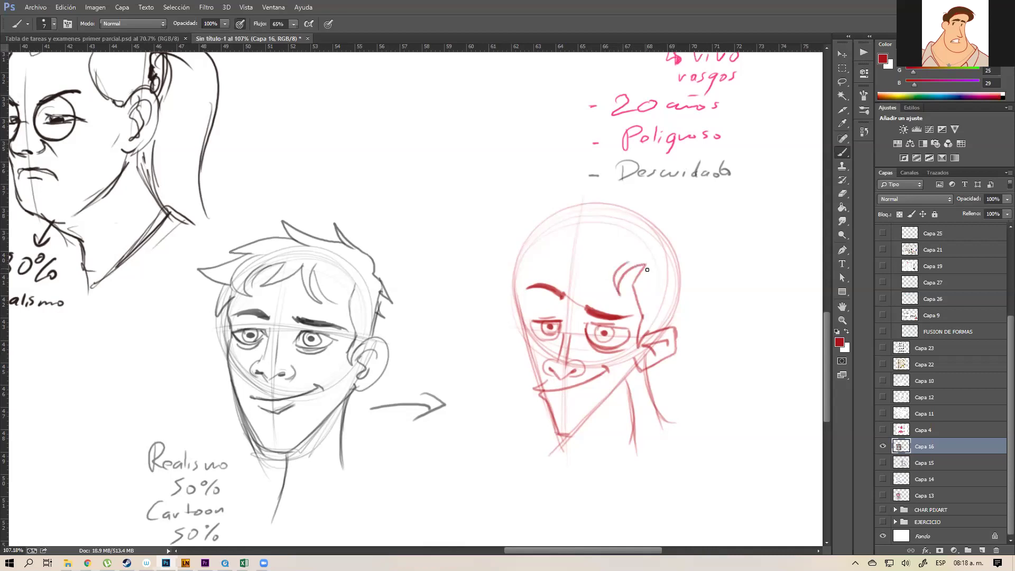
- Draw the red head's jagged fringe across the forehead and sweep the front hair outline past the far temple
key(ctrl+z)
drag(621, 250, 615, 294)
mouse_move(617, 251)
mouse_down()
mouse_move(548, 270)
mouse_move(584, 232)
mouse_move(490, 297)
mouse_up()
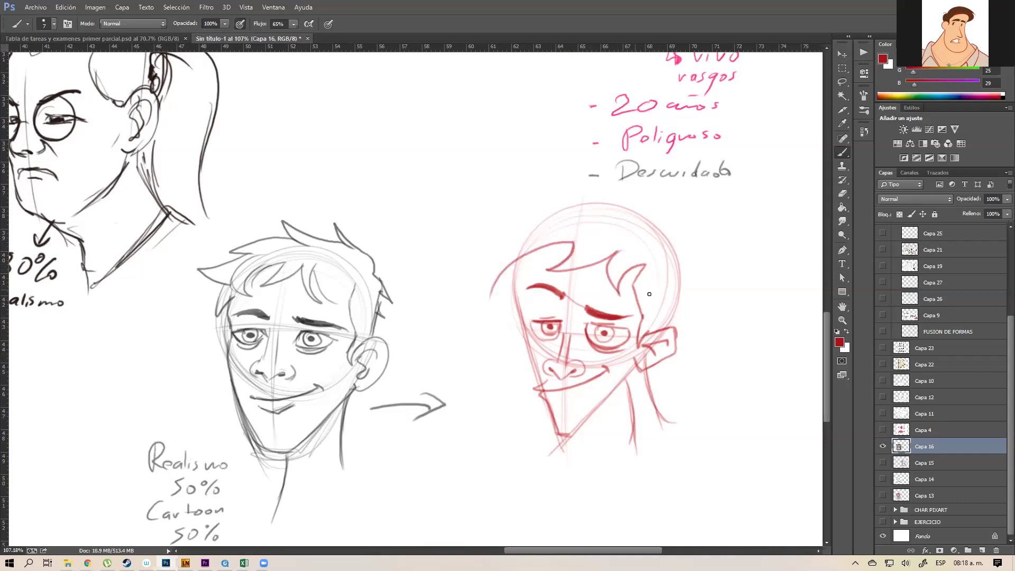
key(ctrl+z)
drag(573, 243, 483, 322)
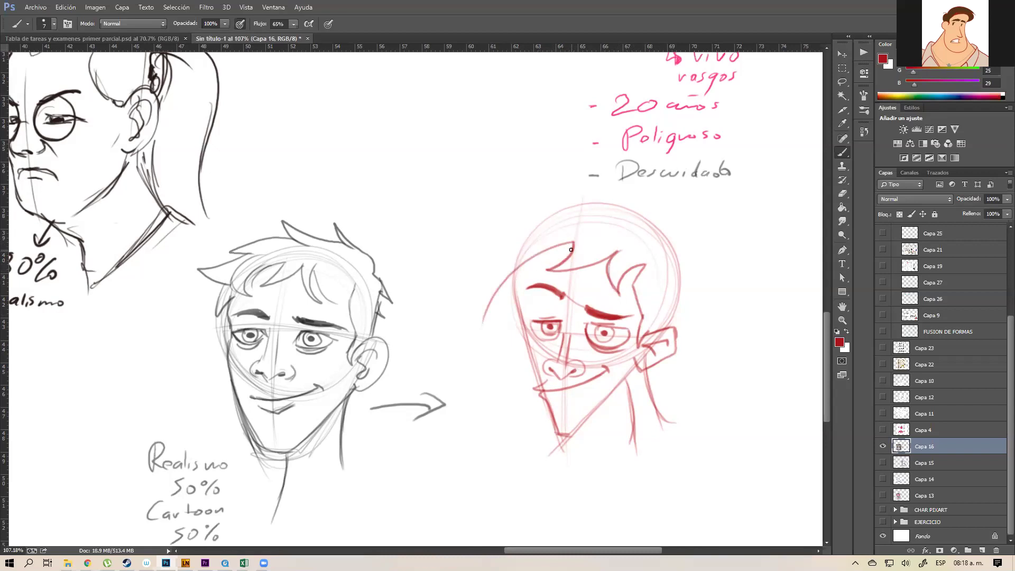
- Rework the front hair into a pointed lock over the forehead and add an upward spike above it
key(ctrl+z)
mouse_move(573, 241)
mouse_down()
mouse_move(534, 257)
mouse_move(532, 272)
mouse_up()
key(ctrl+z)
mouse_move(546, 254)
mouse_down()
mouse_move(573, 244)
mouse_move(495, 281)
mouse_move(528, 232)
mouse_move(610, 201)
mouse_move(641, 259)
mouse_move(509, 222)
mouse_move(584, 199)
mouse_up()
key(ctrl+z)
mouse_move(526, 233)
mouse_down()
mouse_move(506, 192)
mouse_move(573, 216)
mouse_up()
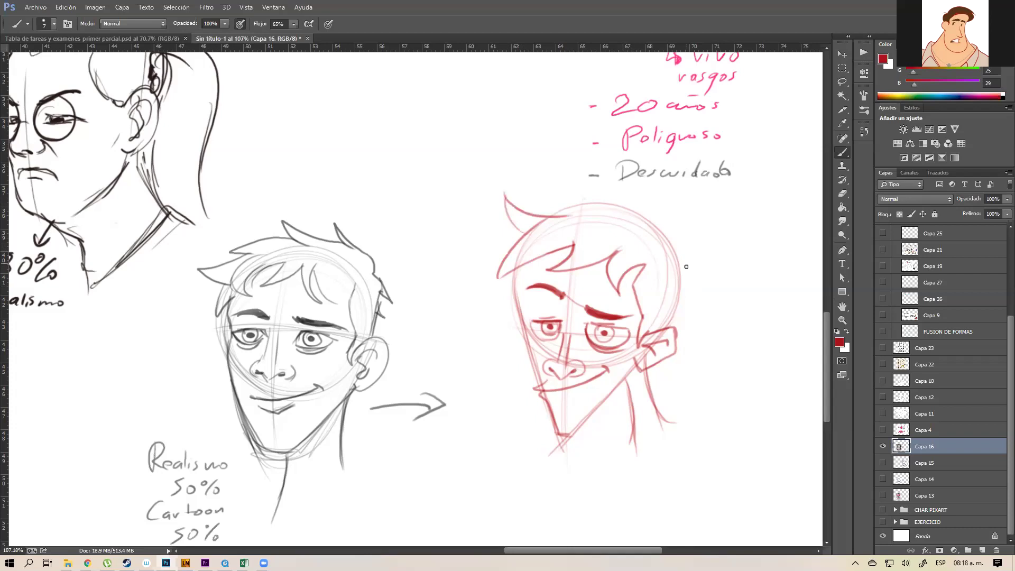
- Outline the back of the hair with spiky locks and finish it with a curved tuft at the crown
mouse_move(671, 246)
mouse_down()
mouse_move(709, 263)
mouse_move(668, 279)
mouse_move(668, 323)
mouse_up()
mouse_move(693, 265)
mouse_down()
mouse_move(669, 228)
mouse_move(581, 177)
mouse_up()
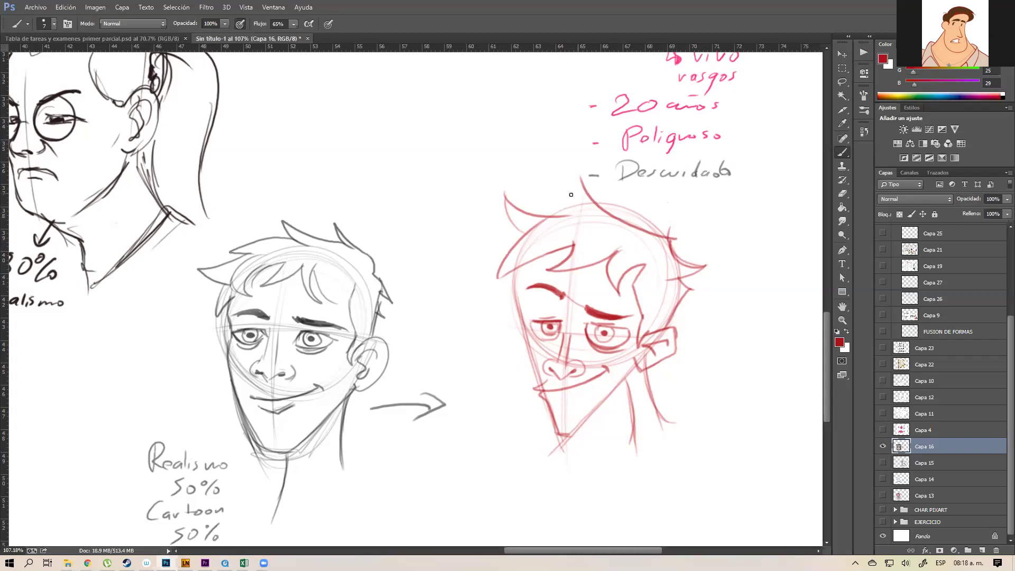
mouse_move(552, 217)
mouse_down()
mouse_move(548, 201)
mouse_move(578, 169)
mouse_up()
drag(550, 208, 577, 173)
- Draw the Adam's apple on the neck and turn the mouth into an open, lopsided grin with a tooth
mouse_move(631, 392)
mouse_down()
mouse_move(639, 420)
mouse_move(630, 390)
mouse_move(626, 445)
mouse_up()
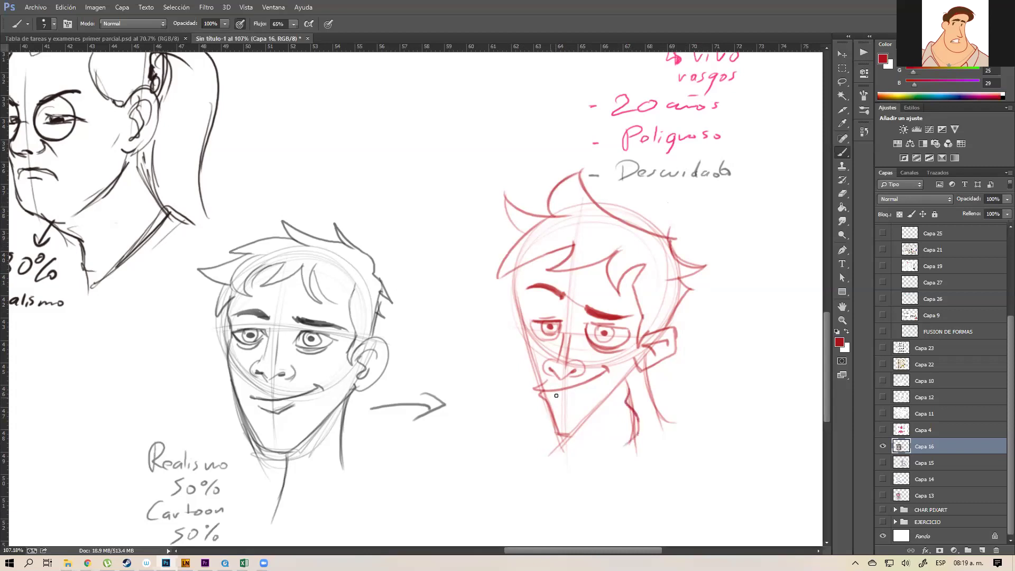
mouse_move(546, 391)
mouse_down()
mouse_move(594, 384)
mouse_move(602, 369)
mouse_up()
key(ctrl+z)
mouse_move(543, 391)
mouse_down()
mouse_move(610, 371)
mouse_move(583, 394)
mouse_move(602, 379)
mouse_up()
key(ctrl+alt+z)
key(ctrl+alt+z)
mouse_move(572, 390)
mouse_down()
mouse_move(552, 394)
mouse_move(569, 391)
mouse_move(558, 396)
mouse_move(574, 405)
mouse_up()
- Erase the upper part of both eyes and redraw the eyelids lower for a sly, half-closed look
key(e)
mouse_move(565, 328)
mouse_down()
mouse_move(554, 320)
mouse_move(631, 331)
mouse_up()
key(b)
mouse_move(531, 316)
mouse_down()
mouse_move(560, 326)
mouse_move(528, 318)
mouse_move(541, 335)
mouse_up()
key(ctrl+z)
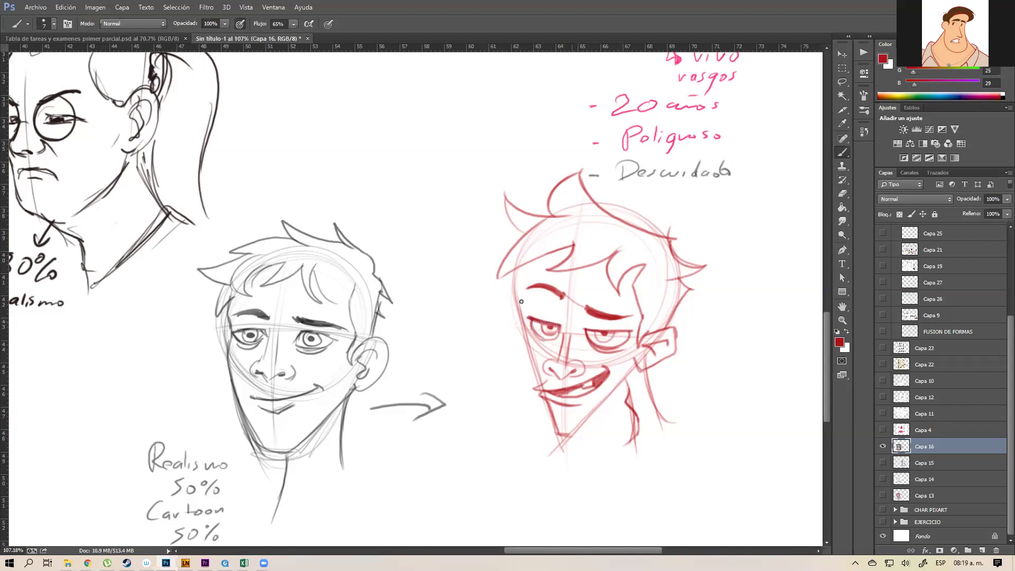
- Strengthen the face contour and neck lines, rough in a shoulder stroke, and clear the shoulder and lower neck lines
drag(516, 262, 538, 377)
drag(637, 438, 611, 458)
mouse_move(646, 371)
mouse_down()
mouse_move(668, 425)
mouse_move(732, 417)
mouse_move(756, 432)
mouse_up()
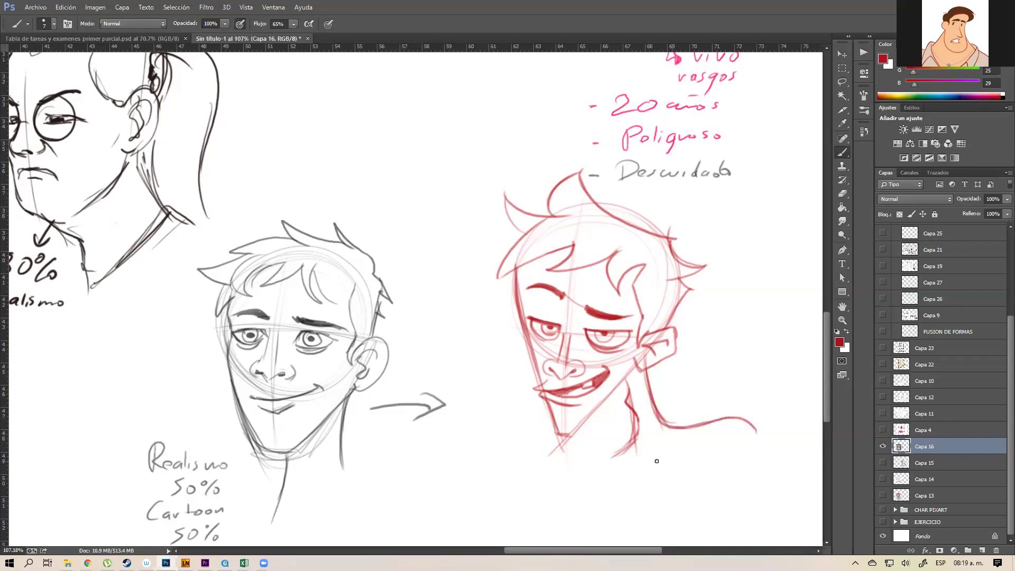
drag(637, 423, 605, 456)
drag(661, 418, 606, 304)
key(e)
key(e)
mouse_move(553, 344)
mouse_down()
mouse_move(566, 310)
mouse_move(570, 338)
mouse_up()
key(ctrl+alt+z)
key(b)
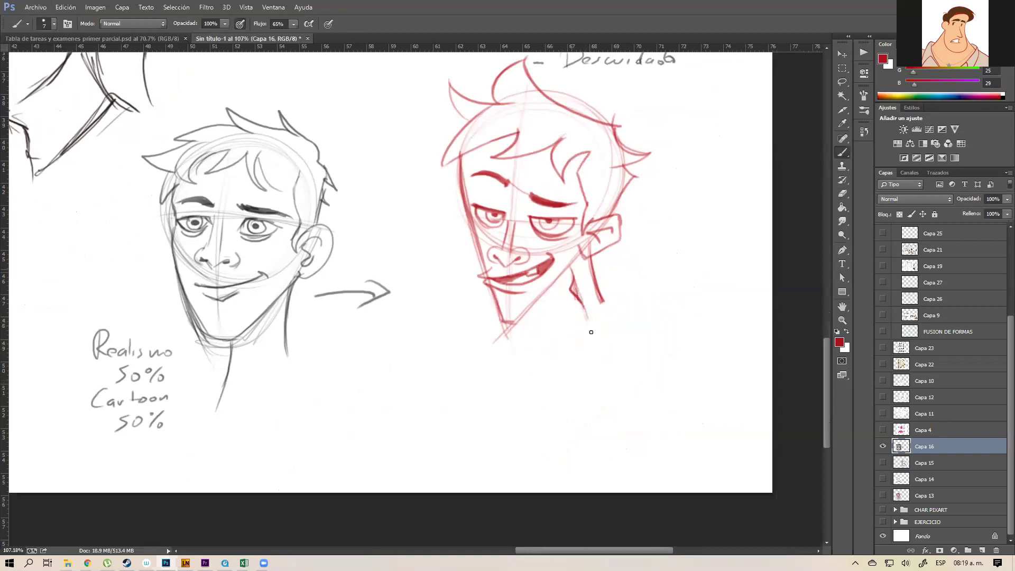
- Extend the thin neck and sketch a round chest beneath it that tapers to a point
mouse_move(591, 316)
mouse_down()
mouse_move(598, 297)
mouse_move(608, 317)
mouse_move(555, 359)
mouse_move(567, 429)
mouse_up()
drag(611, 323, 641, 324)
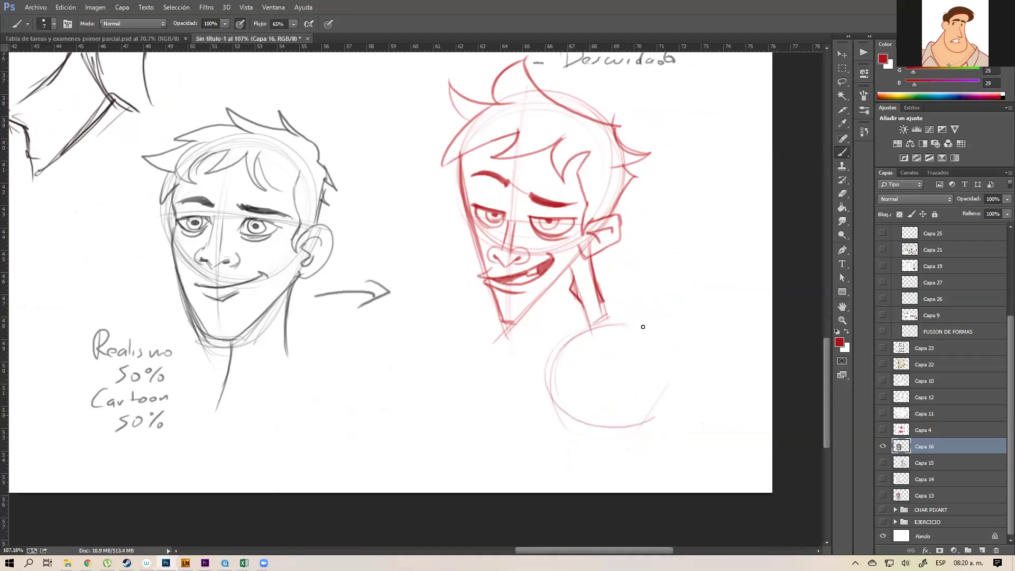
drag(550, 370, 596, 481)
mouse_move(667, 402)
mouse_down()
mouse_move(585, 479)
mouse_move(636, 438)
mouse_move(659, 329)
mouse_move(572, 438)
mouse_up()
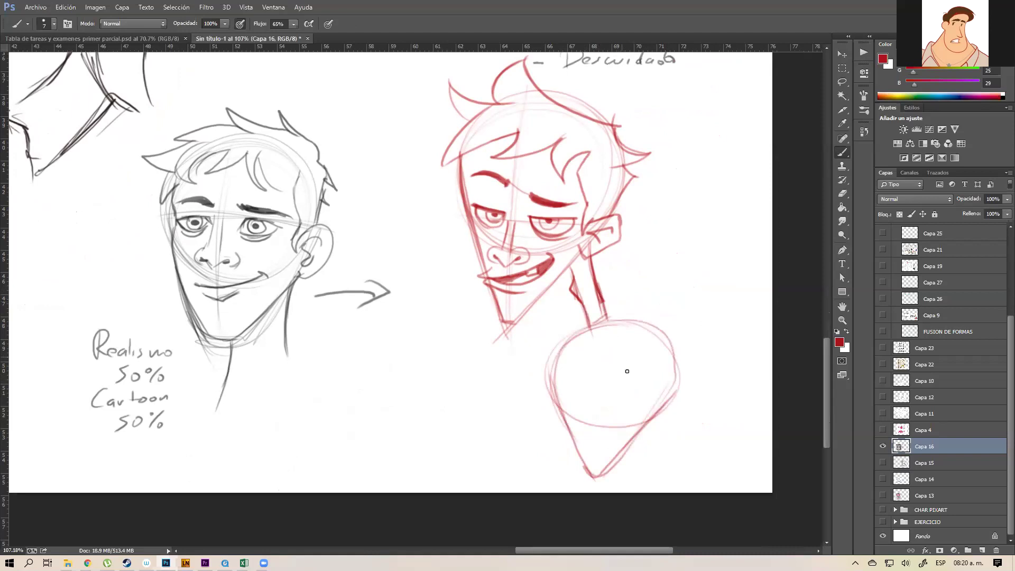
- Draw two thin arms hanging straight down from the sides of the round chest
drag(678, 365, 673, 480)
key(ctrl+z)
drag(678, 360, 679, 457)
mouse_move(666, 441)
mouse_down()
mouse_move(663, 394)
mouse_move(666, 472)
mouse_up()
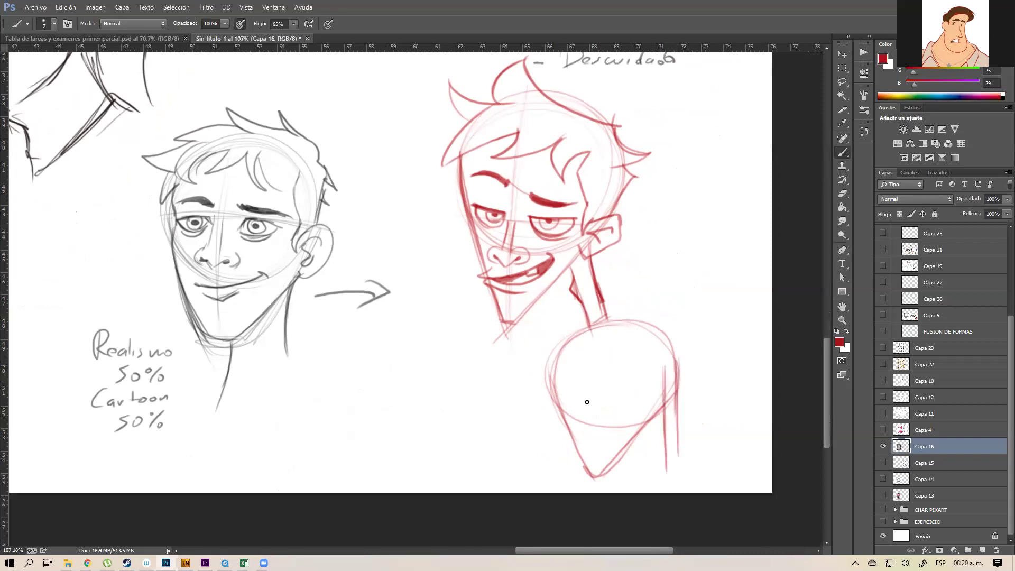
drag(553, 358, 540, 468)
drag(560, 396, 551, 473)
- Contour both drooping shoulders from the neck and mark the collarbones
drag(587, 327, 547, 384)
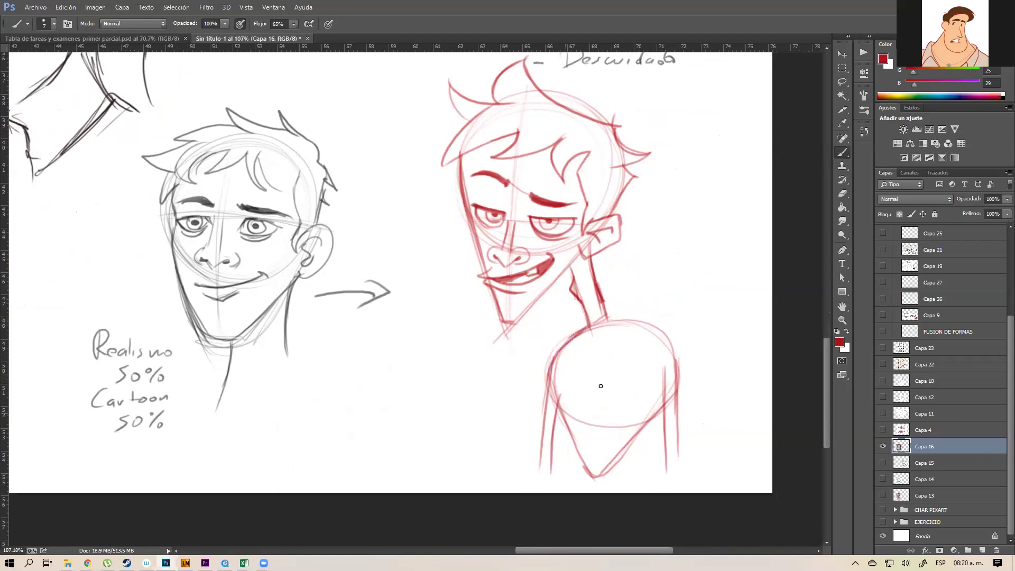
mouse_move(608, 310)
mouse_down()
mouse_move(645, 326)
mouse_move(681, 362)
mouse_up()
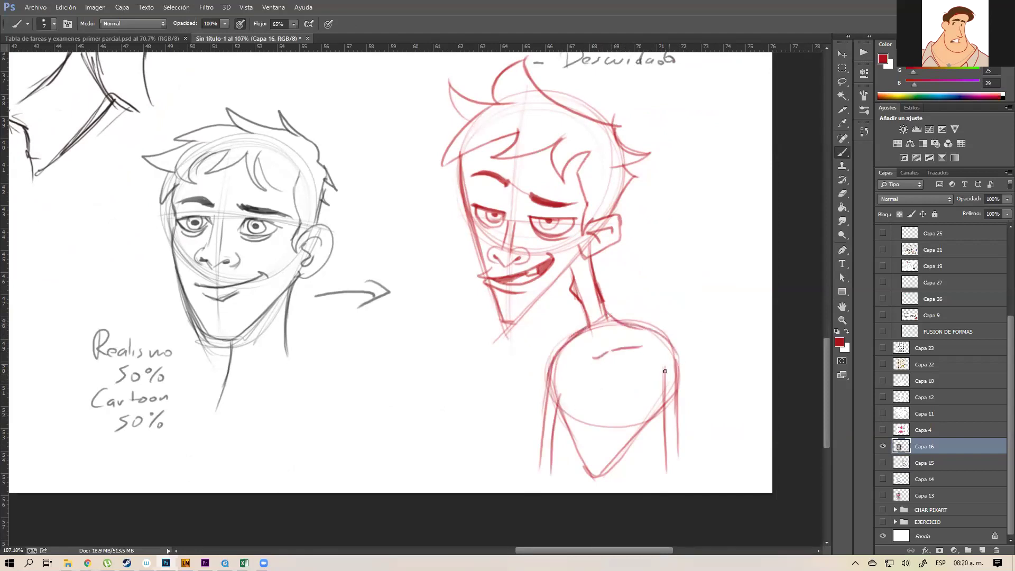
key(ctrl+z)
drag(648, 335, 591, 352)
- Replace the pointed lower torso with a narrow waist running down to the canvas edge
drag(559, 376, 582, 451)
drag(635, 432, 635, 493)
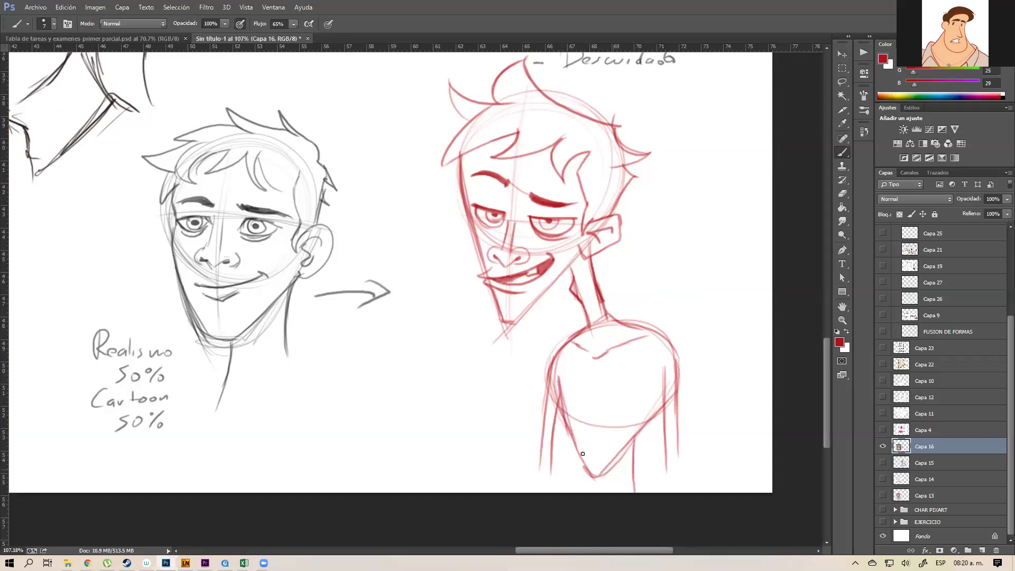
key(e)
scroll(626, 403, down, 1)
mouse_move(589, 474)
mouse_down()
mouse_move(596, 497)
mouse_move(618, 495)
mouse_up()
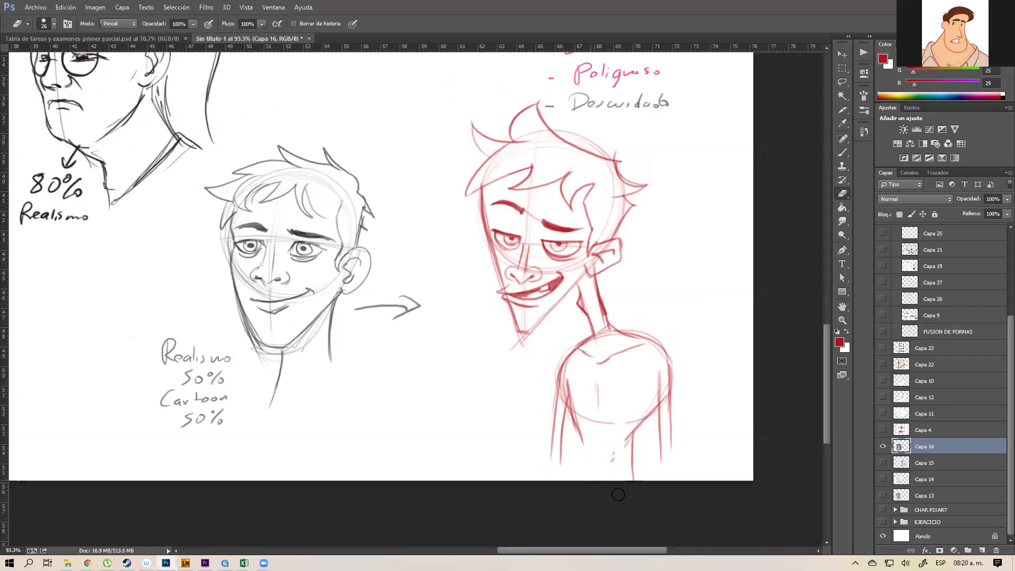
key(b)
drag(572, 408, 581, 469)
drag(582, 430, 582, 480)
- Write the labels "R=20%" and "C=80%" in red beside the exaggerated thief's torso
key(z)
drag(662, 357, 643, 447)
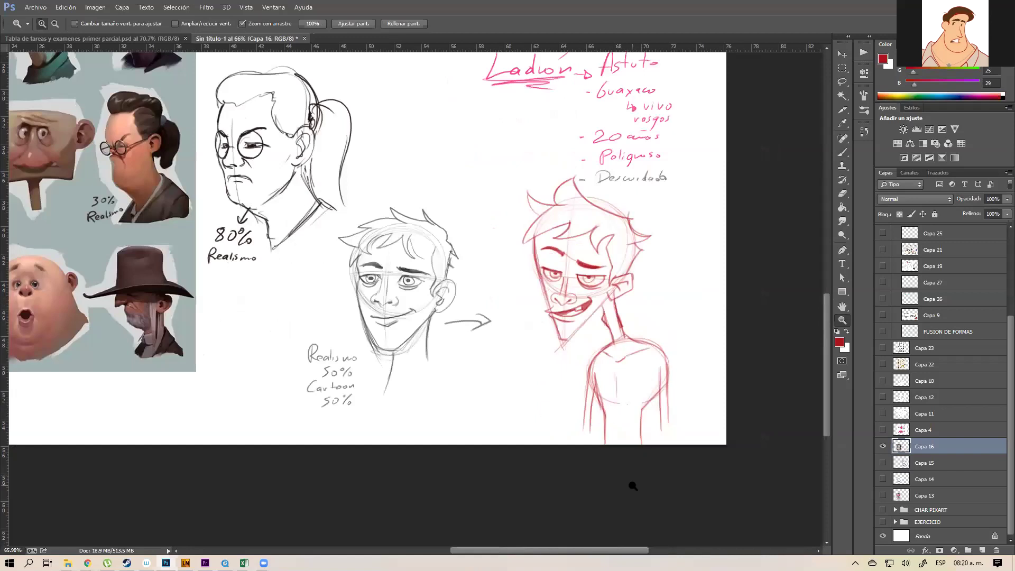
drag(577, 320, 624, 337)
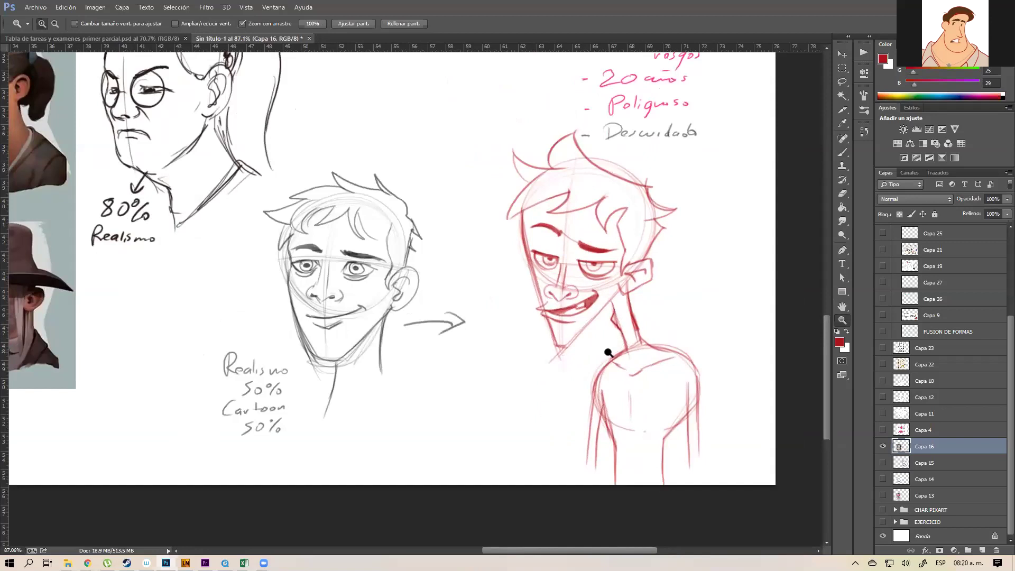
key(b)
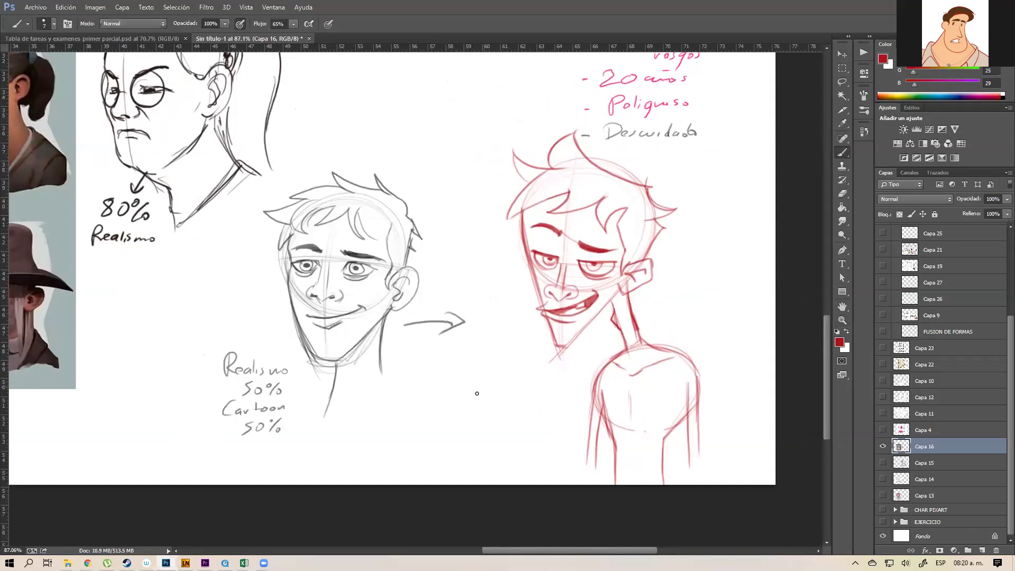
drag(474, 356, 496, 380)
drag(513, 379, 524, 382)
drag(534, 372, 545, 385)
drag(555, 377, 554, 379)
drag(484, 398, 485, 421)
drag(494, 409, 548, 406)
drag(561, 401, 542, 428)
drag(554, 423, 556, 425)
- Hide the exaggeration layer Capa 16, then show and select Capa 15 with the sketchbook characters
scroll(600, 400, up, 3)
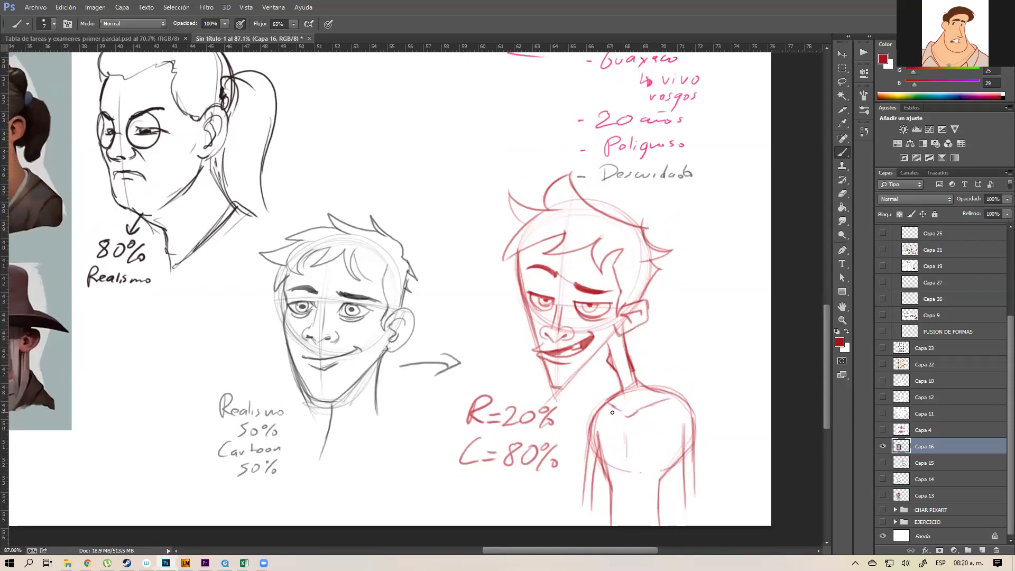
drag(628, 350, 614, 370)
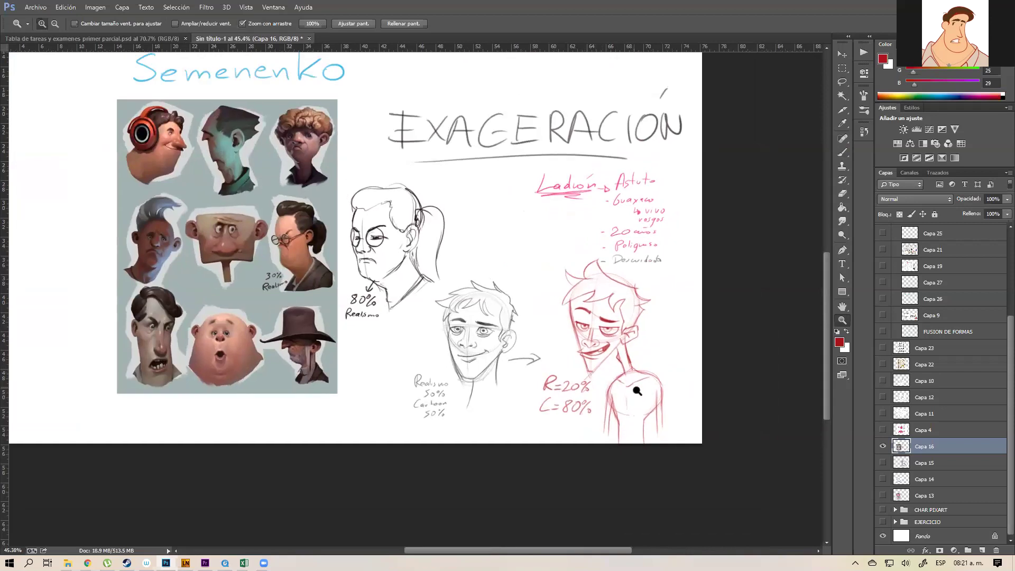
drag(629, 327, 666, 379)
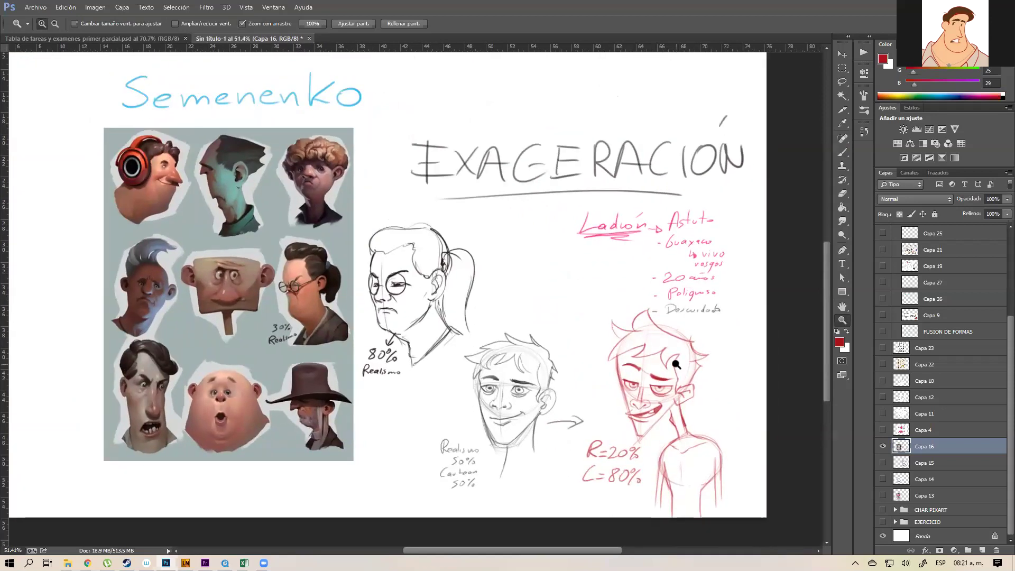
click(883, 446)
click(882, 463)
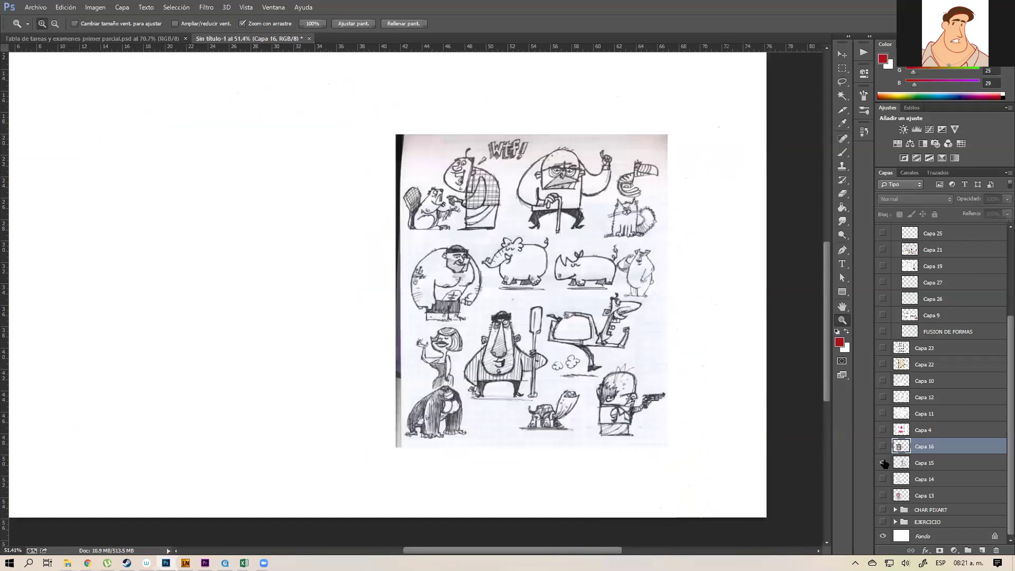
click(923, 463)
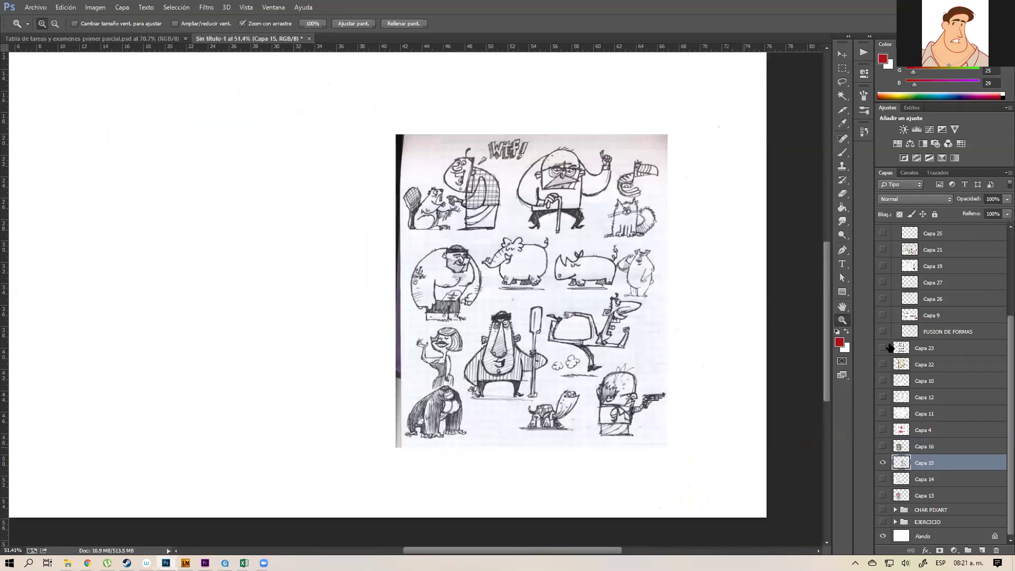
- Show and select Capa 23 and move its grey character lineup beside the sketchbook page so both are uncovered
click(883, 347)
click(912, 350)
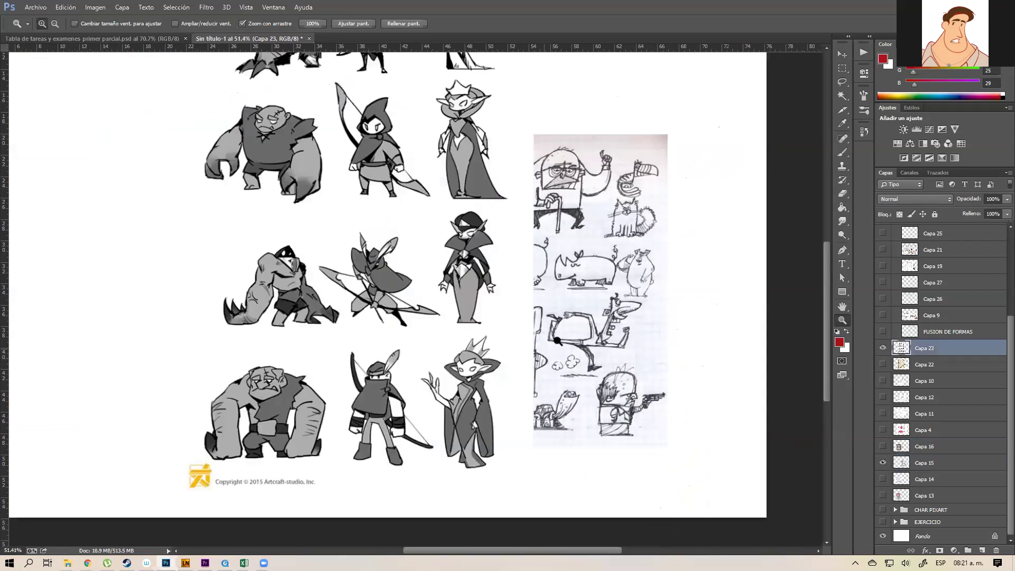
scroll(543, 353, down, 1)
key(v)
mouse_move(529, 396)
mouse_down()
mouse_move(359, 410)
mouse_move(423, 401)
mouse_move(403, 412)
mouse_up()
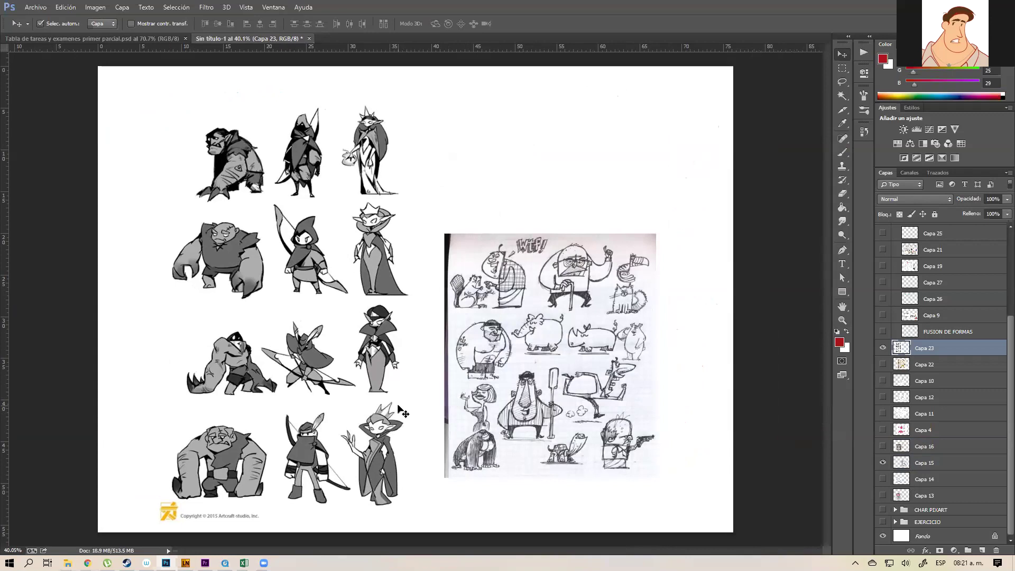
- Examine the exaggerated shapes of the brute, archer and queen variants in the two lower rows of the lineup
key(z)
drag(260, 472, 341, 468)
drag(356, 434, 648, 330)
drag(648, 330, 670, 332)
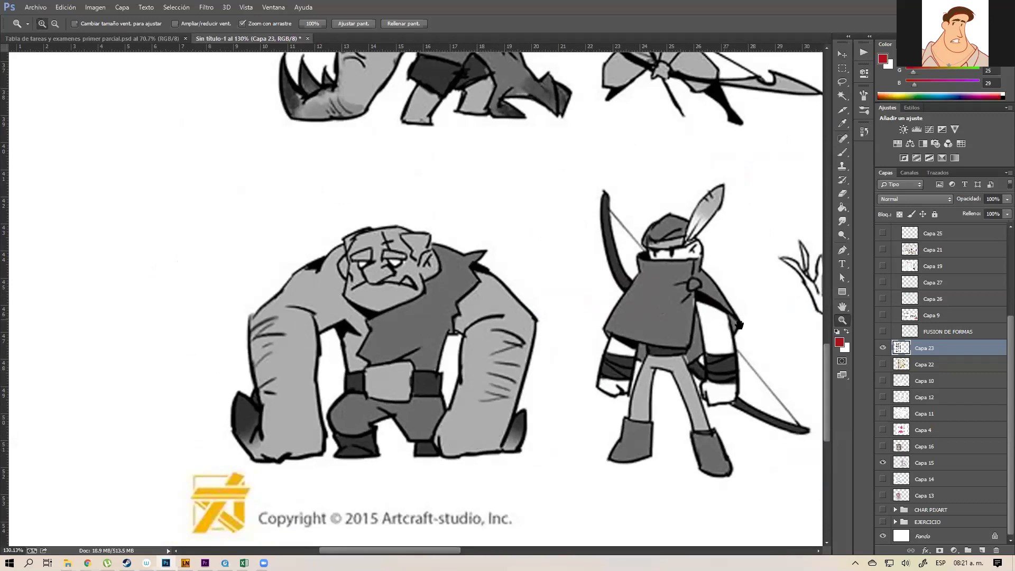
drag(796, 357, 637, 492)
drag(438, 265, 578, 423)
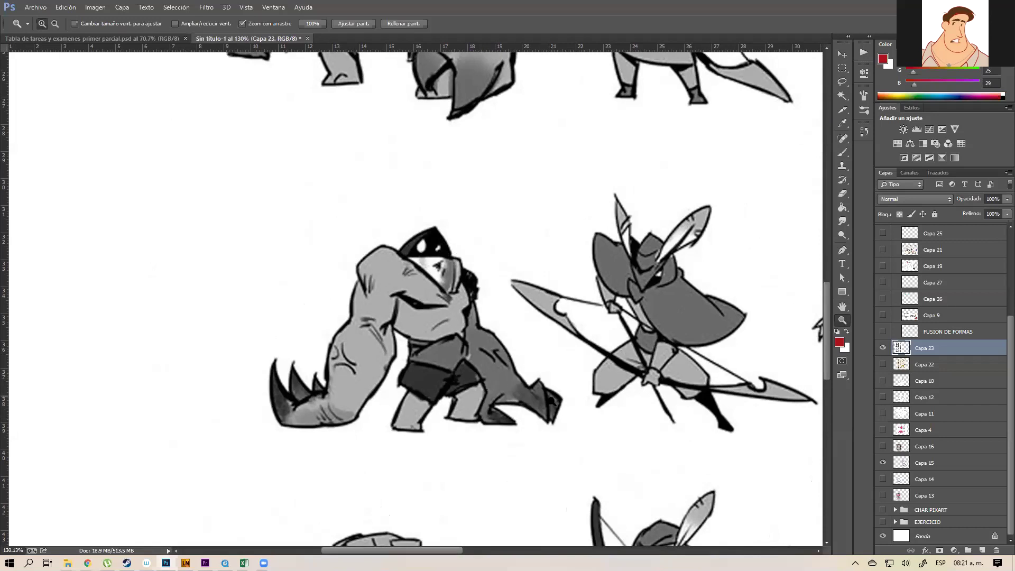
drag(522, 428, 494, 431)
drag(517, 442, 523, 309)
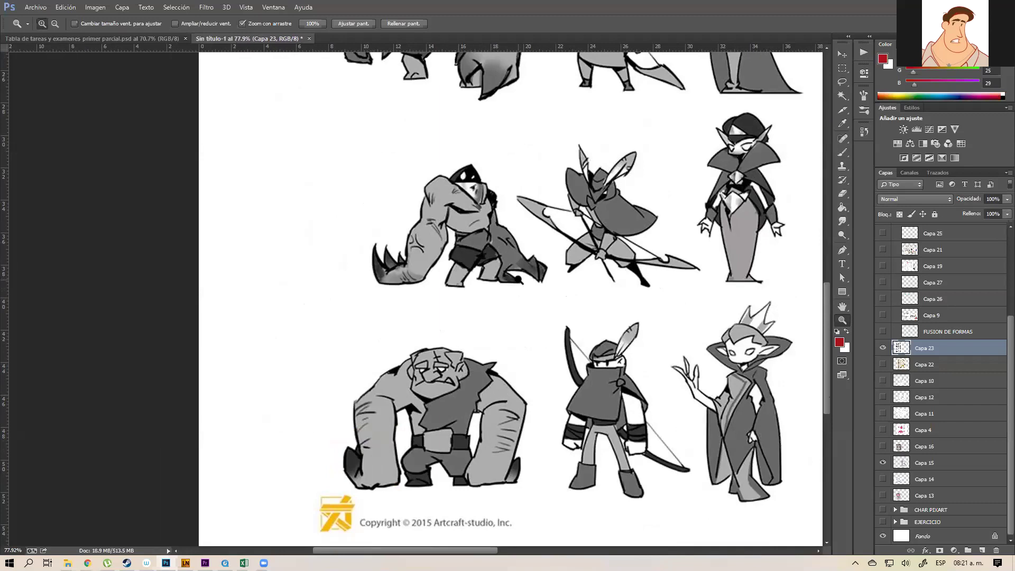
drag(535, 301, 525, 316)
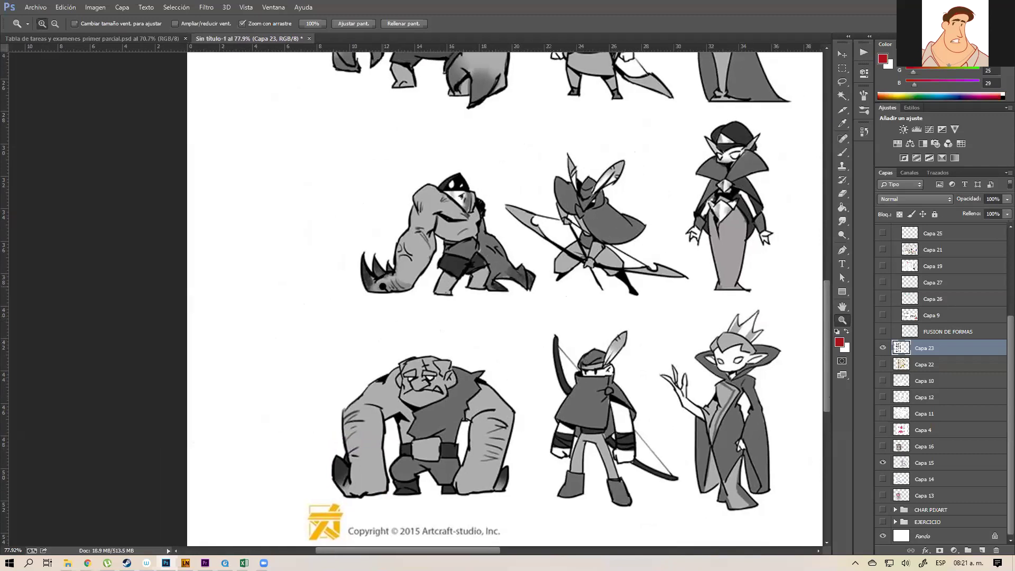
drag(391, 292, 392, 361)
drag(521, 326, 497, 384)
drag(617, 349, 389, 402)
drag(464, 382, 603, 366)
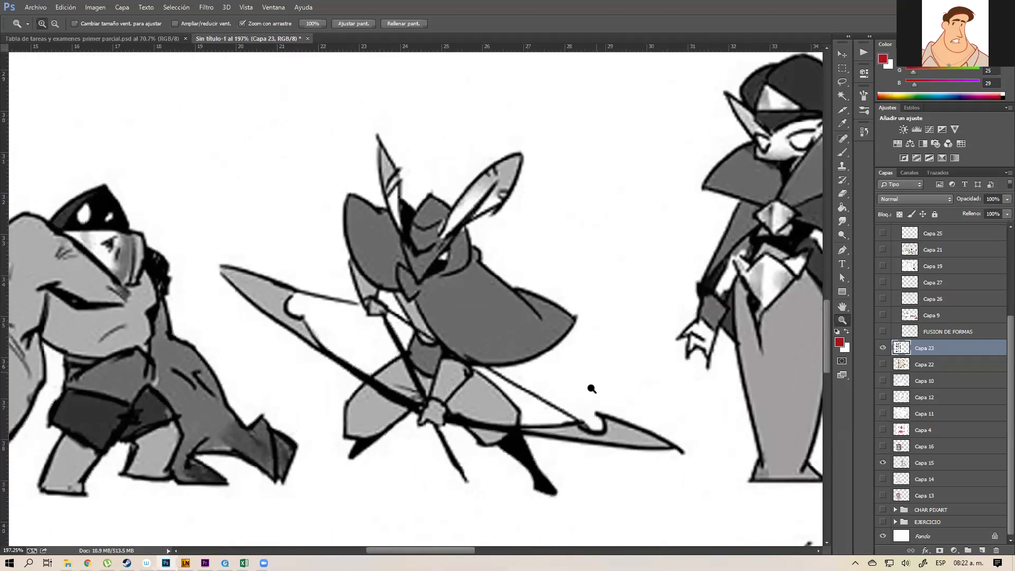
scroll(591, 388, down, 3)
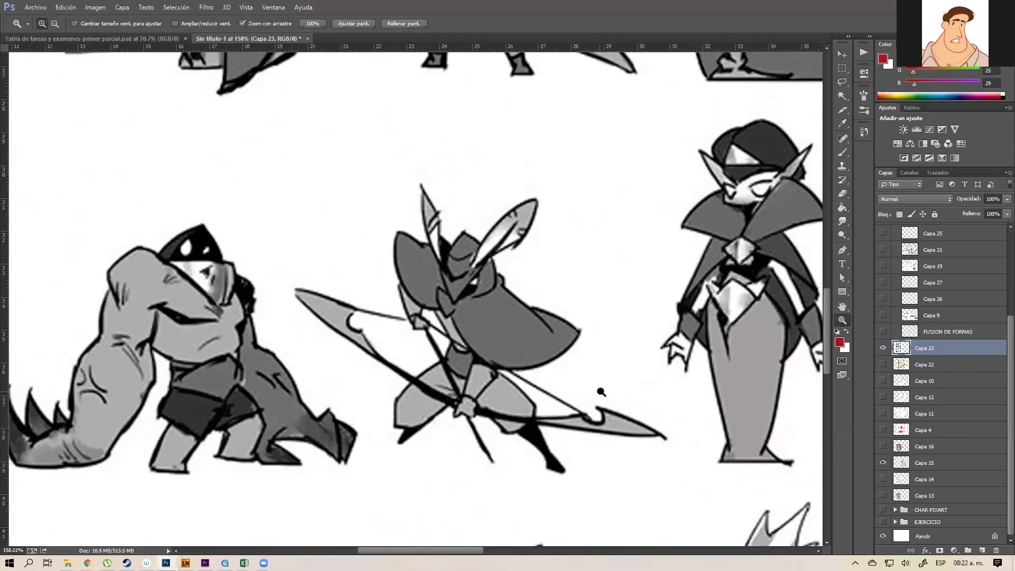
- Trace red guide curves over the crouching archer's cloak and bow to demonstrate the flow of the shapes
key(b)
mouse_move(622, 310)
mouse_down()
mouse_move(602, 335)
mouse_move(606, 357)
mouse_up()
key(ctrl+alt+z)
key(ctrl+alt+z)
mouse_move(444, 295)
mouse_down()
mouse_move(590, 341)
mouse_move(611, 316)
mouse_up()
drag(498, 278, 617, 355)
drag(492, 271, 377, 199)
drag(428, 249, 362, 201)
drag(273, 262, 669, 423)
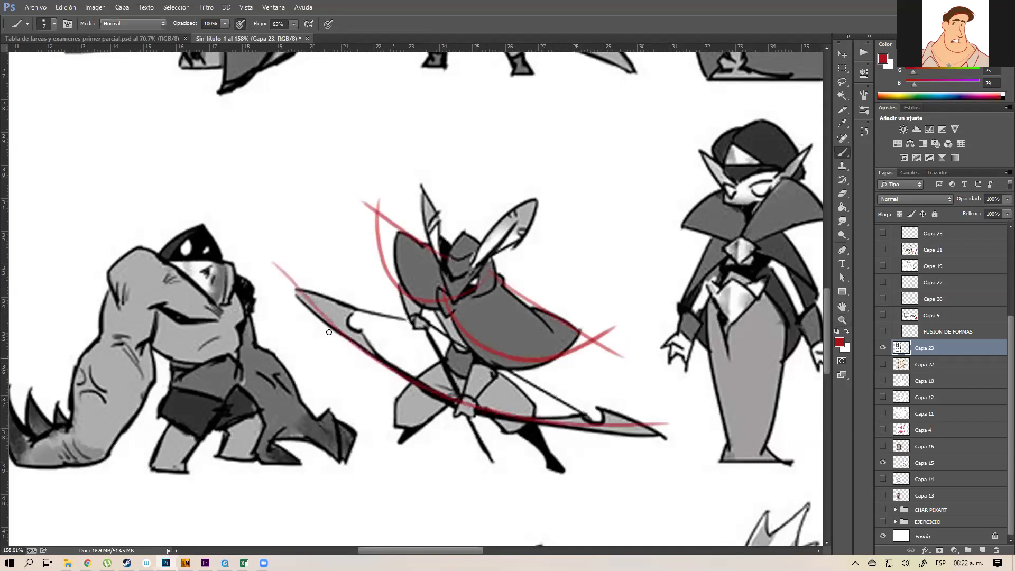
drag(337, 308, 656, 443)
- Undo all the red guide curves drawn over the archer
key(ctrl+z)
key(ctrl+alt+z)
key(ctrl+alt+z)
key(ctrl+alt+z)
key(ctrl+alt+z)
key(ctrl+alt+z)
key(ctrl+alt+z)
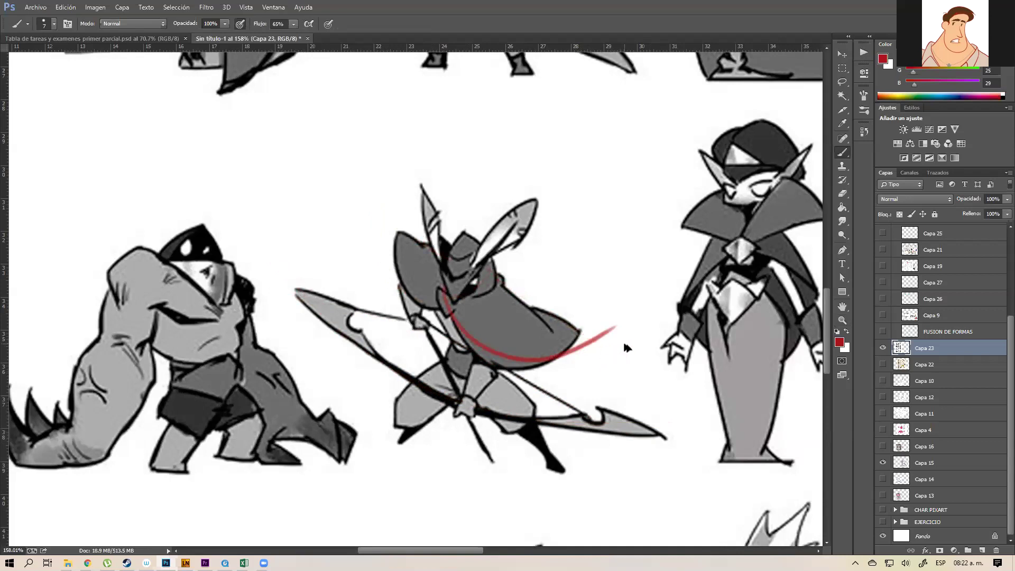
- Examine the top-row versions of the brute, hooded archer and crowned queen
key(z)
mouse_move(619, 357)
mouse_down()
mouse_move(603, 364)
mouse_move(616, 360)
mouse_up()
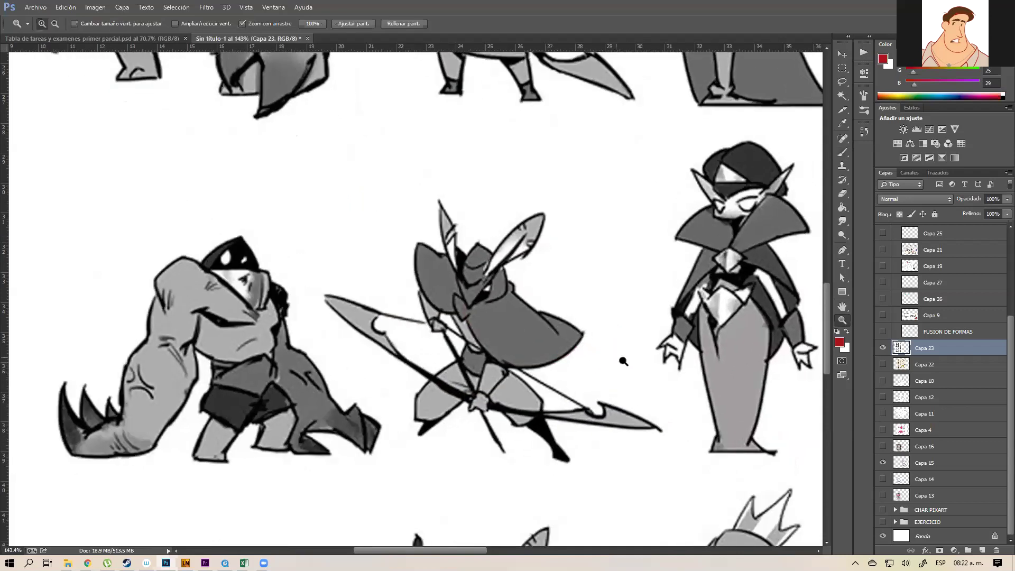
mouse_move(615, 85)
mouse_down()
mouse_move(589, 421)
mouse_move(663, 407)
mouse_move(649, 407)
mouse_up()
drag(355, 429, 492, 474)
scroll(493, 474, up, 5)
scroll(522, 390, right, 3)
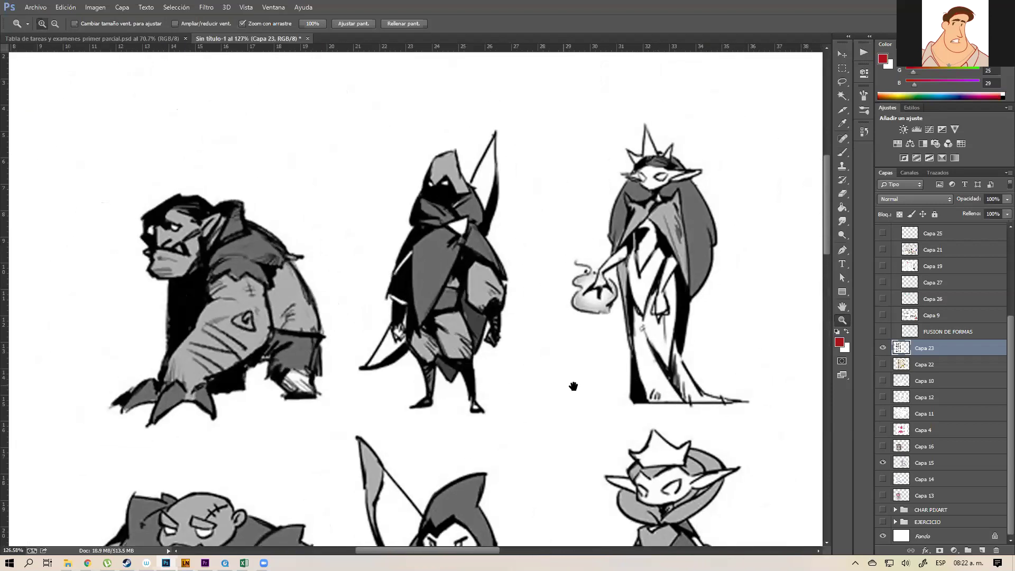
- Draw a red circle around the top-row hooded archer's face, then undo it
mouse_move(670, 360)
mouse_down()
mouse_move(659, 363)
mouse_move(667, 369)
mouse_up()
scroll(667, 368, down, 2)
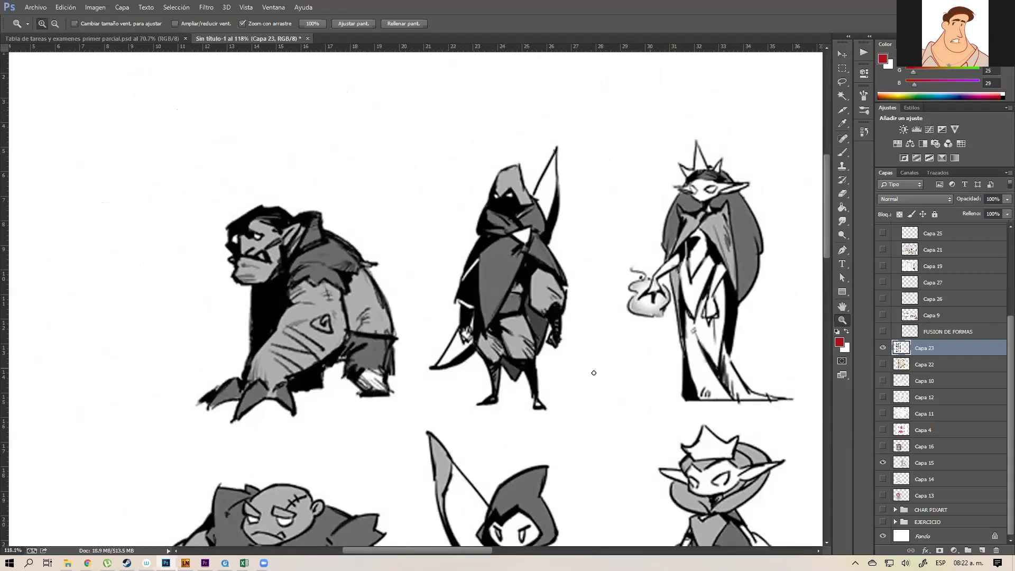
key(b)
drag(525, 365, 536, 421)
key(ctrl+z)
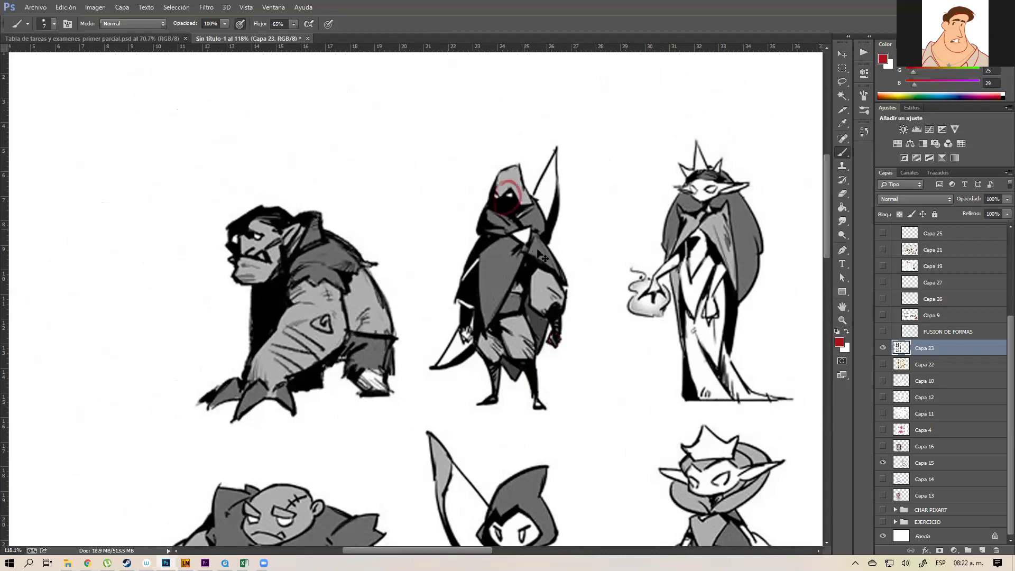
- Draw a tall, narrow red rectangle beside the top-row crowned queen to show her overall shape
key(z)
mouse_move(583, 337)
mouse_down()
mouse_move(533, 369)
mouse_move(521, 341)
mouse_up()
mouse_move(562, 396)
mouse_down()
mouse_move(546, 326)
mouse_move(547, 337)
mouse_up()
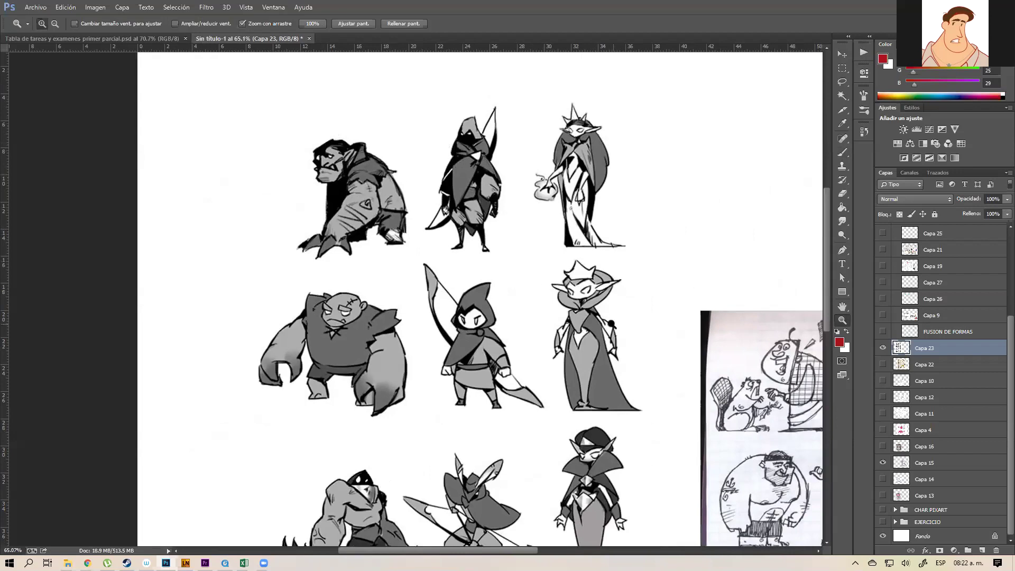
drag(490, 188, 514, 206)
drag(601, 140, 568, 198)
drag(598, 281, 583, 286)
key(b)
mouse_move(658, 178)
mouse_down()
mouse_move(649, 365)
mouse_move(725, 373)
mouse_move(724, 175)
mouse_move(656, 193)
mouse_move(653, 220)
mouse_up()
mouse_move(527, 129)
mouse_down()
mouse_move(579, 164)
mouse_move(520, 130)
mouse_up()
key(ctrl+z)
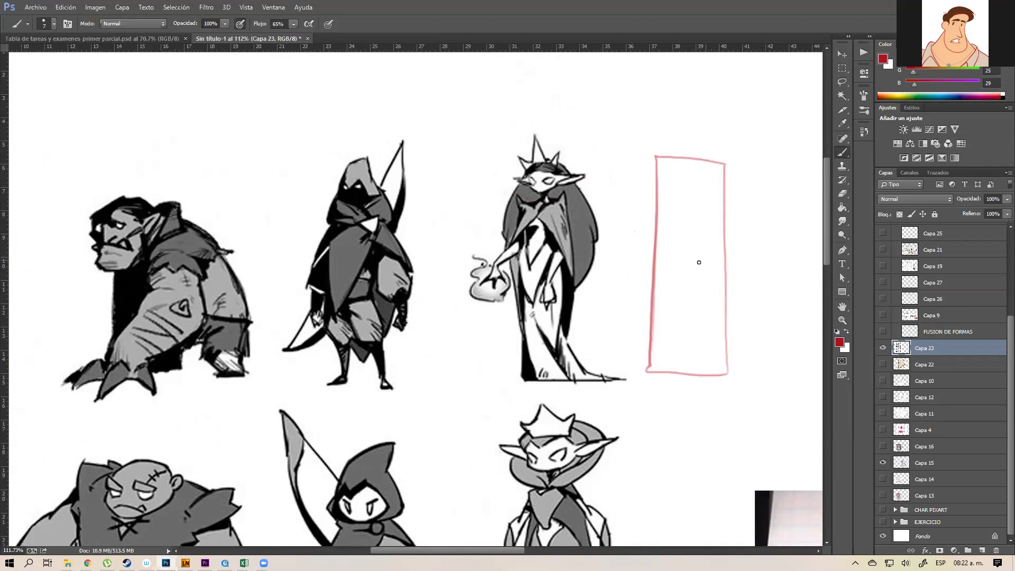
- Trace red V-shaped guides over the top-row queen's dress, then undo them
key(z)
mouse_move(693, 303)
mouse_down()
mouse_move(678, 322)
mouse_move(695, 311)
mouse_up()
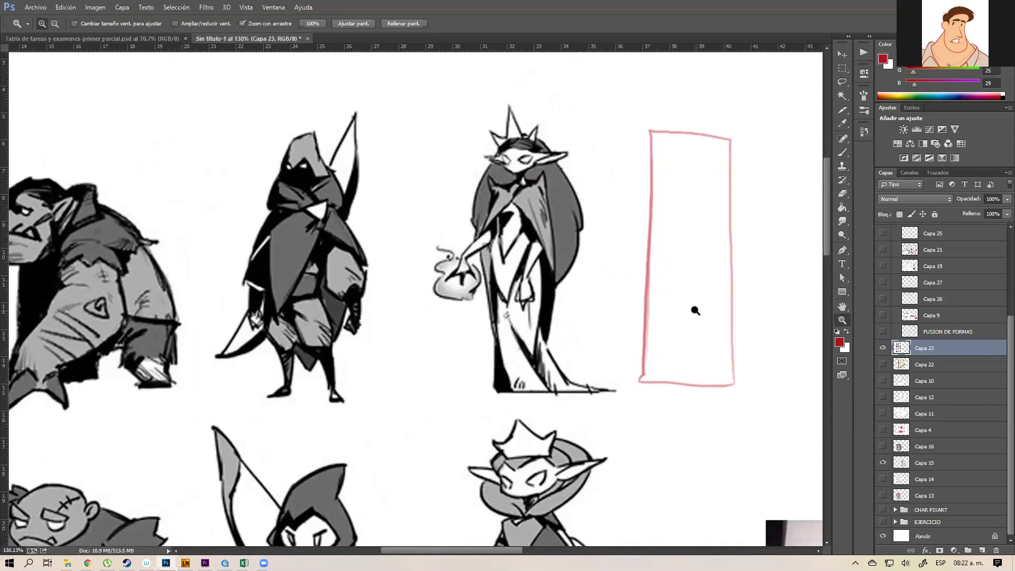
key(b)
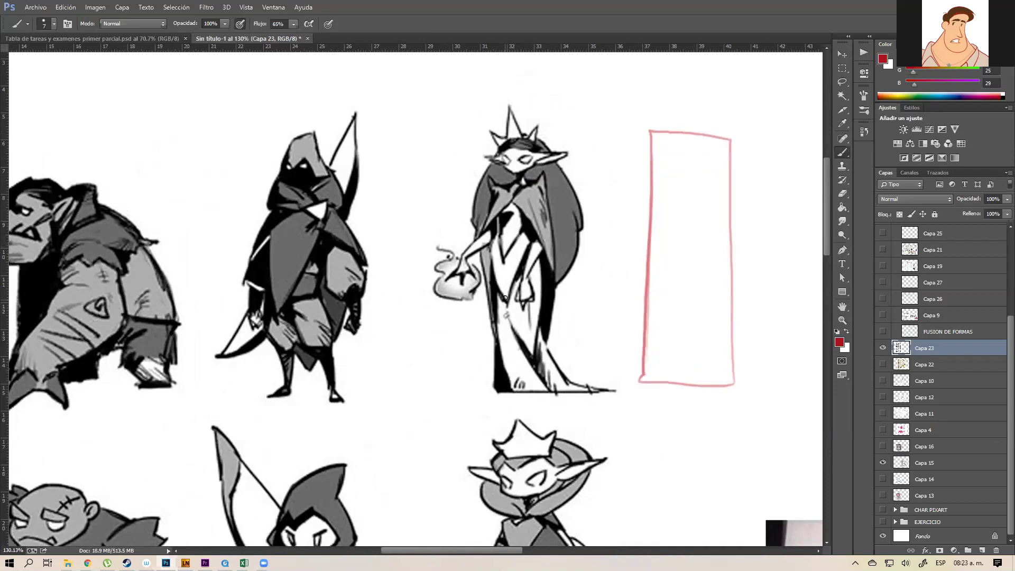
mouse_move(487, 249)
mouse_down()
mouse_move(537, 235)
mouse_move(526, 212)
mouse_up()
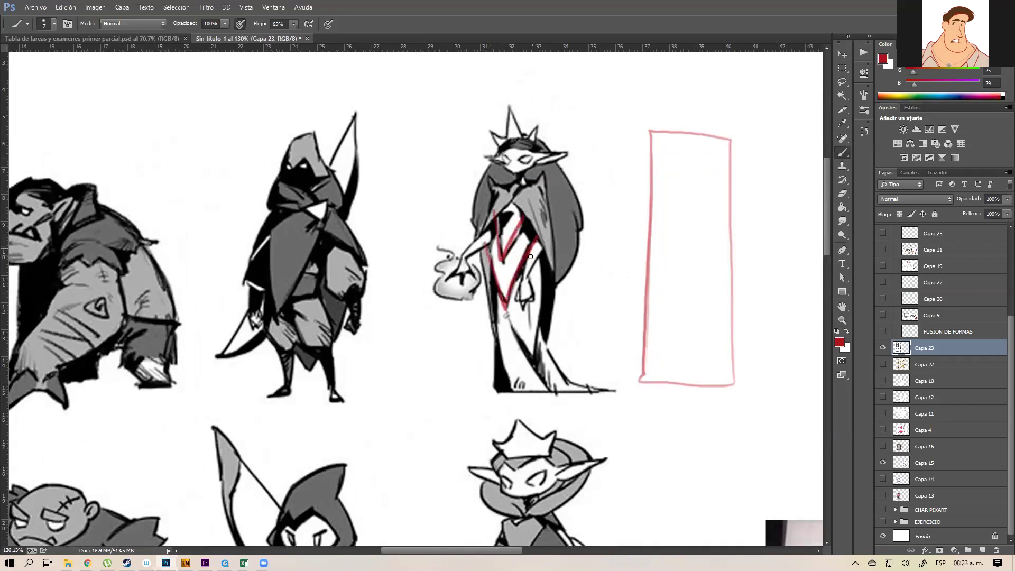
mouse_move(506, 310)
mouse_down()
mouse_move(543, 384)
mouse_move(550, 267)
mouse_up()
key(ctrl+alt+z)
key(ctrl+alt+z)
key(ctrl+alt+z)
- Hide the Capa 15 and Capa 23 layers and show the caricature heads on Capa 13
key(z)
mouse_move(619, 292)
mouse_down()
mouse_move(605, 290)
mouse_move(587, 360)
mouse_up()
key(b)
key(z)
drag(676, 482, 596, 290)
drag(634, 312, 598, 319)
drag(531, 348, 473, 373)
click(883, 463)
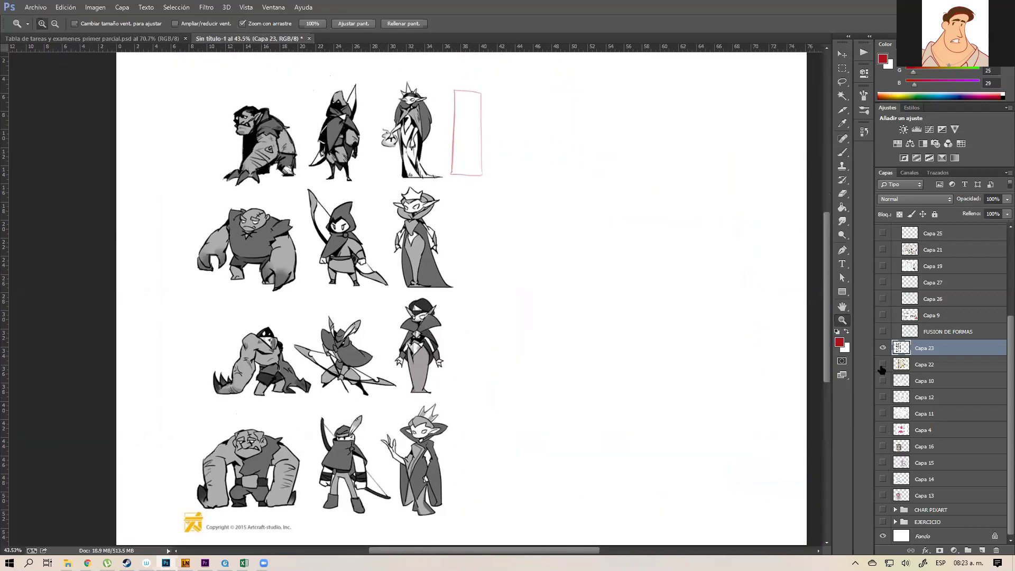
click(884, 348)
click(883, 496)
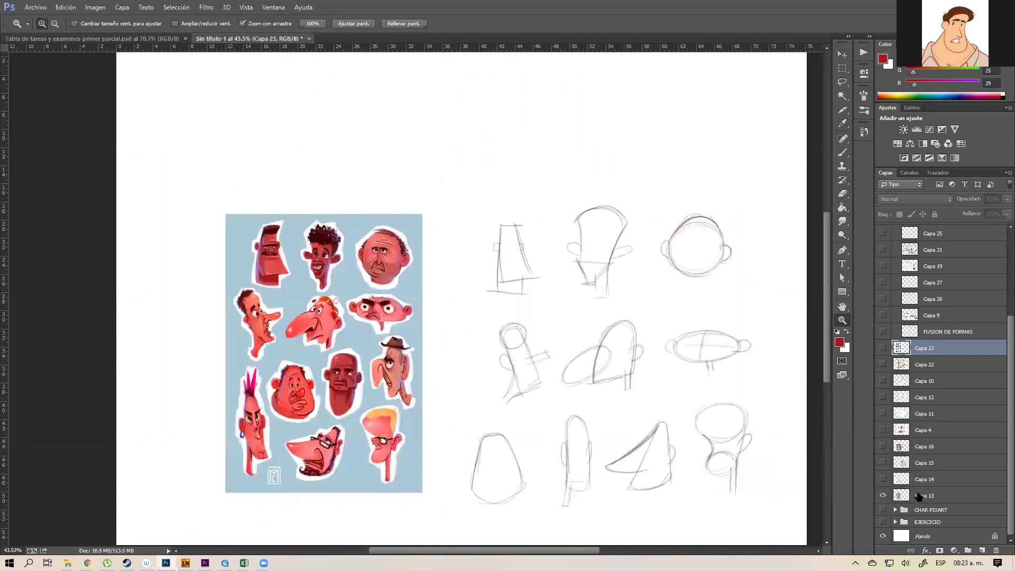
- Move the caricature heads on Capa 13 up and to the left on the canvas, and examine their basic shapes
click(899, 497)
key(v)
drag(404, 420, 362, 393)
key(z)
drag(642, 316, 732, 311)
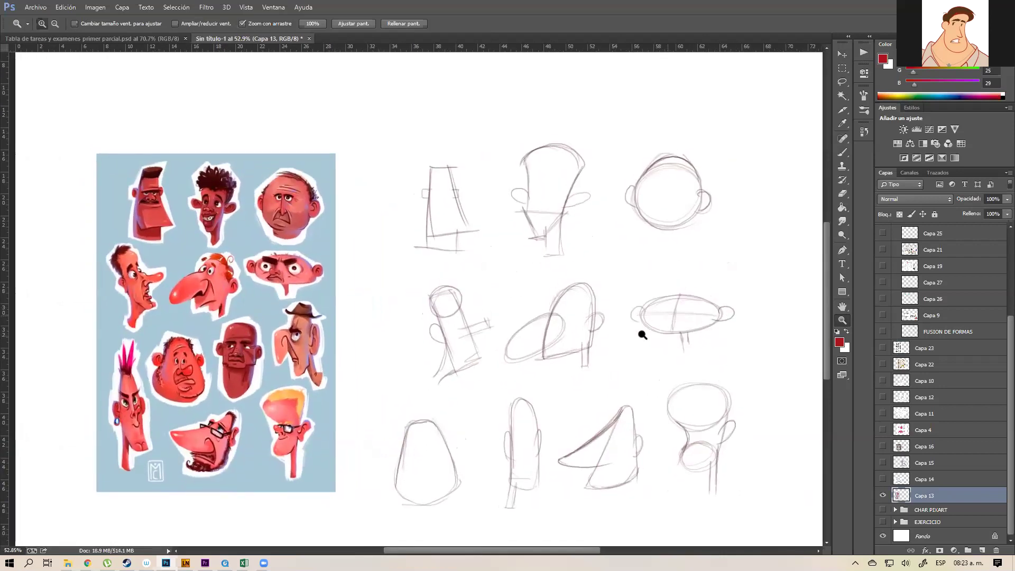
drag(637, 362, 591, 366)
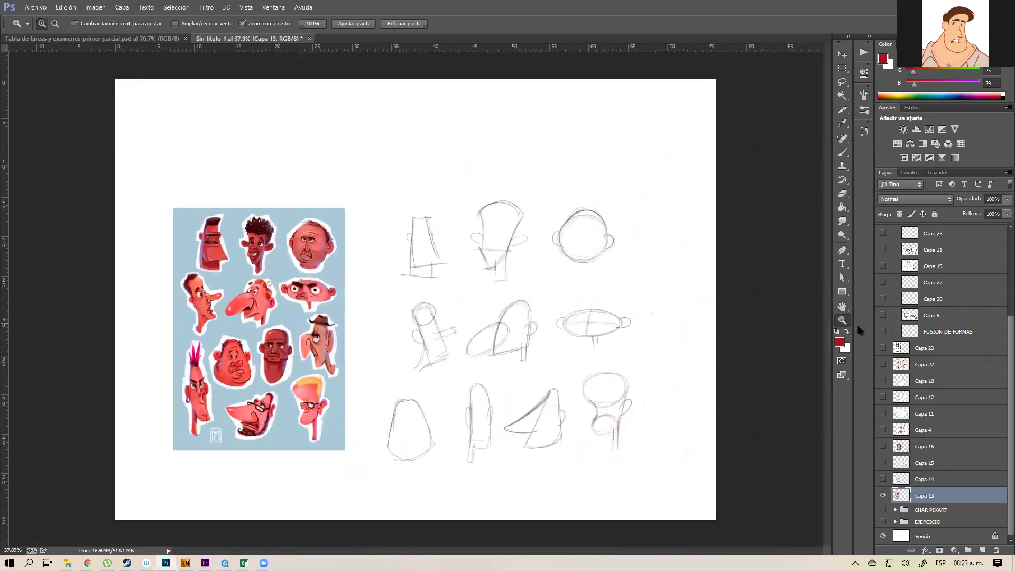
- Show Capa 14 instead of Capa 13, enlarge its three-character sketch and move it lower on the canvas
click(883, 496)
click(882, 480)
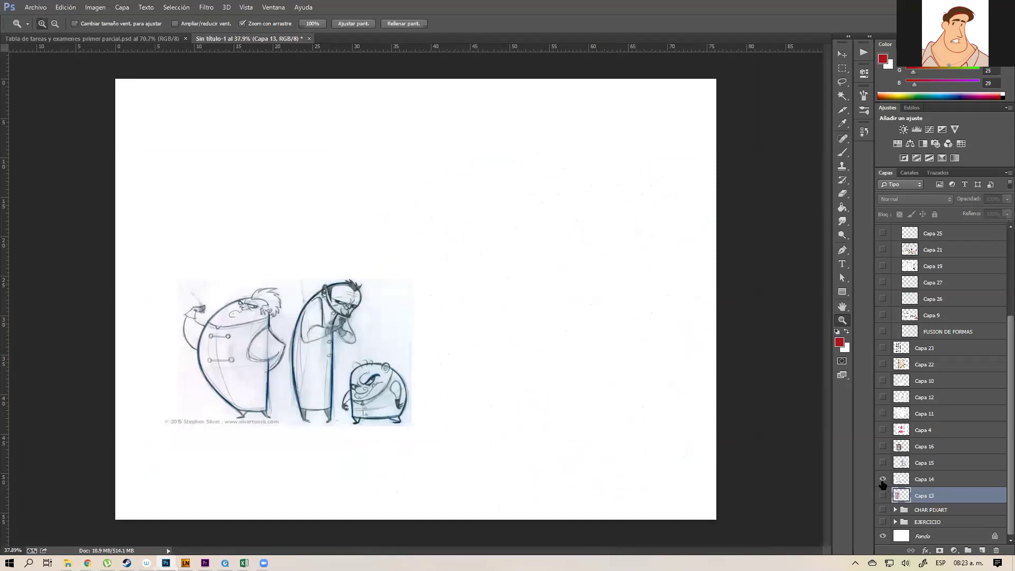
click(934, 478)
key(ctrl+t)
drag(456, 259, 582, 187)
mouse_move(513, 324)
mouse_down()
mouse_move(551, 331)
mouse_move(553, 322)
mouse_up()
key(Return)
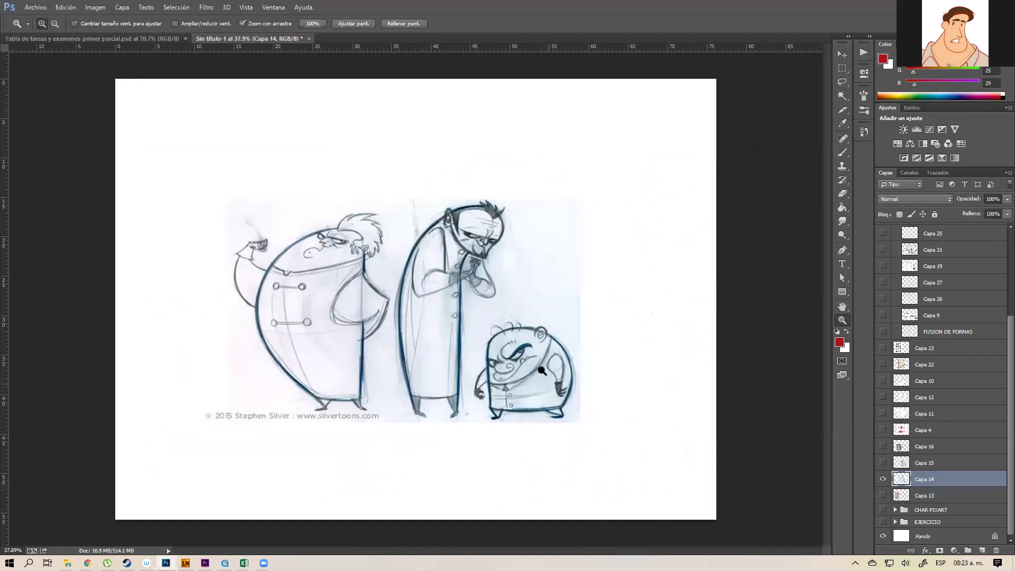
key(v)
mouse_move(542, 371)
mouse_down()
mouse_move(568, 417)
mouse_move(558, 425)
mouse_up()
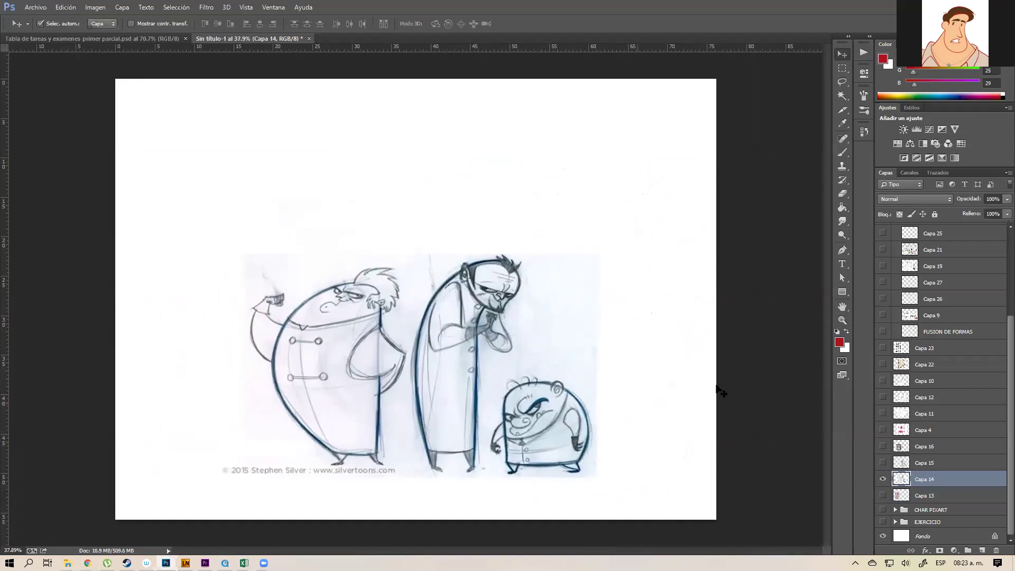
- Add a new layer above Capa 14, hide both layers and make the CHAR PIXART group visible
click(982, 551)
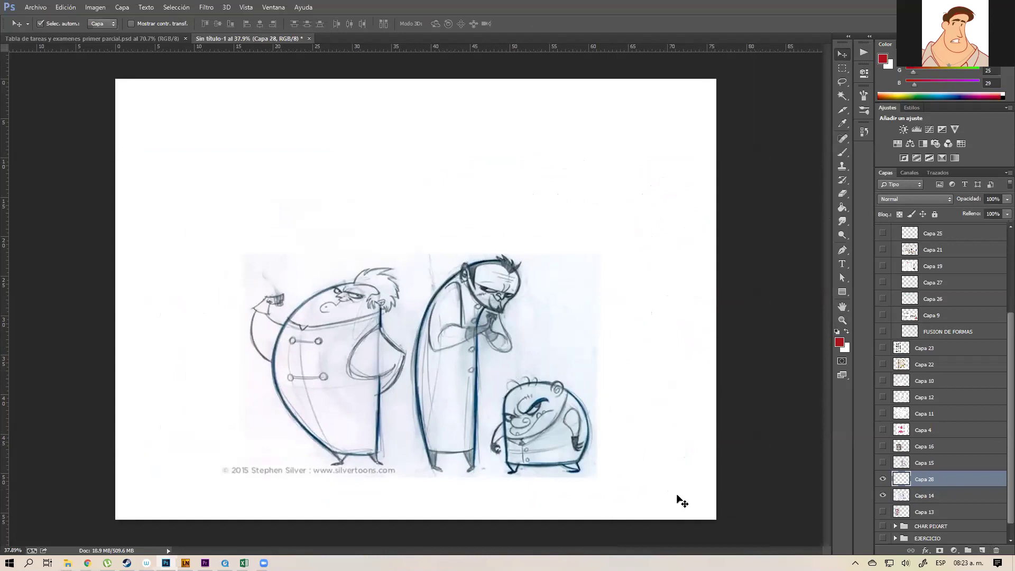
key(b)
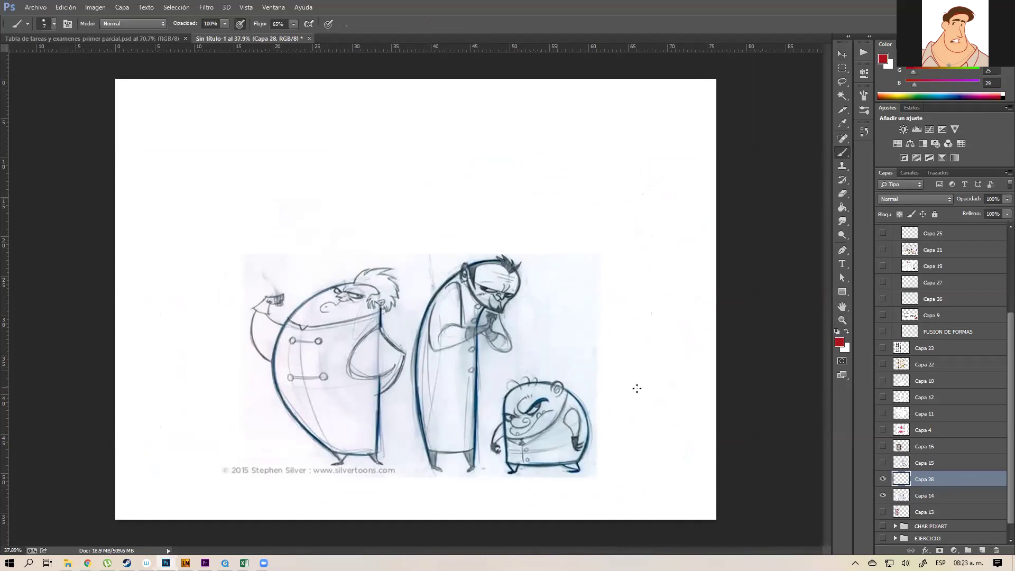
drag(883, 479, 890, 528)
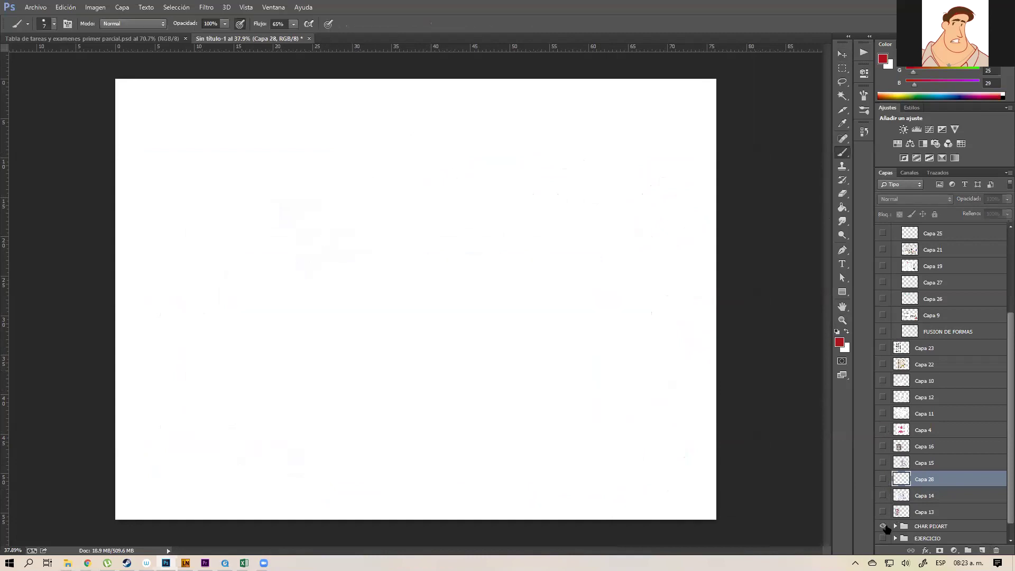
click(896, 526)
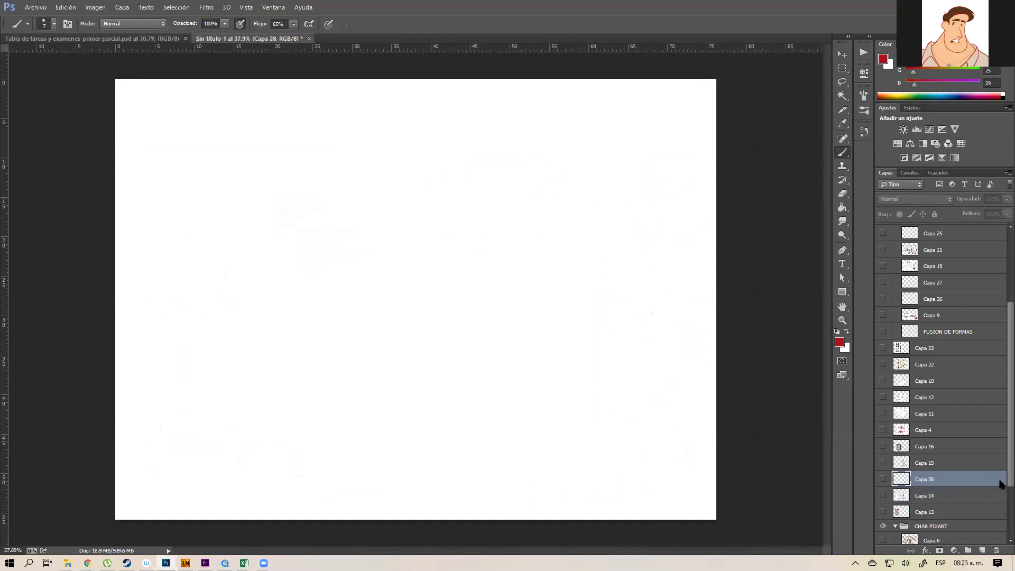
scroll(1001, 484, down, 3)
click(895, 445)
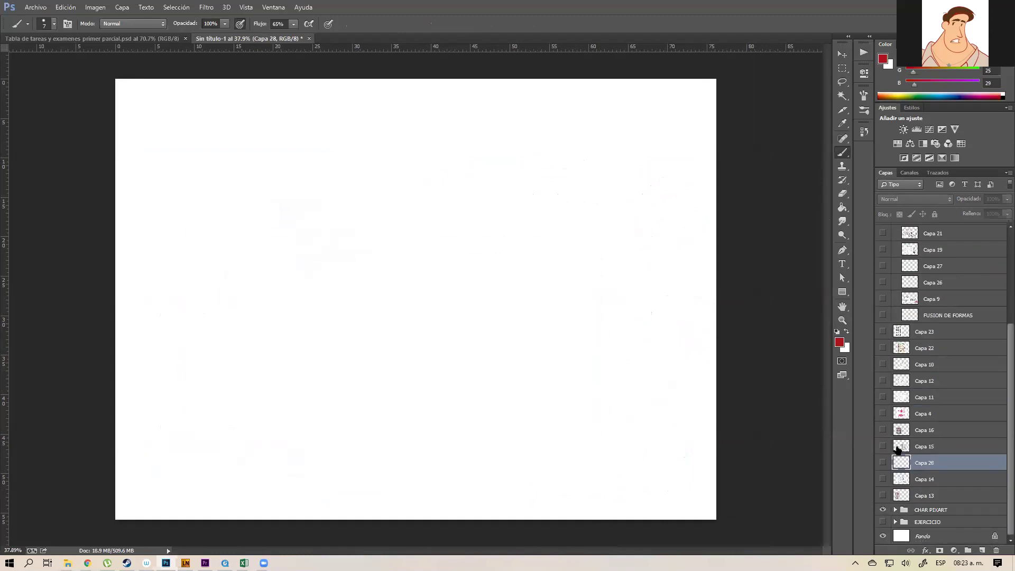
- Create a new layer above Capa 23 and write a circled red number 1 on it with a 33 px brush
click(901, 522)
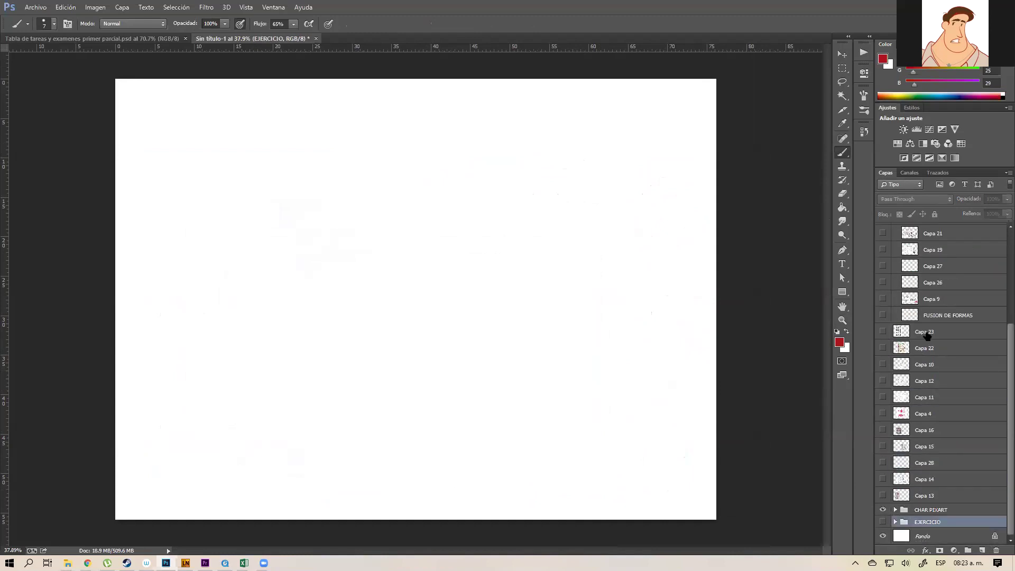
click(982, 550)
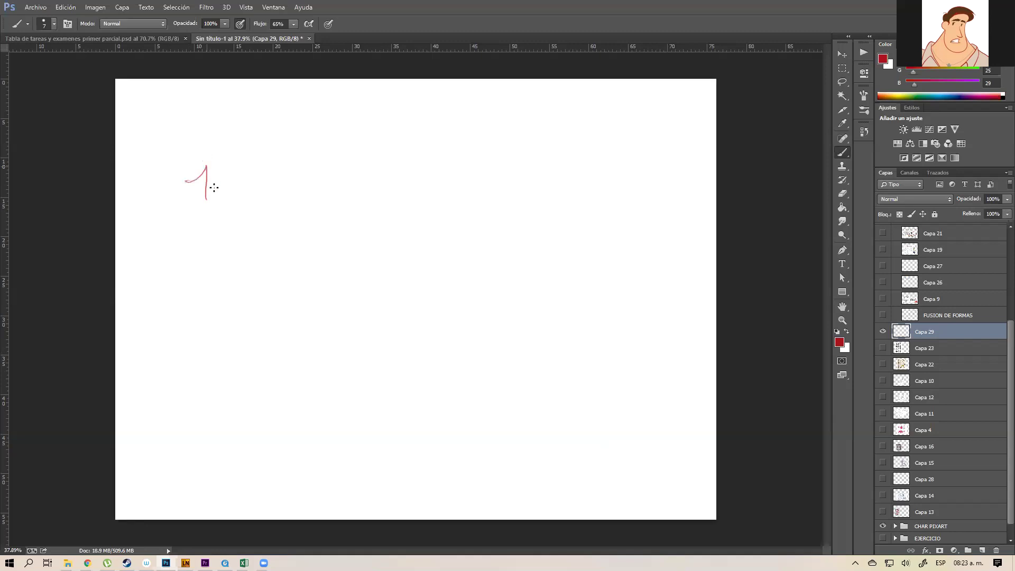
alt+right_click(216, 193)
key(ctrl+z)
key(ctrl+z)
mouse_move(183, 179)
mouse_down()
mouse_move(202, 170)
mouse_move(204, 190)
mouse_up()
key(ctrl+alt+z)
key(ctrl+alt+z)
alt+right_click(206, 186)
mouse_move(177, 189)
mouse_down()
mouse_move(214, 195)
mouse_move(206, 203)
mouse_up()
mouse_move(212, 149)
mouse_down()
mouse_move(171, 218)
mouse_move(219, 149)
mouse_up()
- Write circled red numbers 2 and 3 below the number 1 to form a list
mouse_move(178, 282)
mouse_down()
mouse_move(218, 306)
mouse_move(208, 321)
mouse_up()
key(ctrl+alt+z)
drag(210, 271, 224, 300)
mouse_move(166, 397)
mouse_down()
mouse_move(186, 426)
mouse_move(168, 443)
mouse_up()
drag(200, 376, 212, 402)
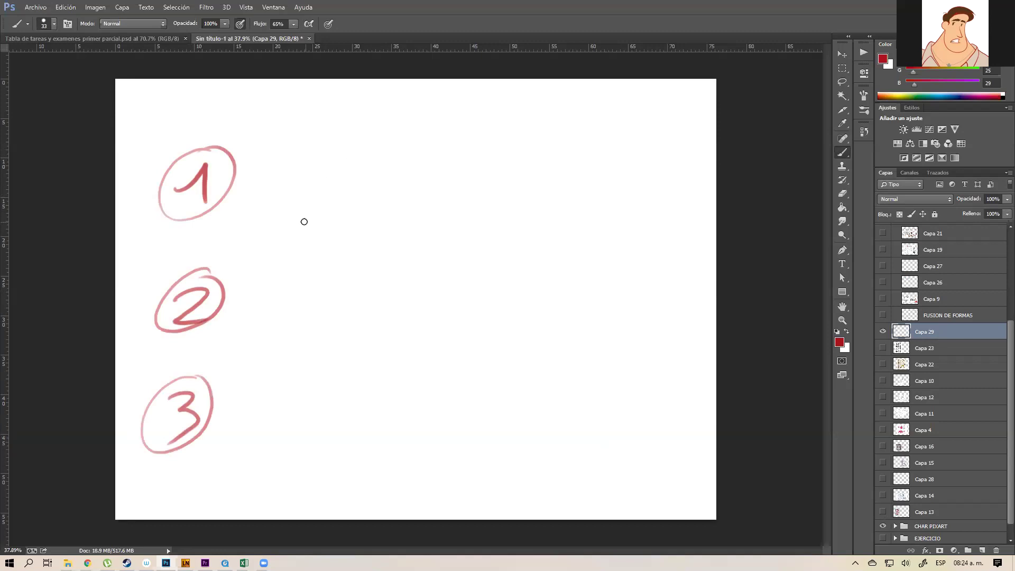
- Handwrite "Combinar rectas y curvas" in magenta beside the number 1 with a 28 px brush
mouse_move(274, 289)
mouse_down()
mouse_move(332, 239)
mouse_move(317, 287)
mouse_up()
mouse_move(287, 151)
mouse_down()
mouse_move(261, 191)
mouse_move(276, 175)
mouse_move(309, 187)
mouse_move(337, 191)
mouse_up()
drag(364, 178, 360, 192)
click(366, 169)
drag(379, 177, 394, 191)
drag(416, 179, 420, 192)
mouse_move(430, 178)
mouse_down()
mouse_move(497, 191)
mouse_move(535, 166)
mouse_move(565, 188)
mouse_move(600, 170)
mouse_move(696, 170)
mouse_move(701, 185)
mouse_move(335, 118)
mouse_move(471, 238)
mouse_move(728, 226)
mouse_up()
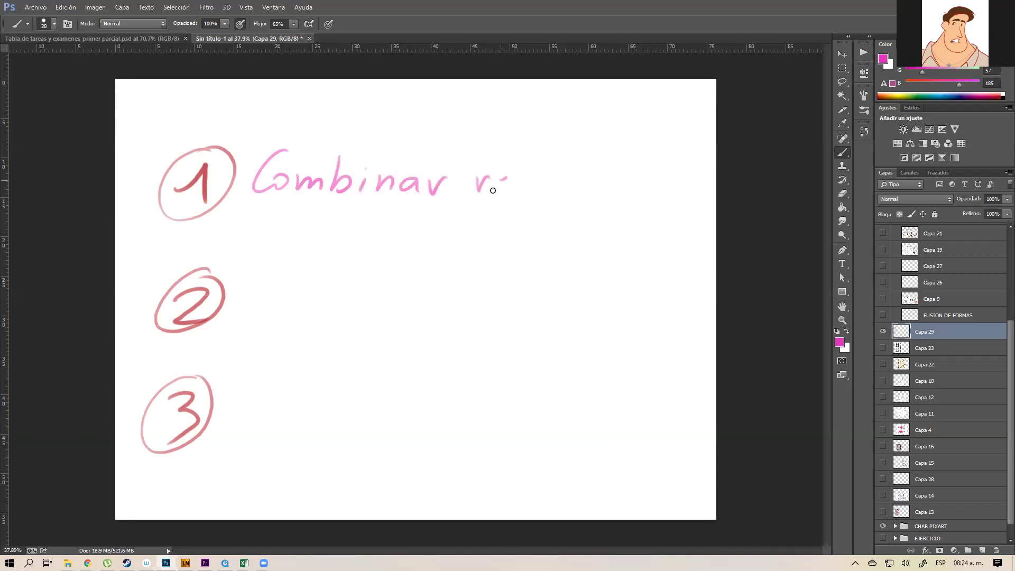
- Lasso the "Combinar rectas y curvas" text, scale it down to fit inside the canvas and deselect it
key(l)
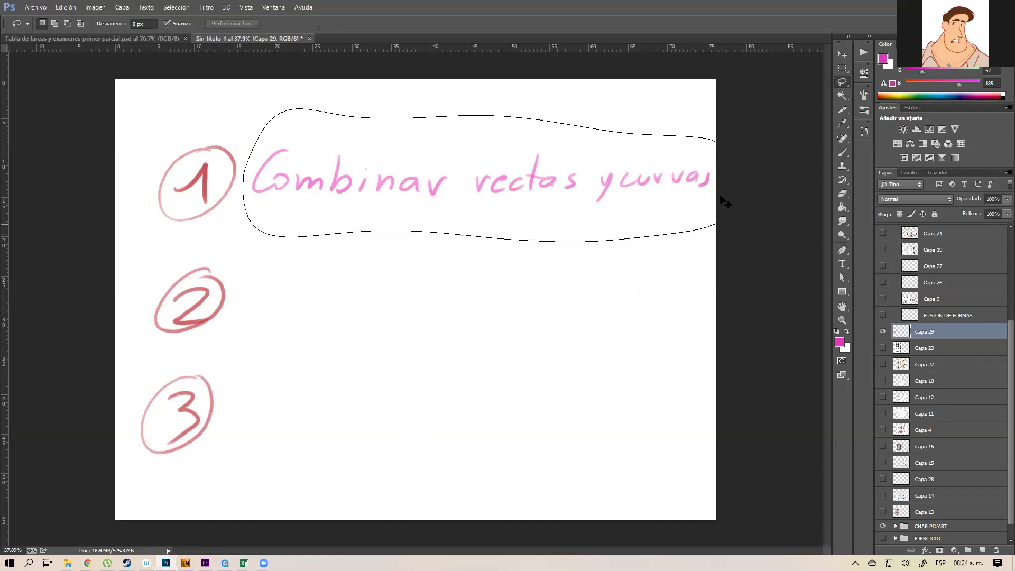
key(ctrl+t)
drag(715, 107, 639, 131)
key(Return)
key(ctrl+d)
key(b)
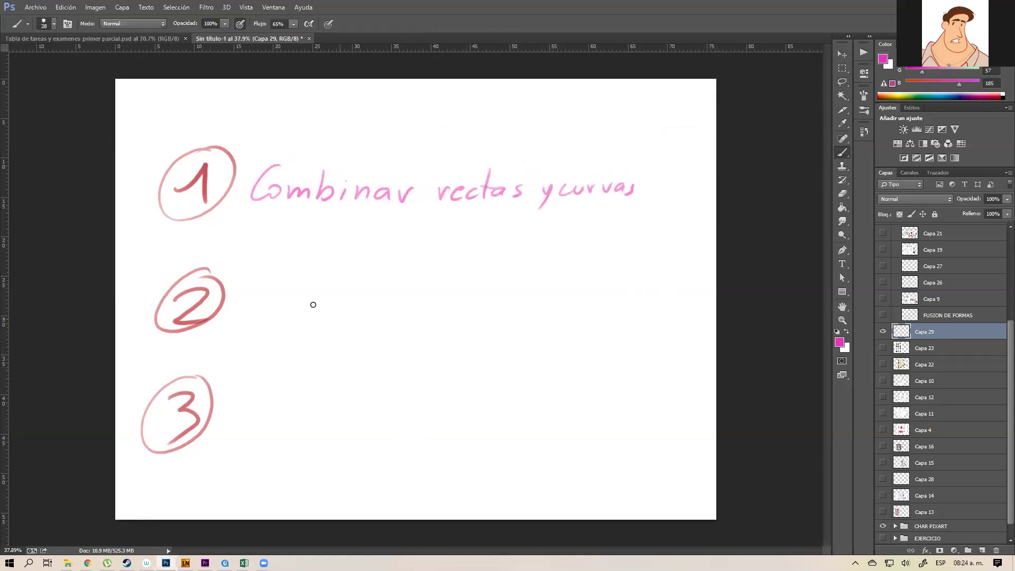
drag(255, 273, 253, 304)
mouse_move(254, 274)
mouse_down()
mouse_move(289, 273)
mouse_move(275, 290)
mouse_up()
mouse_move(279, 286)
mouse_down()
mouse_move(294, 304)
mouse_move(338, 288)
mouse_up()
drag(355, 289, 366, 299)
drag(353, 275, 402, 294)
drag(408, 286, 386, 319)
drag(437, 282, 442, 292)
mouse_move(448, 285)
mouse_down()
mouse_move(479, 296)
mouse_move(505, 279)
mouse_move(489, 288)
mouse_move(587, 286)
mouse_move(326, 239)
mouse_move(254, 330)
mouse_move(529, 332)
mouse_move(578, 279)
mouse_move(574, 314)
mouse_move(596, 266)
mouse_up()
key(l)
key(Delete)
key(ctrl+d)
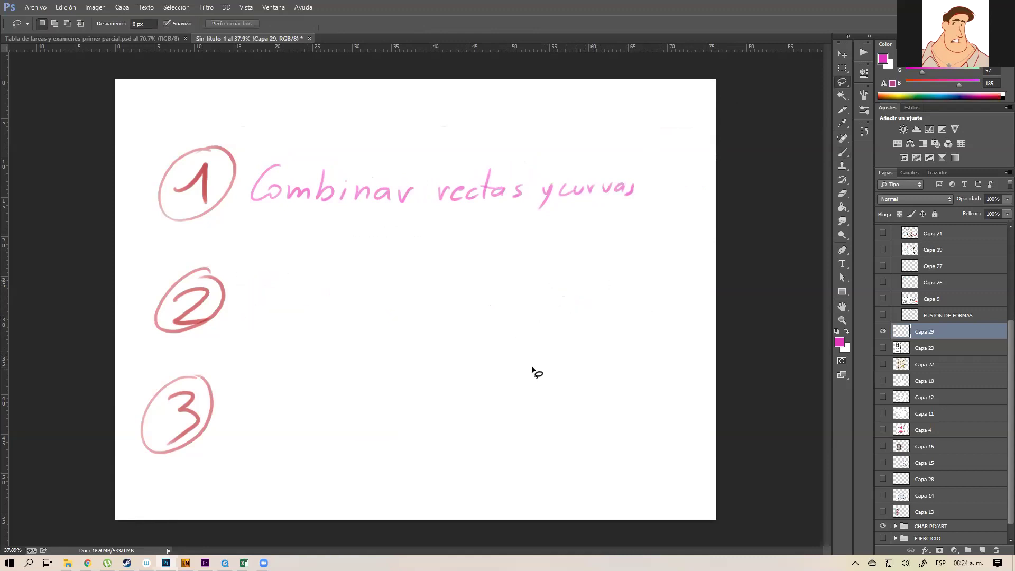
- Handwrite "Combinación de formas" in magenta beside the number 2
key(b)
mouse_move(274, 260)
mouse_down()
mouse_move(271, 312)
mouse_move(305, 294)
mouse_move(338, 311)
mouse_up()
mouse_move(360, 266)
mouse_down()
mouse_move(351, 305)
mouse_move(369, 303)
mouse_up()
mouse_move(376, 293)
mouse_down()
mouse_move(376, 306)
mouse_move(448, 308)
mouse_up()
drag(461, 296, 494, 305)
mouse_move(482, 279)
mouse_down()
mouse_move(520, 287)
mouse_move(533, 304)
mouse_up()
drag(535, 296, 550, 302)
mouse_move(578, 260)
mouse_down()
mouse_move(564, 312)
mouse_move(594, 260)
mouse_up()
mouse_move(582, 288)
mouse_down()
mouse_move(625, 304)
mouse_move(612, 298)
mouse_move(697, 303)
mouse_up()
key(ctrl+alt+z)
key(ctrl+alt+z)
key(ctrl+shift+z)
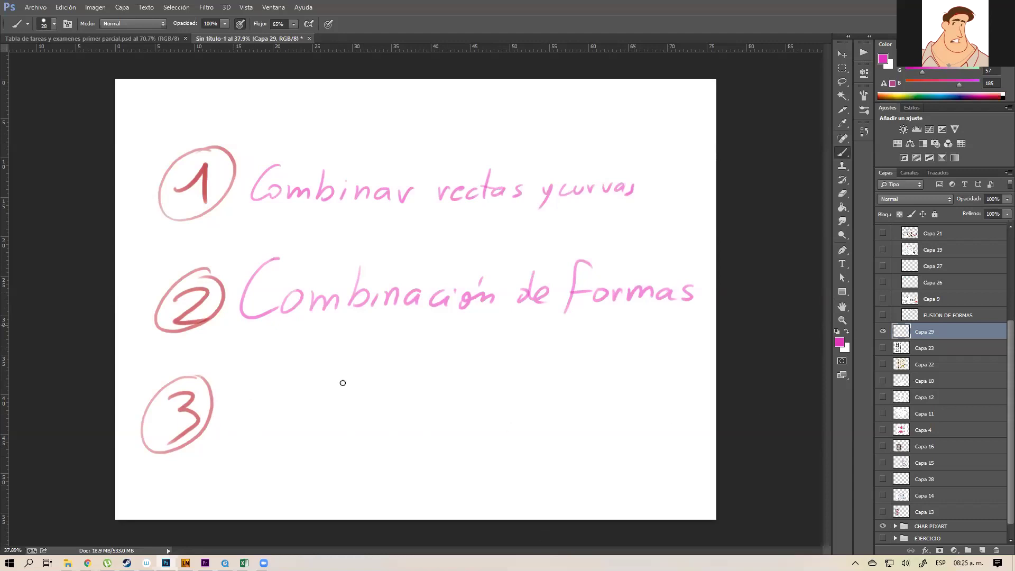
- Handwrite "Exageración" in magenta beside the number 3
mouse_move(244, 391)
mouse_down()
mouse_move(244, 429)
mouse_move(276, 394)
mouse_up()
drag(242, 412, 302, 427)
mouse_move(305, 404)
mouse_down()
mouse_move(287, 430)
mouse_move(330, 431)
mouse_move(335, 454)
mouse_up()
mouse_move(374, 417)
mouse_down()
mouse_move(400, 423)
mouse_move(425, 408)
mouse_up()
mouse_move(452, 408)
mouse_down()
mouse_move(493, 402)
mouse_move(514, 411)
mouse_up()
drag(530, 412, 547, 421)
drag(535, 381, 527, 395)
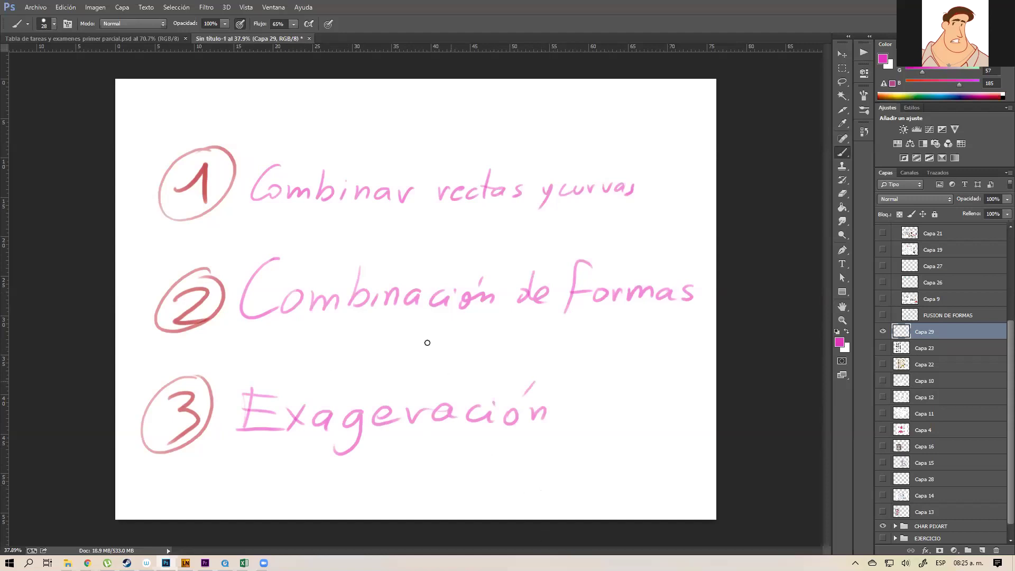
- Handwrite the title "SHAPES" in magenta capitals above the numbered list
mouse_move(335, 93)
mouse_down()
mouse_move(290, 122)
mouse_move(340, 121)
mouse_up()
mouse_move(334, 108)
mouse_down()
mouse_move(376, 107)
mouse_move(374, 121)
mouse_move(422, 122)
mouse_up()
mouse_move(395, 109)
mouse_down()
mouse_move(438, 107)
mouse_move(452, 128)
mouse_up()
mouse_move(450, 96)
mouse_down()
mouse_move(453, 111)
mouse_move(486, 123)
mouse_move(518, 97)
mouse_up()
mouse_move(487, 109)
mouse_down()
mouse_move(520, 108)
mouse_move(519, 120)
mouse_up()
drag(556, 93, 559, 113)
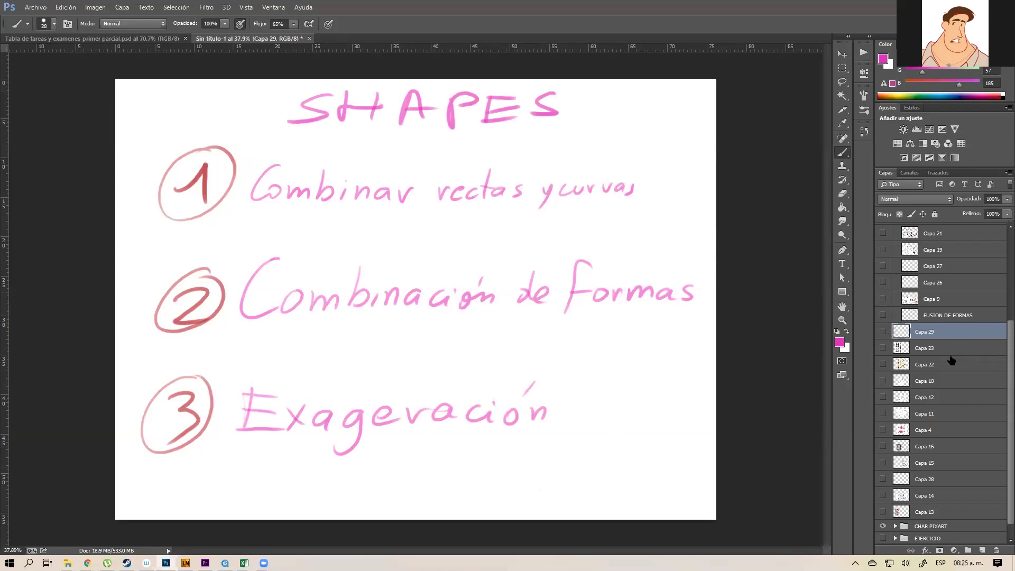
- Hide the Capa 29 notes and expand the CHAR PIXART group with its Capa 6 character sheet shown
click(883, 331)
scroll(1001, 511, down, 1)
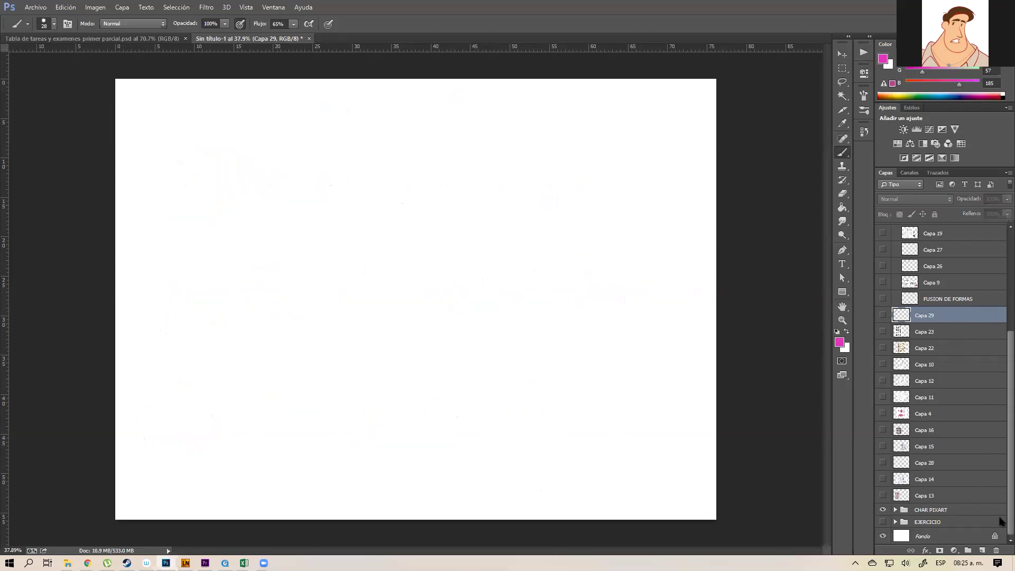
click(895, 510)
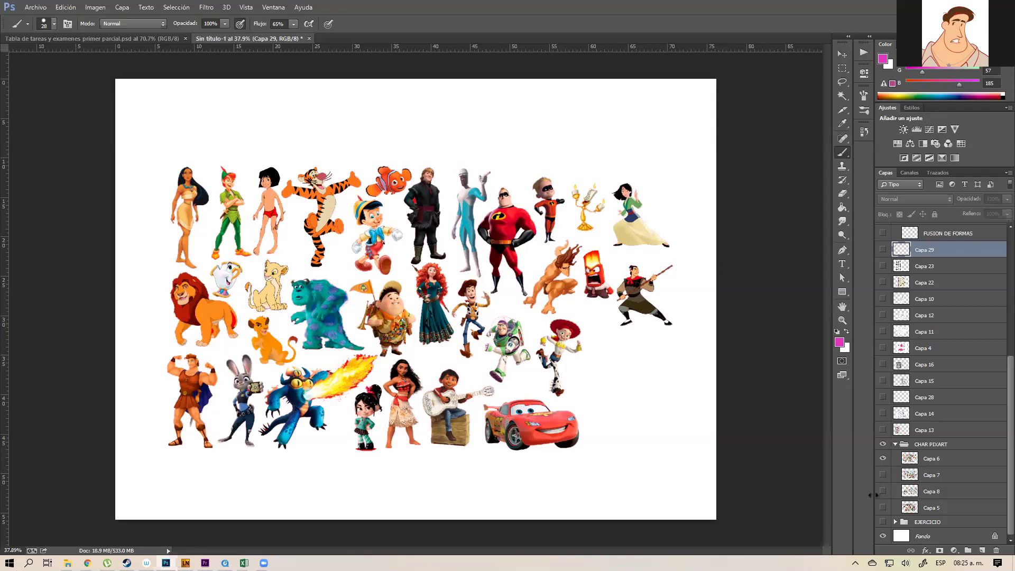
- Review the Capa 7 character sheet, then show only Capa 8 from the CHAR PIXART group and select that layer
click(882, 458)
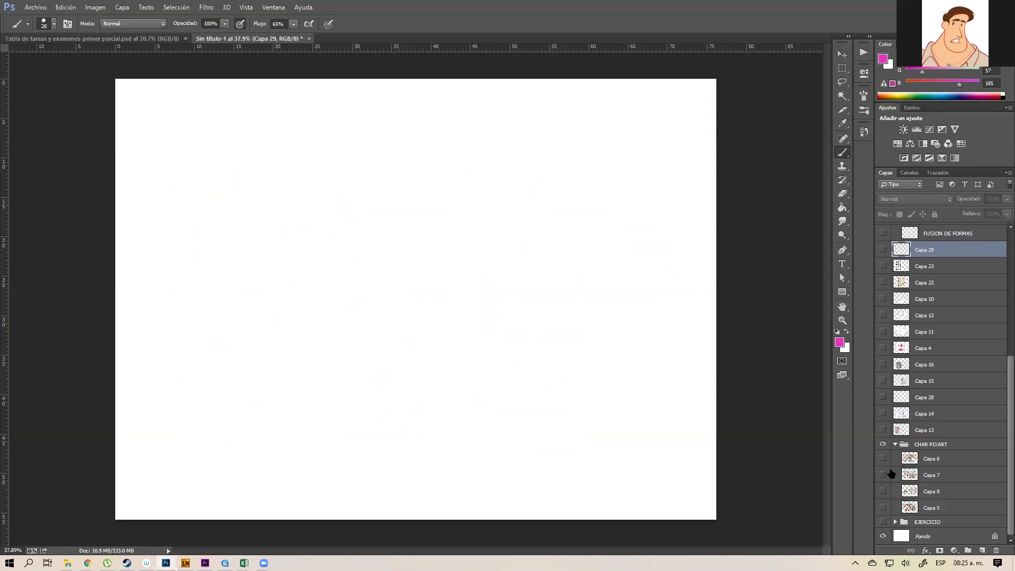
click(882, 475)
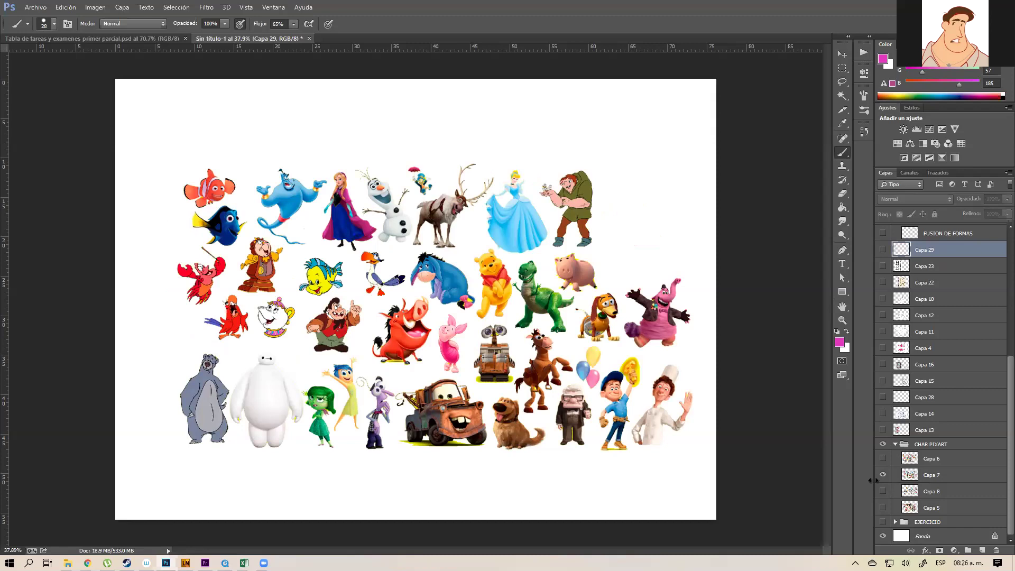
click(883, 475)
click(883, 491)
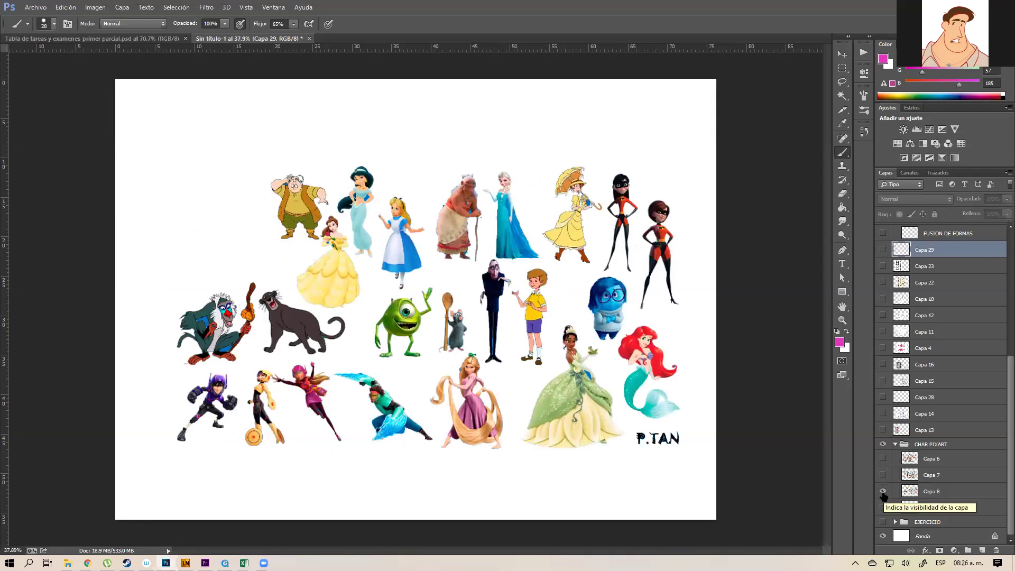
click(944, 492)
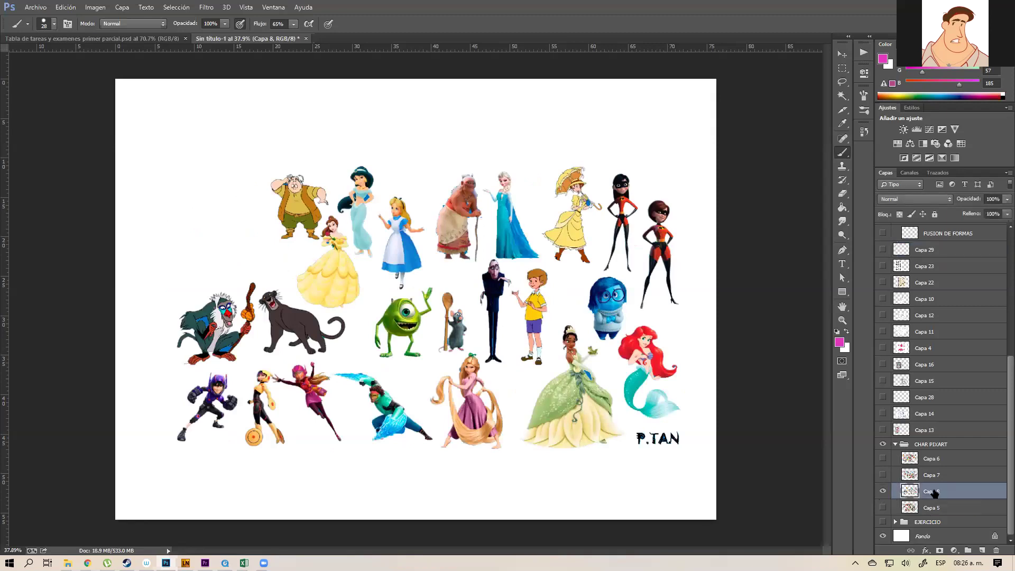
- Paint the upper body of the green-gowned princess in magenta and outline her wide skirt on Capa 8
key(z)
click(590, 484)
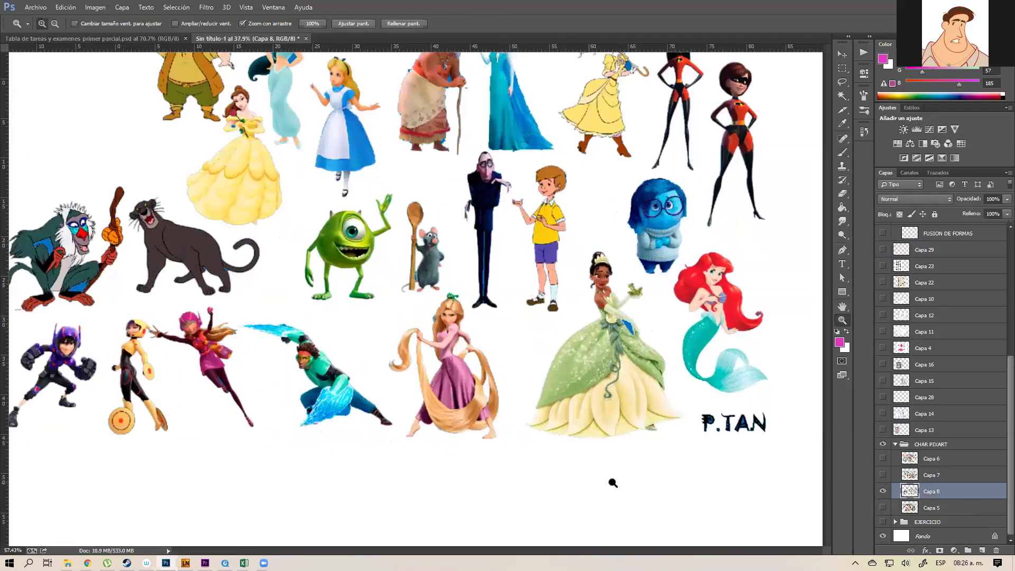
drag(623, 485, 636, 480)
drag(636, 307, 625, 416)
alt+click(624, 416)
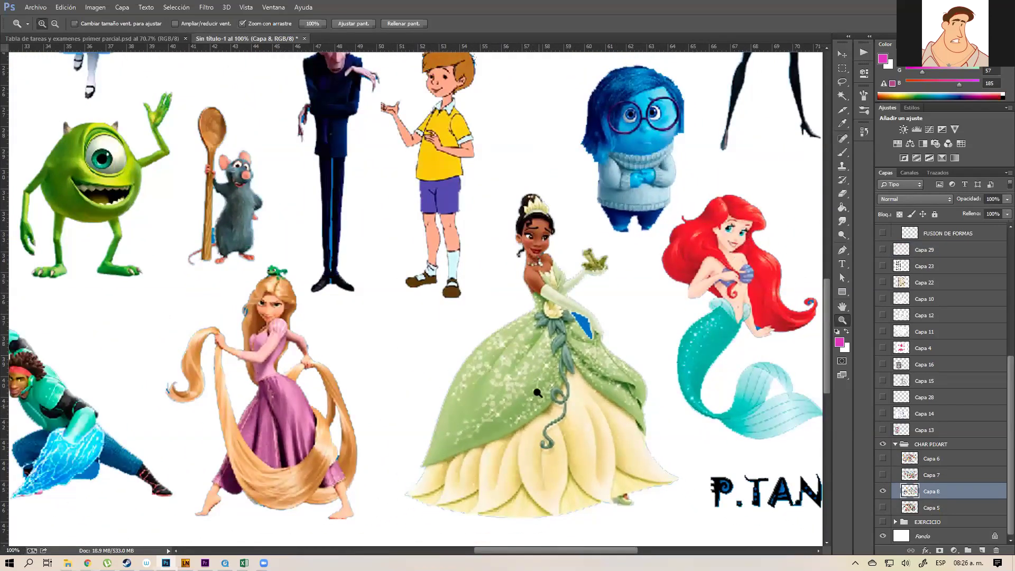
key(b)
mouse_move(511, 190)
mouse_down()
mouse_move(537, 312)
mouse_move(560, 294)
mouse_move(530, 197)
mouse_move(556, 289)
mouse_move(538, 283)
mouse_move(533, 207)
mouse_move(549, 287)
mouse_up()
key(ctrl+z)
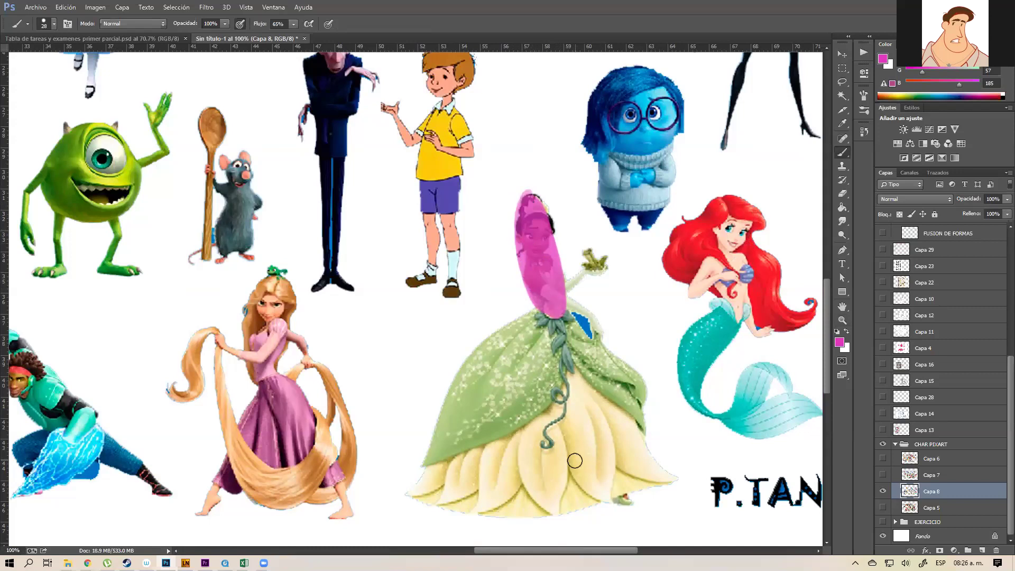
key(z)
mouse_move(607, 401)
mouse_down()
mouse_move(587, 414)
mouse_move(595, 414)
mouse_up()
mouse_move(560, 326)
mouse_down()
mouse_move(486, 376)
mouse_move(452, 464)
mouse_move(485, 485)
mouse_move(585, 479)
mouse_move(649, 459)
mouse_move(639, 410)
mouse_move(601, 345)
mouse_move(544, 325)
mouse_up()
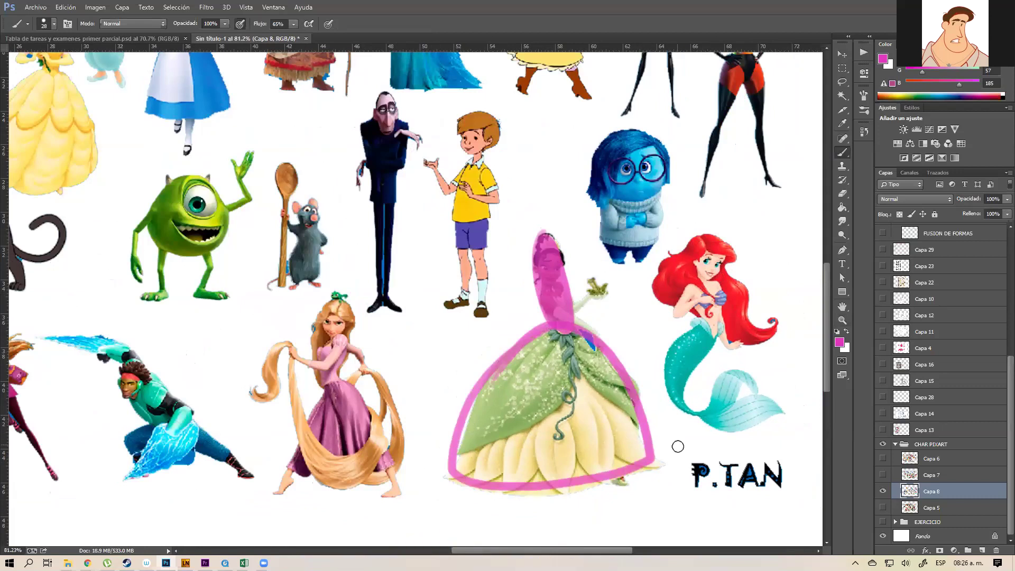
- Undo the magenta strokes over the green-gowned princess
key(z)
mouse_move(651, 462)
mouse_down()
mouse_move(621, 475)
mouse_move(632, 477)
mouse_move(640, 462)
mouse_up()
key(ctrl+alt+z)
key(ctrl+alt+z)
key(ctrl+alt+z)
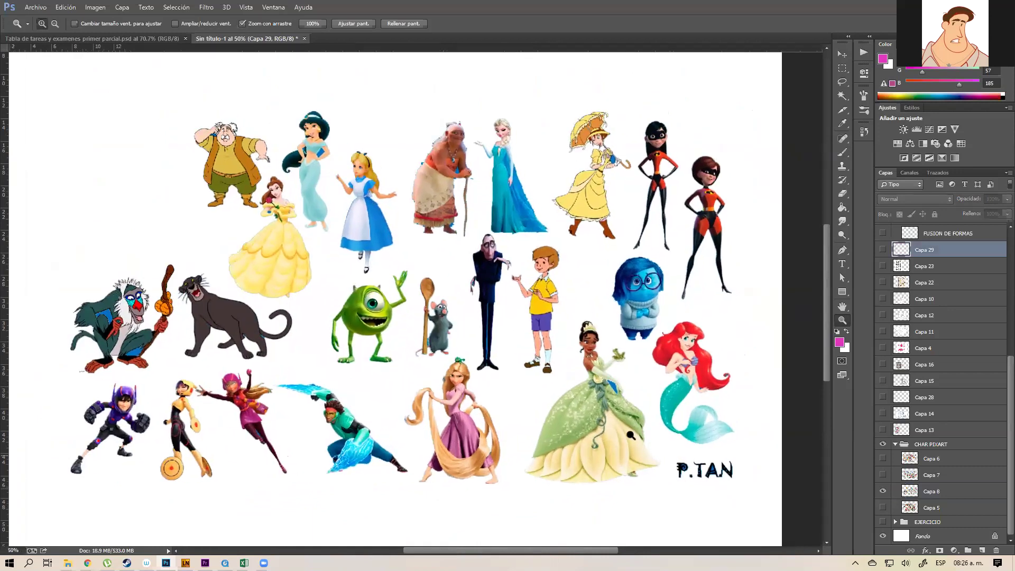
- Select Capa 8 and paint a long, narrow magenta silhouette of the thin suited man's head and body beside him
scroll(526, 276, up, 3)
drag(535, 276, 521, 238)
key(b)
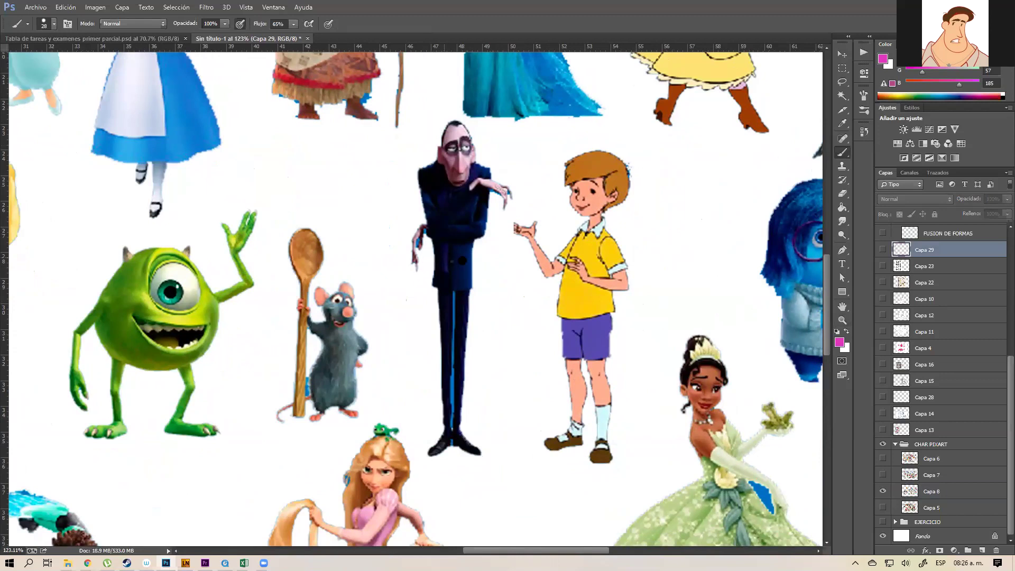
click(939, 490)
mouse_move(456, 137)
mouse_down()
mouse_move(459, 167)
mouse_move(463, 141)
mouse_up()
key(ctrl+z)
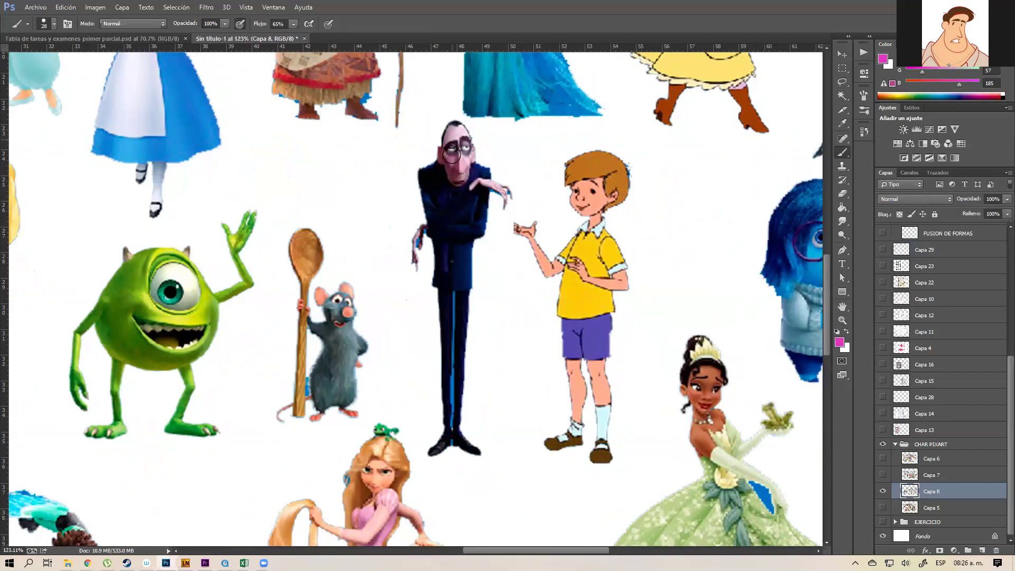
drag(389, 132, 388, 178)
mouse_move(386, 215)
mouse_down()
mouse_move(373, 427)
mouse_move(374, 132)
mouse_move(372, 417)
mouse_move(375, 146)
mouse_move(386, 186)
mouse_move(386, 438)
mouse_move(379, 132)
mouse_up()
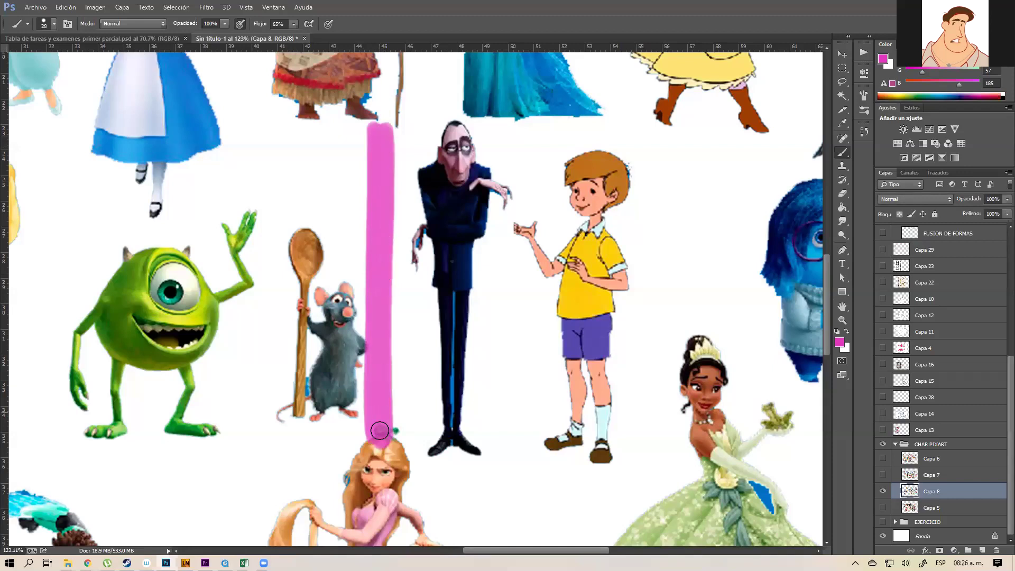
mouse_move(366, 174)
mouse_down()
mouse_move(401, 176)
mouse_move(355, 174)
mouse_move(373, 381)
mouse_move(365, 177)
mouse_move(400, 178)
mouse_move(376, 388)
mouse_move(367, 175)
mouse_up()
drag(379, 244, 370, 174)
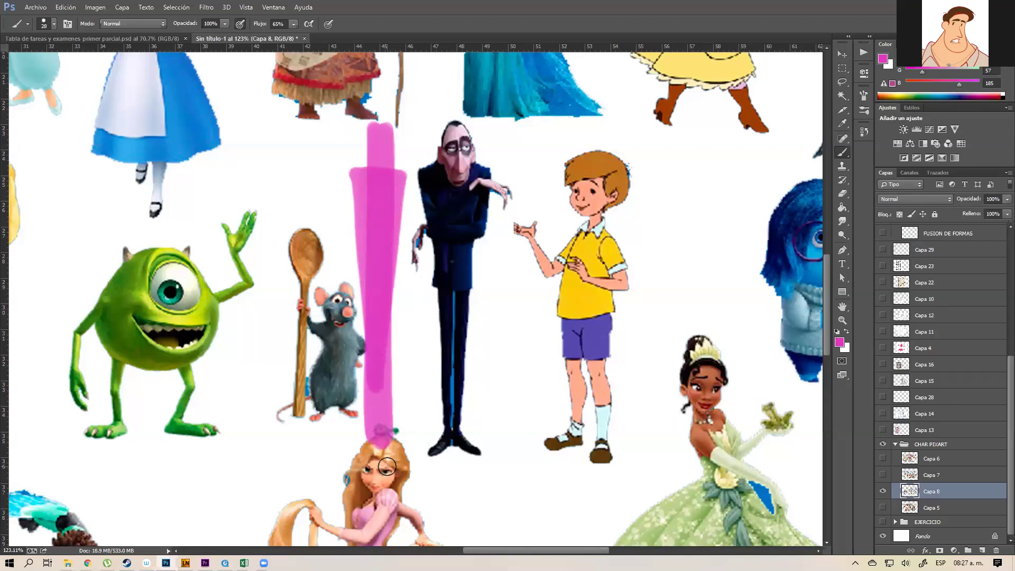
- Undo the magenta silhouette beside the thin suited man and reselect the Capa 8 layer
key(z)
drag(462, 160, 534, 154)
drag(537, 260, 514, 308)
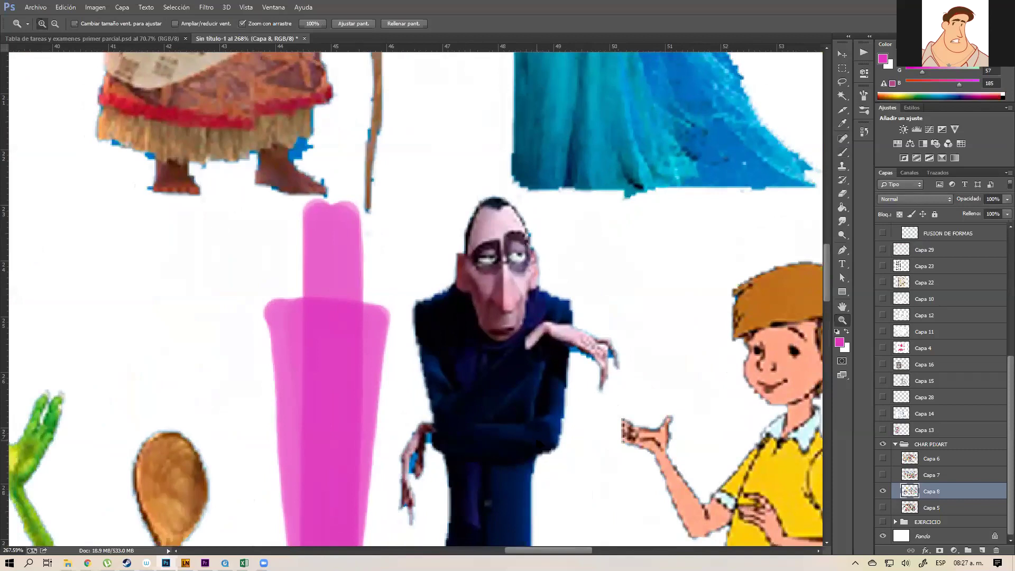
key(ctrl+alt+z)
key(ctrl+alt+z)
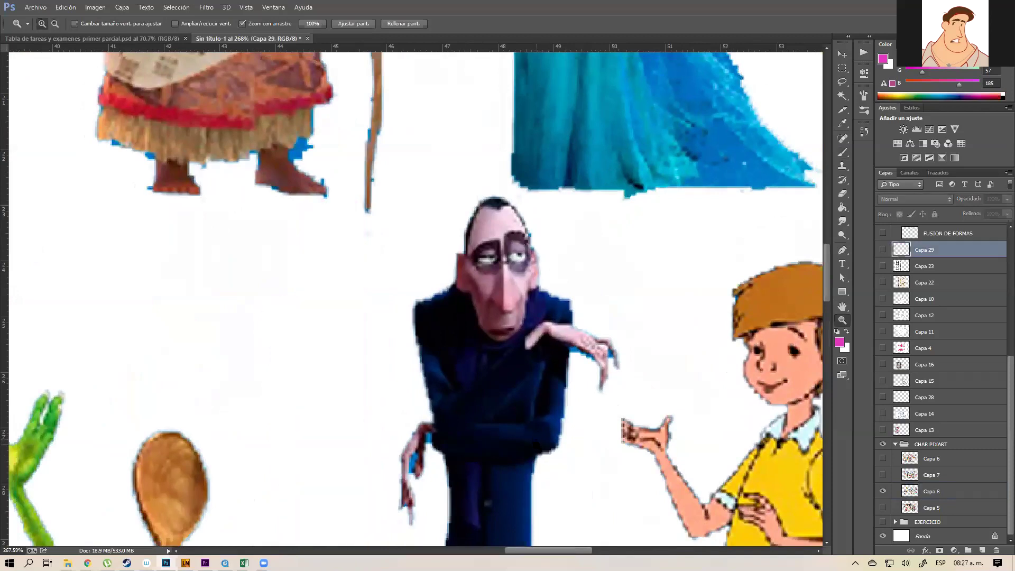
click(945, 489)
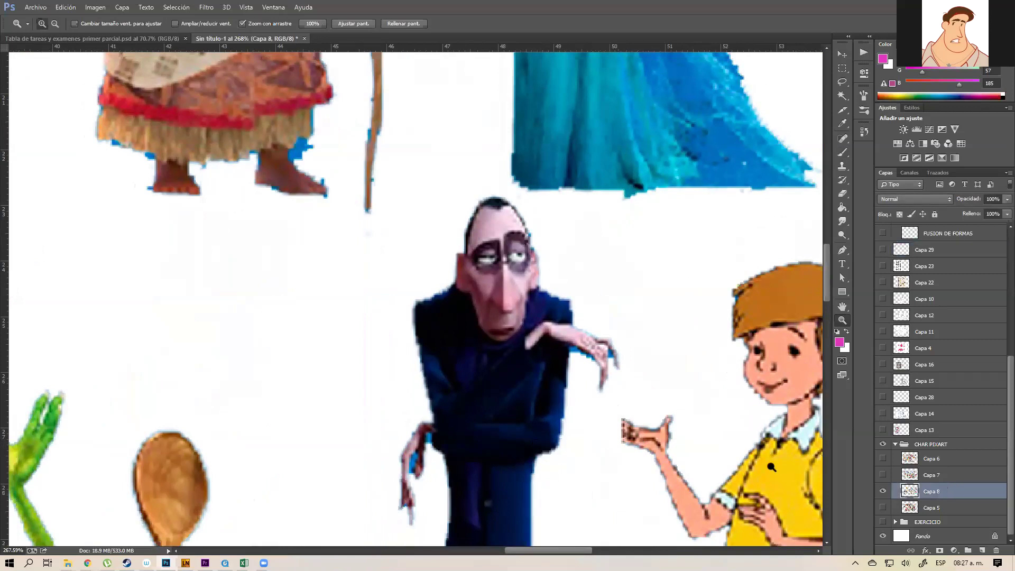
- Reduce the brush size to 10, try a magenta line across the thin suited man's brow, and undo it
key(b)
alt+right_click(577, 429)
drag(570, 433, 564, 432)
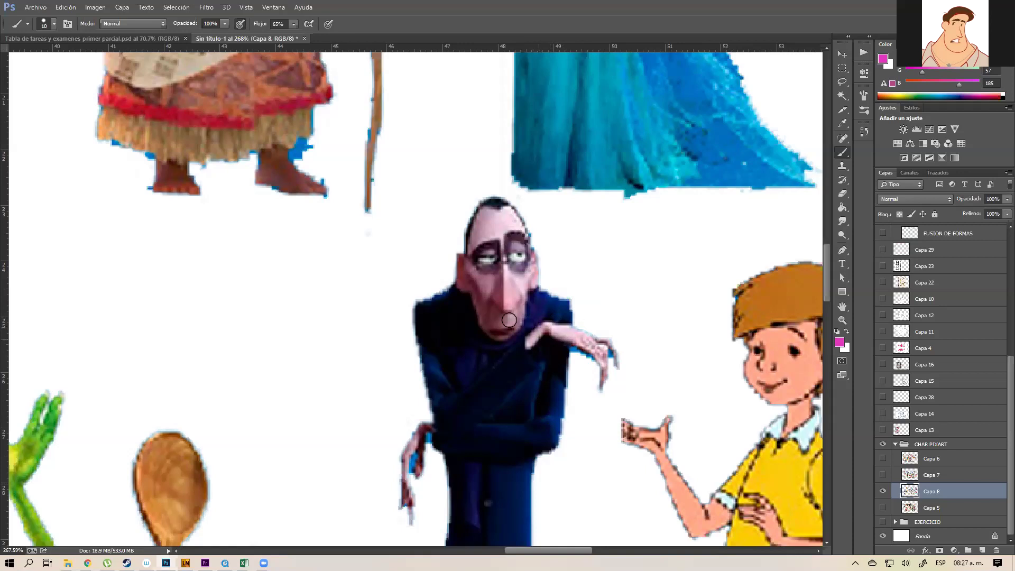
mouse_move(455, 252)
mouse_down()
mouse_move(511, 228)
mouse_move(540, 229)
mouse_up()
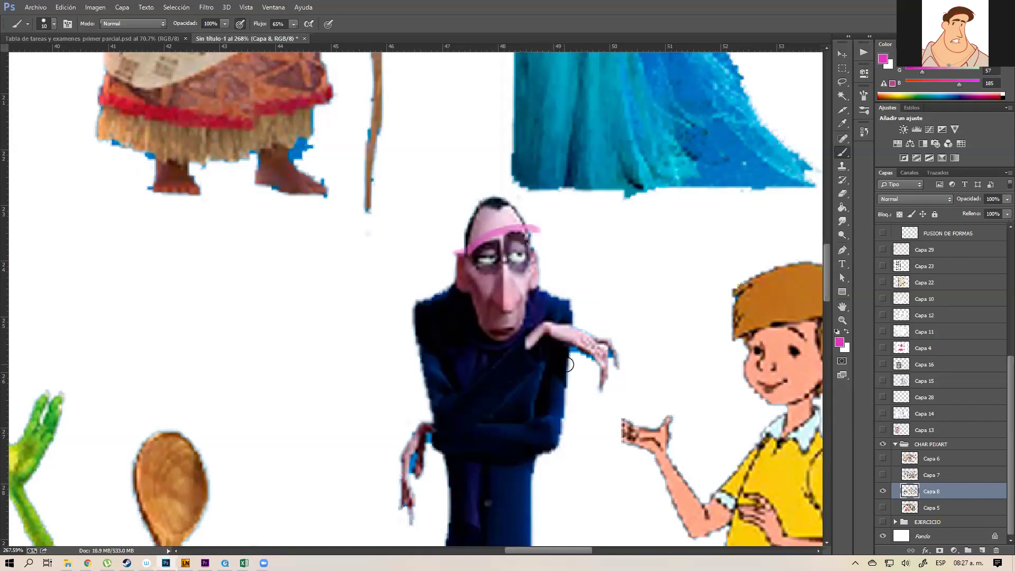
key(ctrl+z)
drag(609, 404, 596, 408)
key(ctrl+z)
- Examine the Capa 8 character shapes, from the thin suited man to the long-haired princess in the purple dress
key(z)
scroll(610, 404, down, 3)
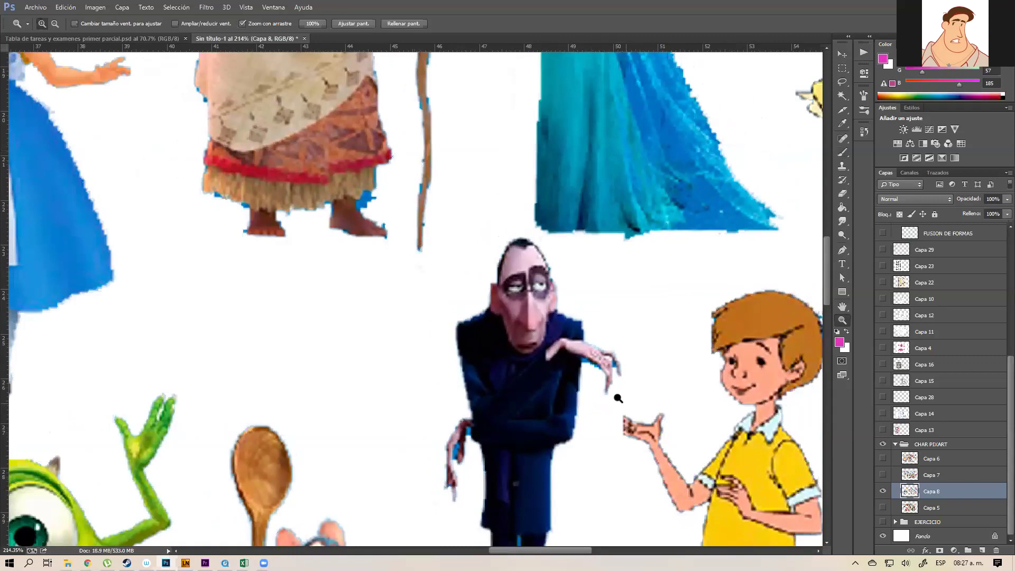
scroll(625, 402, up, 3)
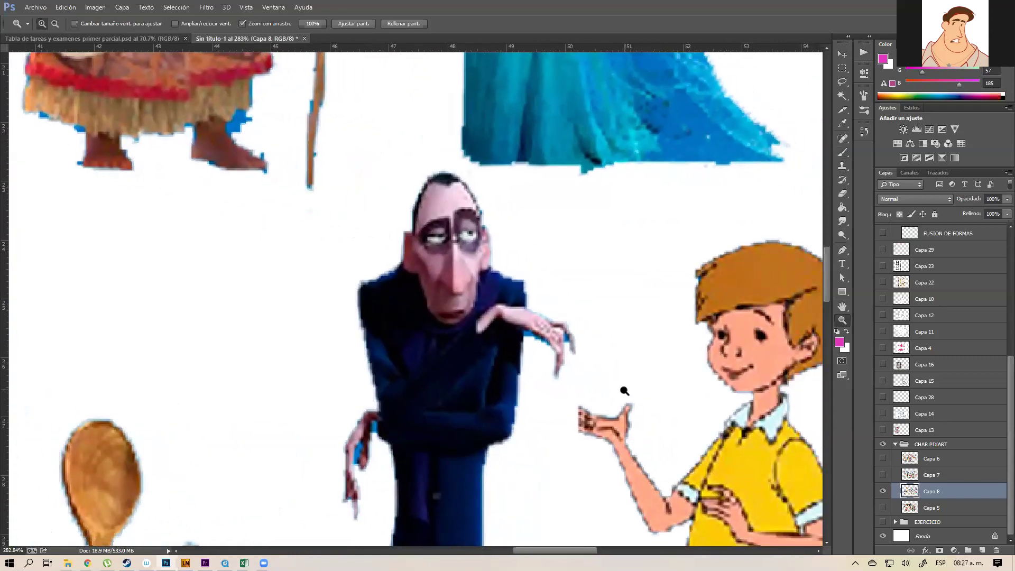
scroll(619, 393, down, 8)
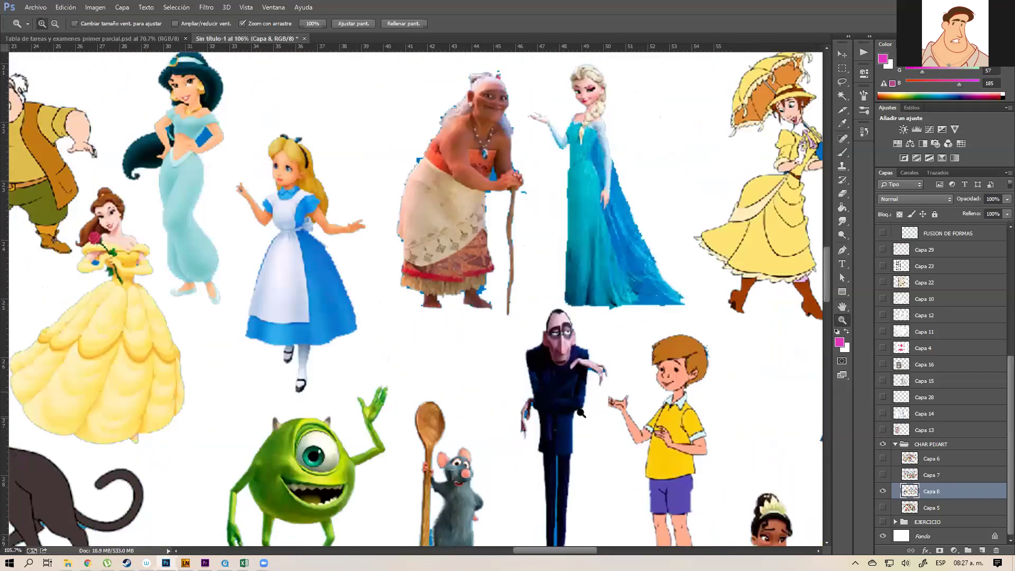
scroll(639, 353, down, 3)
drag(584, 359, 678, 380)
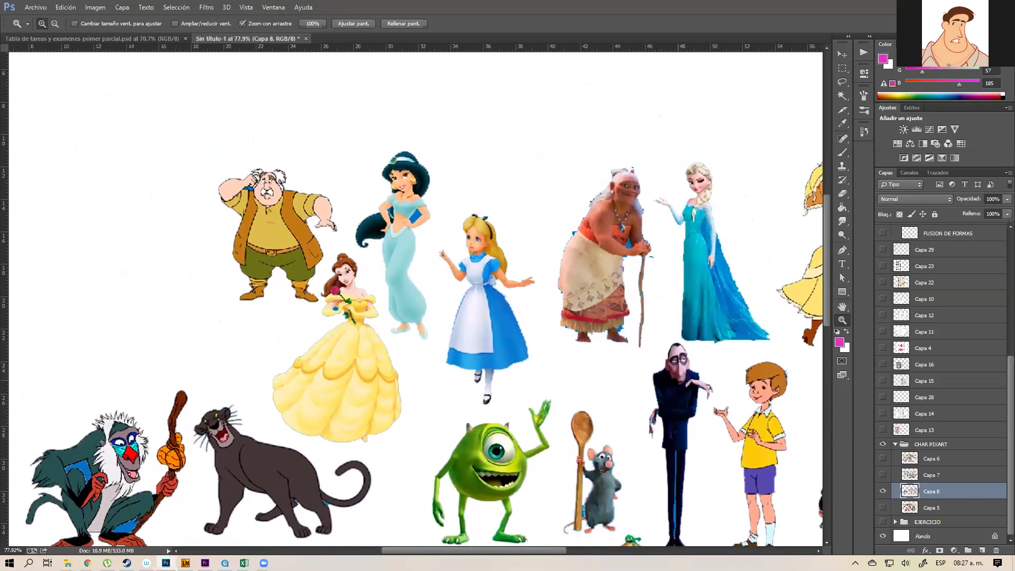
scroll(626, 398, down, 5)
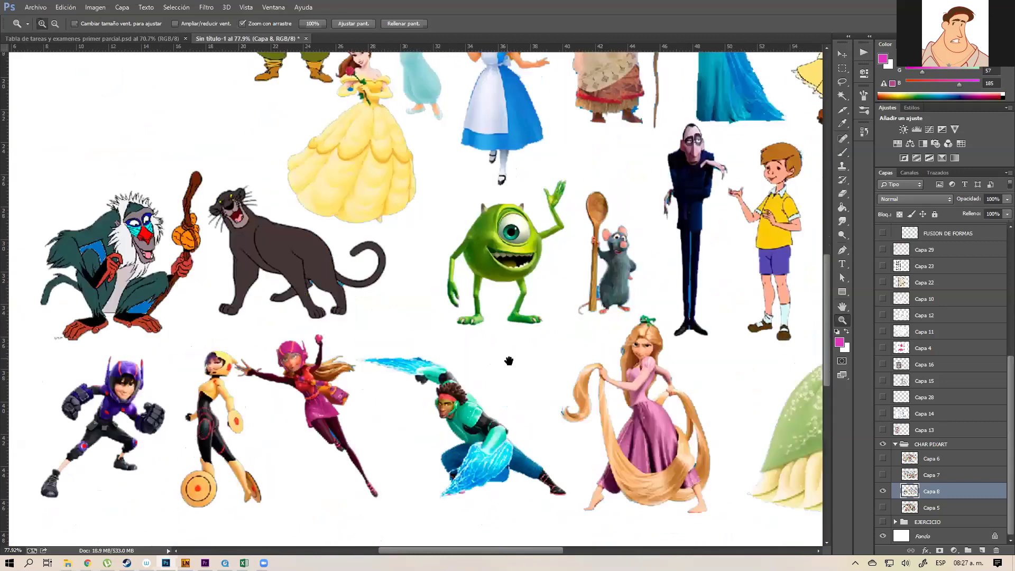
drag(517, 354, 482, 367)
drag(605, 369, 648, 353)
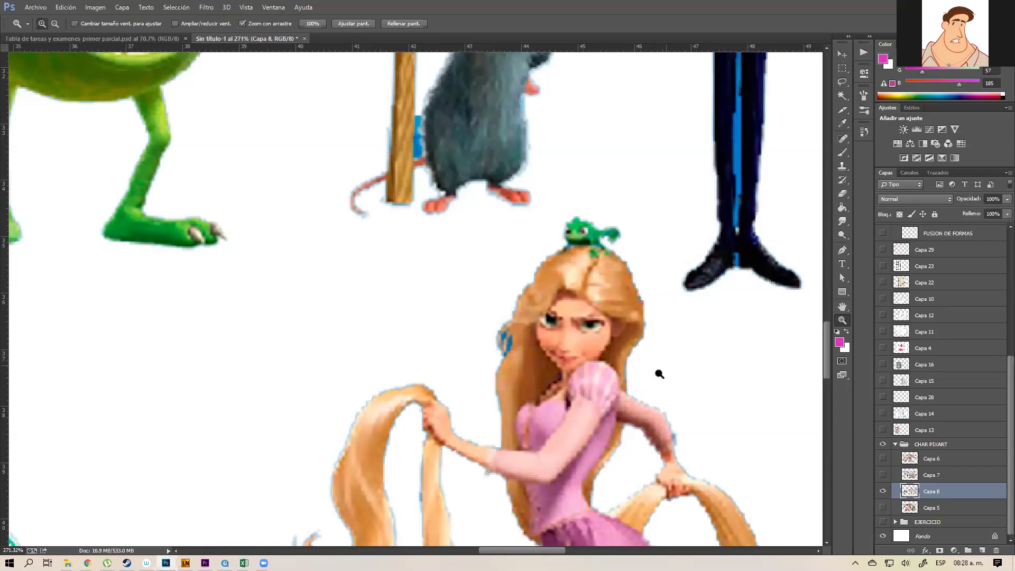
- Examine more figures on the Capa 8 sheet, ending at the old woman with the cane
scroll(664, 369, down, 5)
drag(647, 380, 626, 388)
drag(755, 311, 452, 453)
drag(719, 296, 587, 407)
drag(581, 340, 695, 376)
mouse_move(605, 353)
mouse_down()
mouse_move(684, 382)
mouse_move(596, 336)
mouse_up()
drag(295, 242, 448, 285)
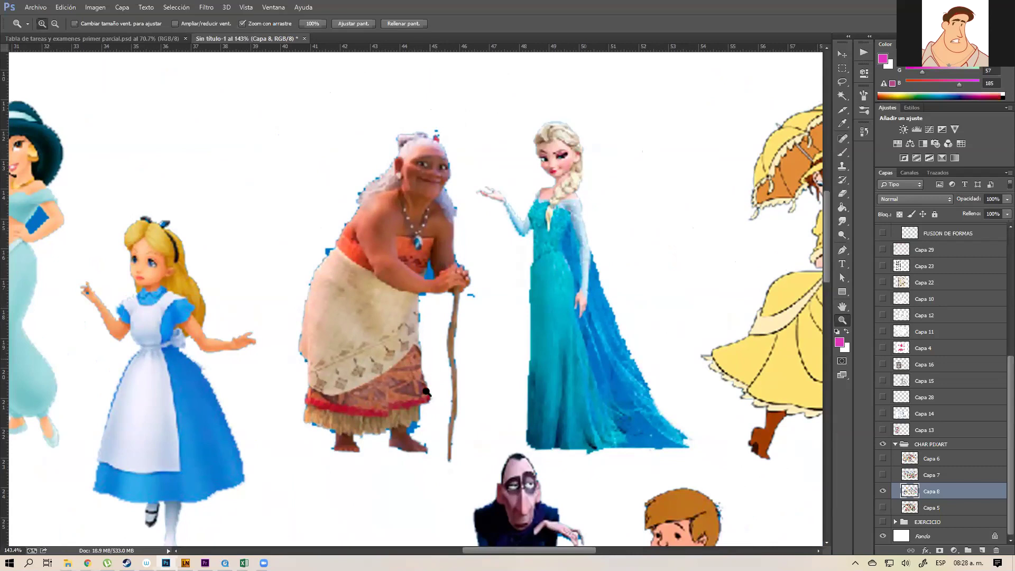
- Trace the old woman's necklace in magenta, undo it, and return to the whole Capa 8 sheet
key(b)
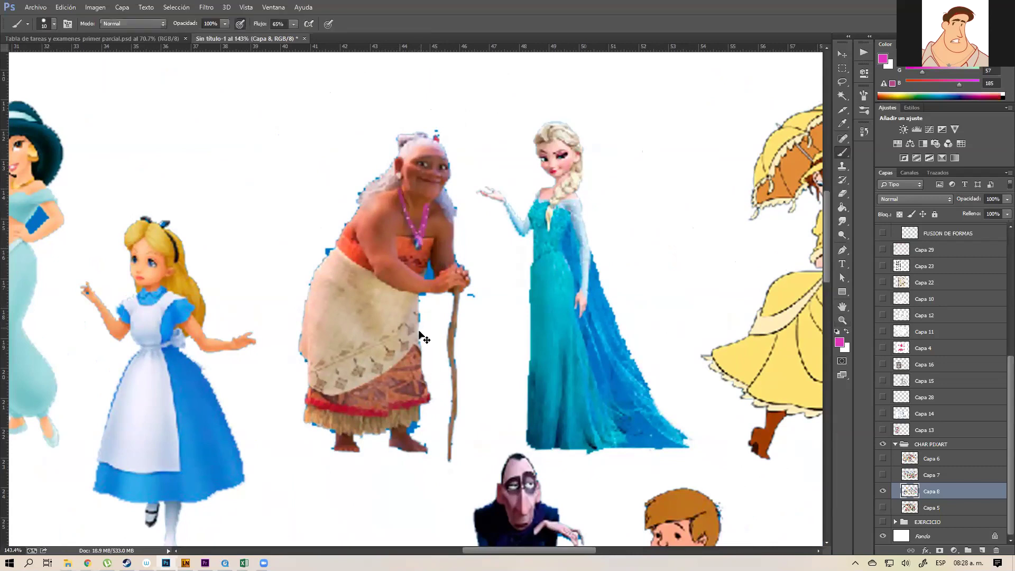
key(z)
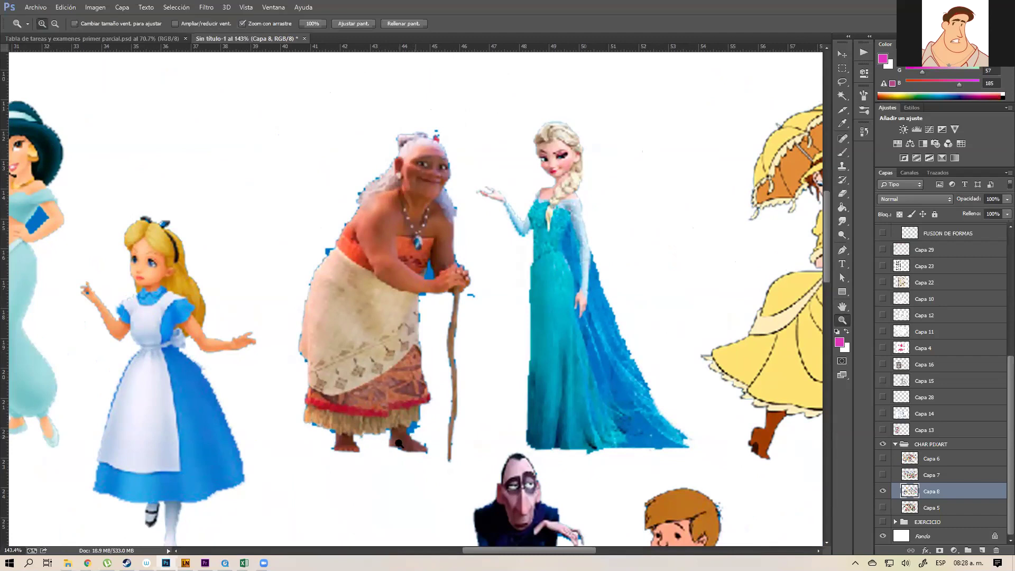
drag(413, 432, 359, 432)
drag(458, 454, 515, 272)
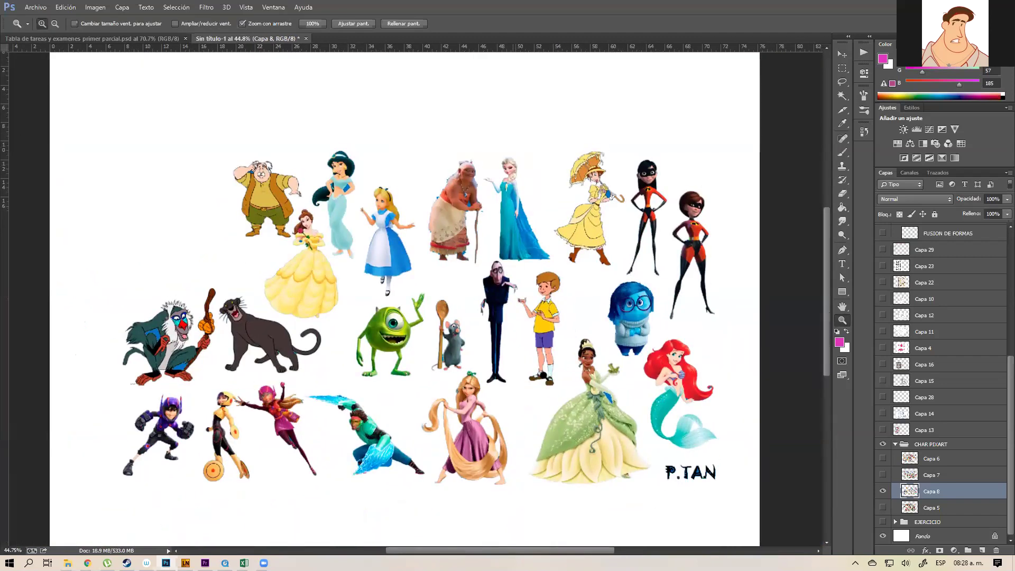
scroll(538, 322, up, 2)
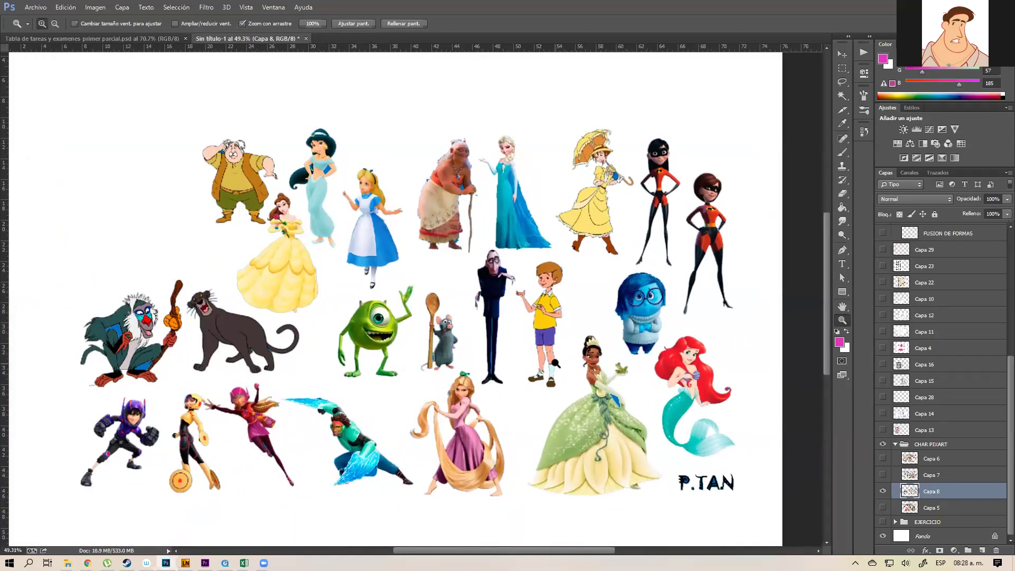
- Hide Capa 8, show the Capa 5 character sheet instead, and select its layer
click(882, 491)
click(883, 508)
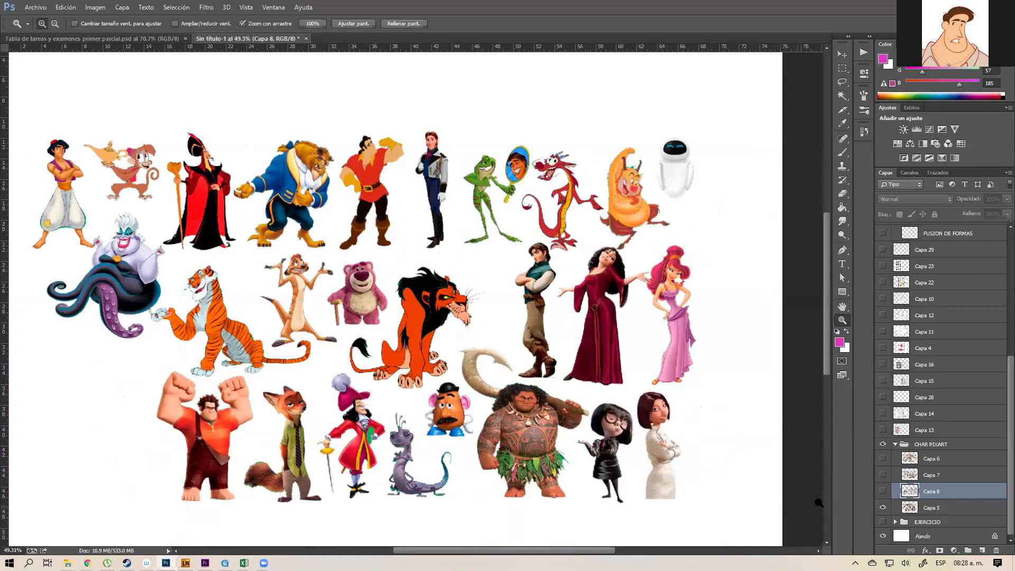
click(927, 508)
- Review the Capa 5 character sheet, examining the fox in the tie and the hook-handed pirate up close
drag(285, 441, 419, 395)
drag(422, 343, 464, 423)
scroll(474, 444, down, 2)
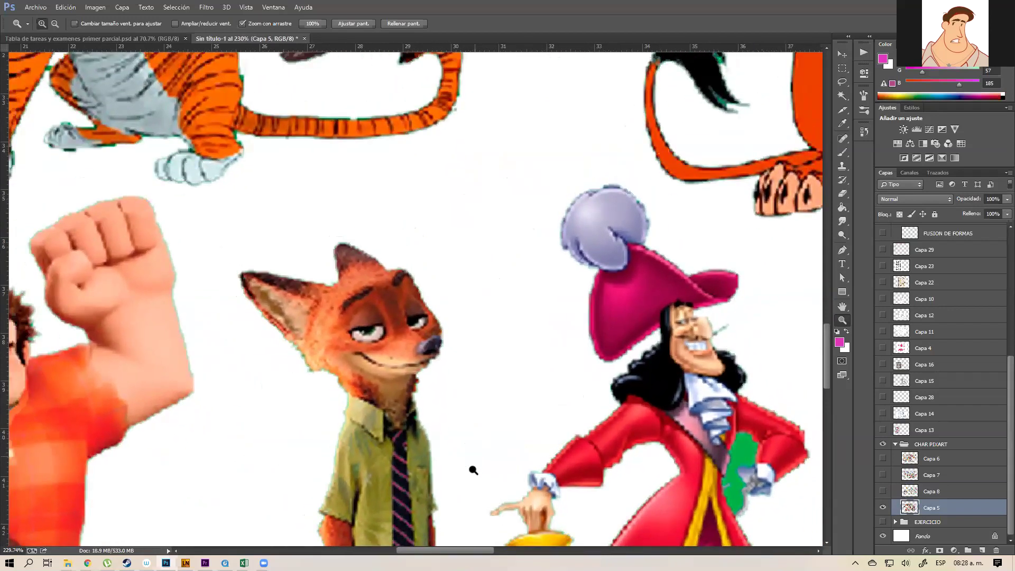
key(b)
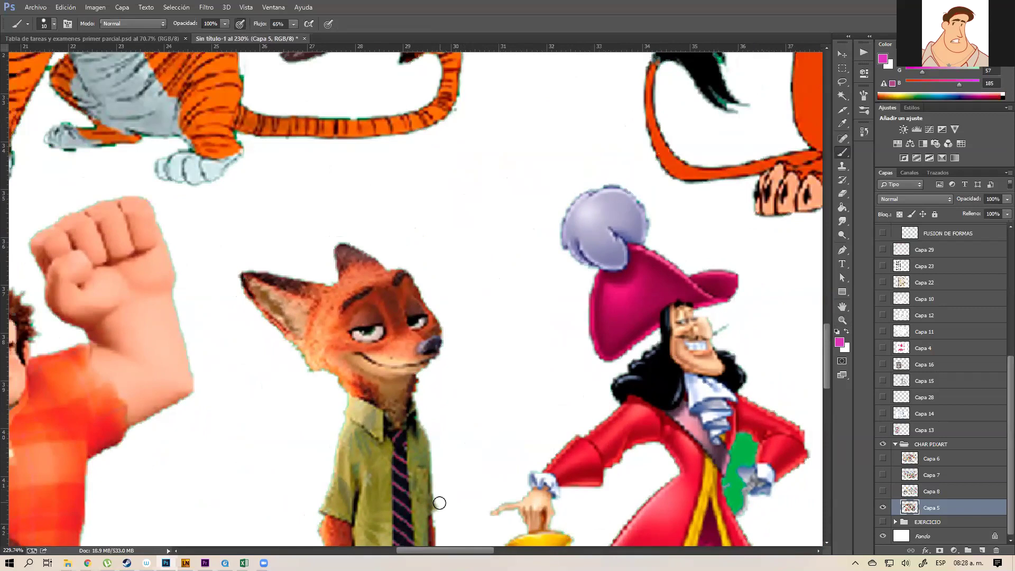
mouse_move(437, 552)
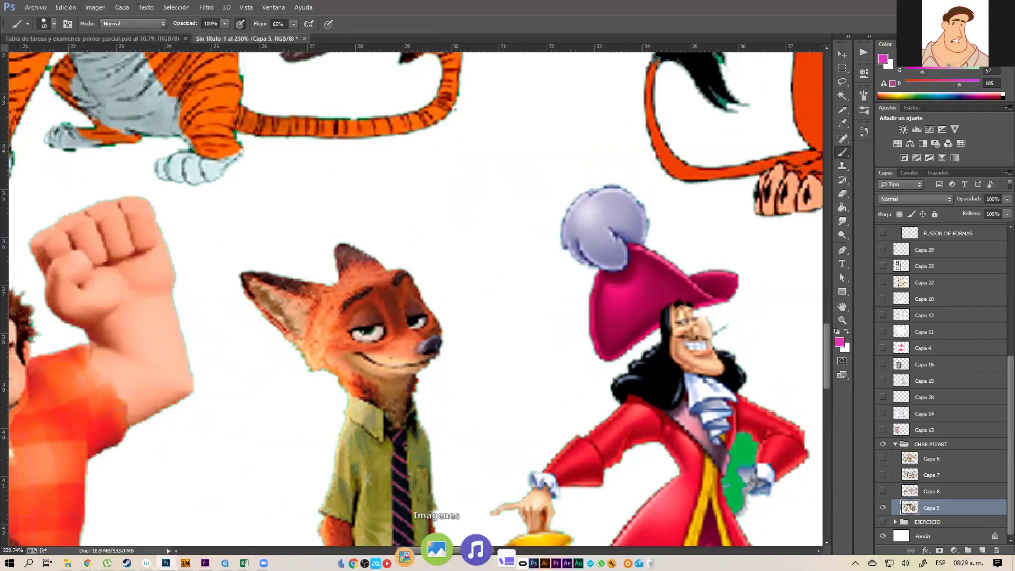
key(z)
drag(498, 441, 481, 441)
drag(483, 445, 453, 297)
scroll(453, 296, down, 3)
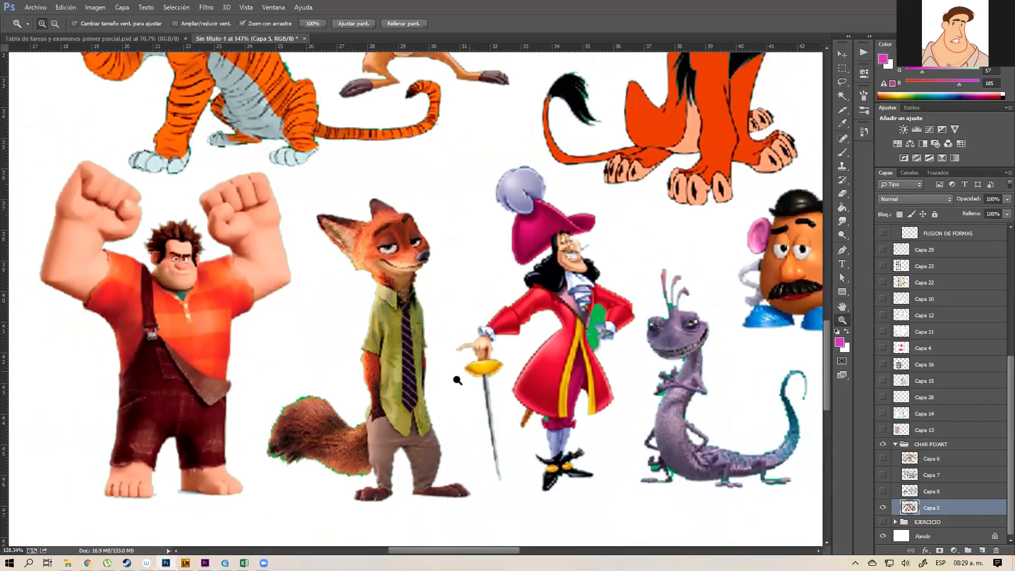
scroll(497, 435, down, 4)
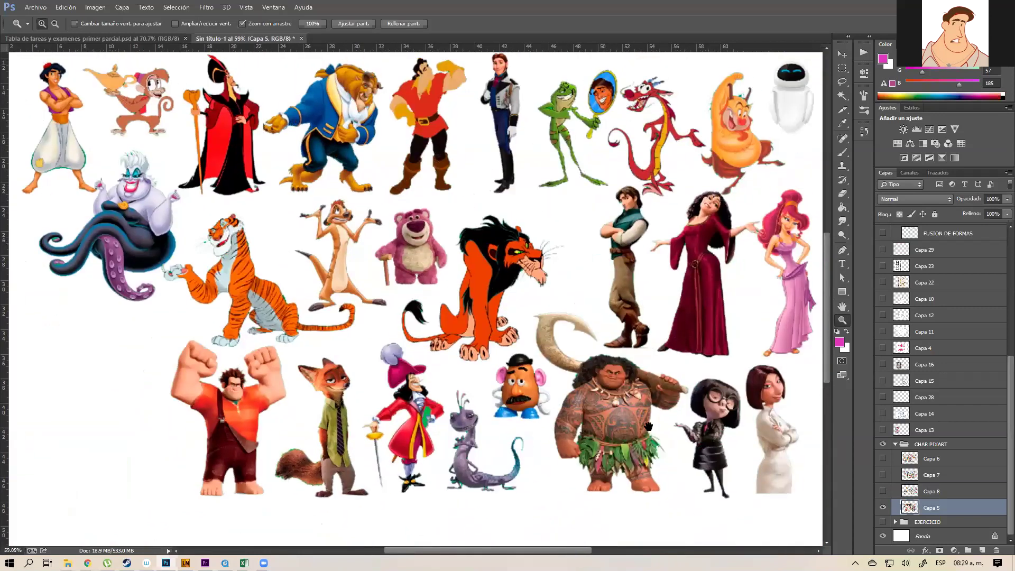
drag(649, 426, 622, 444)
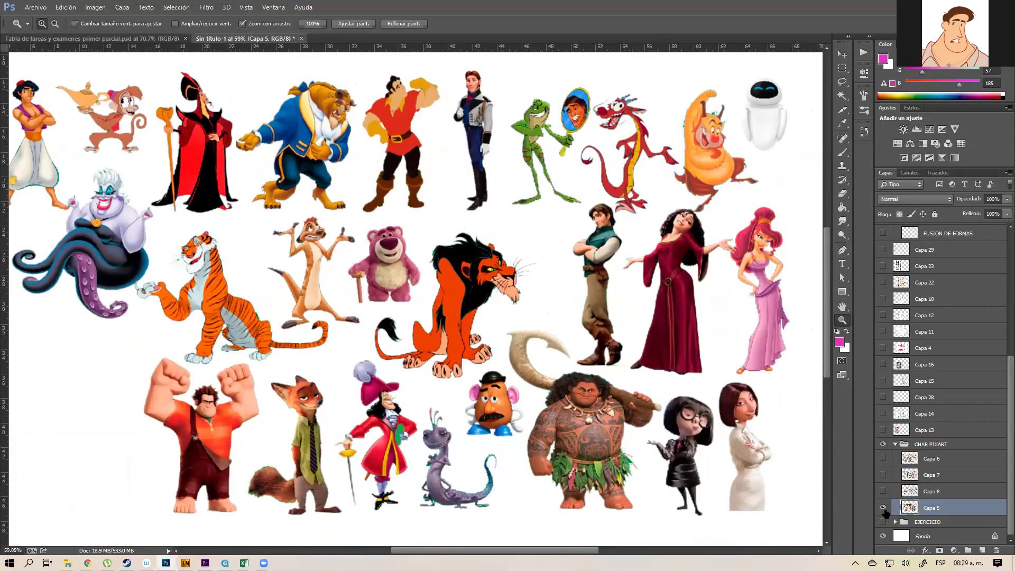
- Collapse and hide the CHAR PIXART group, then show and select the EJERCICIO group
click(895, 445)
click(883, 510)
click(882, 522)
click(928, 522)
drag(690, 459, 652, 458)
drag(797, 440, 754, 451)
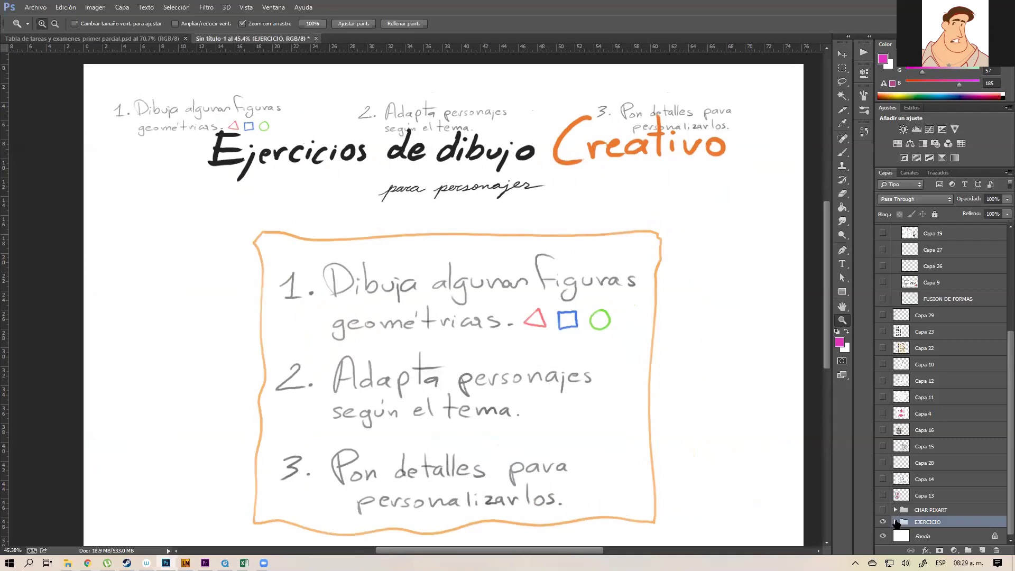
- Expand the EJERCICIO group and hide layers 01, 02 and 03, keeping only INDICACIONES shown
click(895, 522)
scroll(1001, 495, down, 2)
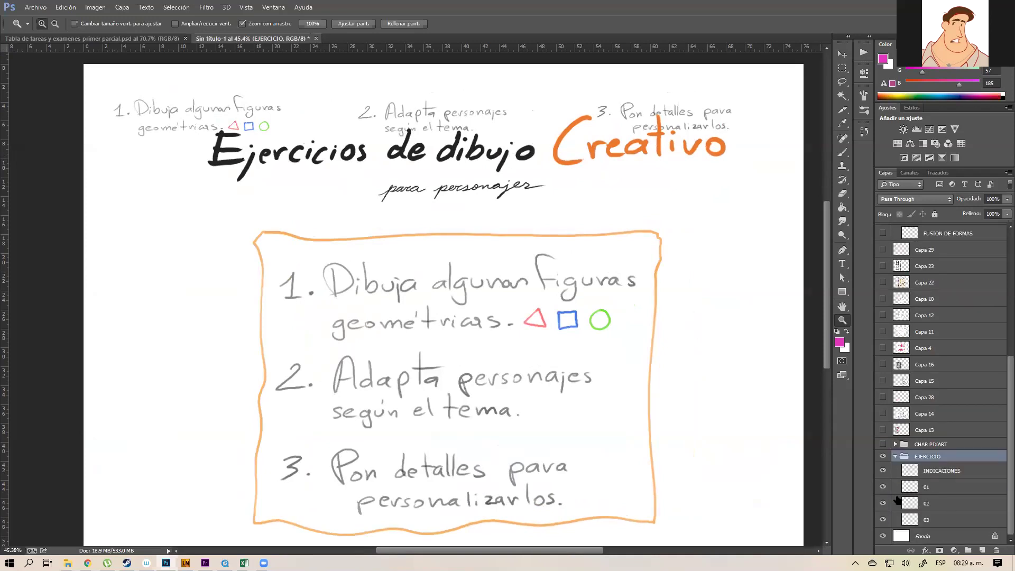
drag(883, 491, 883, 520)
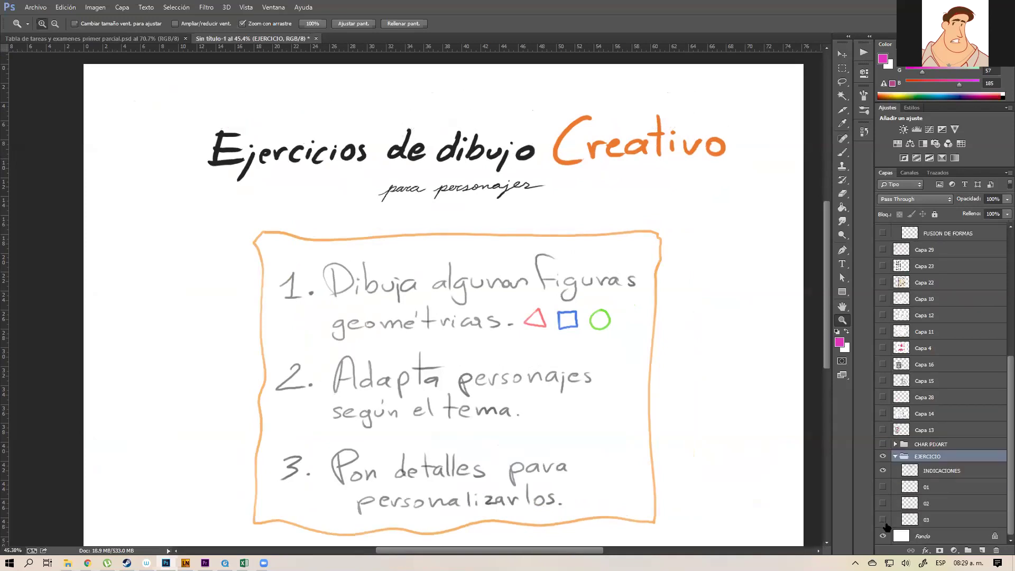
- Select the INDICACIONES layer and, with a brush of size 5, handwrite the themes "Cavernícolas" and "Perros" in pink after instruction 2
drag(557, 426, 542, 399)
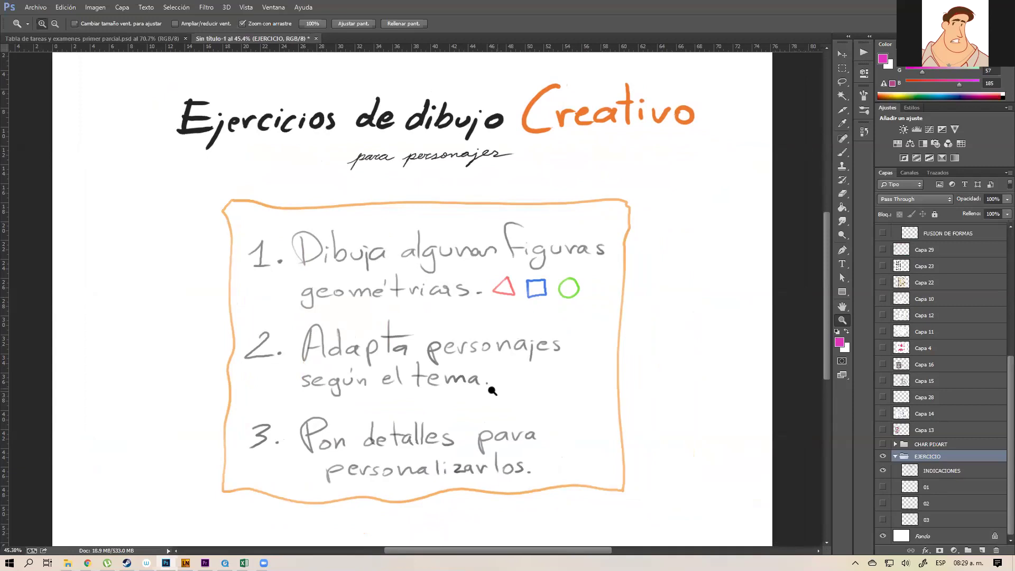
drag(500, 383, 576, 386)
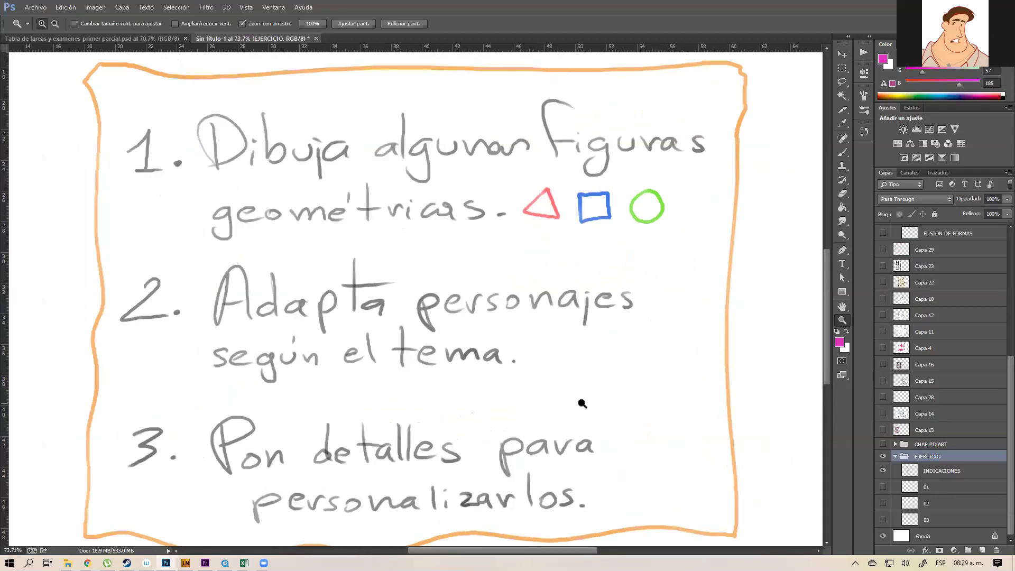
key(b)
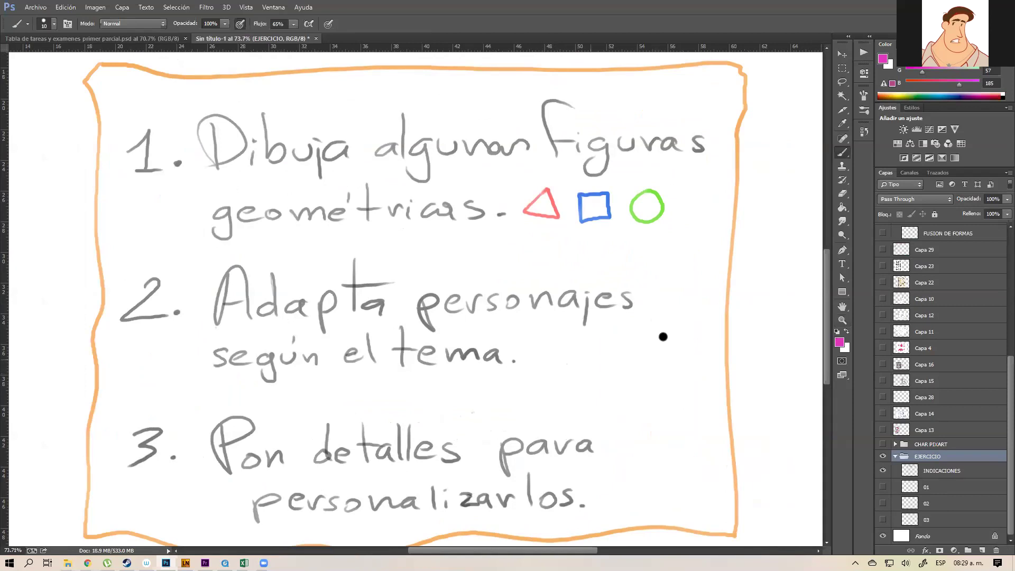
click(921, 476)
click(883, 473)
click(884, 473)
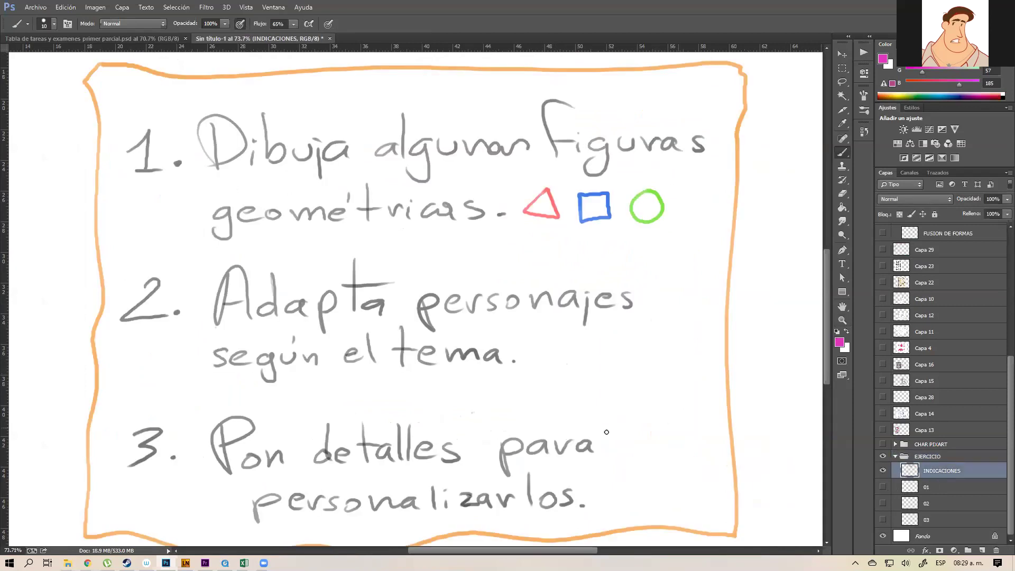
alt+right_click(532, 347)
alt+right_click(537, 348)
mouse_move(544, 334)
mouse_down()
mouse_move(540, 358)
mouse_move(564, 346)
mouse_up()
key(ctrl+z)
drag(567, 349, 655, 351)
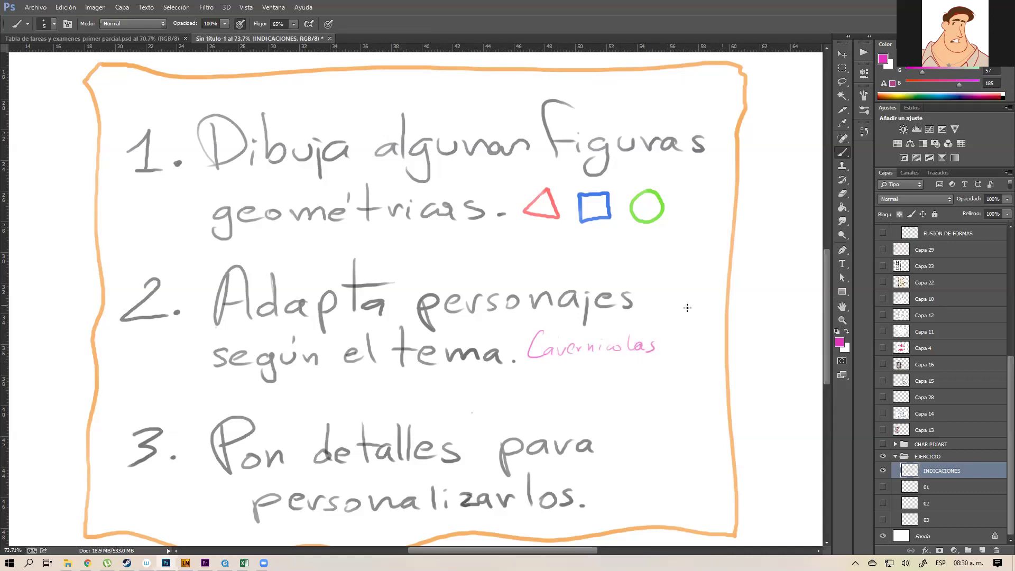
mouse_move(535, 391)
mouse_down()
mouse_move(540, 377)
mouse_move(593, 385)
mouse_up()
- Collapse and hide the EJERCICIO group, show and select Capa 22, and review the whole sheet of frog shape designs
click(896, 457)
click(883, 522)
click(883, 348)
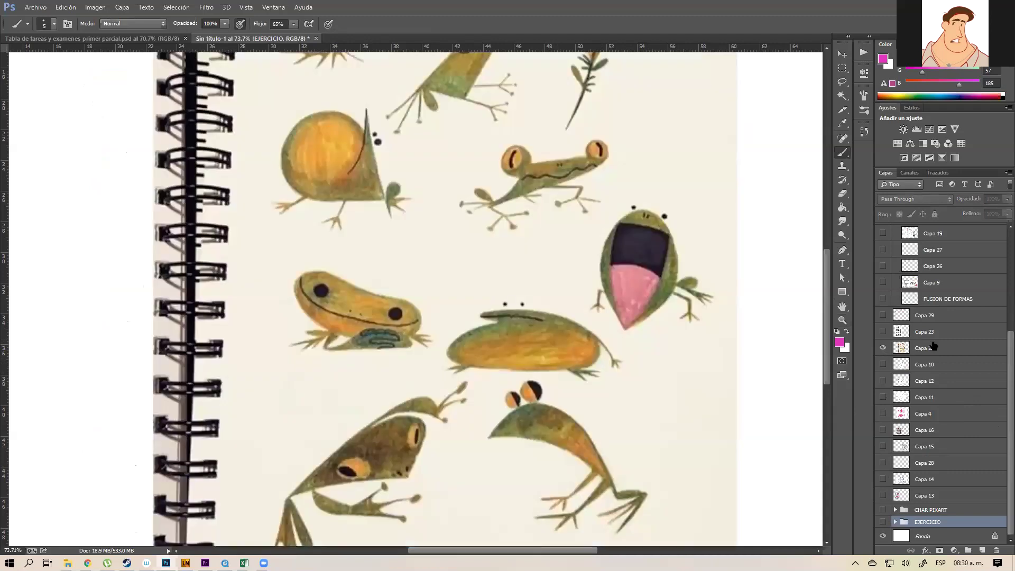
click(934, 346)
key(z)
drag(712, 383, 649, 402)
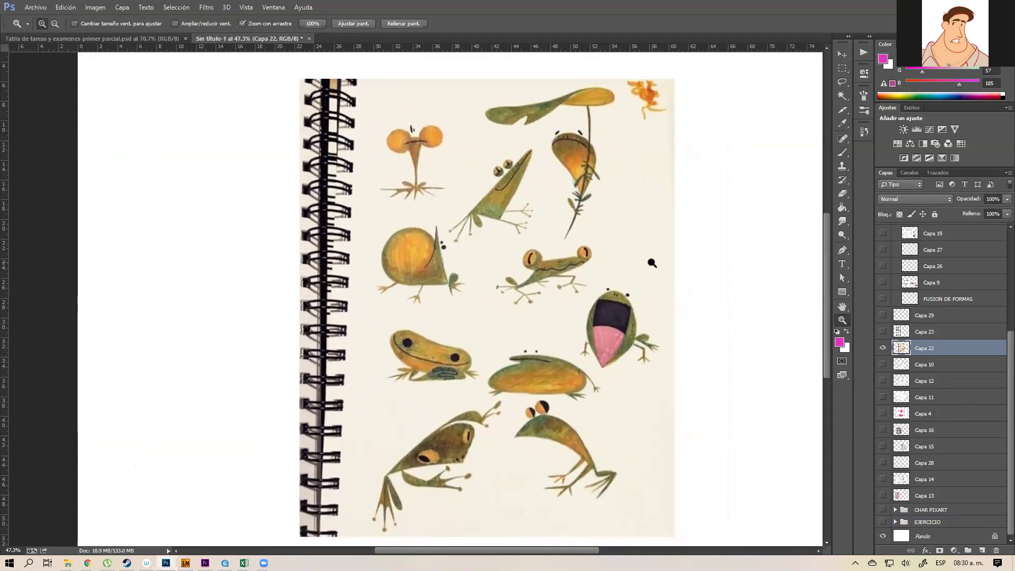
- Hide Capa 22, bring up the EJERCICIO instructions to reread them, and hide that group again
click(884, 349)
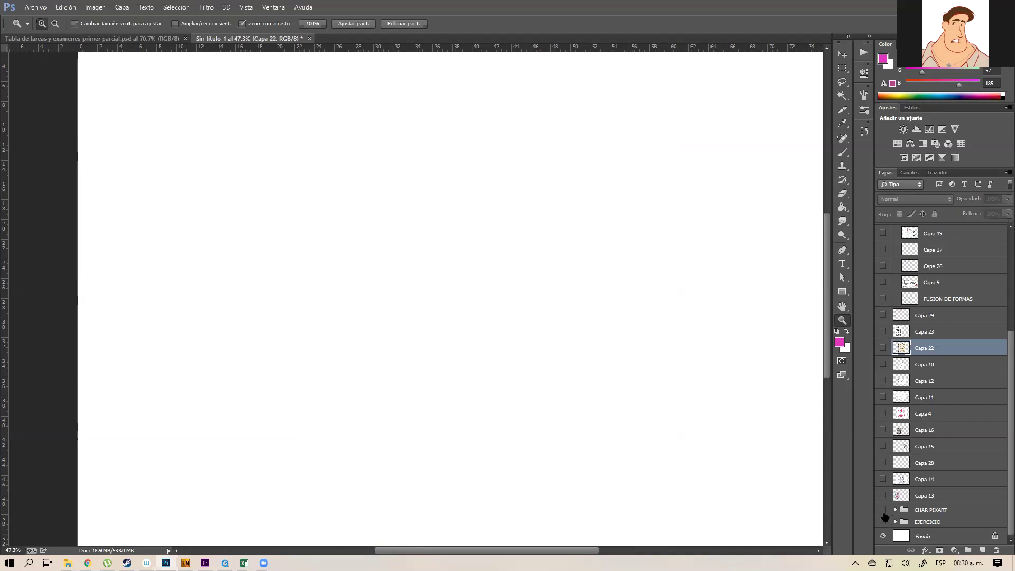
click(883, 522)
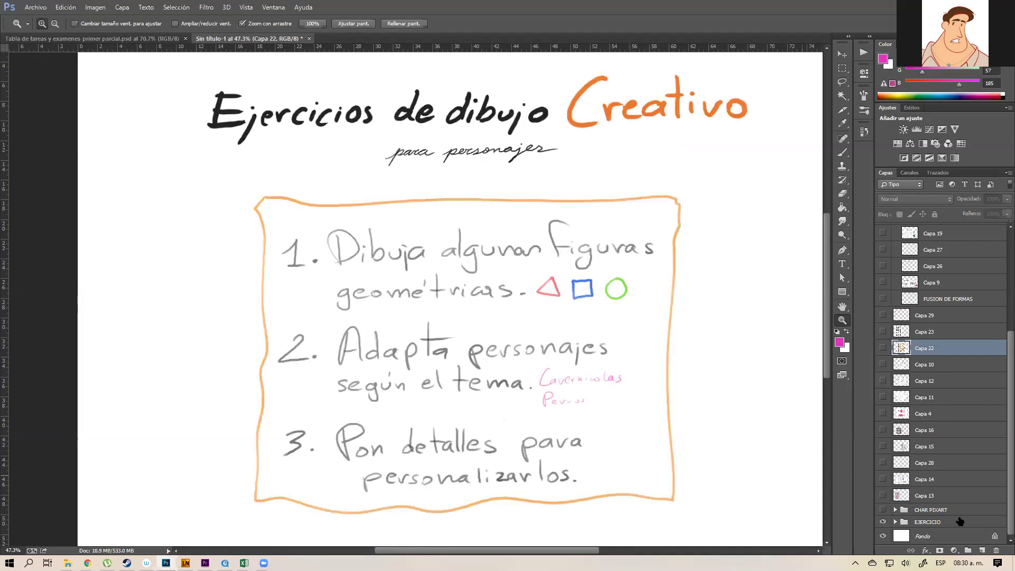
click(957, 524)
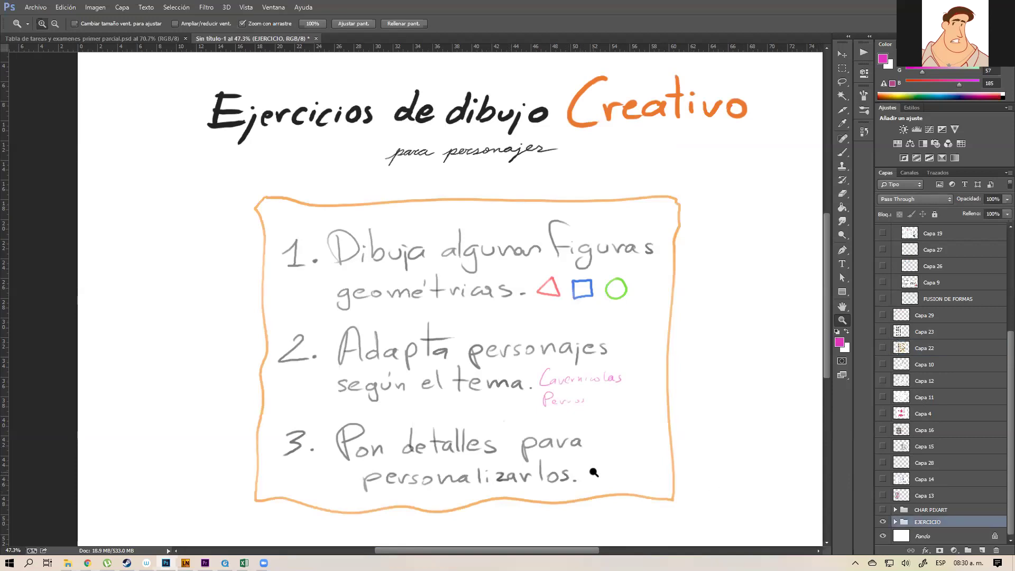
click(883, 522)
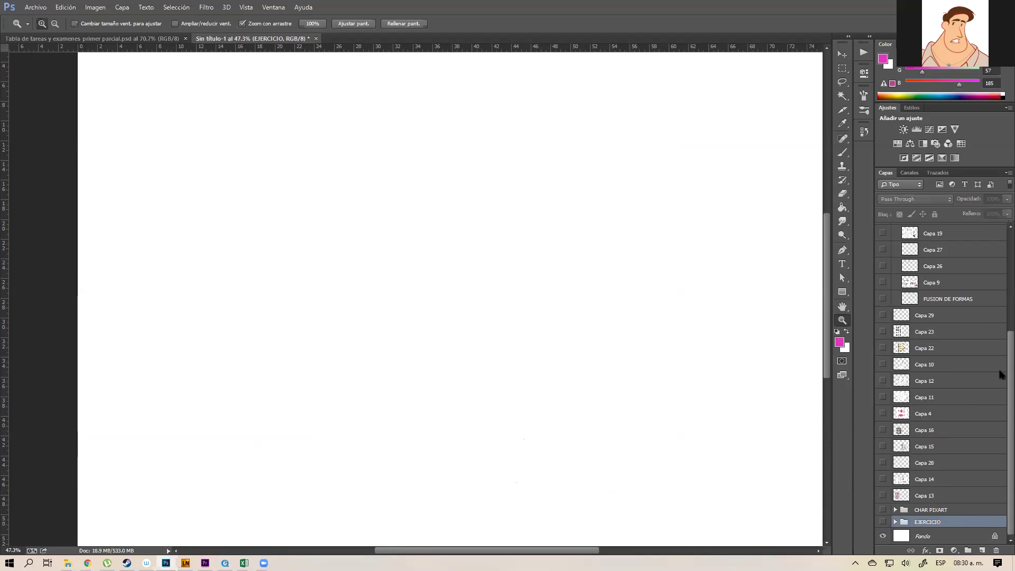
- Show layers Capa 3 and 02 inside the 02 group and examine the hunched man built from a circle and a rectangle
scroll(1002, 359, up, 5)
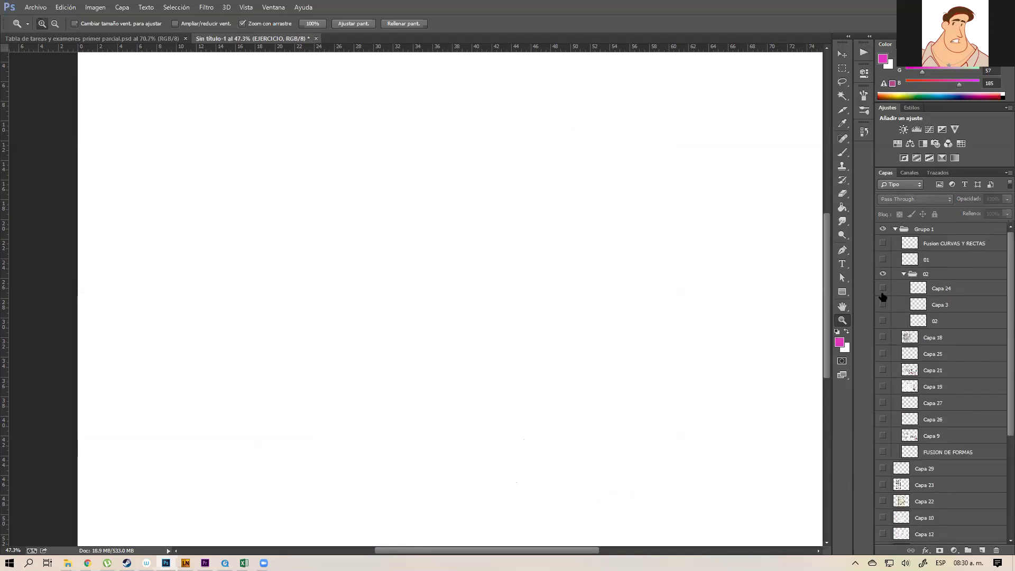
click(883, 301)
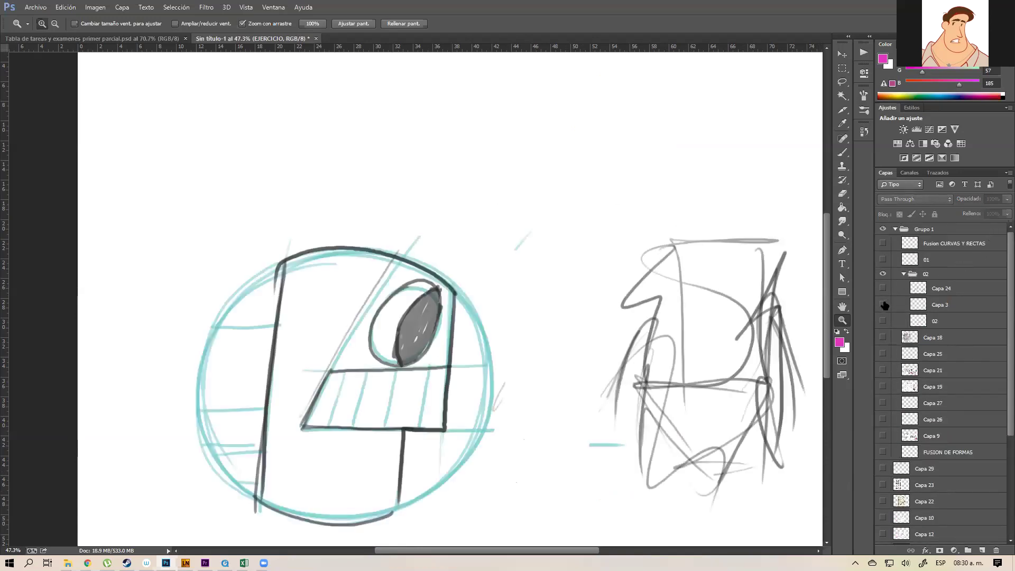
mouse_move(798, 356)
mouse_down()
mouse_move(771, 386)
mouse_move(596, 385)
mouse_move(671, 386)
mouse_move(643, 358)
mouse_up()
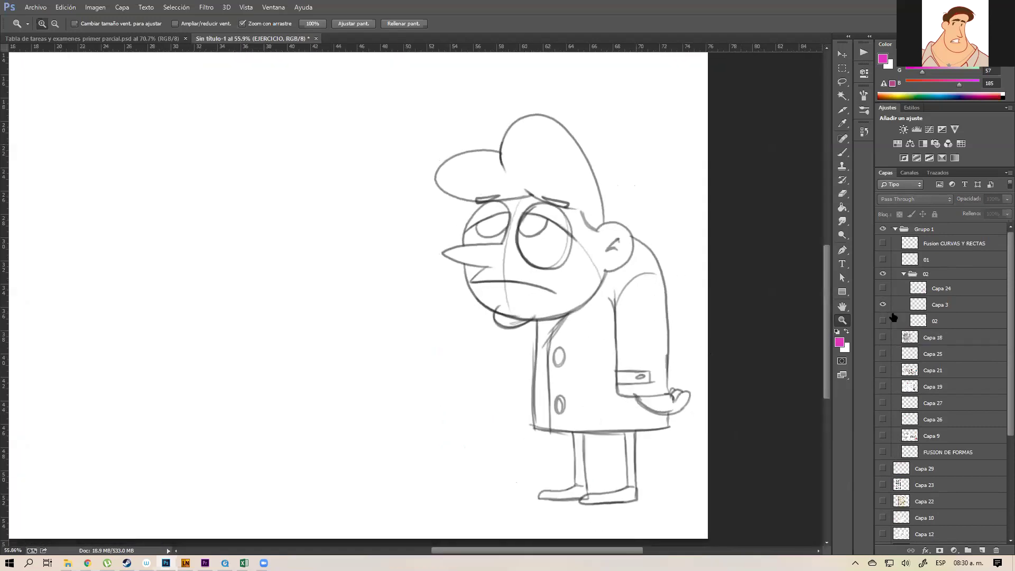
click(883, 321)
click(932, 323)
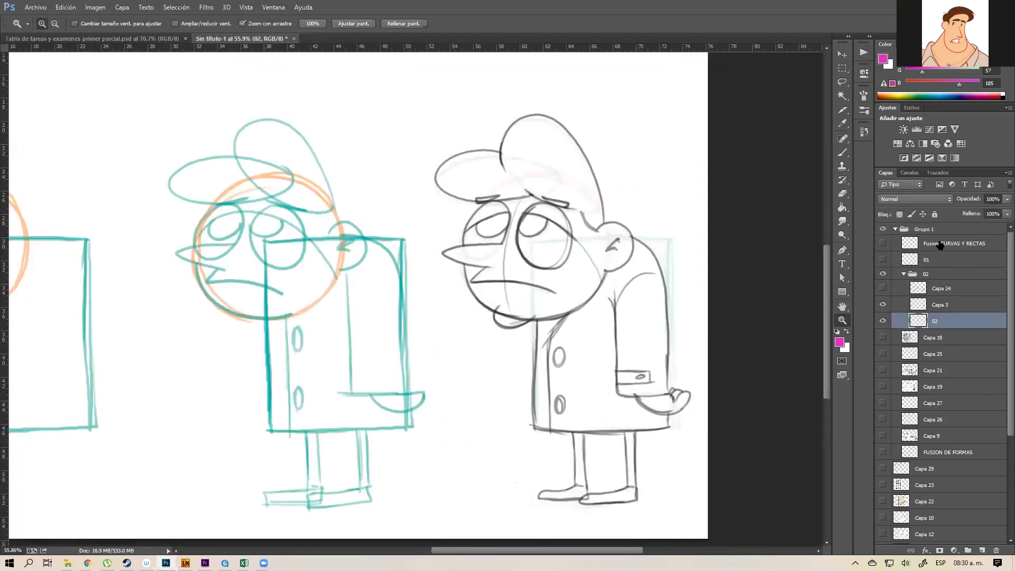
drag(526, 385, 508, 390)
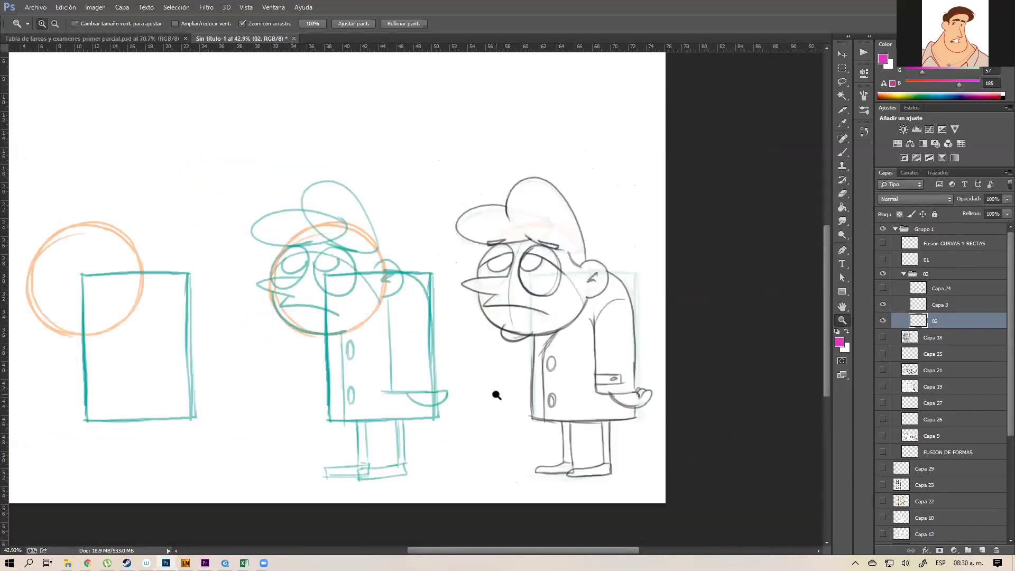
- Hide layers 02 and Capa 3, and collapse and hide the 02 group
click(883, 321)
click(883, 304)
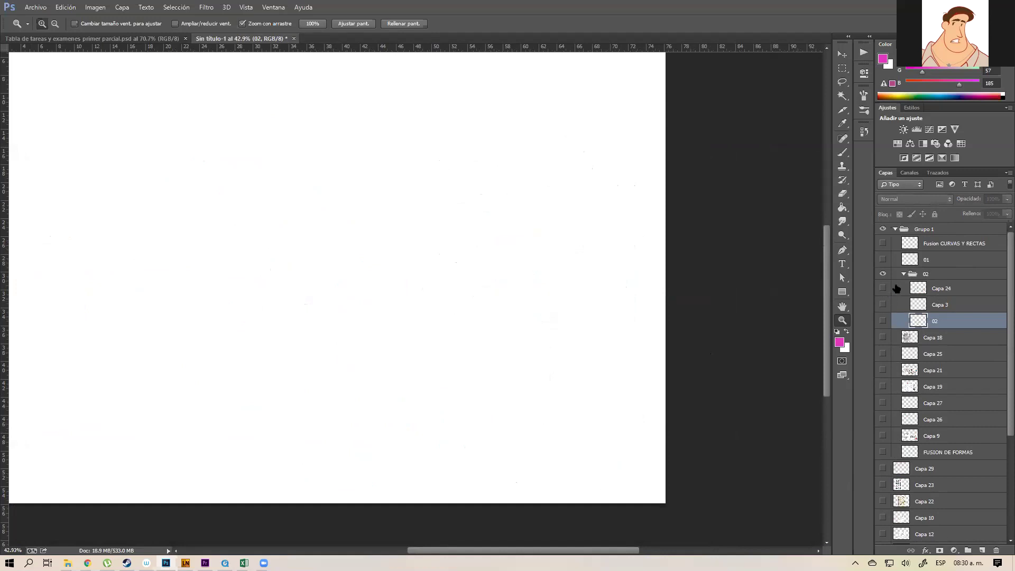
click(902, 275)
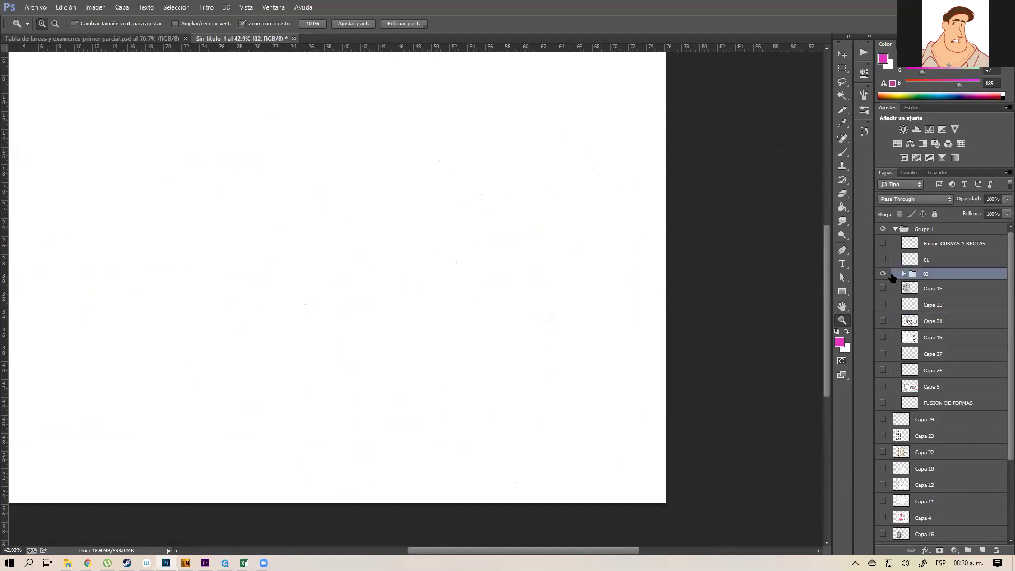
click(883, 274)
- Show the EJERCICIO group again and expand it to reveal its layers
scroll(1001, 395, down, 2)
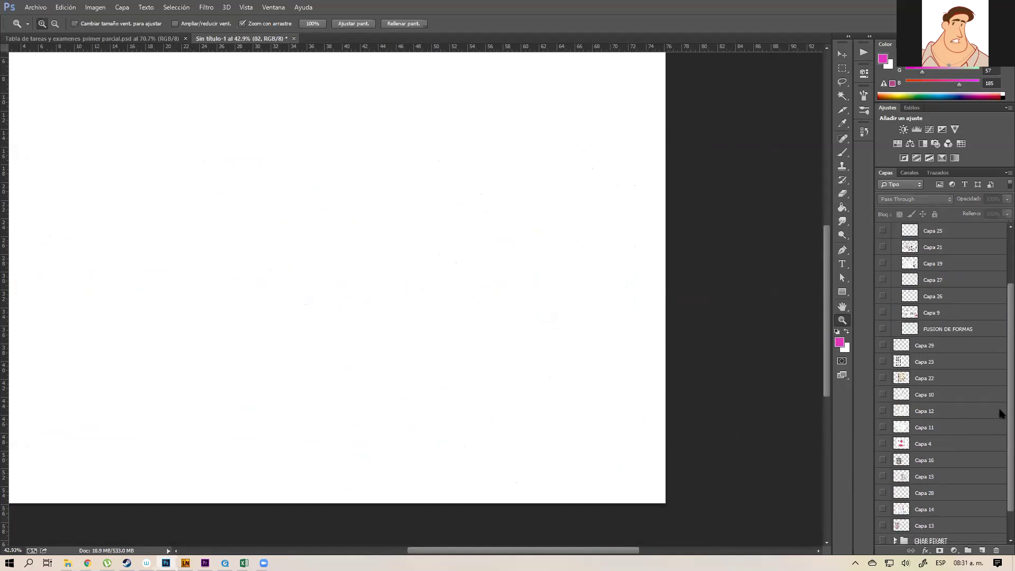
scroll(1001, 394, down, 1)
click(883, 522)
click(896, 522)
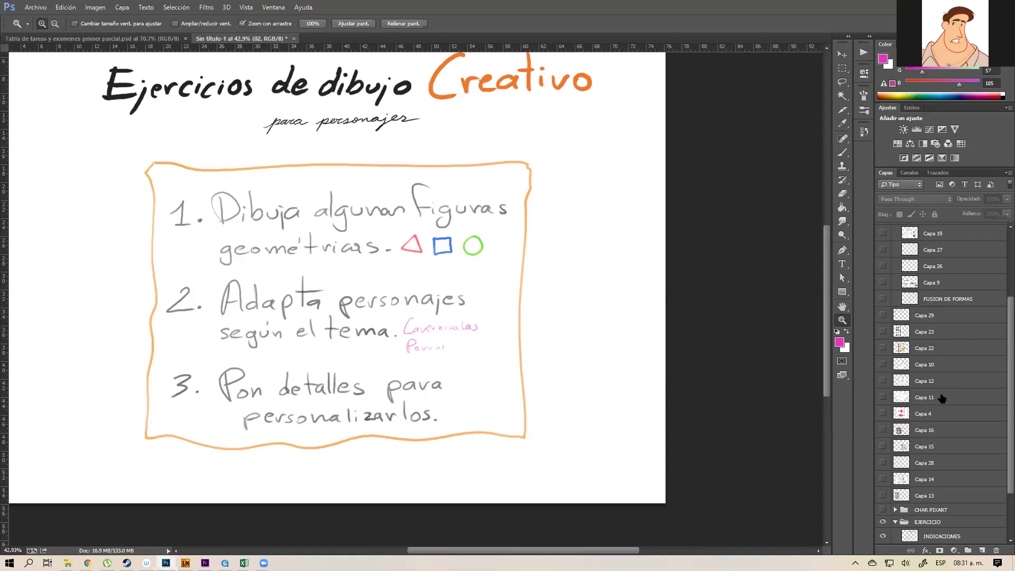
scroll(1003, 515, down, 3)
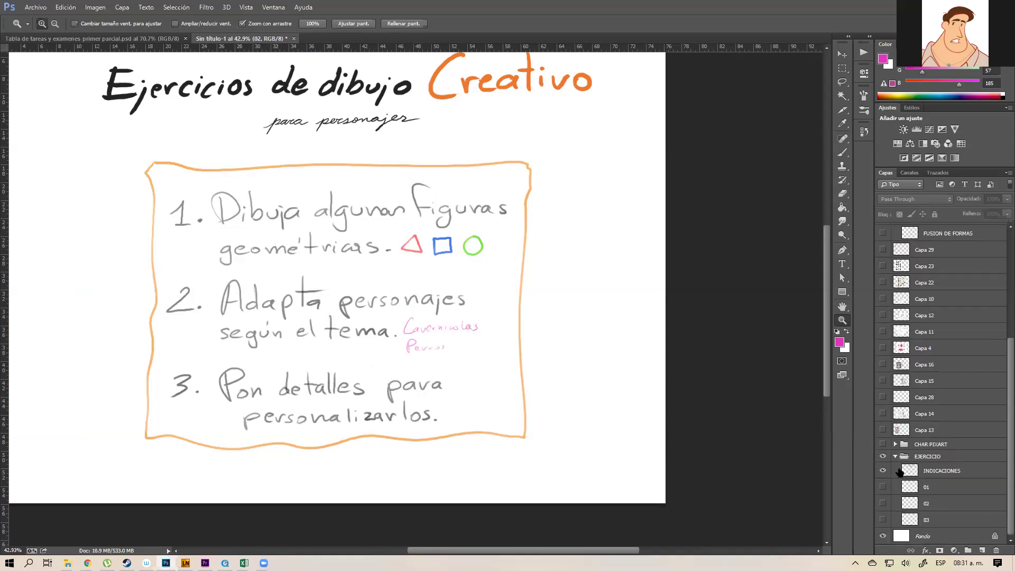
- Hide the INDICACIONES layer and show layers 01, 02 and 03 with the three exercise headings
click(883, 471)
click(883, 470)
click(883, 487)
click(883, 471)
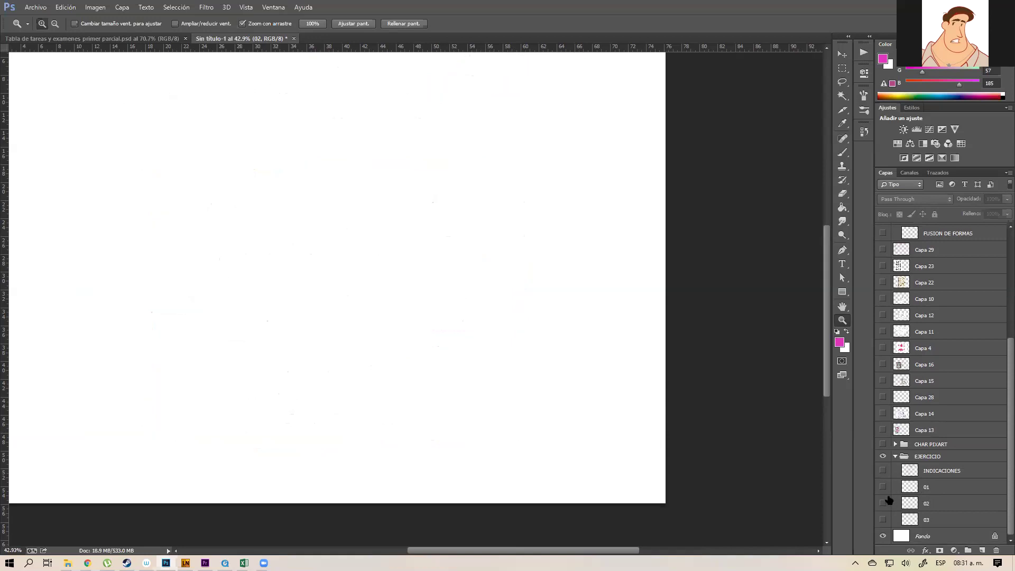
drag(597, 401, 603, 422)
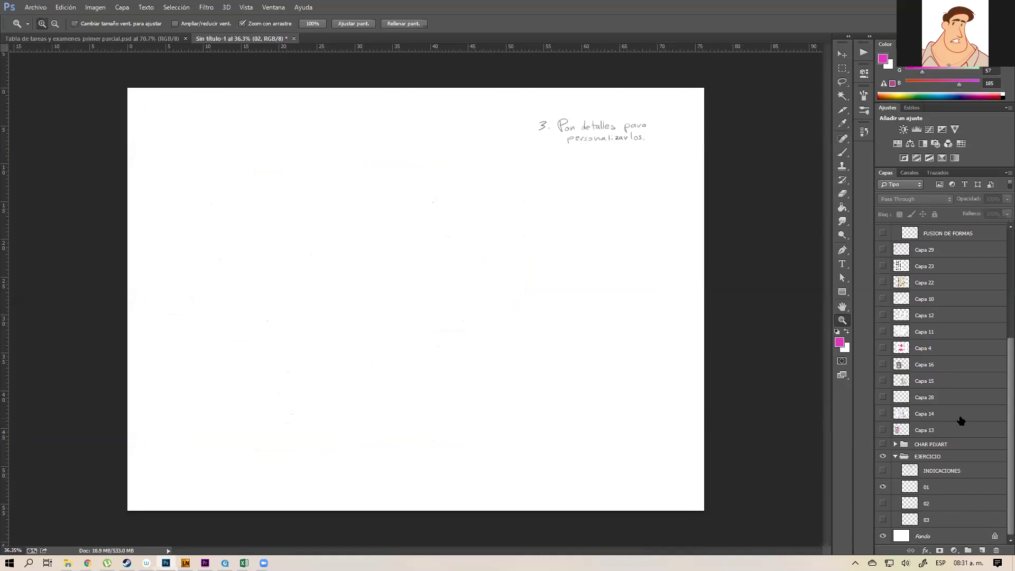
click(882, 503)
click(884, 520)
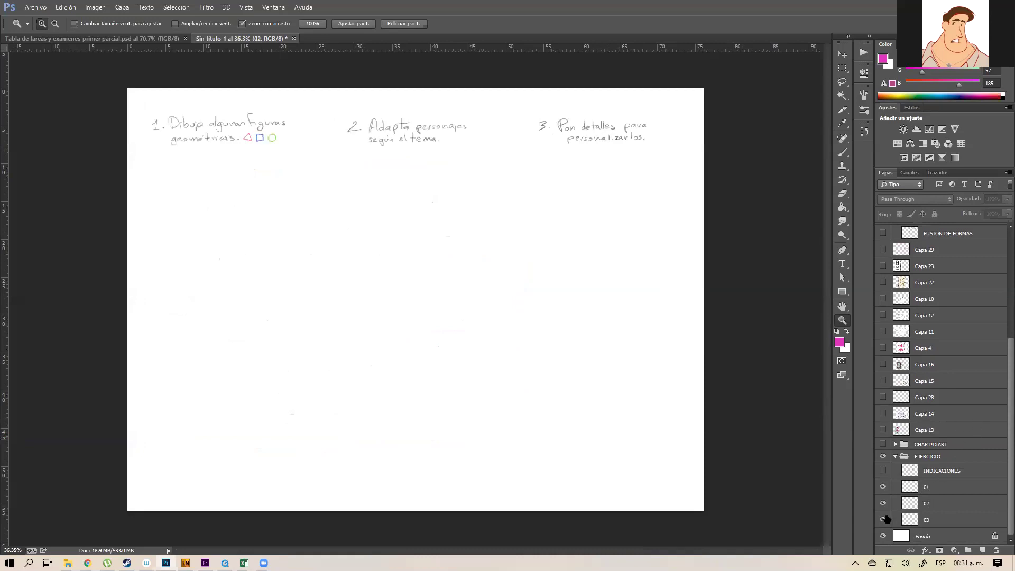
- Hide layers 01 and 02, keep only layer 03 with the geometric figures heading shown, and select it for brushwork
click(933, 487)
drag(509, 434, 540, 446)
key(b)
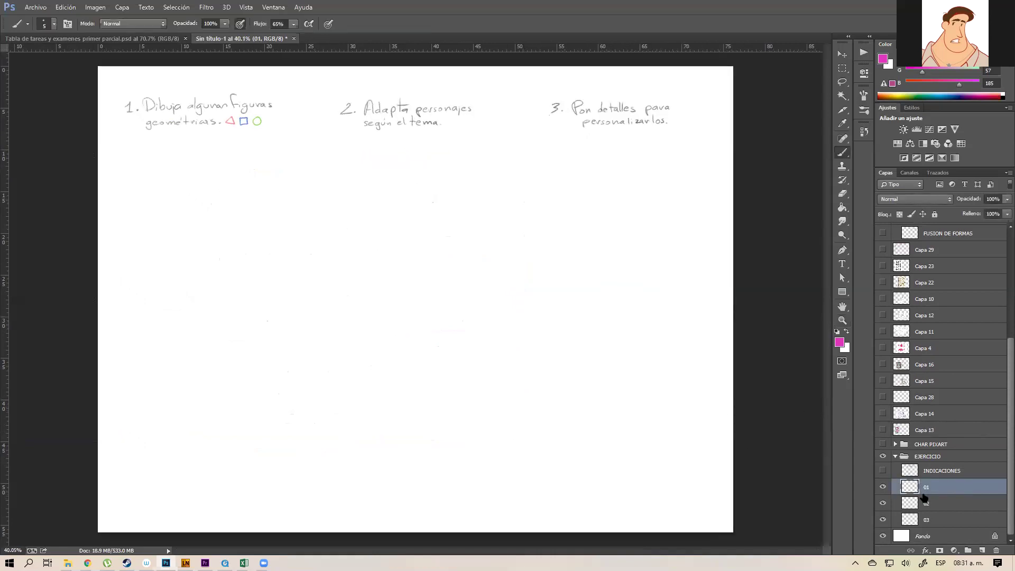
click(883, 520)
click(882, 504)
drag(482, 405, 514, 415)
key(ctrl+z)
click(882, 487)
click(883, 520)
click(918, 523)
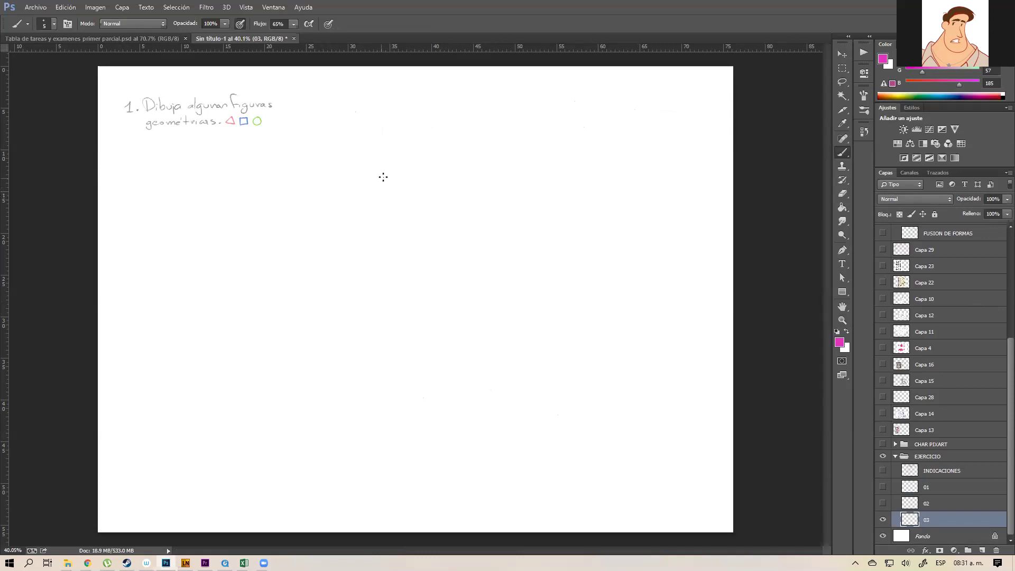
- Sketch a pink circle near the page's upper middle and a tilted half circle on a narrow post beside it
drag(354, 174, 407, 184)
drag(577, 252, 489, 303)
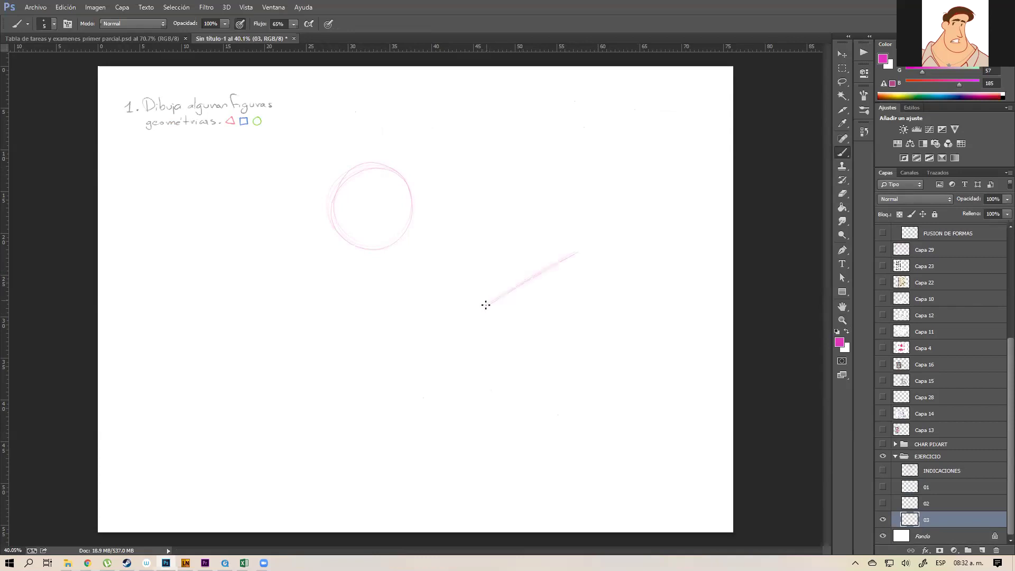
mouse_move(578, 251)
mouse_down()
mouse_move(484, 284)
mouse_move(487, 304)
mouse_up()
mouse_move(526, 282)
mouse_down()
mouse_move(526, 338)
mouse_move(543, 269)
mouse_move(528, 365)
mouse_up()
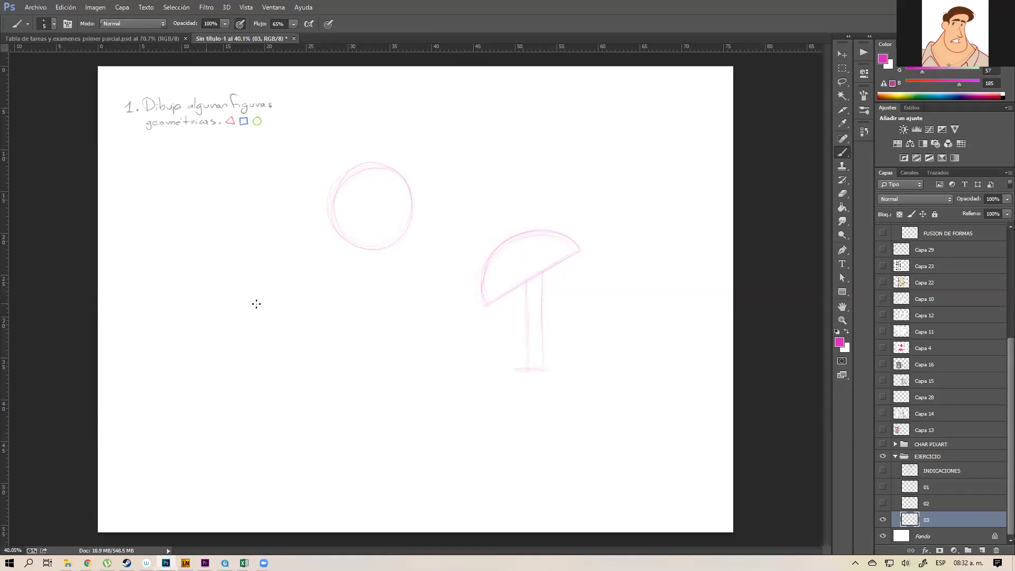
- Sketch a wide rectangle in the page's left half and an inverted triangle resting point-to-point on a rounded triangle beside it
drag(193, 350, 251, 351)
mouse_move(300, 307)
mouse_down()
mouse_move(306, 355)
mouse_move(289, 355)
mouse_move(308, 343)
mouse_move(300, 312)
mouse_move(201, 302)
mouse_up()
drag(294, 354, 305, 355)
mouse_move(369, 337)
mouse_down()
mouse_move(395, 392)
mouse_move(441, 355)
mouse_move(408, 401)
mouse_move(450, 344)
mouse_up()
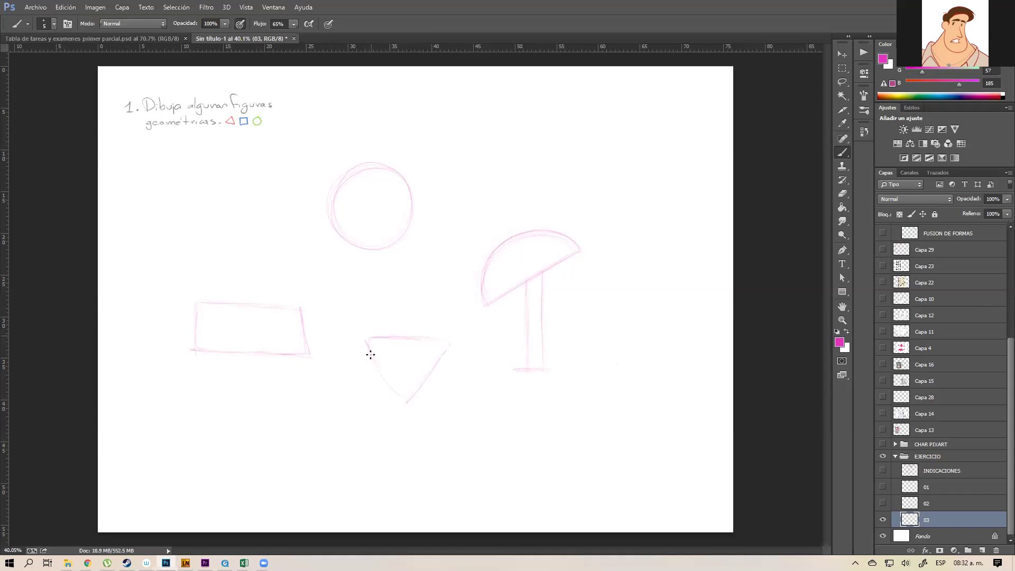
drag(408, 399, 454, 348)
mouse_move(411, 406)
mouse_down()
mouse_move(379, 454)
mouse_move(375, 436)
mouse_move(392, 447)
mouse_move(386, 452)
mouse_move(419, 450)
mouse_move(427, 432)
mouse_move(419, 416)
mouse_move(440, 450)
mouse_move(411, 447)
mouse_move(431, 432)
mouse_move(436, 447)
mouse_move(415, 405)
mouse_move(437, 445)
mouse_move(407, 398)
mouse_move(374, 444)
mouse_up()
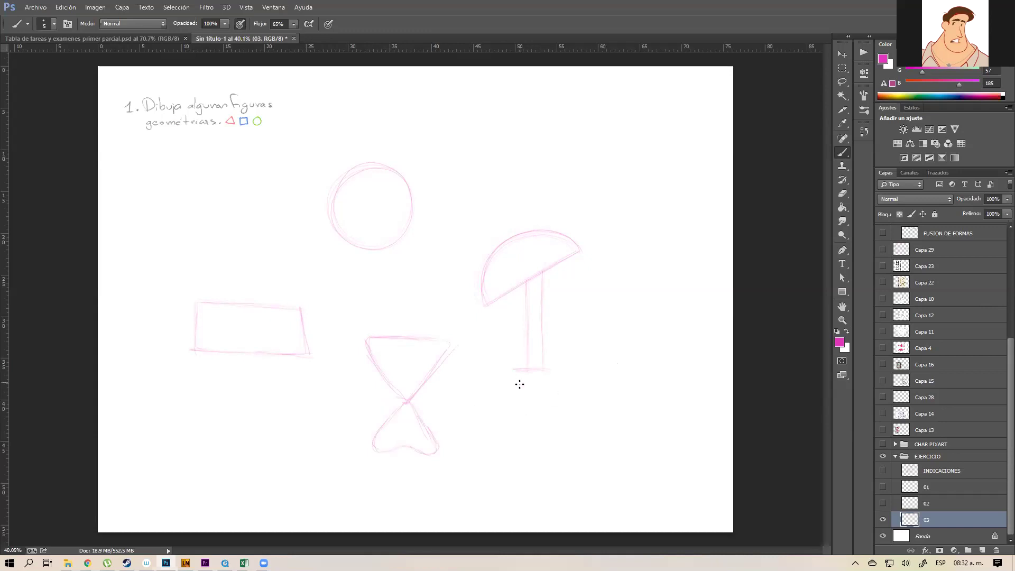
- Change the screen mode to enlarge the work area and sketch a slanted four-sided figure with a curved edge near the page's right side
key(f)
key(space)
mouse_move(601, 379)
mouse_down()
mouse_move(451, 388)
mouse_move(498, 368)
mouse_up()
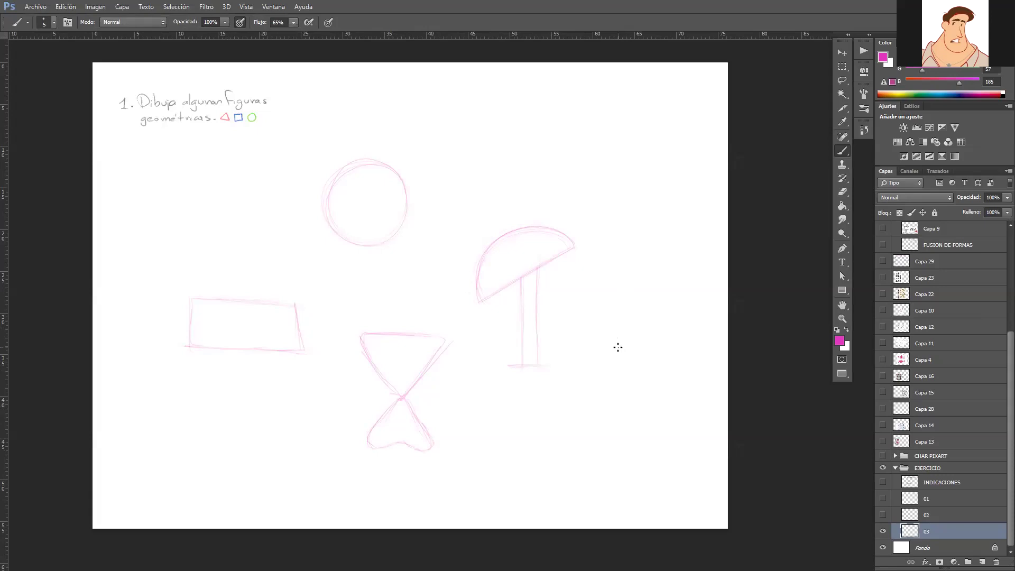
mouse_move(652, 305)
mouse_down()
mouse_move(612, 356)
mouse_move(610, 377)
mouse_move(687, 333)
mouse_up()
mouse_move(618, 341)
mouse_down()
mouse_move(690, 288)
mouse_move(689, 332)
mouse_up()
- Handwrite "(Cavernícolas)" in pink beside the first exercise heading
drag(307, 81, 303, 120)
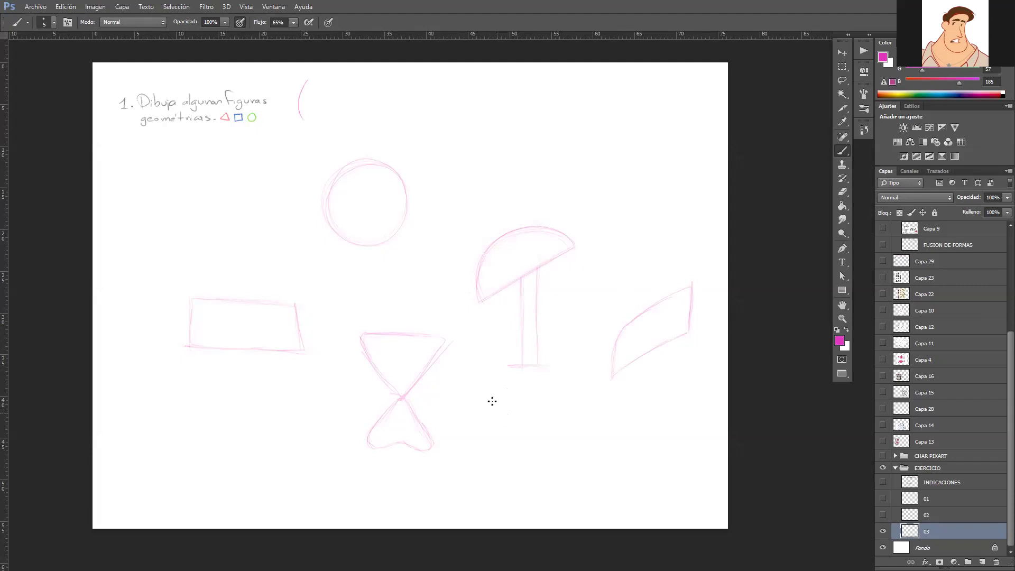
mouse_move(316, 96)
mouse_down()
mouse_move(314, 110)
mouse_move(370, 108)
mouse_move(372, 97)
mouse_move(382, 106)
mouse_up()
drag(385, 102, 426, 112)
- Add a tapered four-sided body overlapping and extending below the slanted curved figure
drag(692, 332, 699, 382)
mouse_move(654, 342)
mouse_down()
mouse_move(649, 414)
mouse_move(707, 387)
mouse_up()
drag(625, 236, 612, 257)
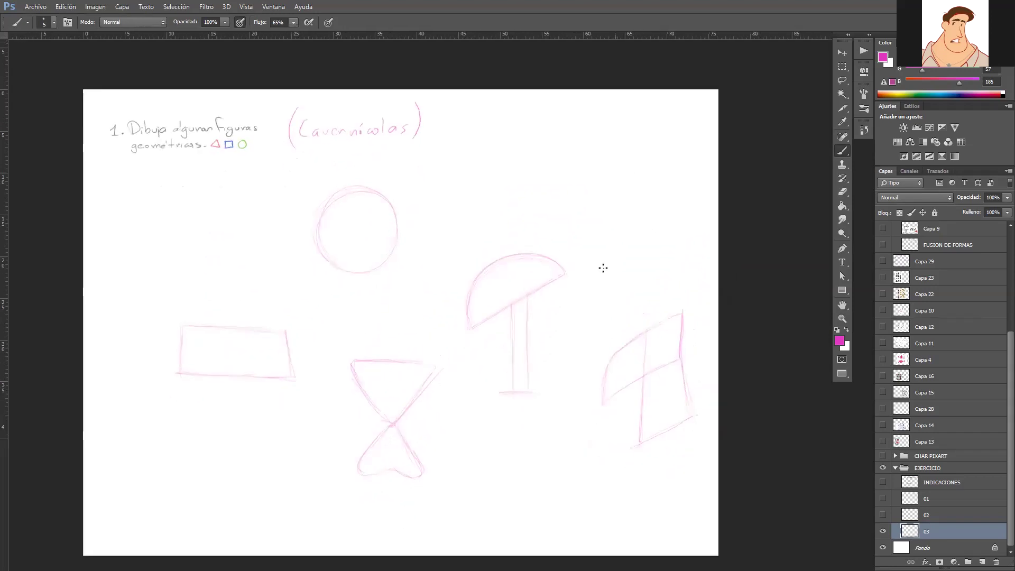
- Sketch a trapezoid with a narrow top and wide base in the page's upper-right area
mouse_move(604, 155)
mouse_down()
mouse_move(639, 155)
mouse_move(606, 155)
mouse_move(582, 222)
mouse_move(651, 231)
mouse_up()
drag(644, 153, 677, 222)
drag(609, 159, 580, 226)
drag(580, 226, 628, 228)
mouse_move(628, 284)
mouse_down()
mouse_move(658, 229)
mouse_move(649, 248)
mouse_up()
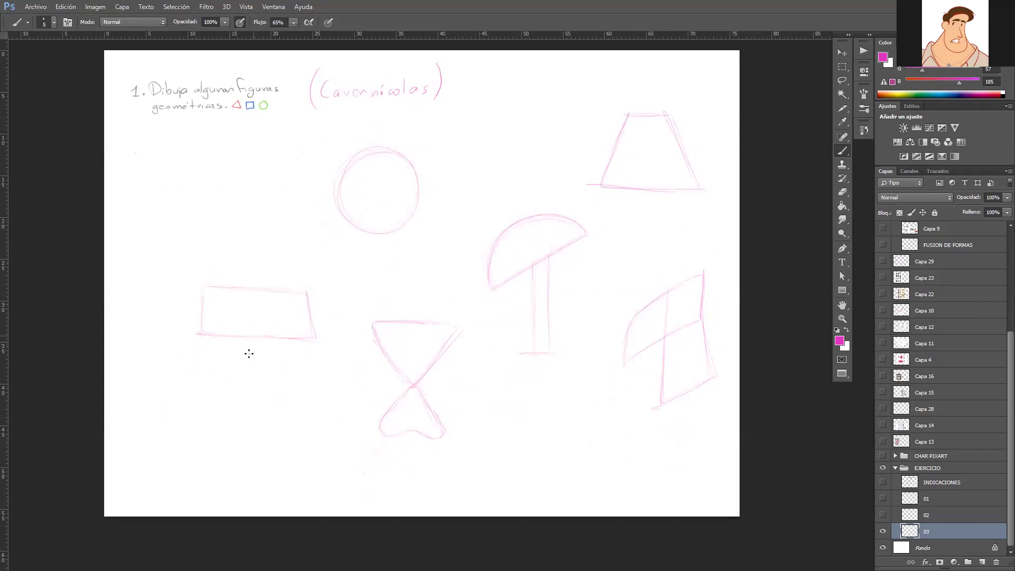
- Add a narrow post with a baseline under the wide rectangle and sketch a flat-bottomed arch above it
drag(248, 384, 247, 395)
drag(280, 339, 280, 380)
drag(180, 191, 263, 175)
mouse_move(191, 161)
mouse_down()
mouse_move(175, 240)
mouse_move(214, 240)
mouse_move(166, 240)
mouse_move(266, 239)
mouse_up()
drag(266, 182, 268, 240)
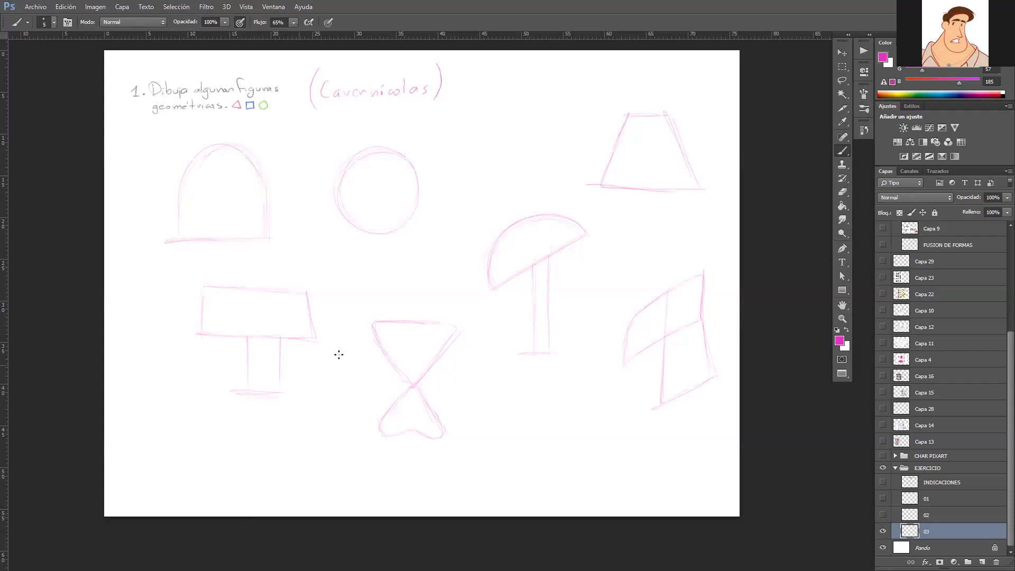
- Select the wide rectangle with its post and move it down and slightly left on the page
key(l)
mouse_move(297, 272)
mouse_down()
mouse_move(215, 403)
mouse_move(290, 269)
mouse_up()
key(v)
drag(312, 385, 284, 426)
key(m)
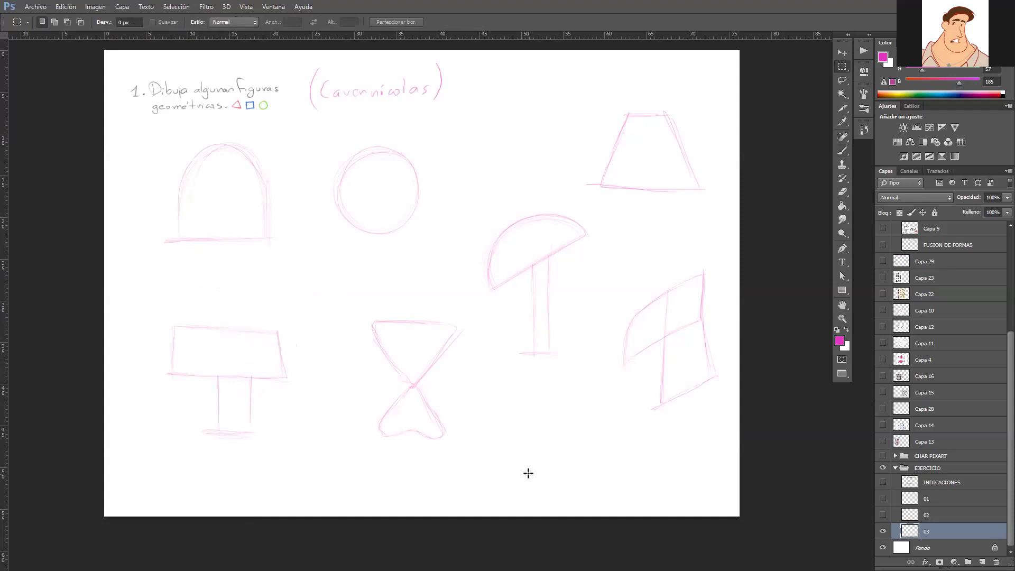
- Select the circle and shift it slightly right and down, away from the arch
key(l)
mouse_move(385, 132)
mouse_down()
mouse_move(355, 247)
mouse_move(399, 215)
mouse_move(426, 226)
mouse_up()
key(v)
key(m)
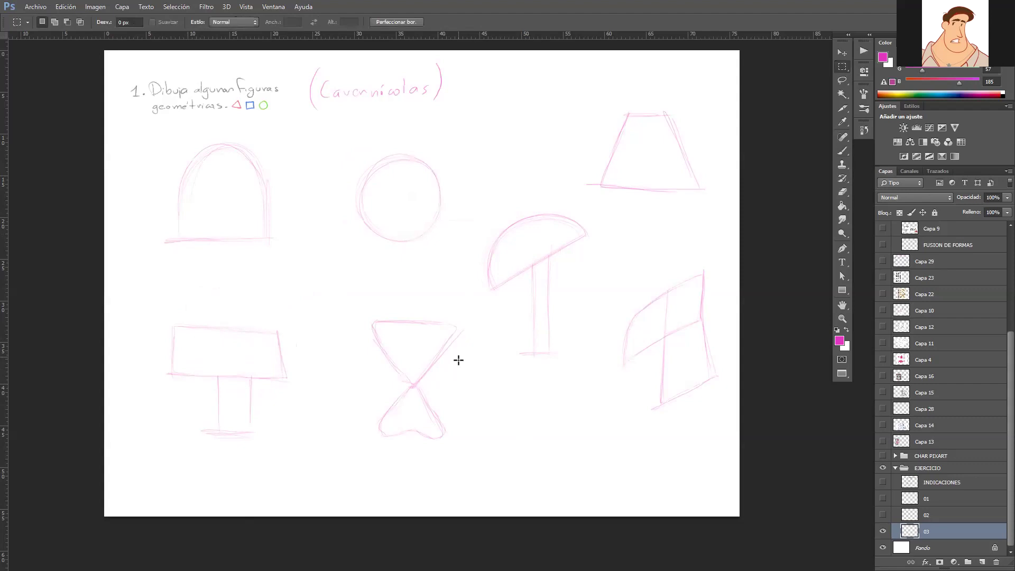
- Scale the slanted half-dome figure and its post down to about 65% and reposition it slightly higher
key(l)
mouse_move(571, 197)
mouse_down()
mouse_move(575, 367)
mouse_move(584, 208)
mouse_move(586, 220)
mouse_up()
key(ctrl+t)
drag(558, 320, 552, 314)
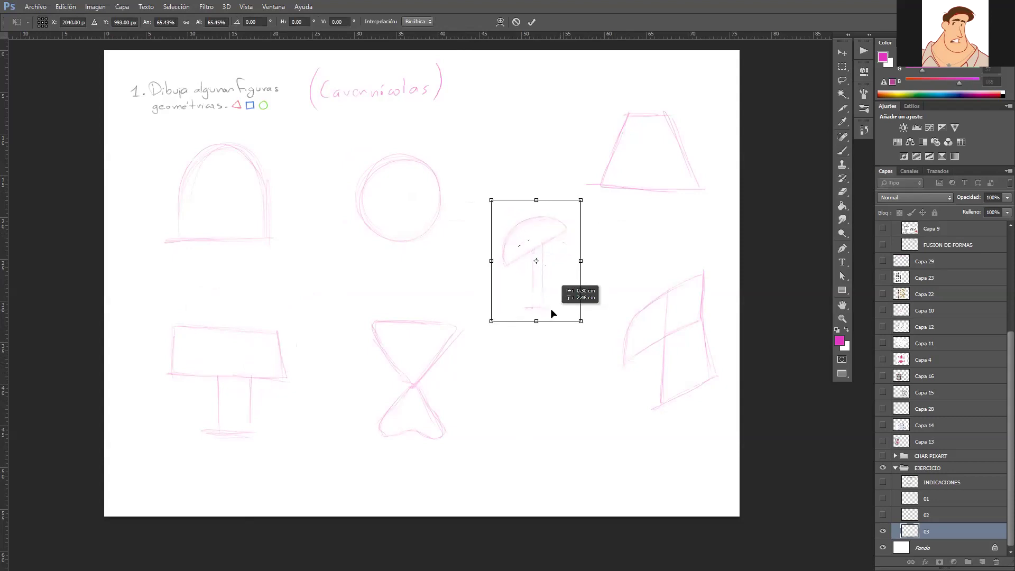
key(Return)
- Select the trapezoid in the page's upper-right area, scale it down slightly and deselect it
mouse_move(644, 89)
mouse_down()
mouse_move(622, 249)
mouse_move(636, 113)
mouse_up()
key(ctrl+t)
drag(702, 97, 699, 102)
drag(668, 215, 661, 211)
key(Return)
key(ctrl+d)
key(m)
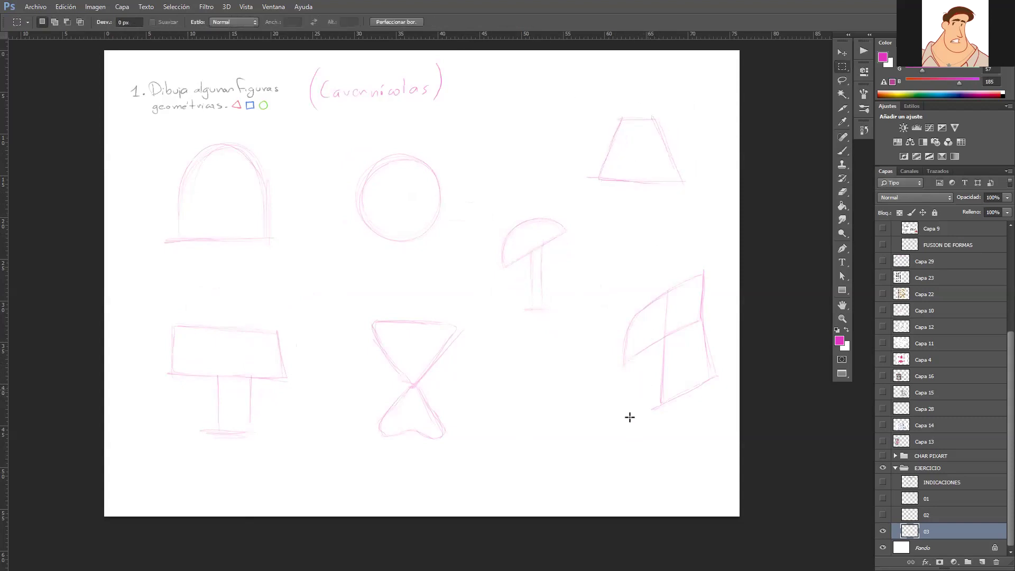
- Sketch an inverted trapezoid with a wide top and narrow base between the hourglass and the slanted curved figure
key(b)
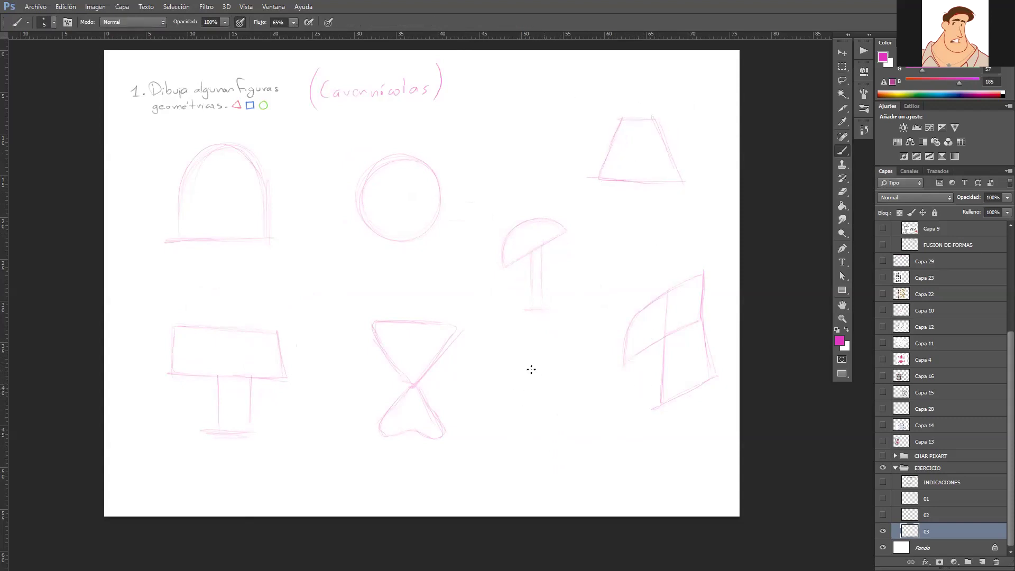
drag(487, 372, 568, 377)
mouse_move(494, 388)
mouse_down()
mouse_move(519, 485)
mouse_move(495, 479)
mouse_move(558, 478)
mouse_up()
drag(569, 429, 585, 386)
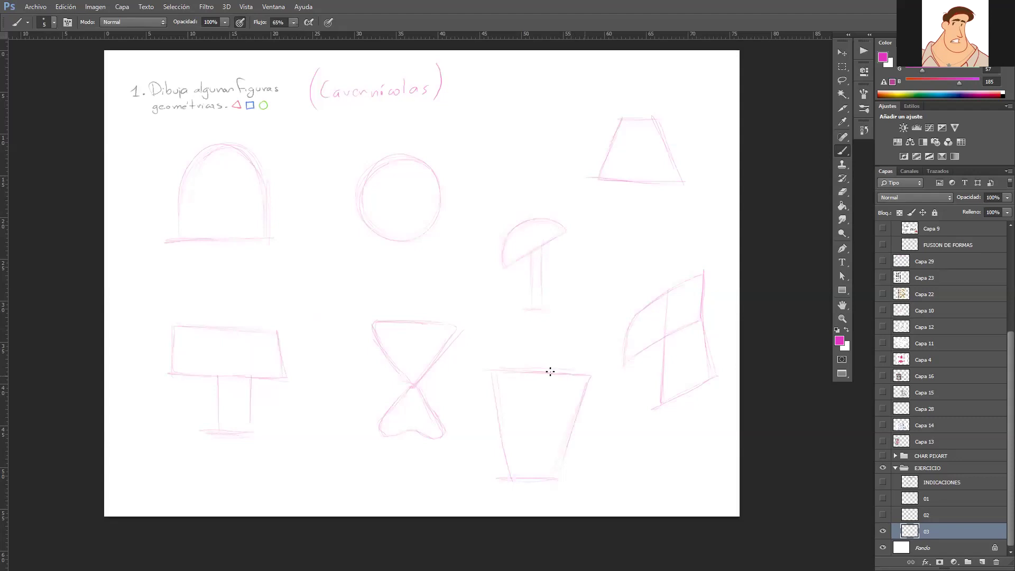
drag(485, 368, 497, 421)
- Erase part of the slanted curved figure's tapered body, redraw it as a four-sided panel, and add a short post with a baseline below
key(z)
mouse_move(569, 433)
mouse_down()
mouse_move(555, 454)
mouse_move(601, 447)
mouse_up()
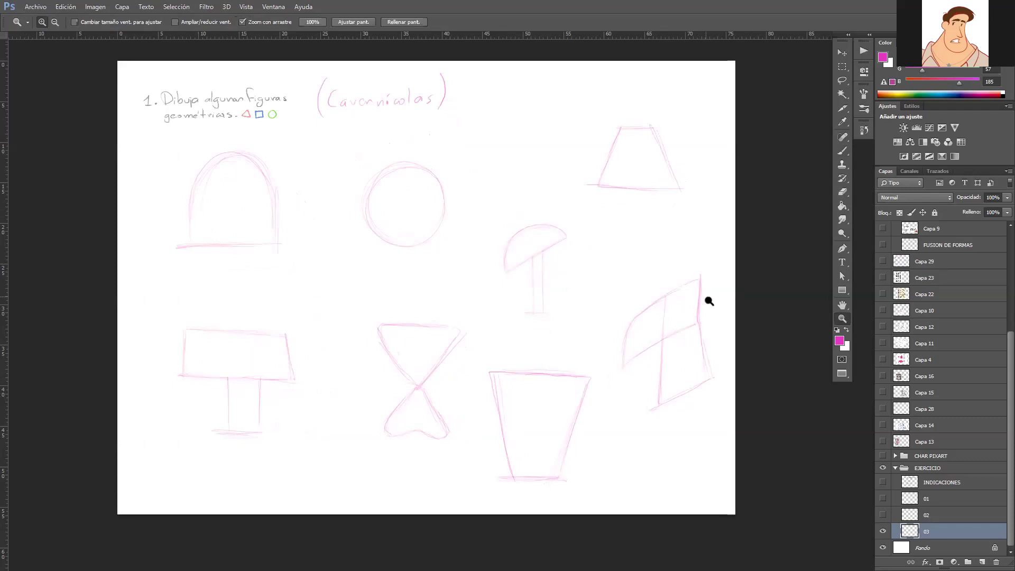
key(e)
alt+right_click(698, 336)
mouse_move(705, 288)
mouse_down()
mouse_move(716, 344)
mouse_move(697, 403)
mouse_move(699, 386)
mouse_move(684, 403)
mouse_move(688, 388)
mouse_move(655, 406)
mouse_move(677, 351)
mouse_move(634, 415)
mouse_up()
key(b)
mouse_move(666, 298)
mouse_down()
mouse_move(655, 373)
mouse_move(714, 363)
mouse_move(711, 301)
mouse_up()
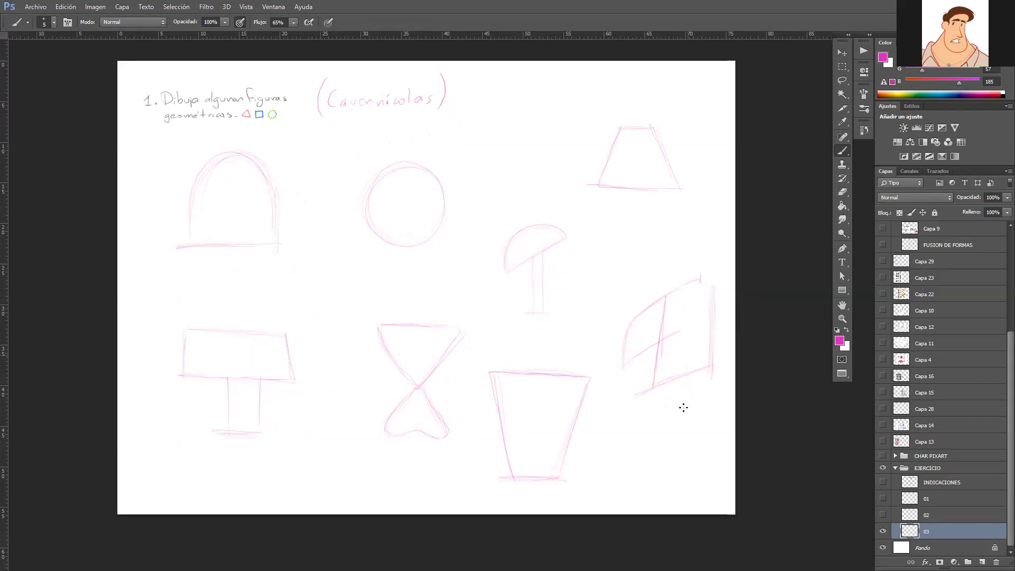
drag(658, 406, 705, 406)
mouse_move(711, 370)
mouse_down()
mouse_move(712, 407)
mouse_move(722, 406)
mouse_up()
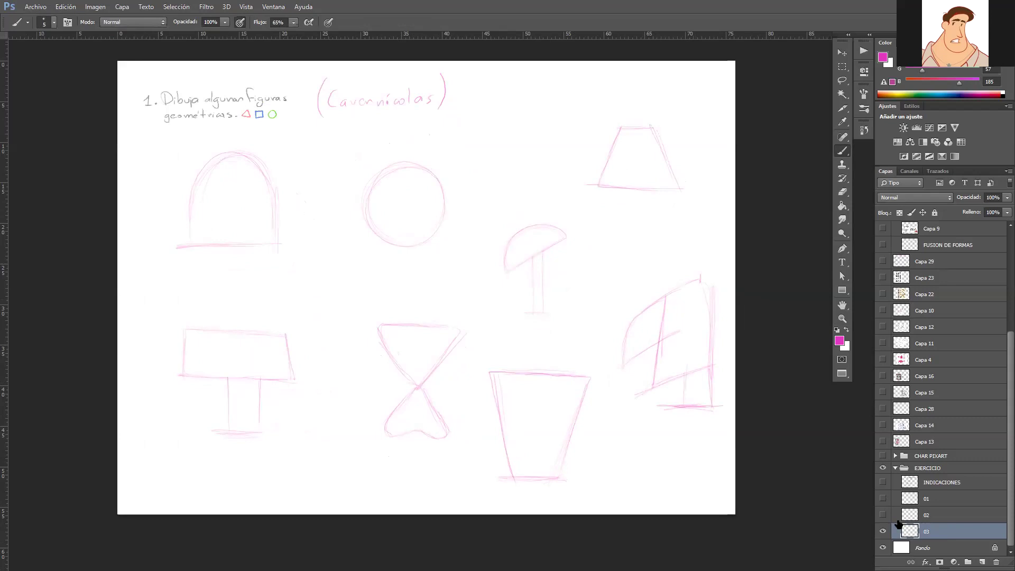
- Scale the pink "(Cavernícolas)" text to about 74% width and 44% height and place it beneath the first exercise heading
key(l)
mouse_move(470, 85)
mouse_down()
mouse_move(431, 67)
mouse_move(396, 147)
mouse_move(470, 82)
mouse_move(446, 86)
mouse_move(417, 118)
mouse_move(433, 136)
mouse_up()
key(ctrl+t)
drag(422, 208, 260, 244)
drag(227, 198, 264, 227)
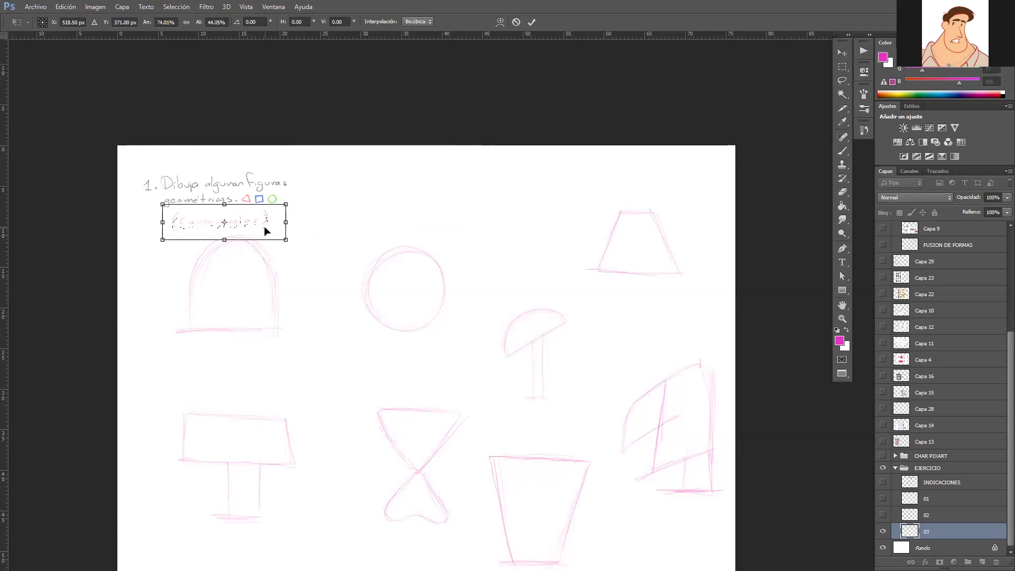
- Show layer 02 and move the handwritten "(Cavernicolas)" note beneath the "Adapta personajes según el tema" heading
key(Return)
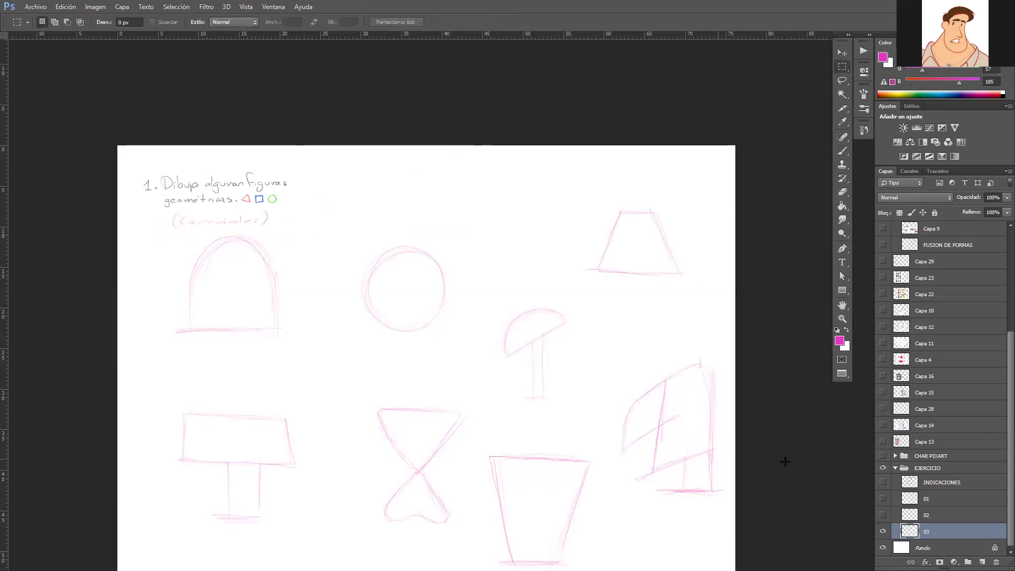
click(883, 515)
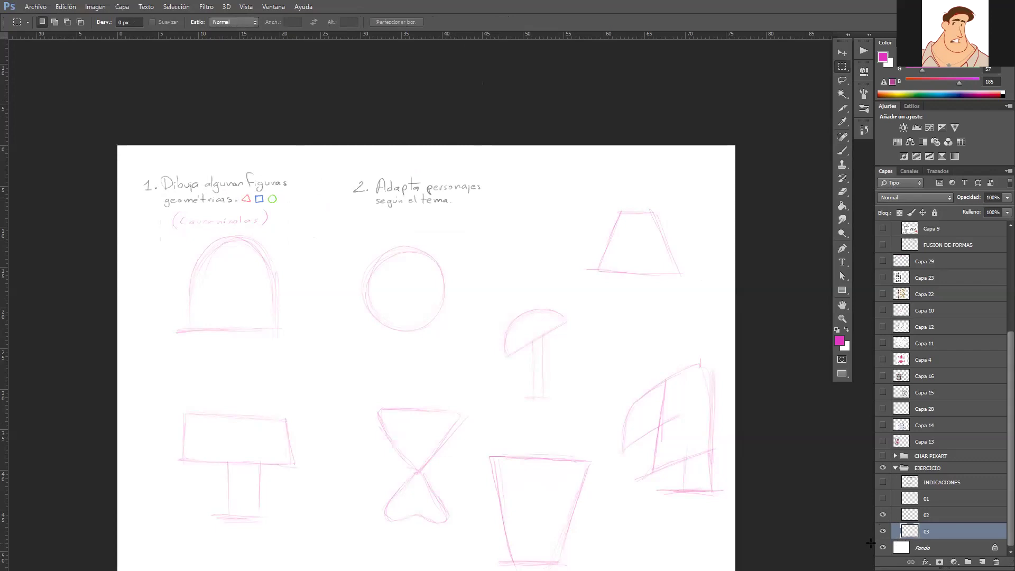
key(l)
mouse_move(278, 214)
mouse_down()
mouse_move(188, 212)
mouse_move(221, 235)
mouse_move(277, 216)
mouse_move(442, 227)
mouse_move(455, 218)
mouse_up()
key(v)
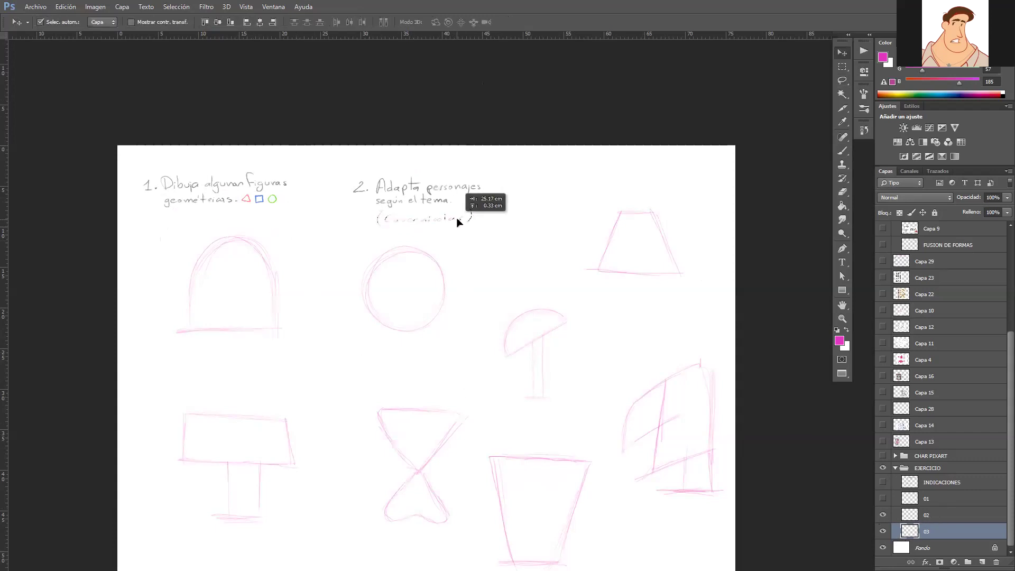
key(z)
click(411, 349)
drag(411, 348, 372, 349)
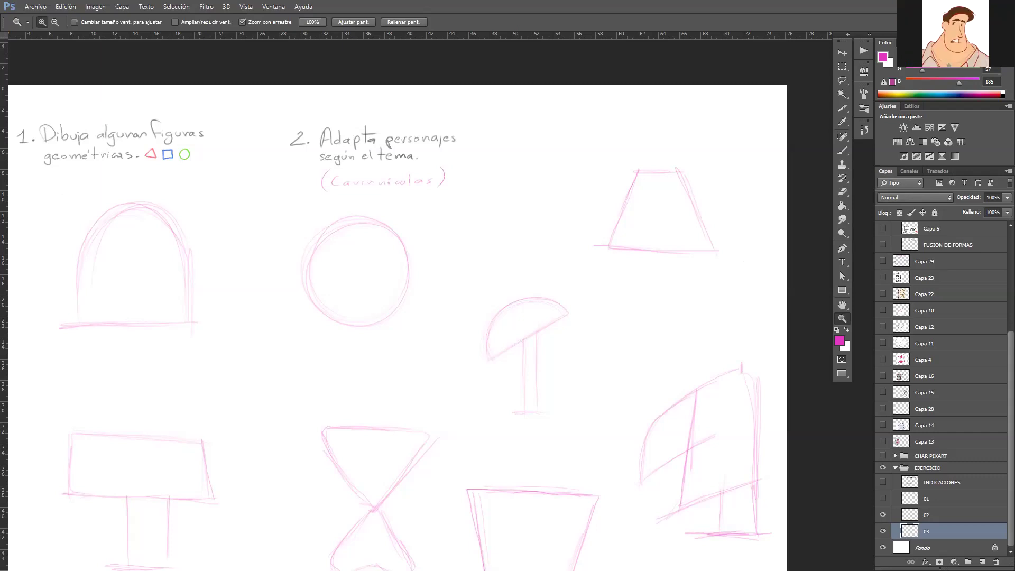
key(super)
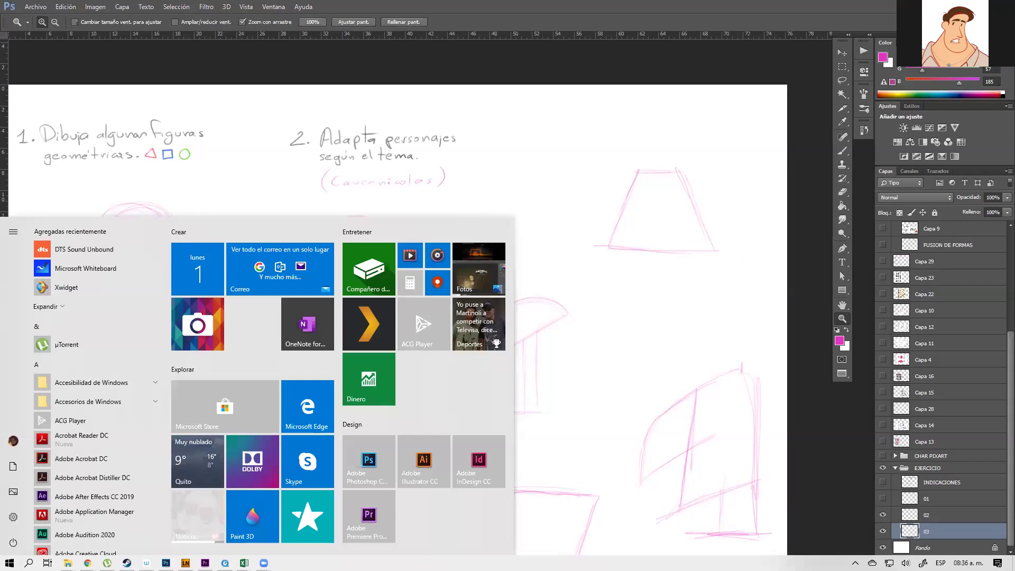
key(Escape)
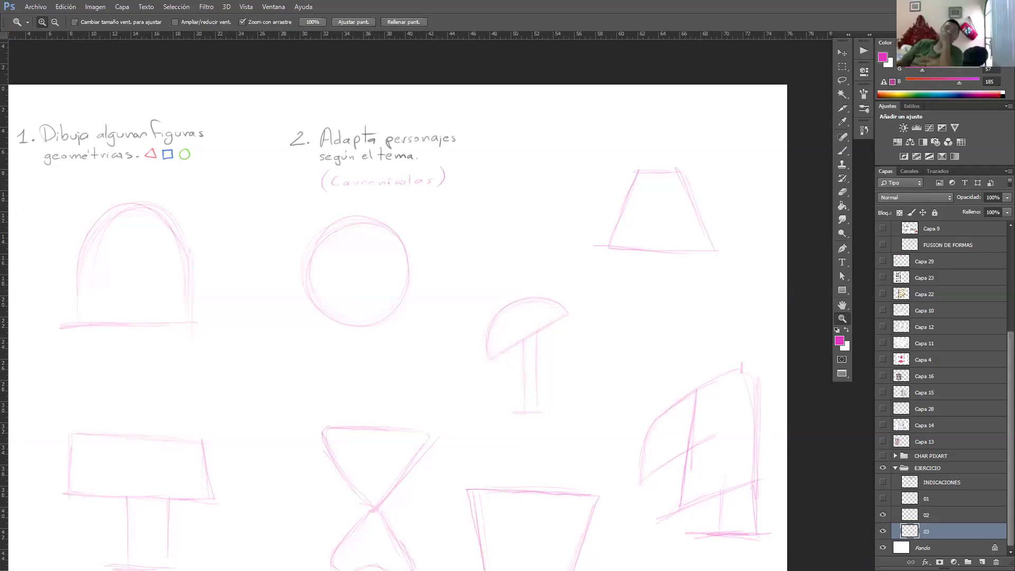
- Switch to Chrome with the CAVERNICOLAS image results, narrow and reposition its window over the canvas, and look through the references
key(alt+Tab)
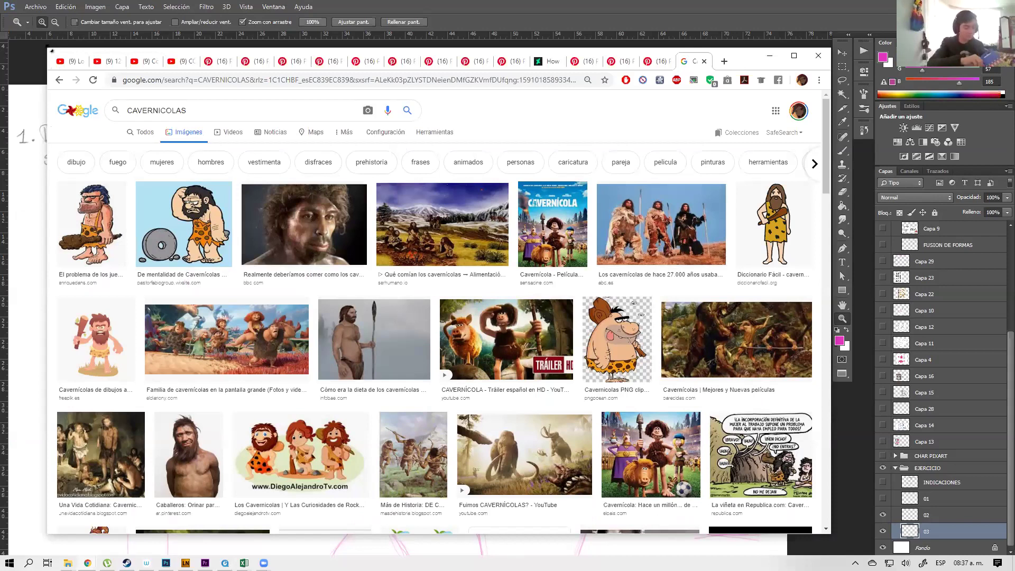
drag(48, 45, 267, 108)
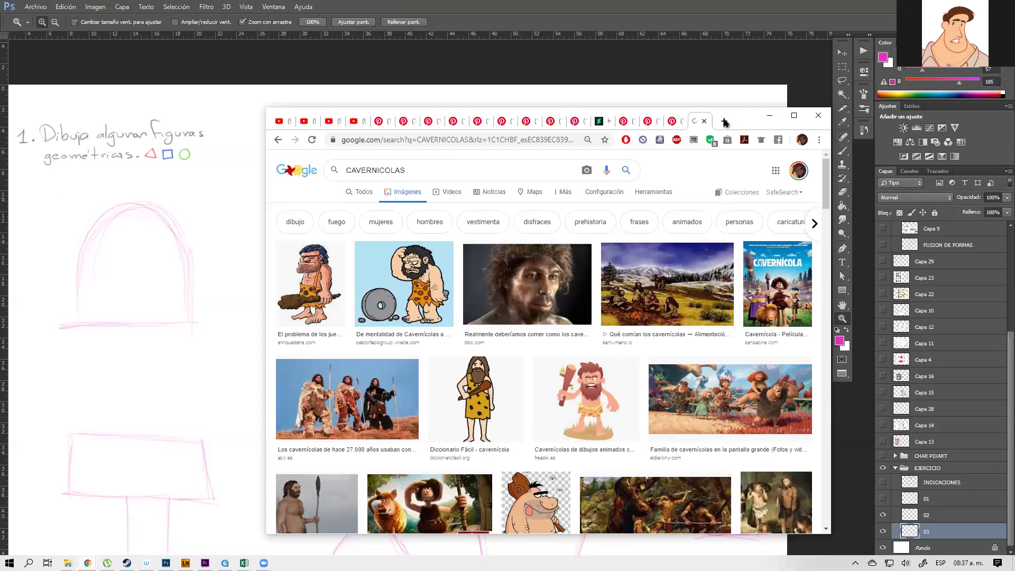
drag(726, 123, 526, 76)
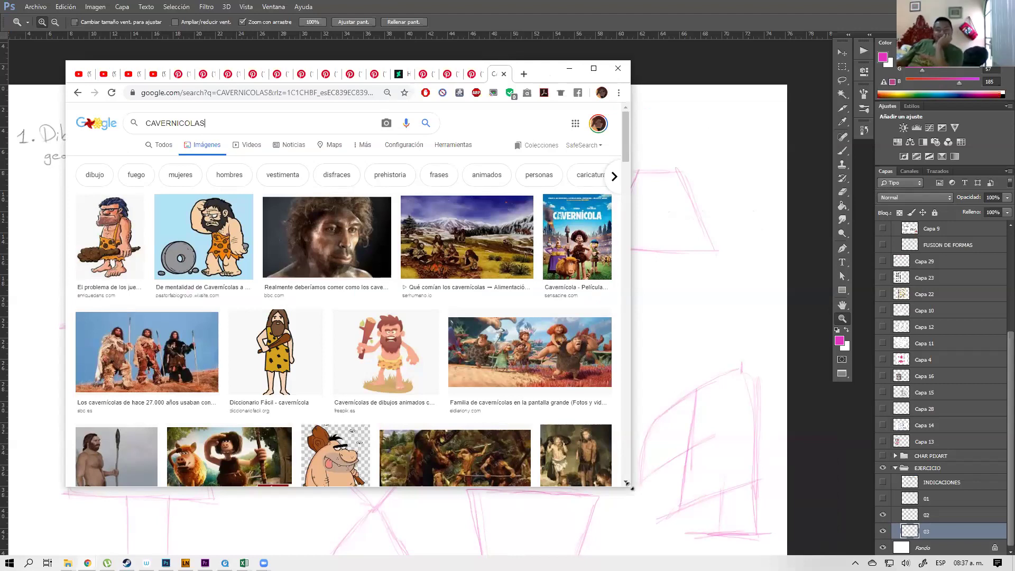
drag(632, 488, 536, 535)
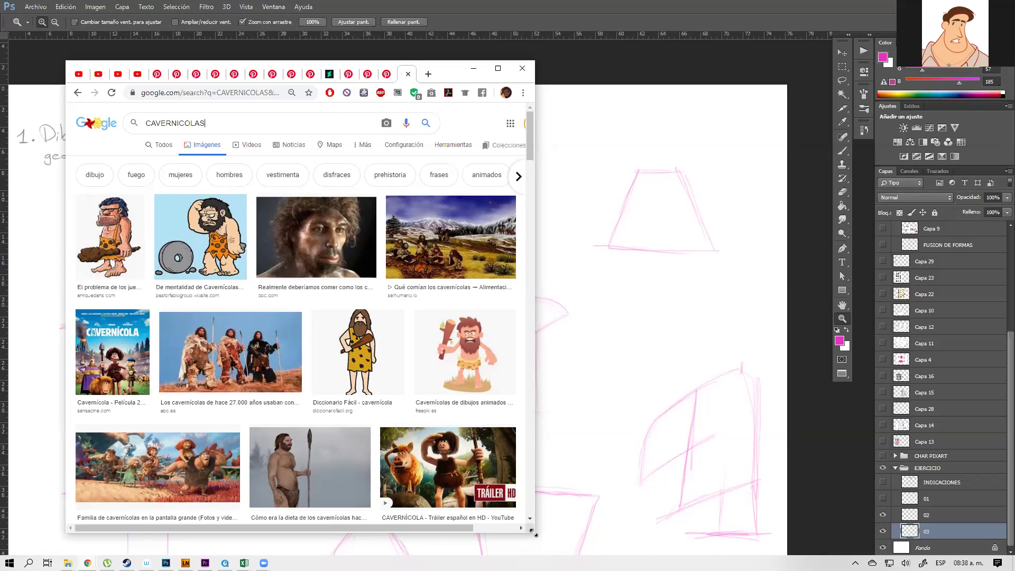
scroll(357, 389, down, 4)
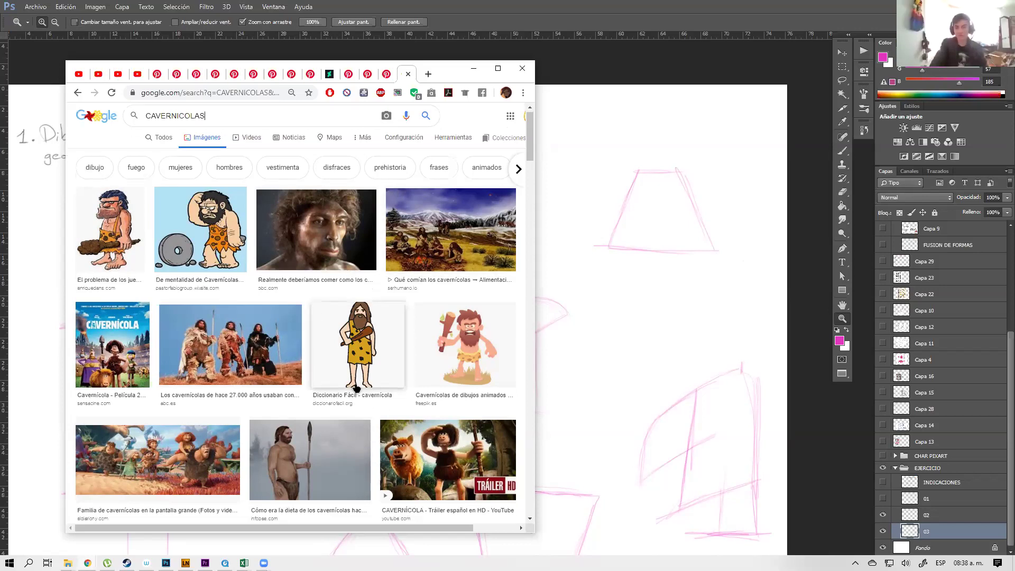
scroll(357, 389, up, 4)
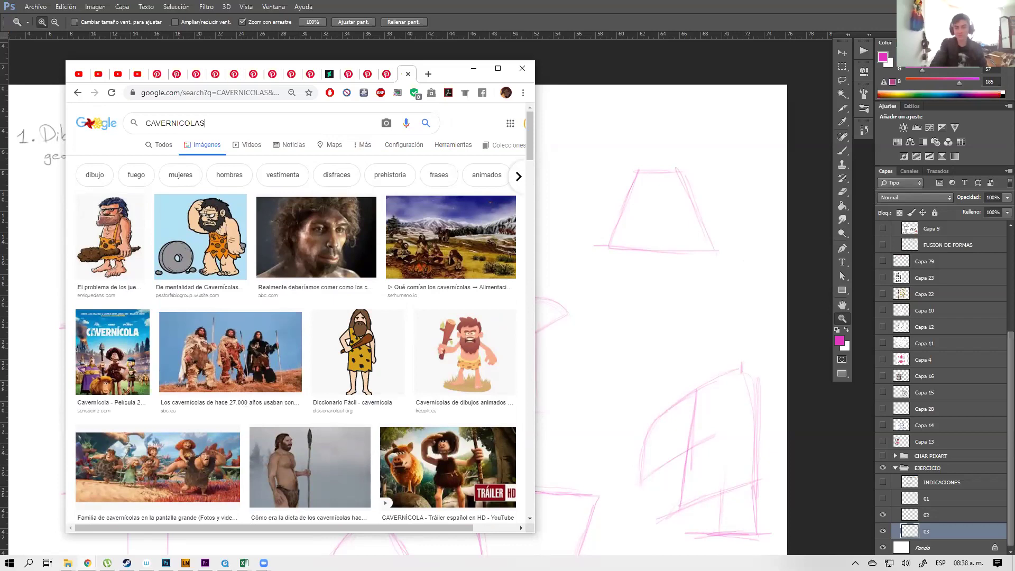
- Clear the Google Images query and search for CAVERNICOLAS again
key(alt+Tab)
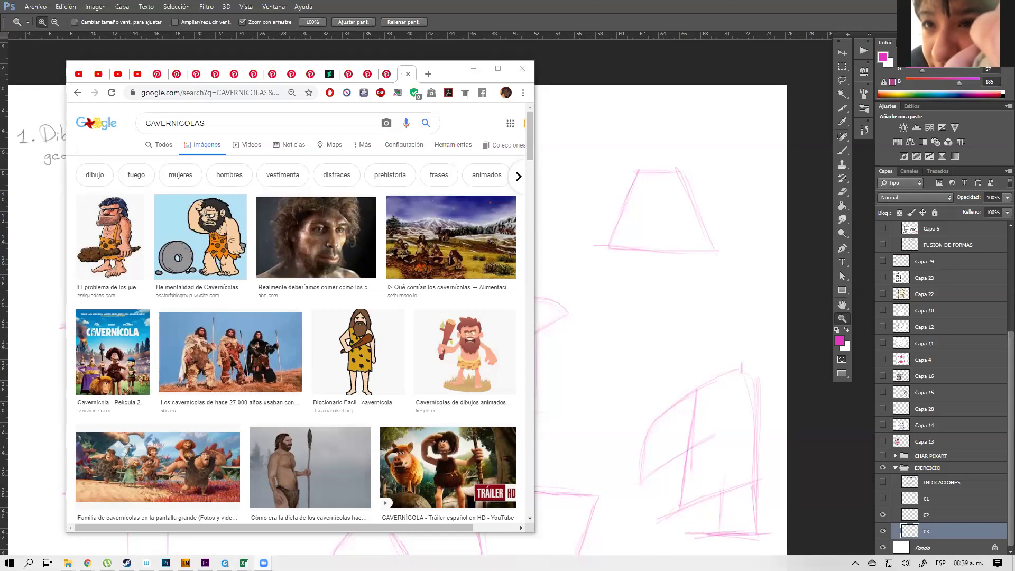
key(alt+Tab)
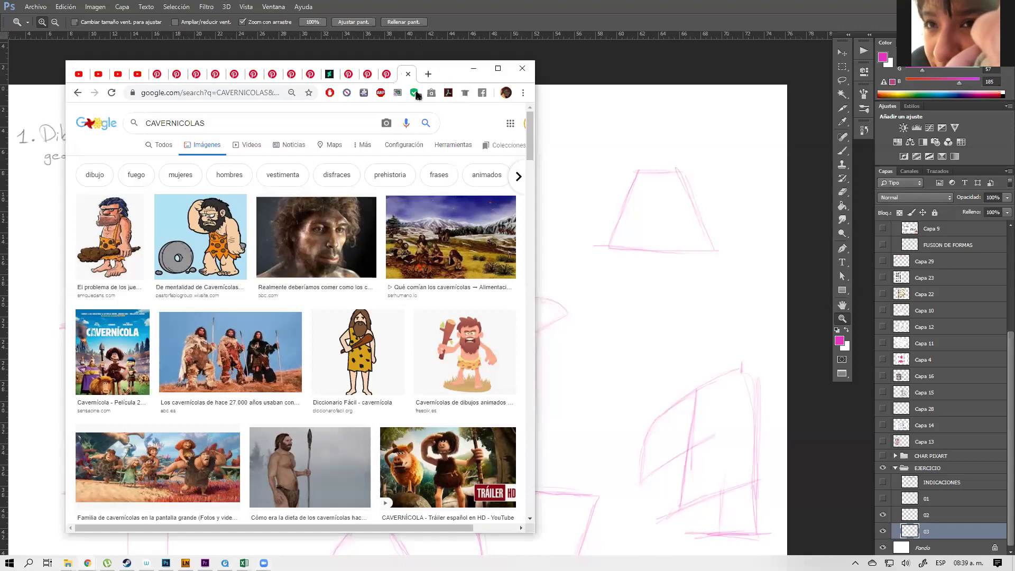
key(super+h)
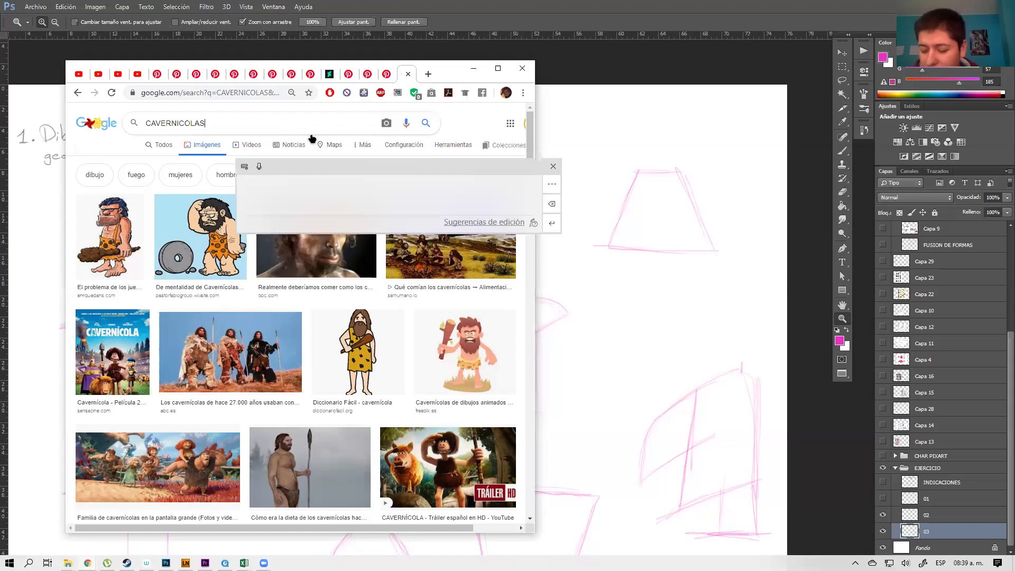
key(BackSpace)
key(BackSpace)
key(BackSpace)
key(BackSpace)
key(BackSpace)
key(BackSpace)
key(BackSpace)
key(BackSpace)
key(BackSpace)
key(BackSpace)
key(BackSpace)
key(BackSpace)
key(super+h)
text(CA)
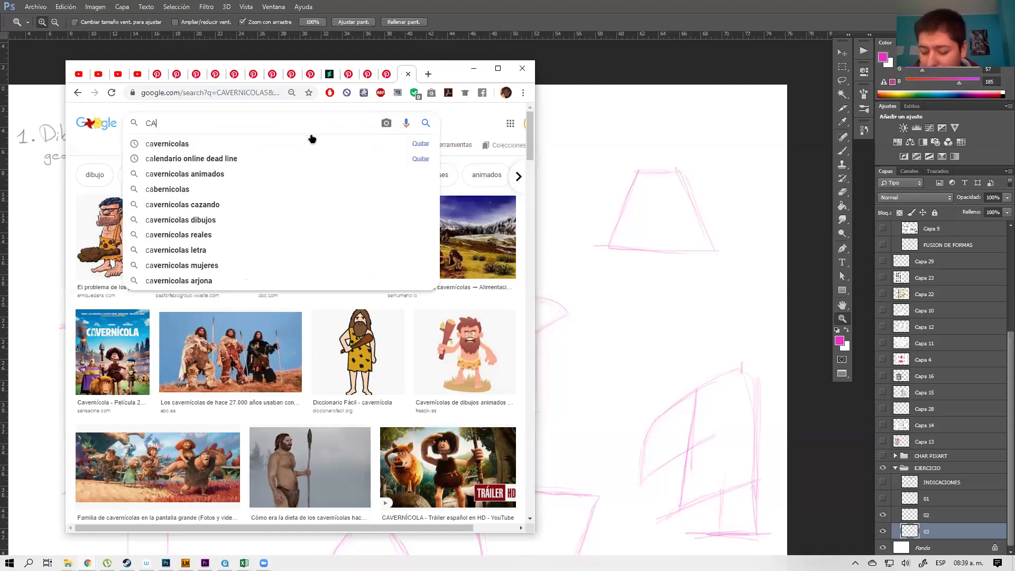
text(VERNICOLAS)
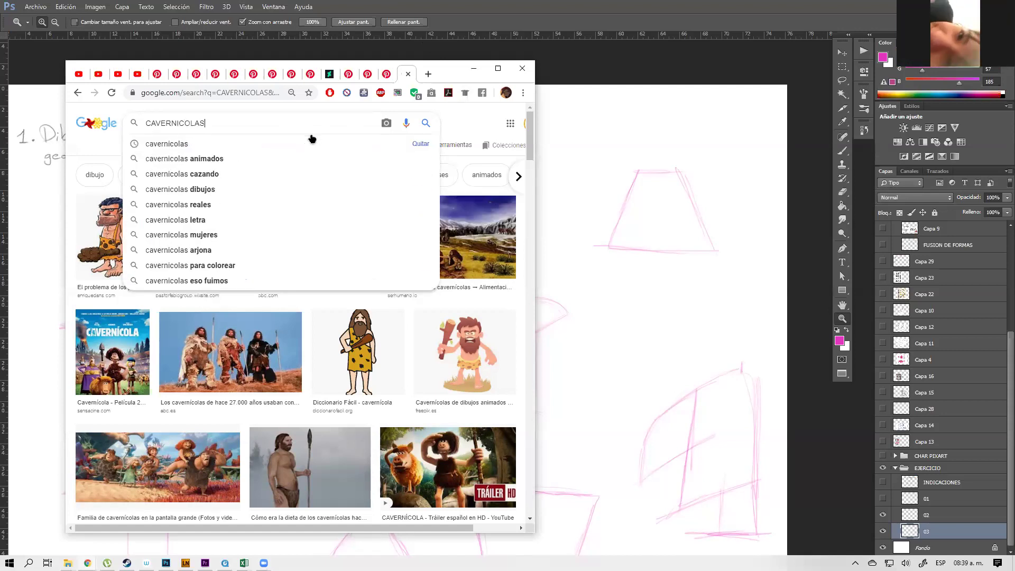
key(Return)
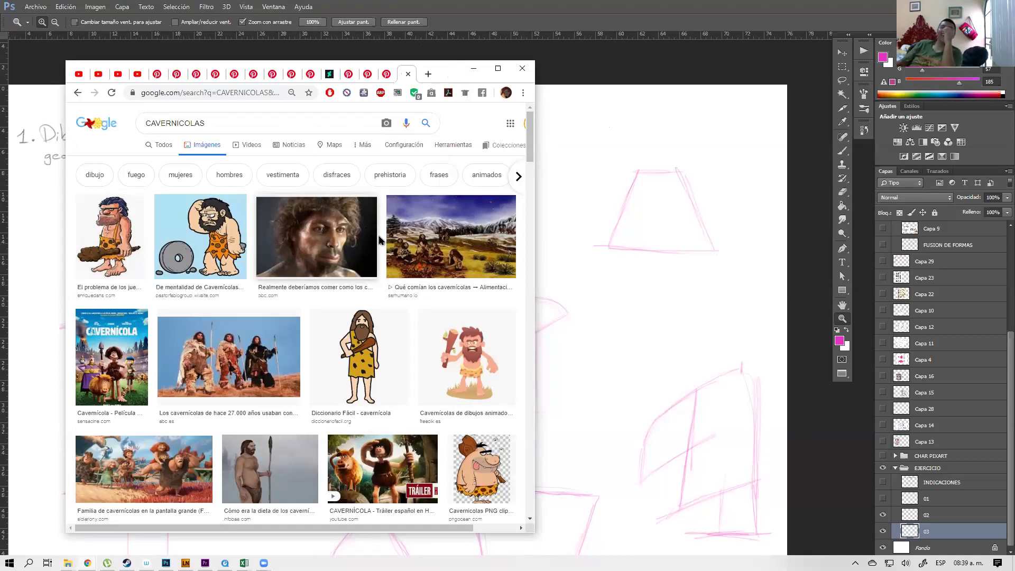
- Switch back to Photoshop and frame the sheet with all the sketched geometric figures
drag(449, 75, 428, 112)
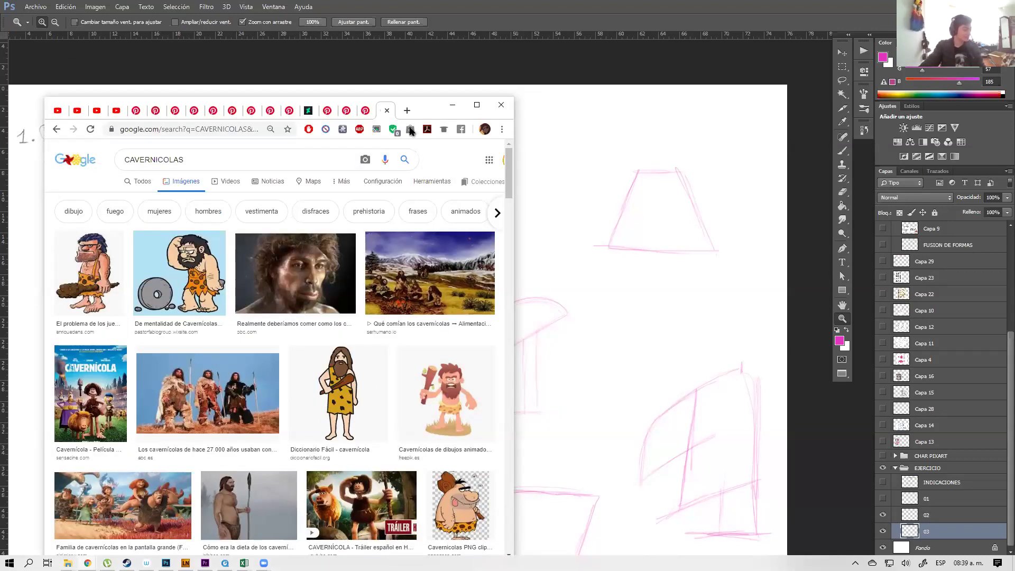
drag(426, 112, 452, 78)
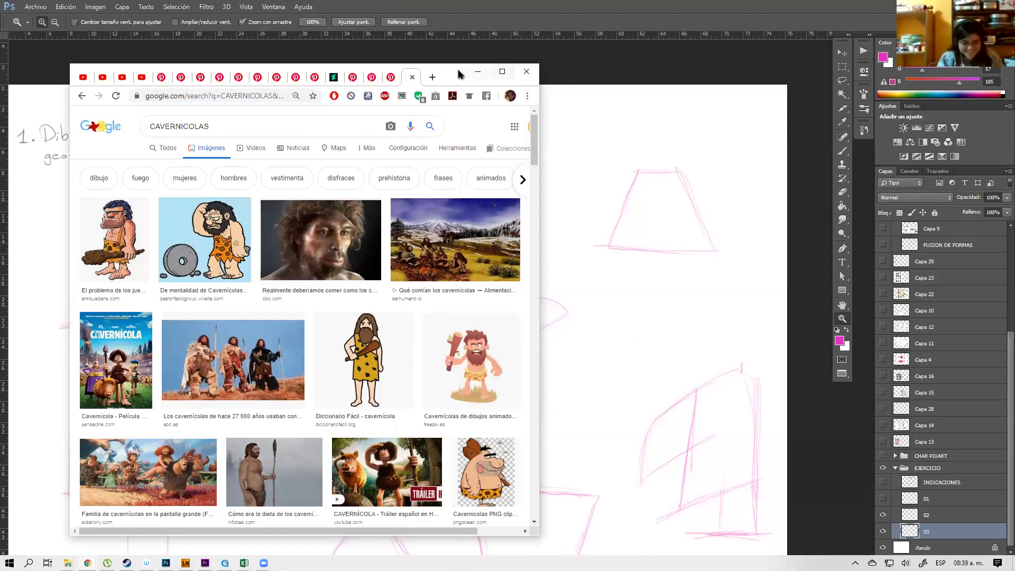
click(635, 355)
drag(635, 356, 530, 419)
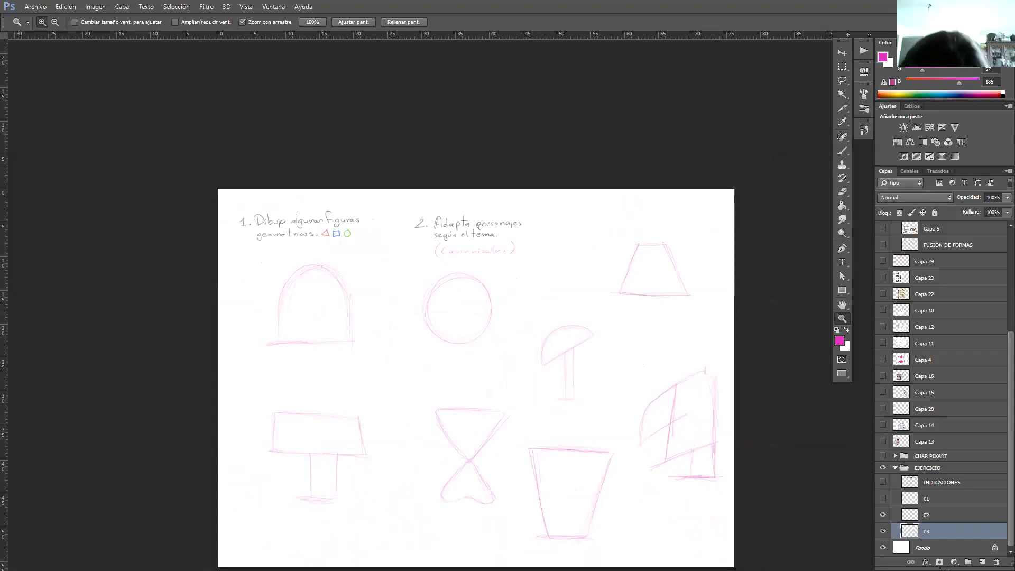
mouse_move(466, 360)
mouse_down()
mouse_move(437, 289)
mouse_move(382, 292)
mouse_up()
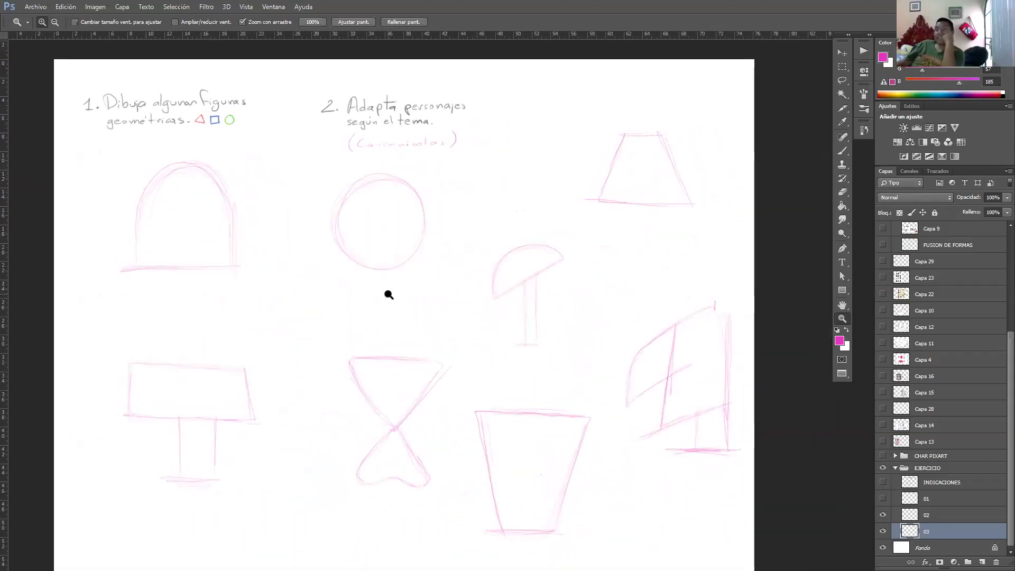
key(b)
mouse_move(486, 336)
mouse_down()
mouse_move(468, 379)
mouse_move(497, 407)
mouse_up()
key(ctrl+z)
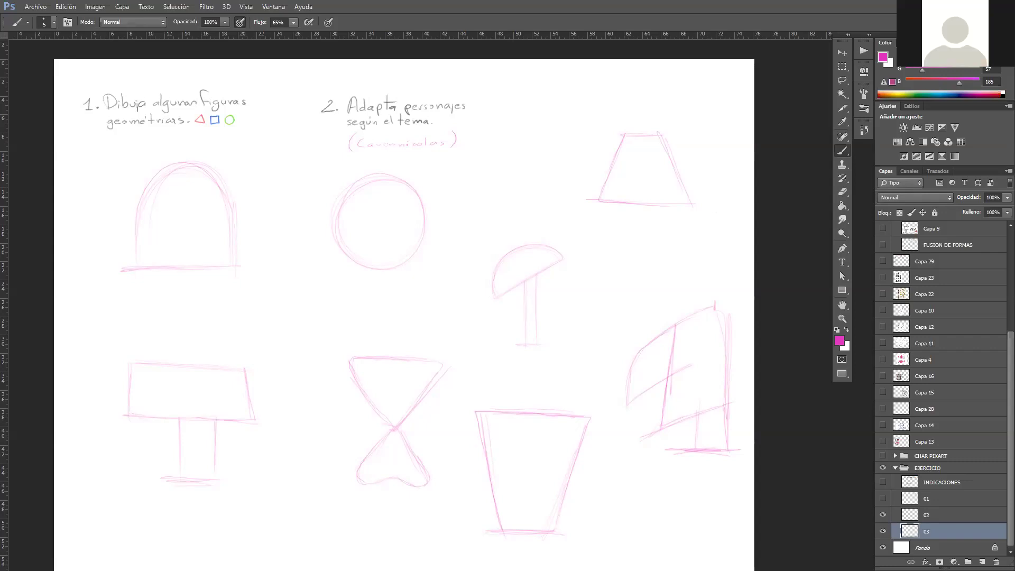
- Switch to the CAVERNICOLAS results in Chrome, widen the window, and preview the spear-carrying caveman and the men's caveman costume
key(super)
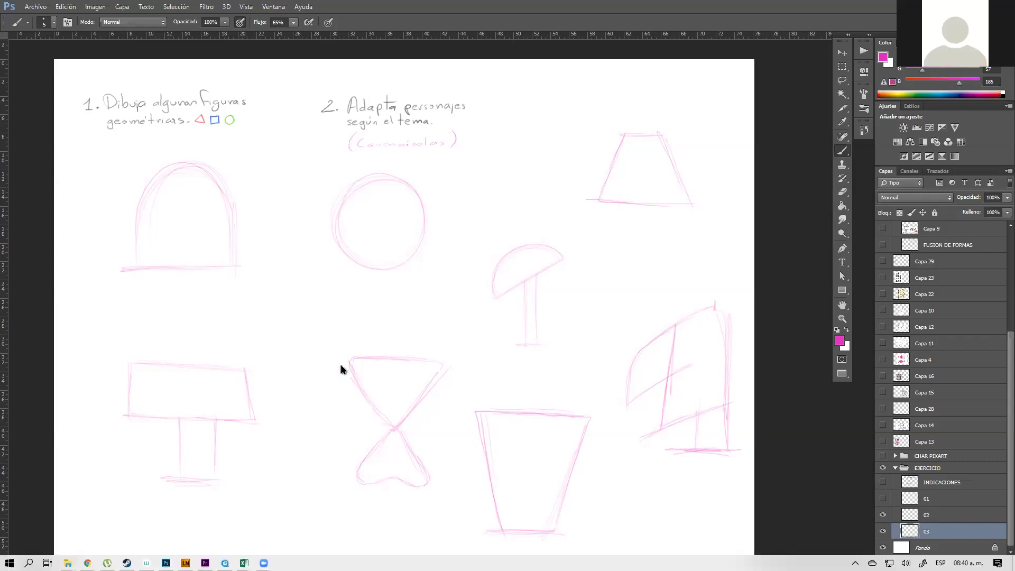
mouse_move(87, 563)
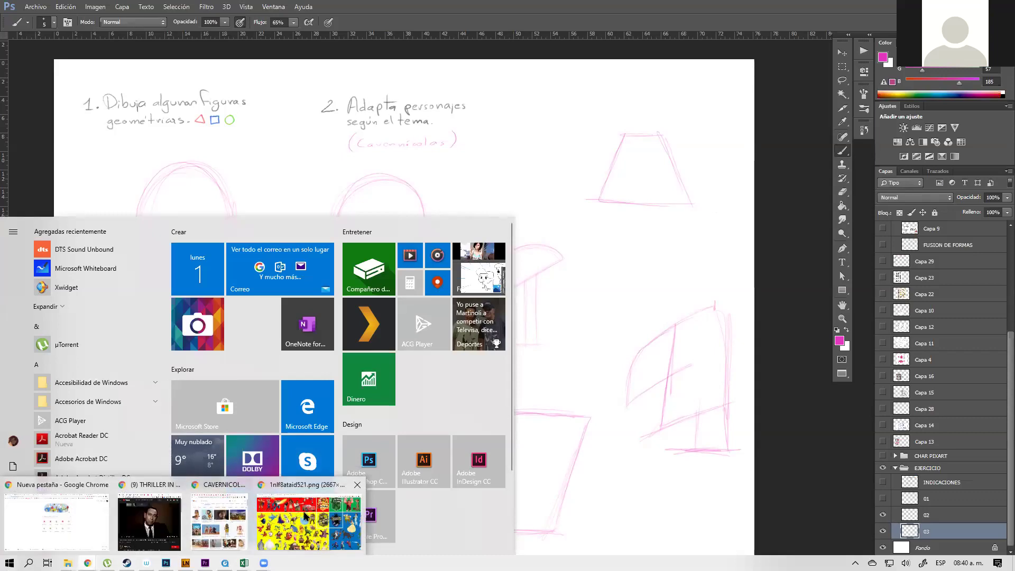
click(218, 521)
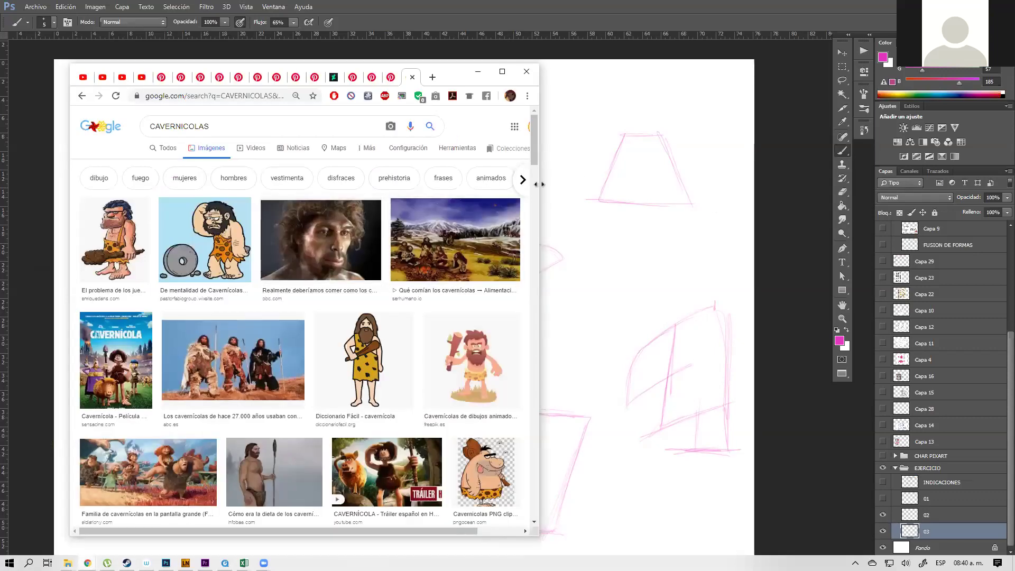
drag(539, 184, 808, 185)
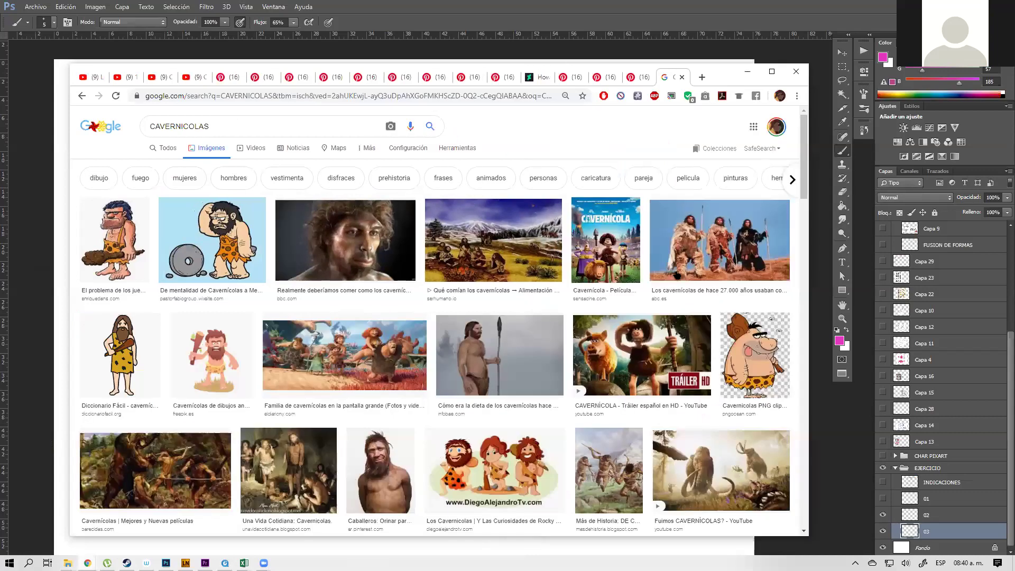
click(497, 371)
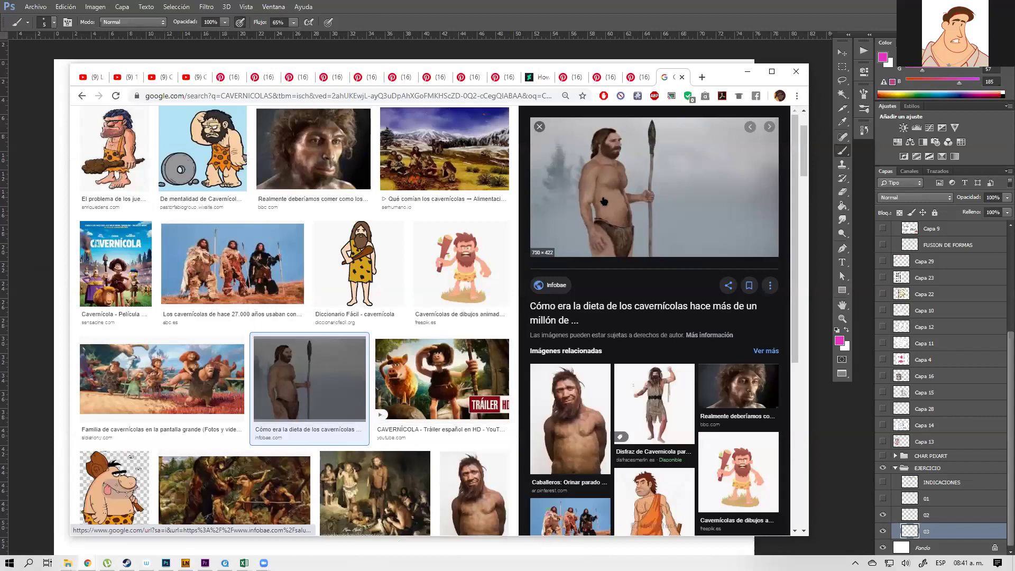
click(654, 404)
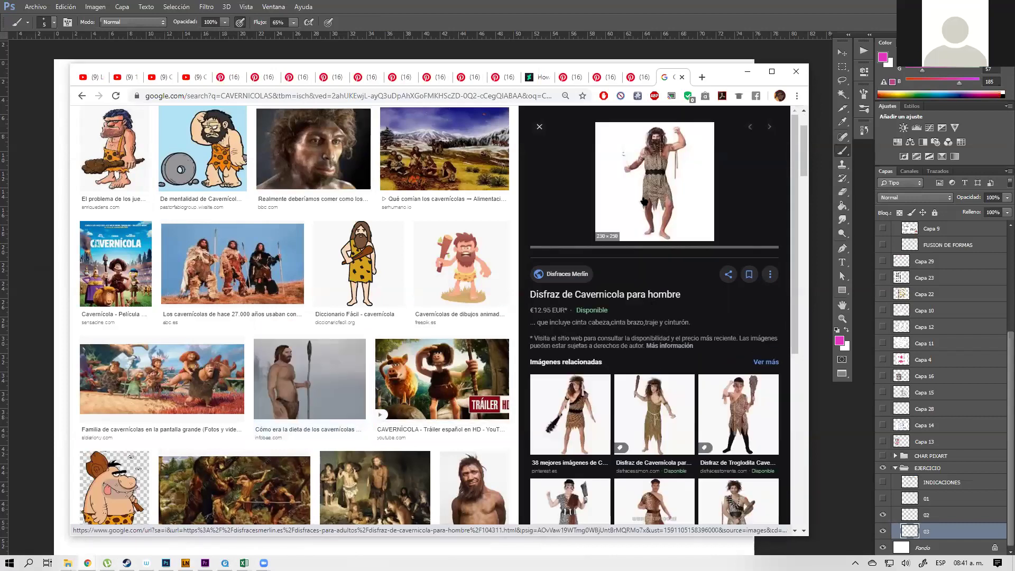
click(540, 127)
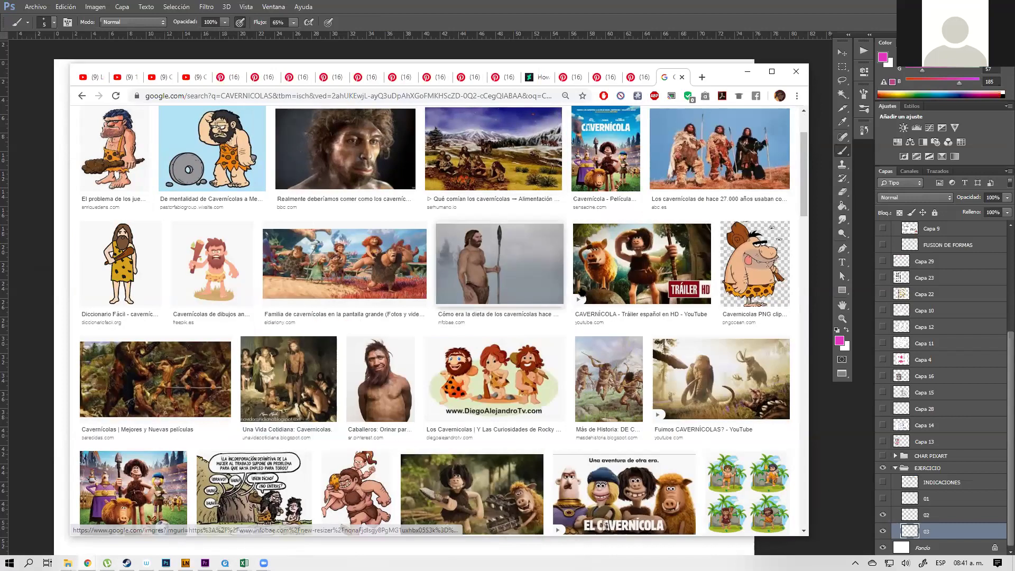
- Search Google in a new tab for EMPERADOR CHINO and view the image results
click(703, 77)
text(EMPE)
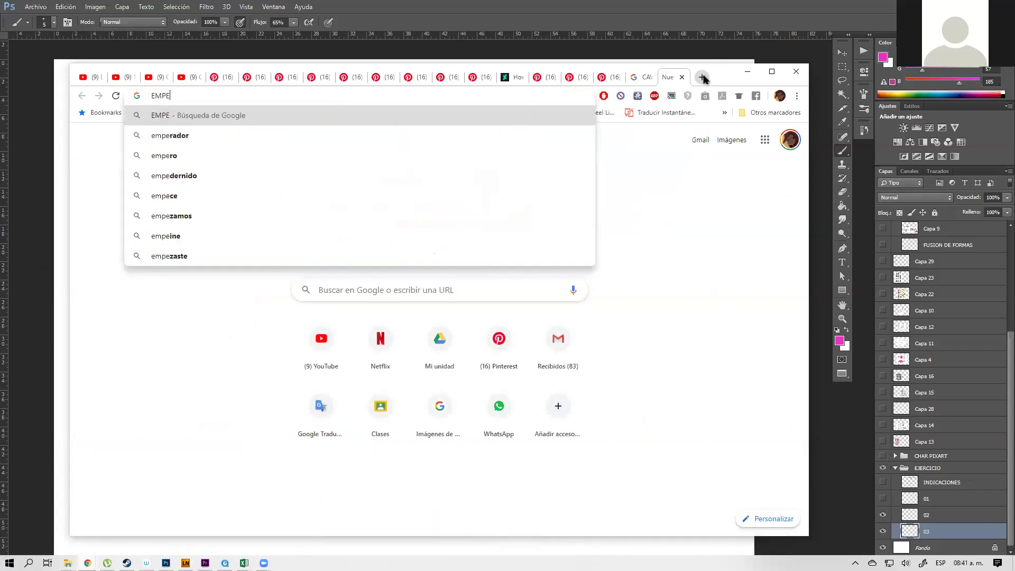
text(RADOR )
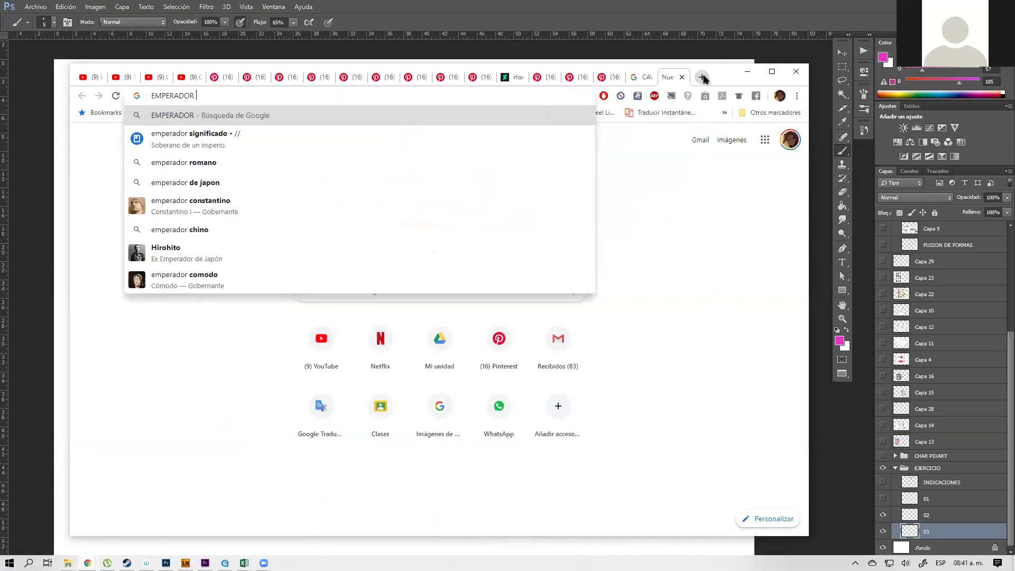
text(CHINO)
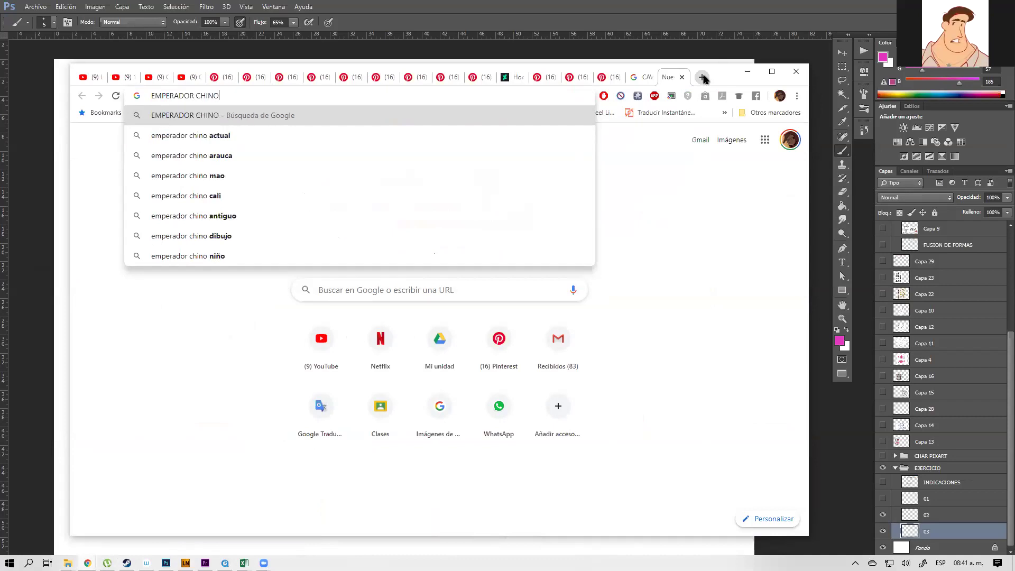
key(Return)
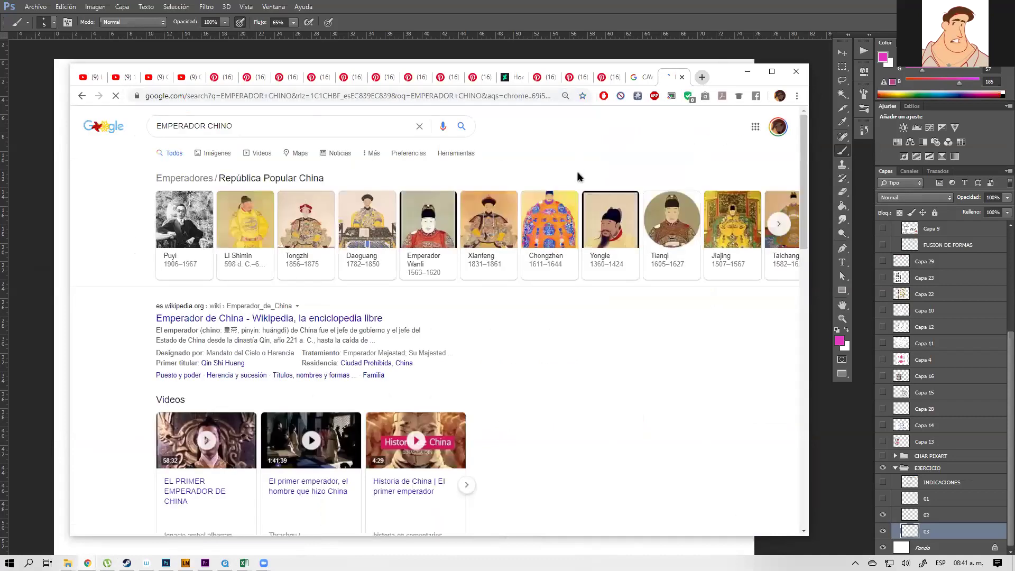
click(214, 155)
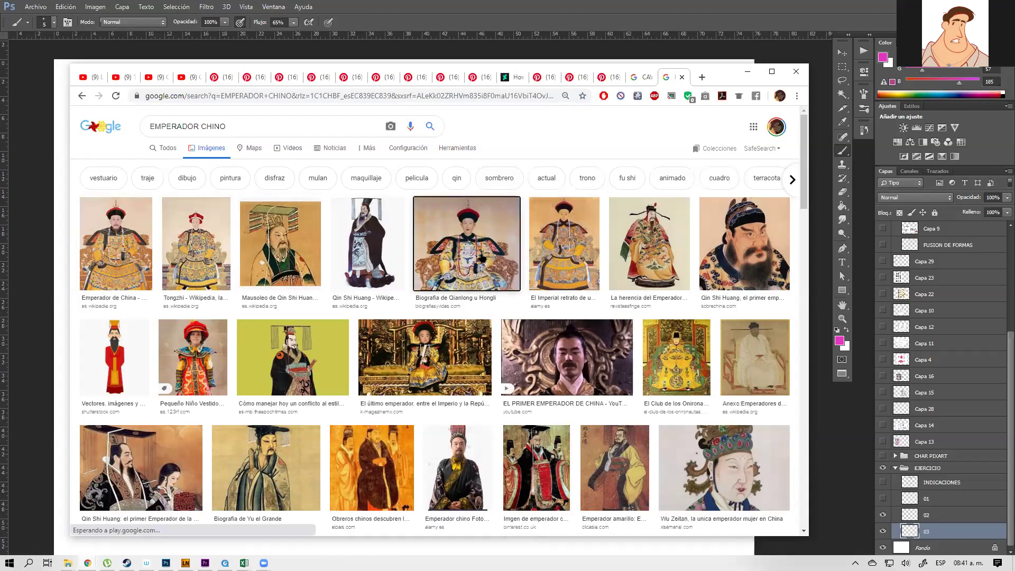
- Preview the Qianlong portrait in the EMPERADOR CHINO results, close the preview, and browse the rest of the images
click(489, 285)
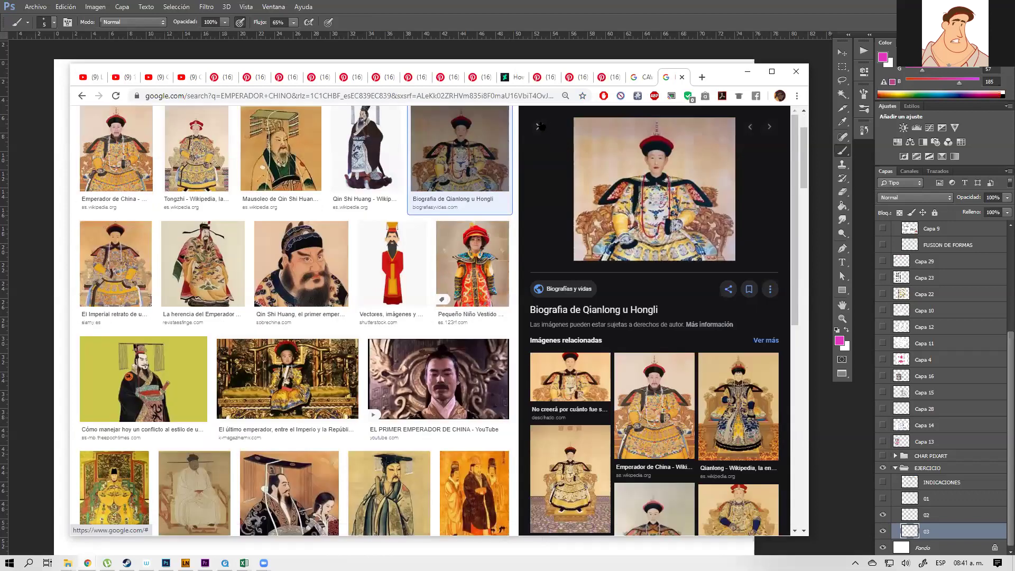
click(539, 127)
scroll(421, 295, up, 3)
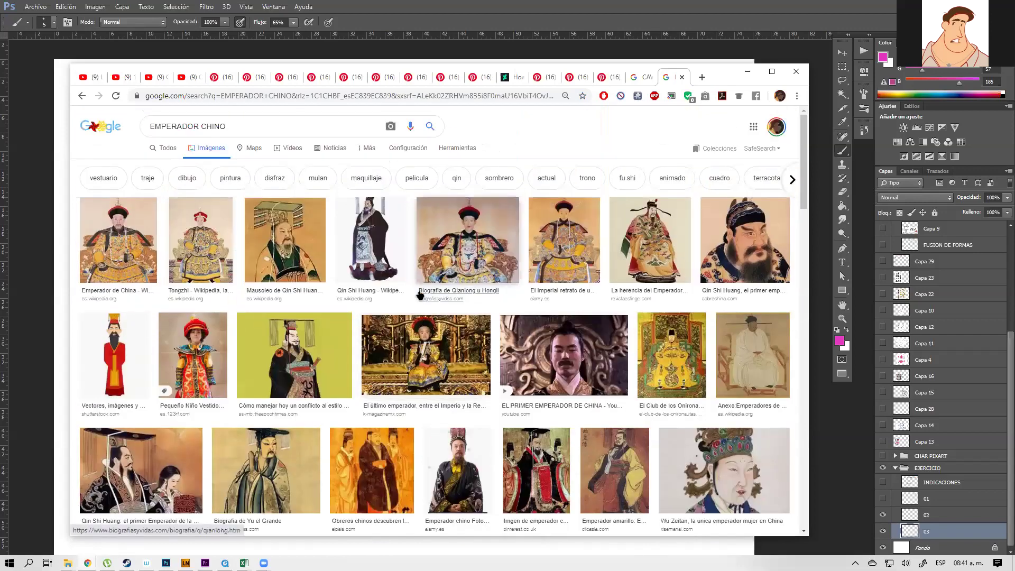
scroll(421, 295, down, 8)
scroll(420, 295, up, 1)
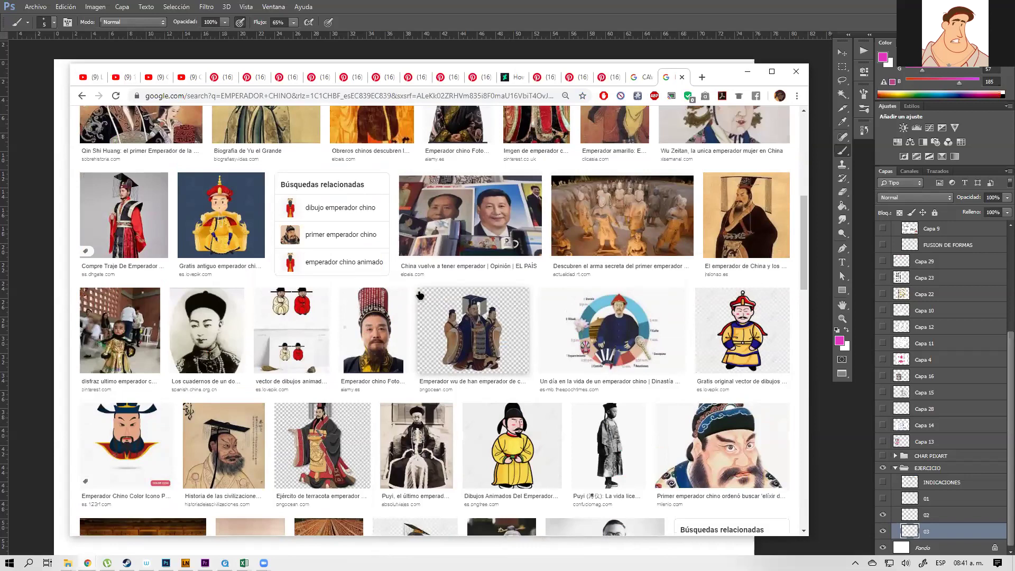
scroll(420, 295, down, 1)
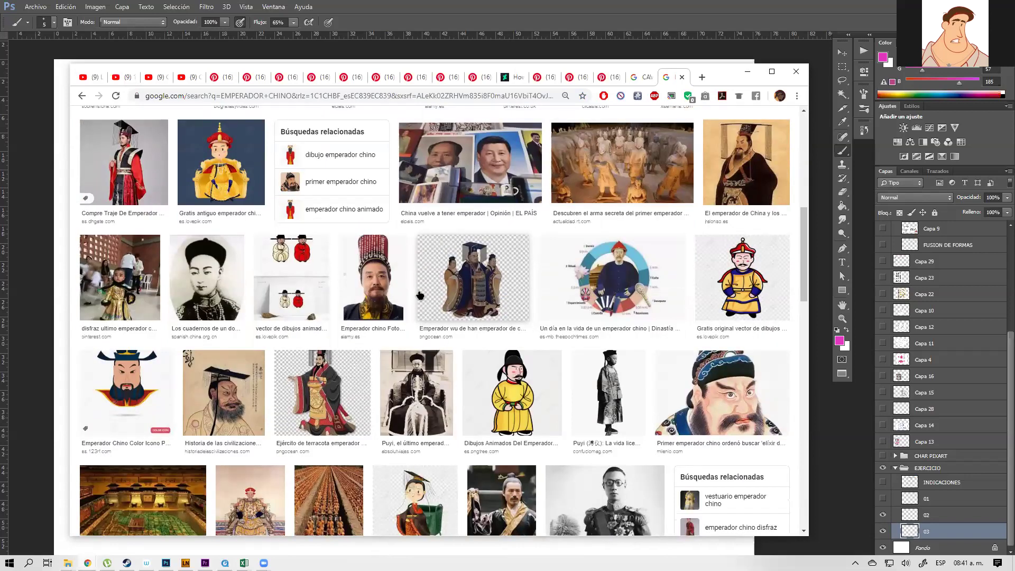
scroll(420, 295, down, 2)
scroll(420, 295, down, 3)
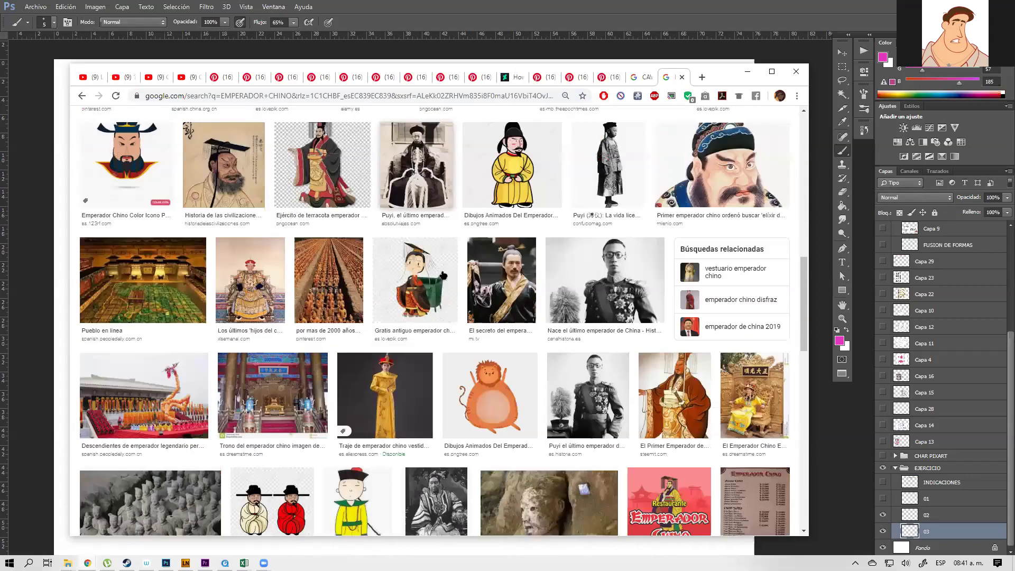
- Preview the mi.tv photo of the emperor in the black and gold robe and look through the surrounding results
click(521, 253)
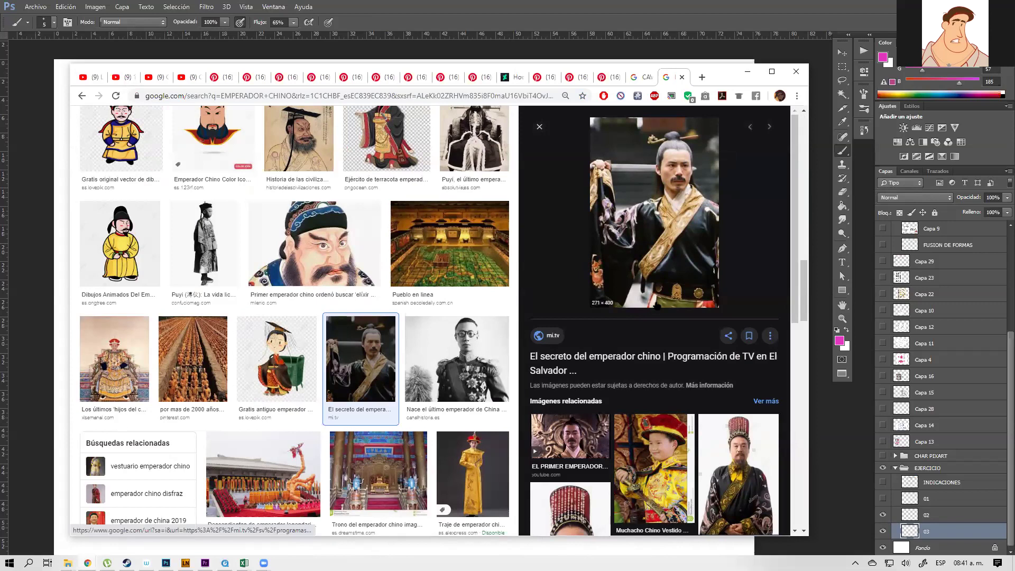
scroll(414, 355, down, 5)
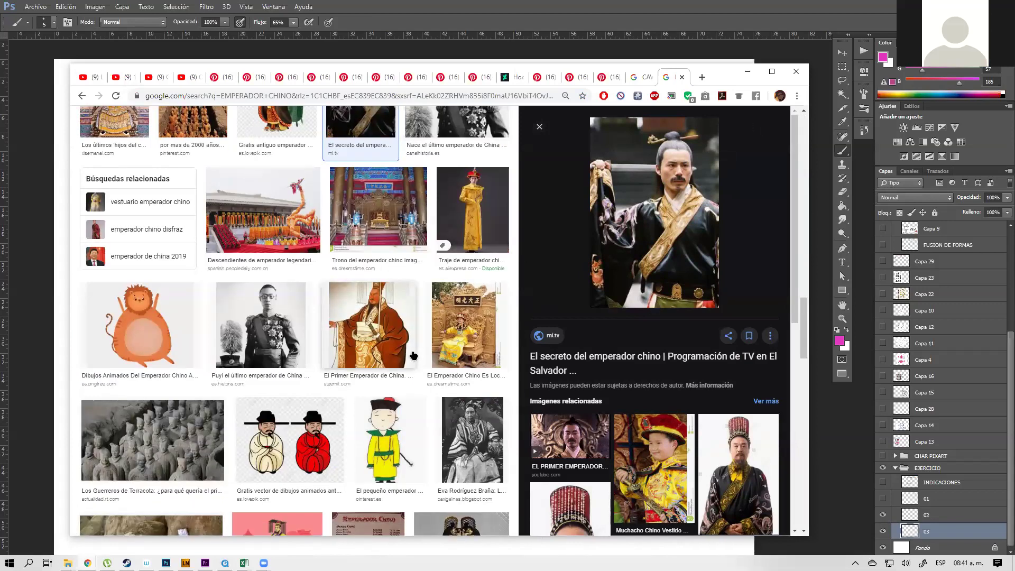
scroll(414, 355, down, 6)
scroll(414, 356, down, 5)
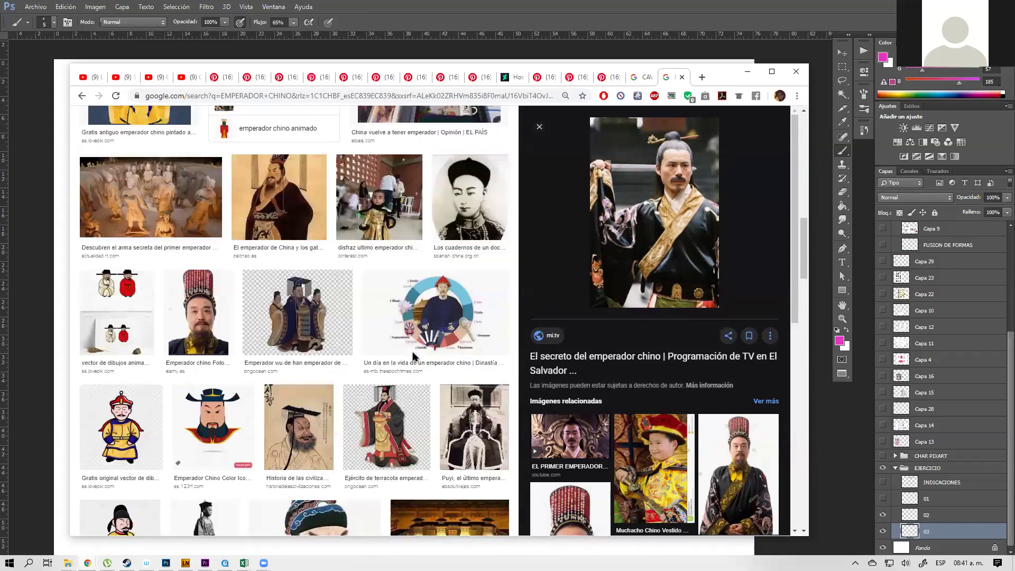
scroll(414, 355, up, 15)
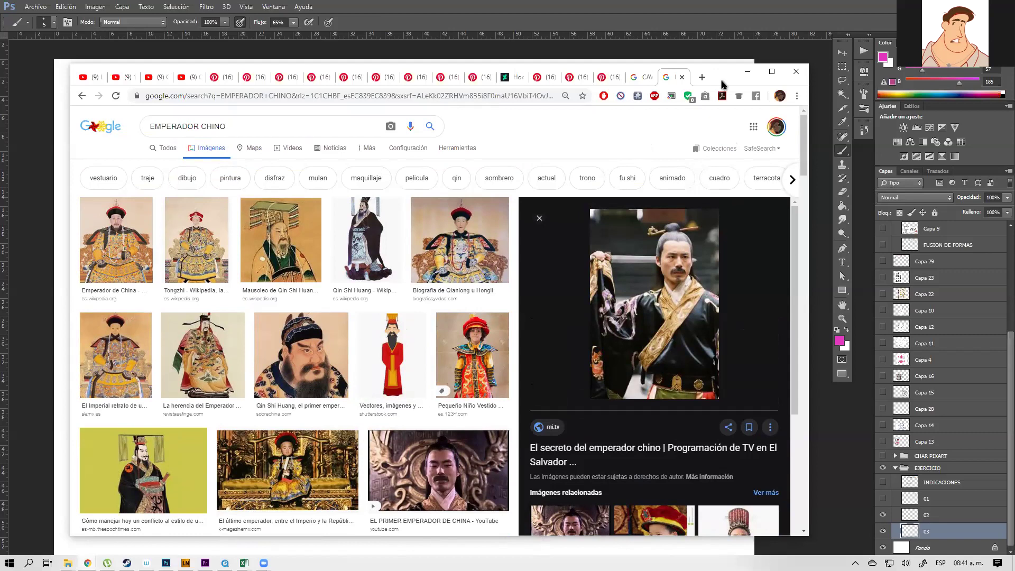
- Move the browser window aside to uncover the sheet and switch back to Photoshop, undoing the test stroke
drag(722, 85, 891, 41)
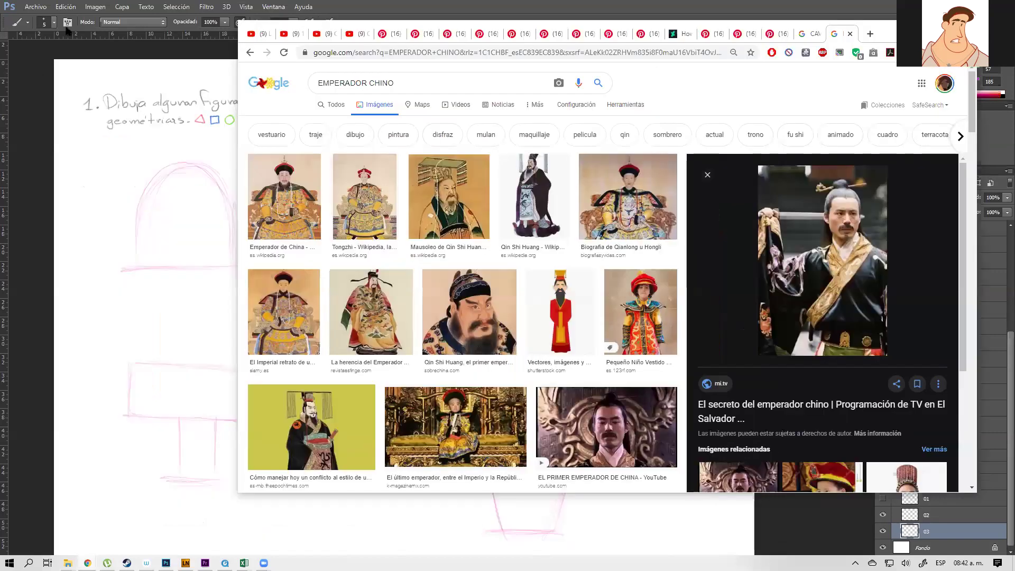
click(5, 26)
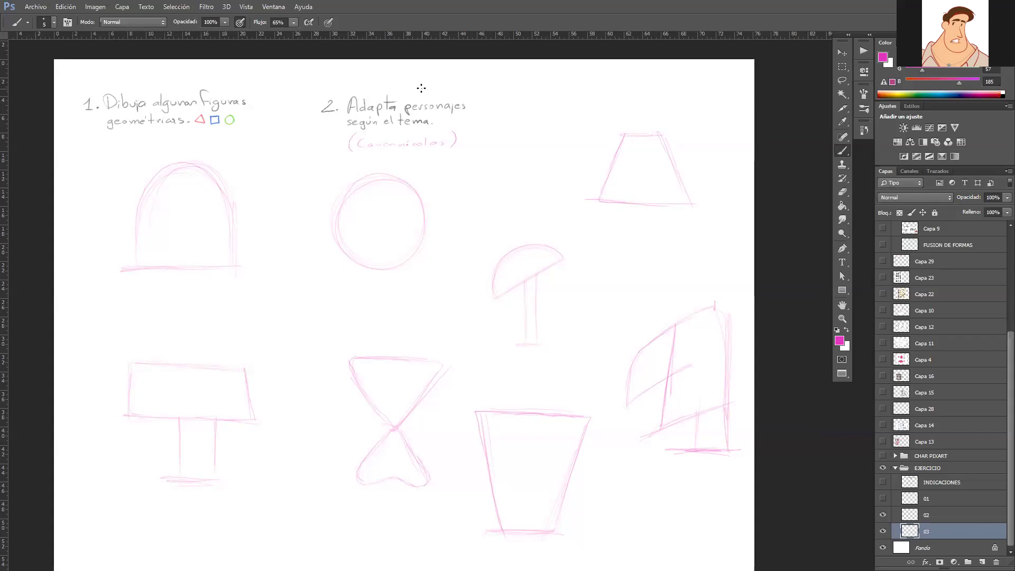
drag(527, 381, 562, 408)
key(ctrl+z)
- Switch to the Chrome window with the EMPERADOR CHINO results and enlarge it
key(super)
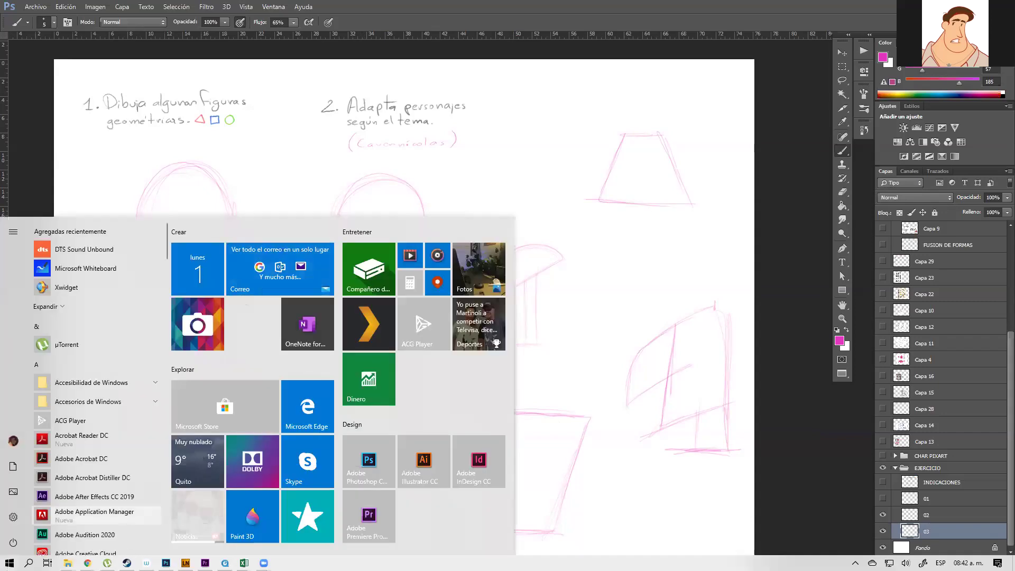
mouse_move(88, 563)
click(299, 534)
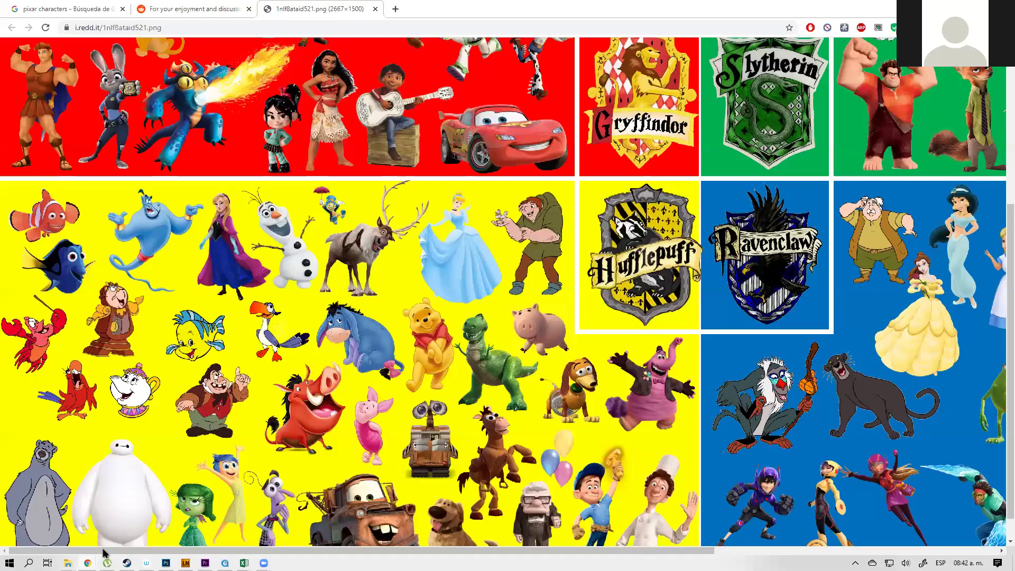
click(203, 524)
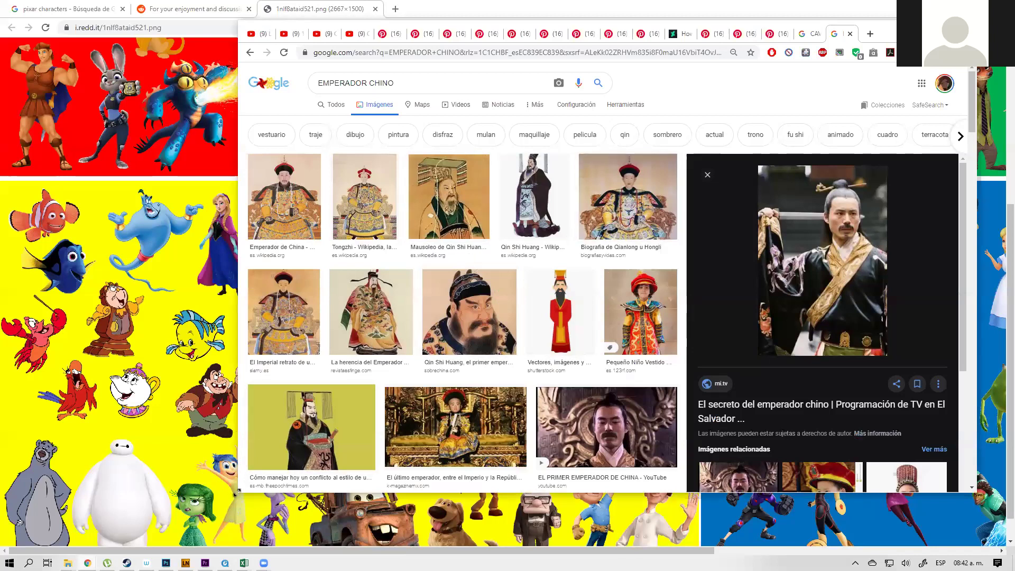
drag(238, 491, 115, 513)
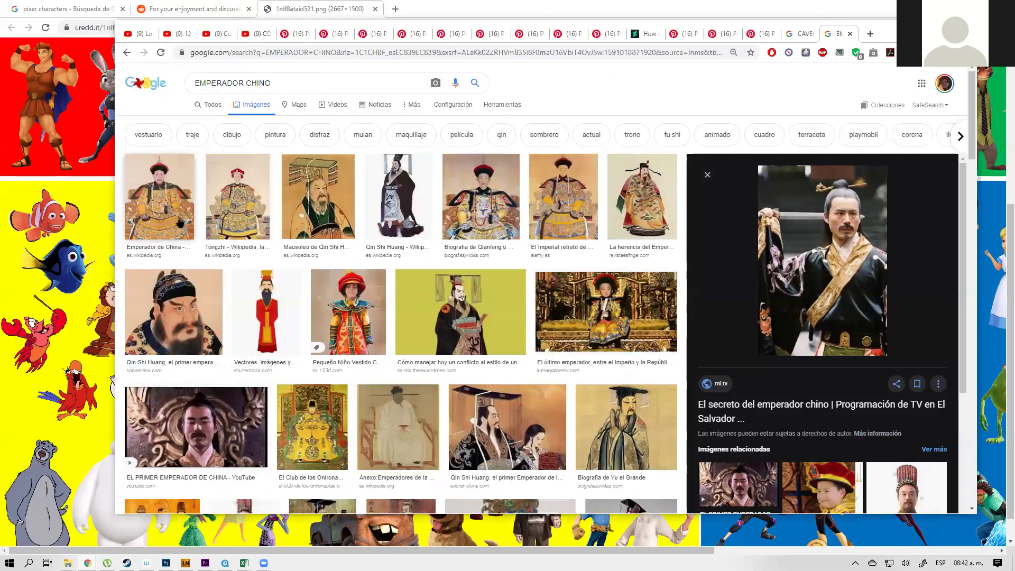
- Preview the Qin Shi Huang, Emperador amarillo and Yu el Grande portraits and the yellow-robed emperor, examining their related images
click(325, 214)
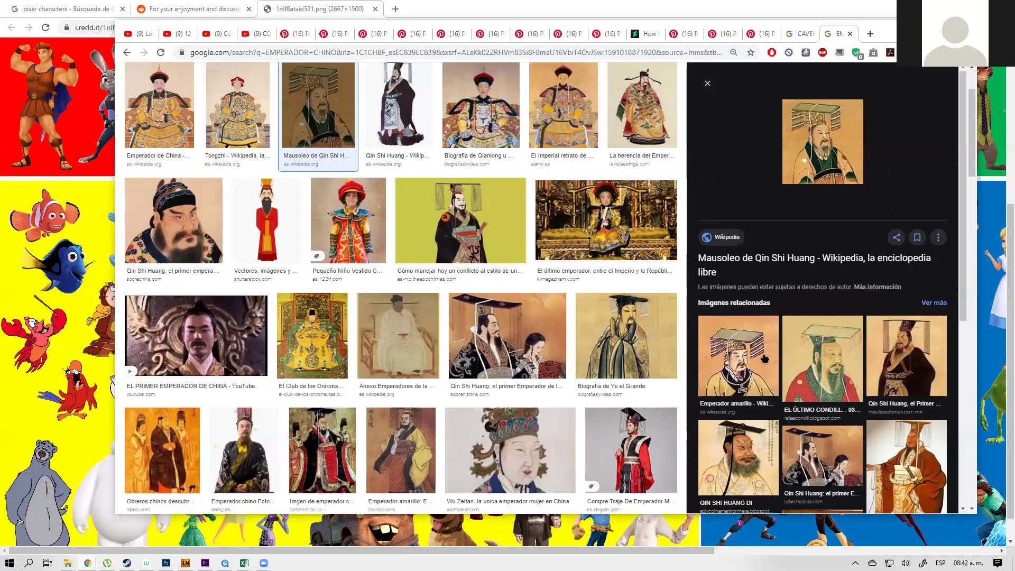
click(738, 355)
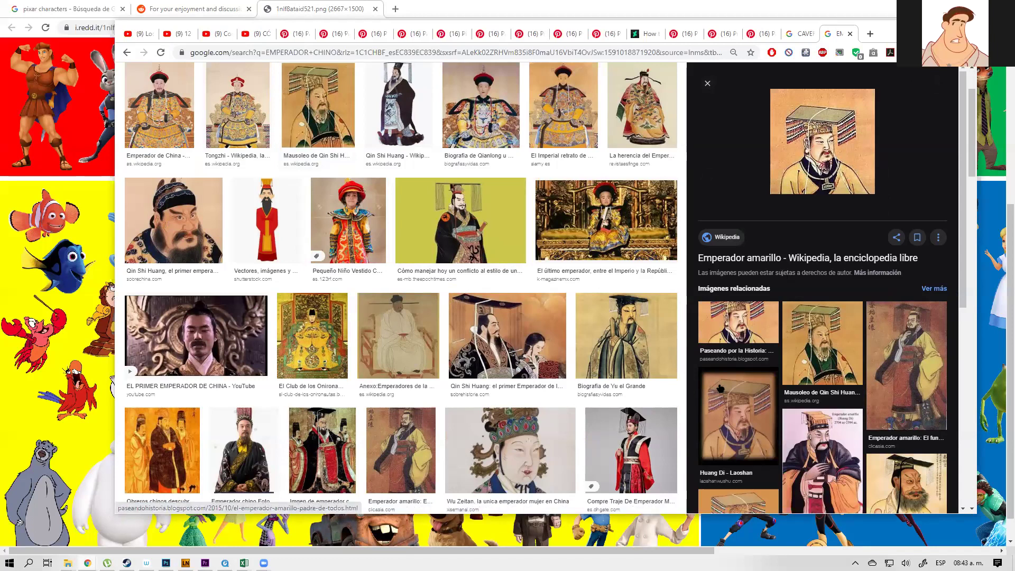
click(626, 336)
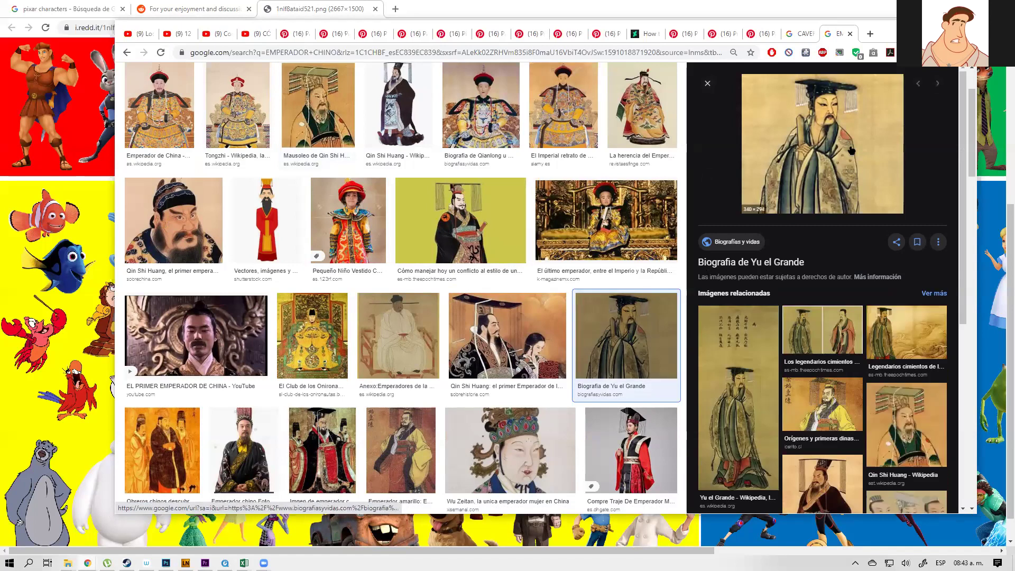
click(762, 322)
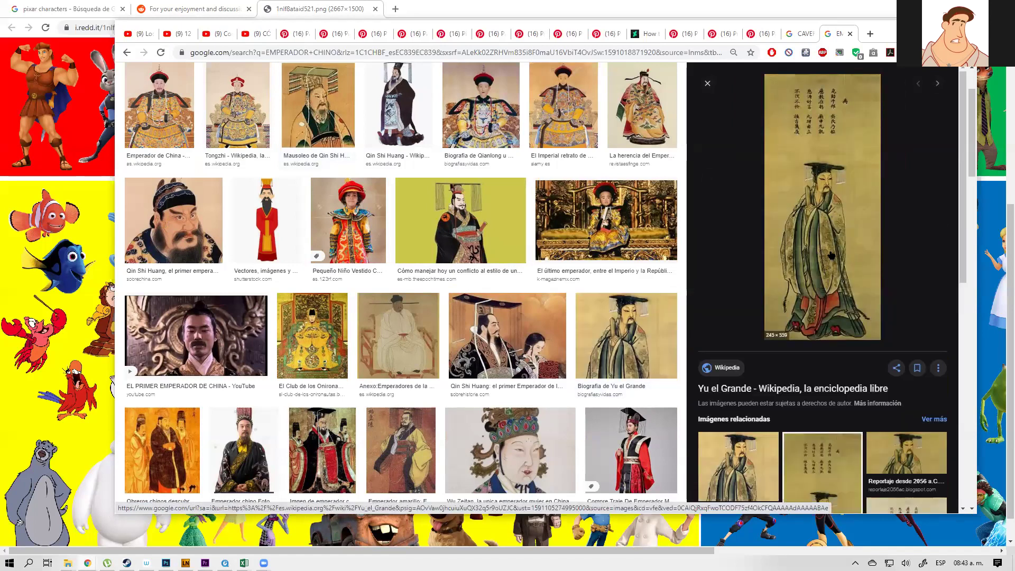
scroll(825, 262, down, 5)
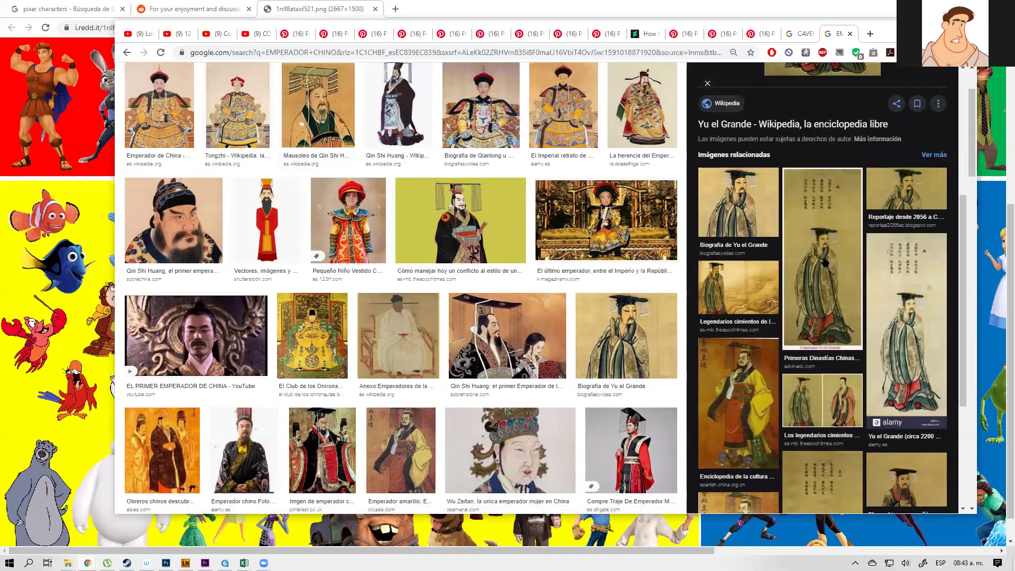
click(754, 390)
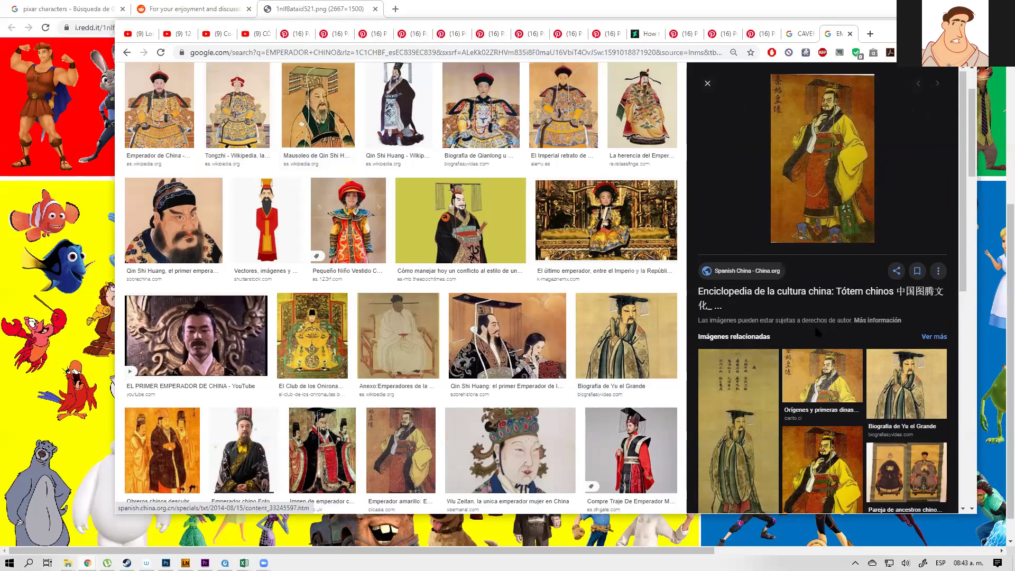
scroll(807, 206, down, 10)
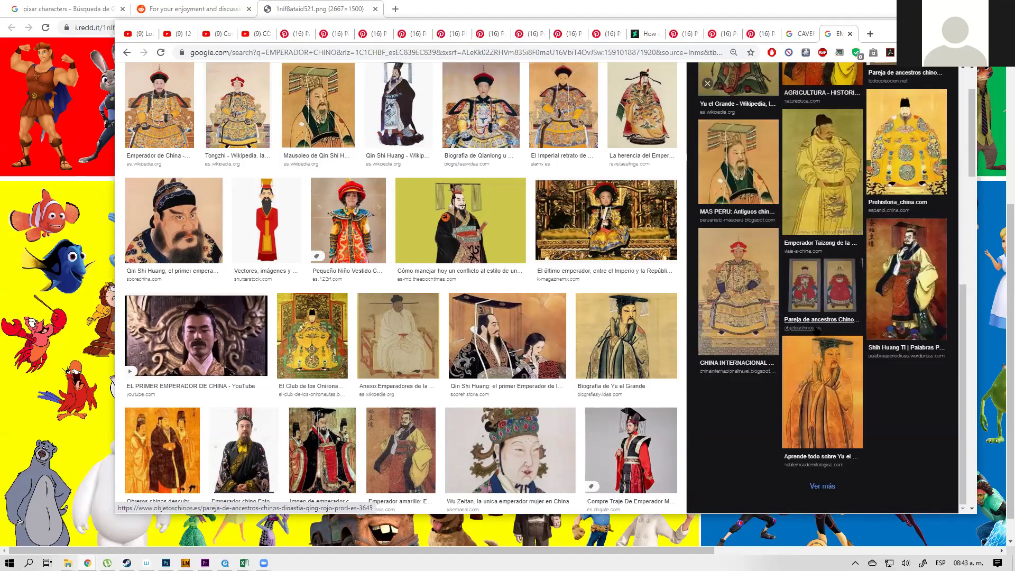
scroll(808, 206, up, 4)
scroll(825, 290, up, 4)
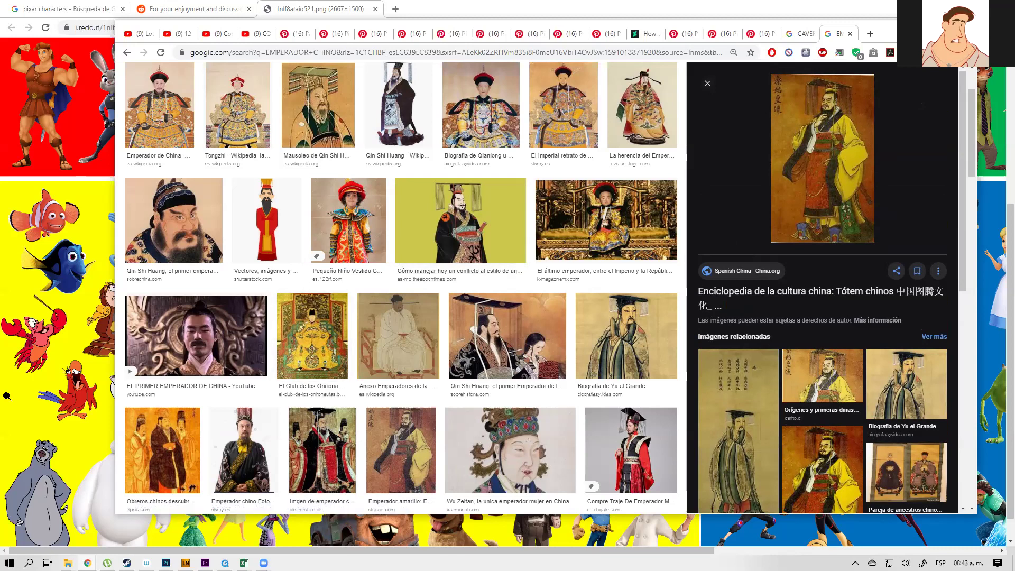
- View the whole Disney and Pixar character image in the other Chrome window, check its neighbouring tabs, and return to Photoshop
click(71, 382)
click(274, 326)
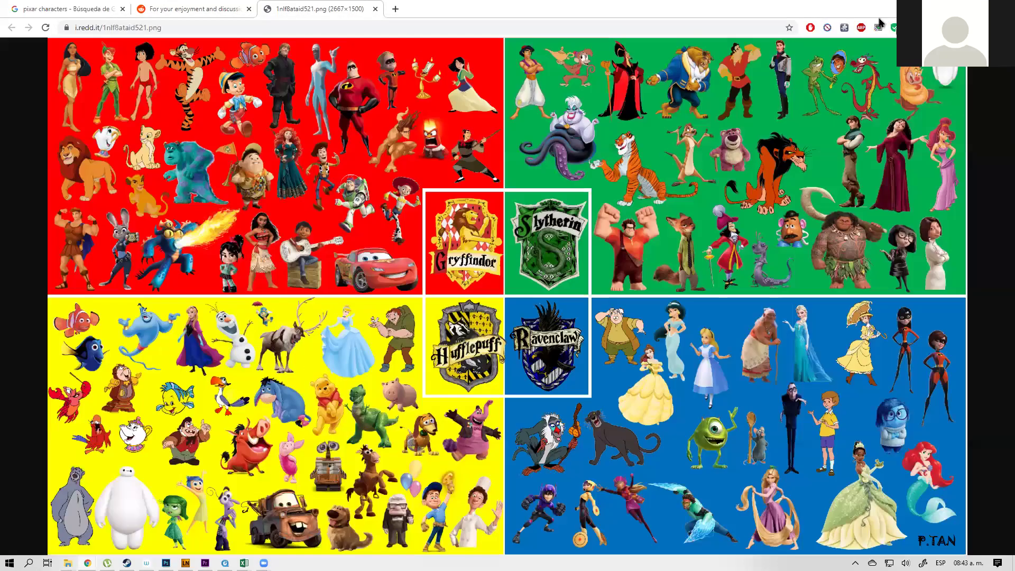
click(201, 12)
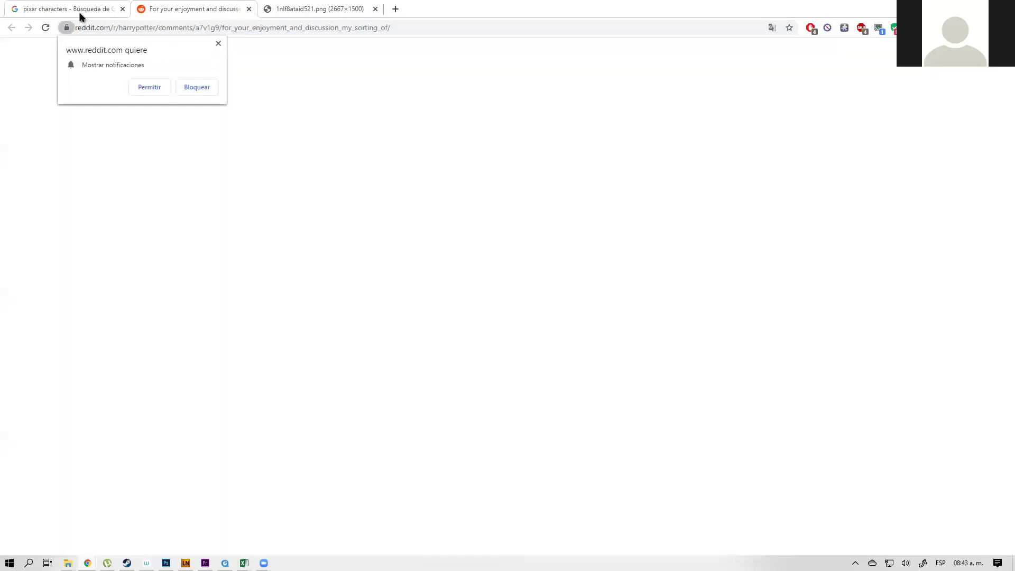
click(80, 16)
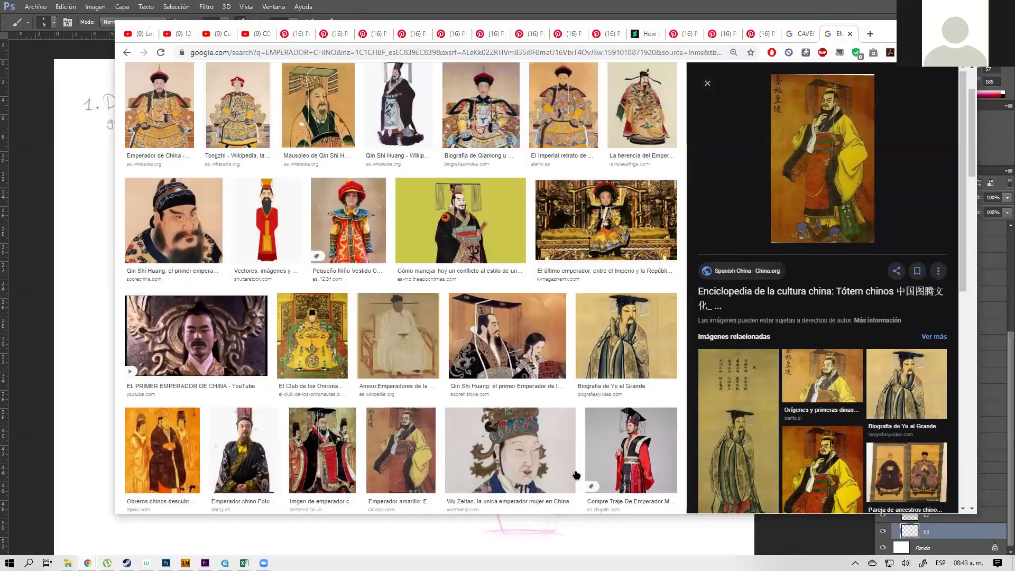
click(55, 404)
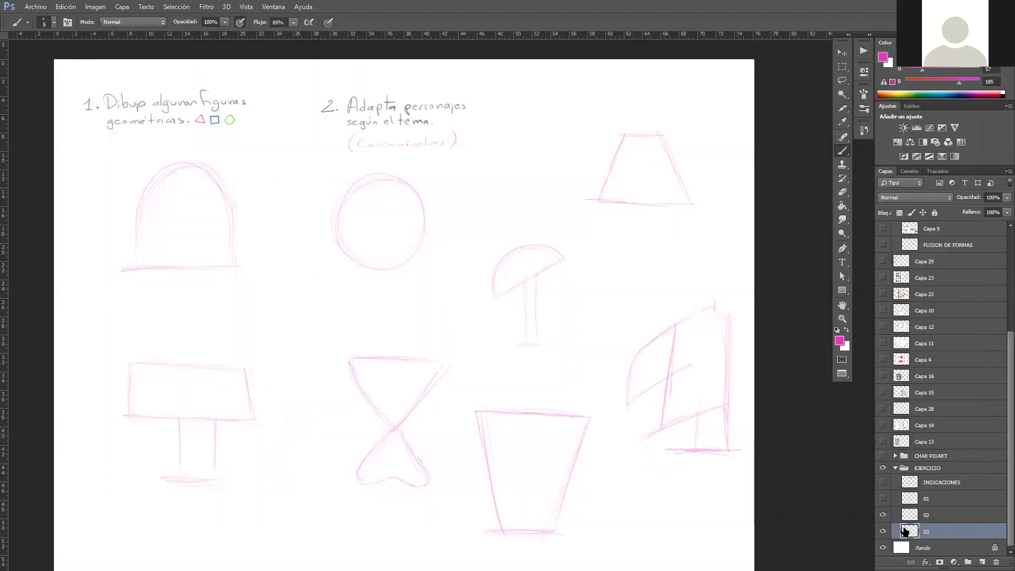
- Check the contents of layer 03, make layer 02 active, and set the foreground colour to blue, undoing the test stroke
click(884, 532)
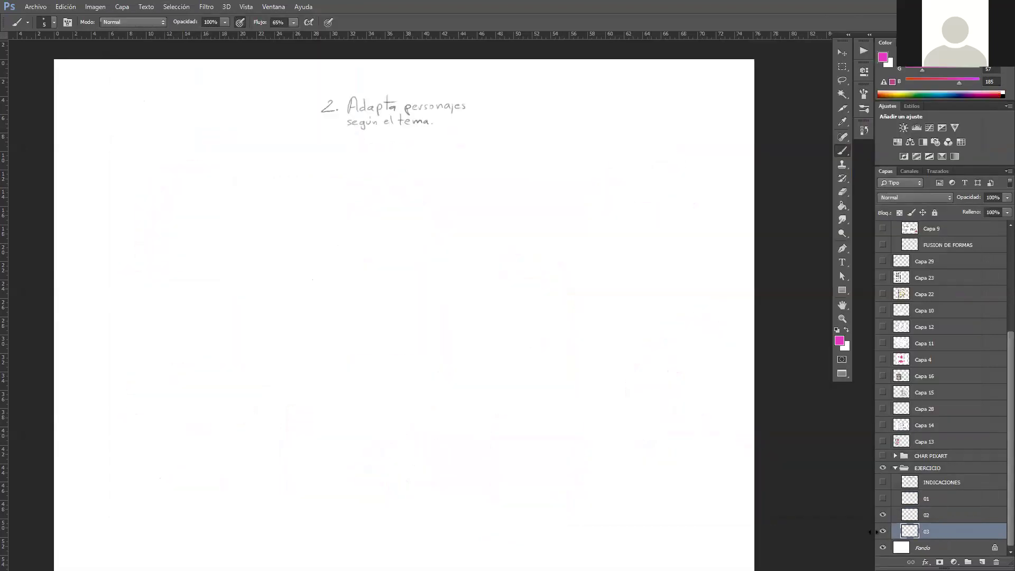
click(942, 519)
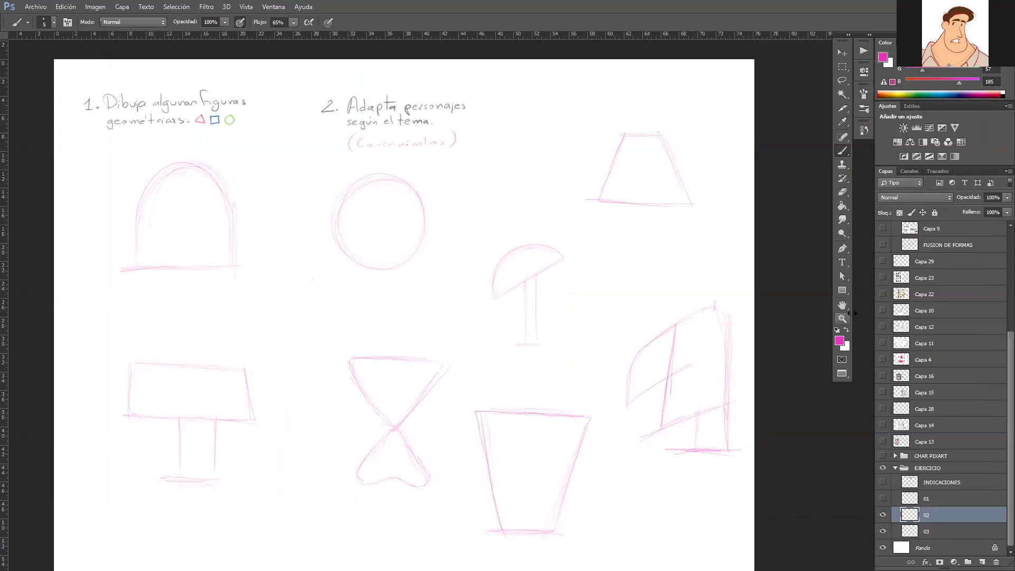
click(841, 341)
click(679, 316)
drag(650, 303, 656, 276)
click(781, 255)
drag(523, 353, 587, 461)
key(ctrl+z)
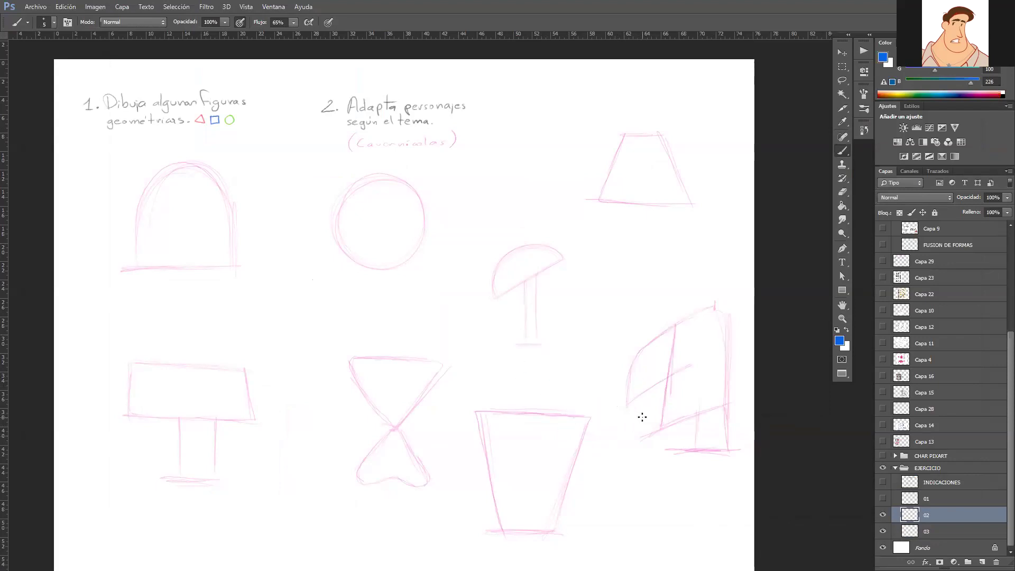
- Switch to the CAVERNICOLAS results in Chrome and preview the ABC.es photo of three cavemen in fur clothing
key(super)
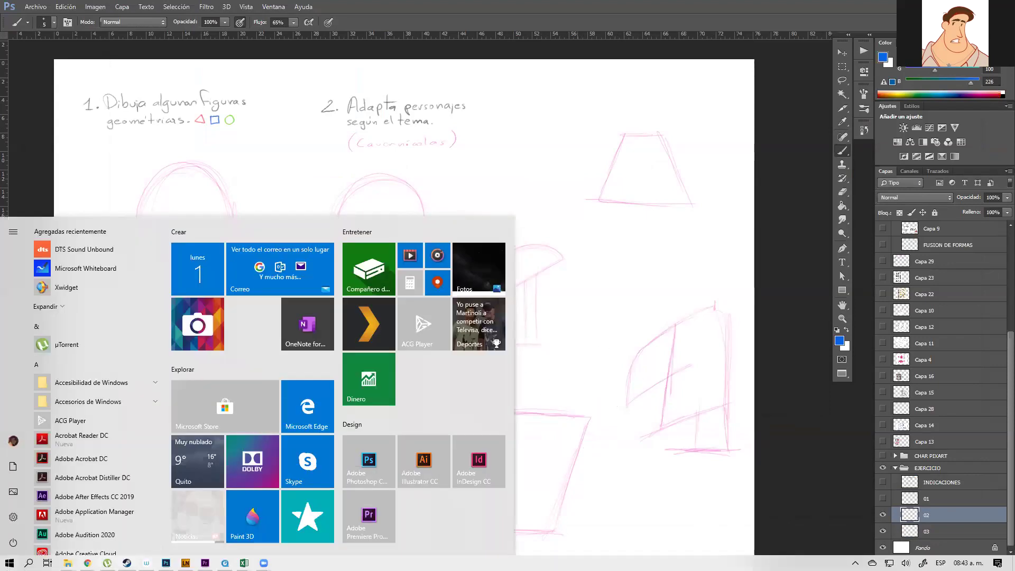
mouse_move(87, 563)
click(245, 513)
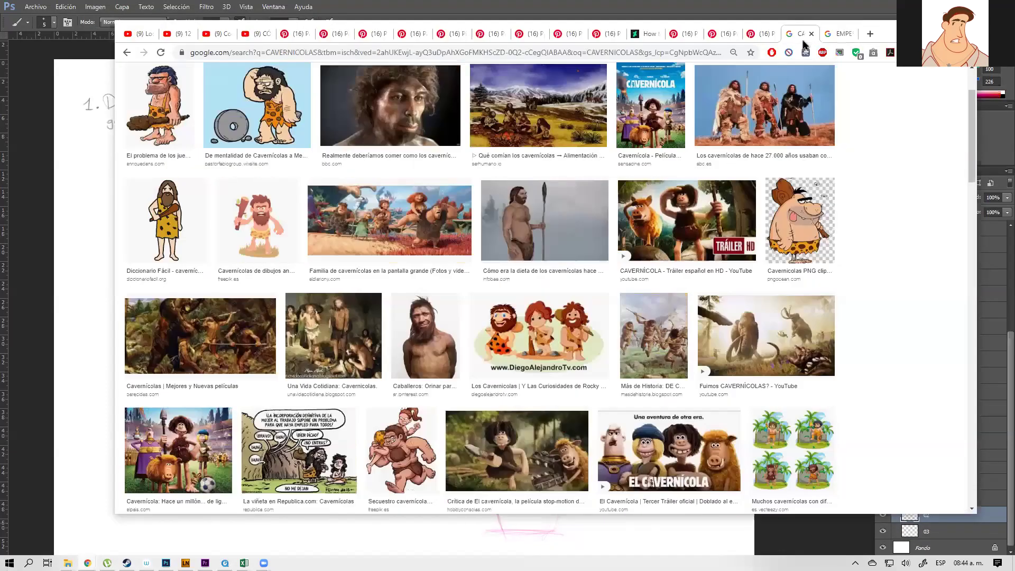
click(801, 36)
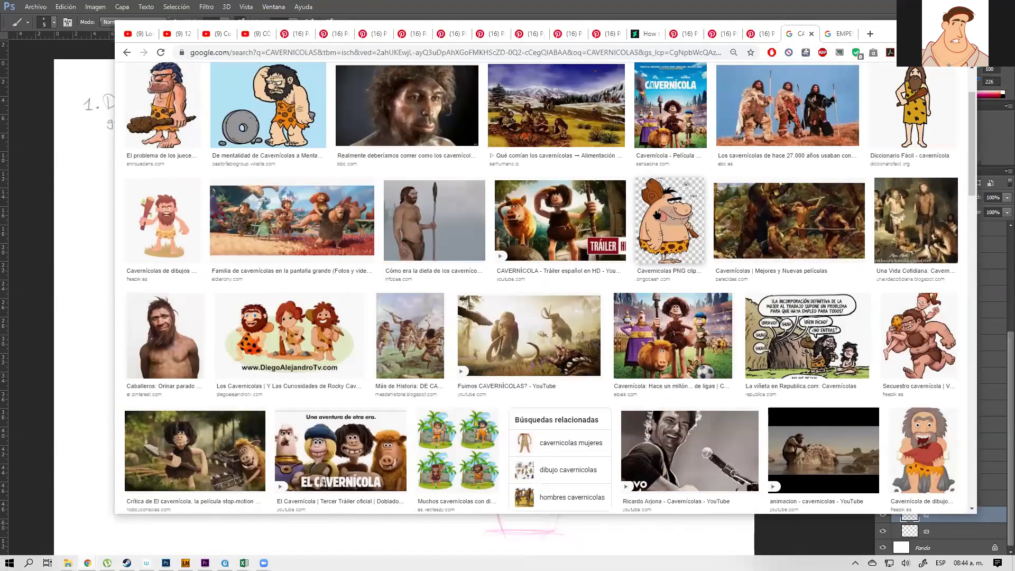
scroll(597, 270, up, 2)
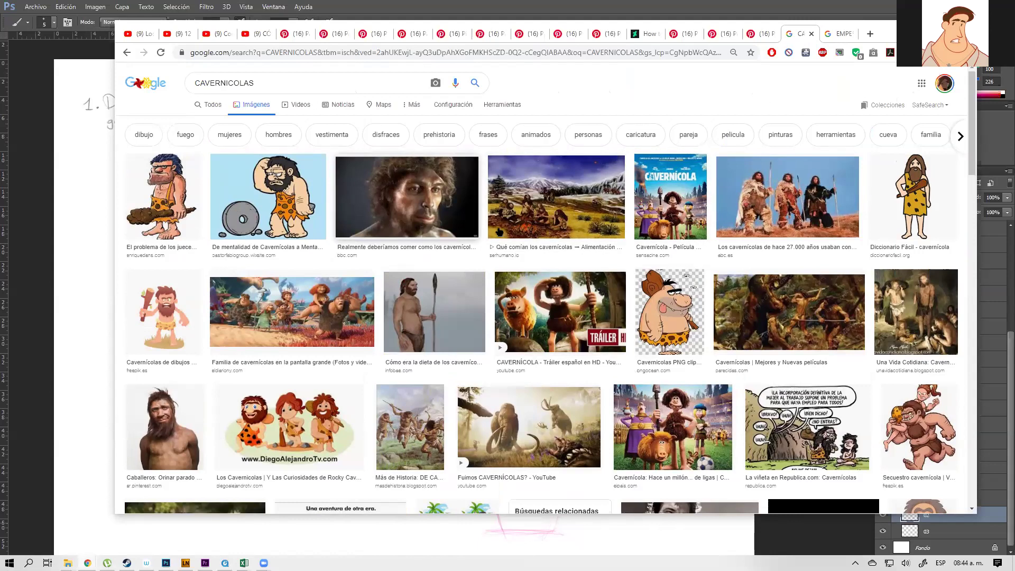
click(767, 205)
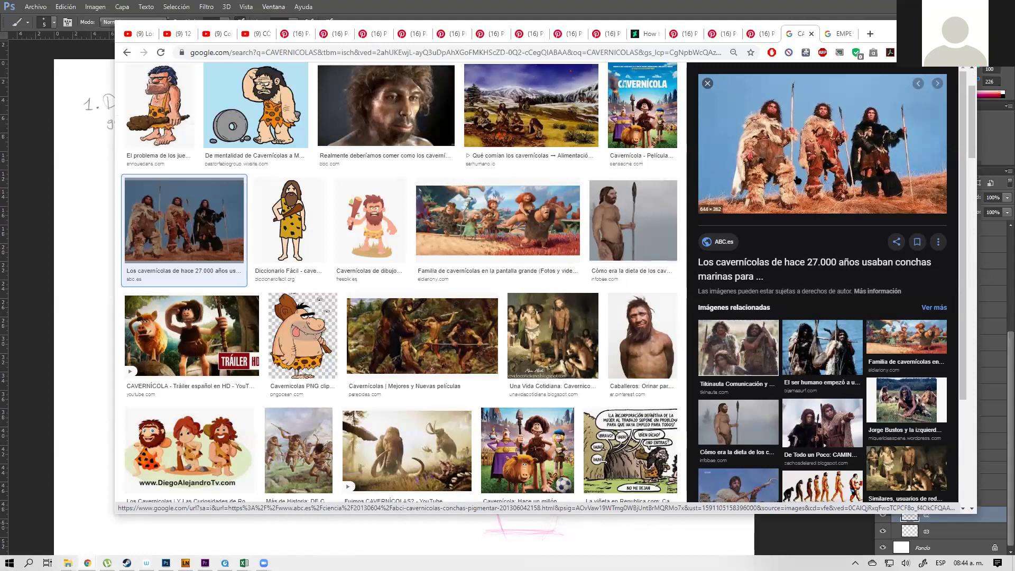
- Browse the CAVERNICOLAS image results for caveman references and return to the EMPERADOR CHINO results
scroll(828, 199, down, 3)
scroll(627, 225, down, 8)
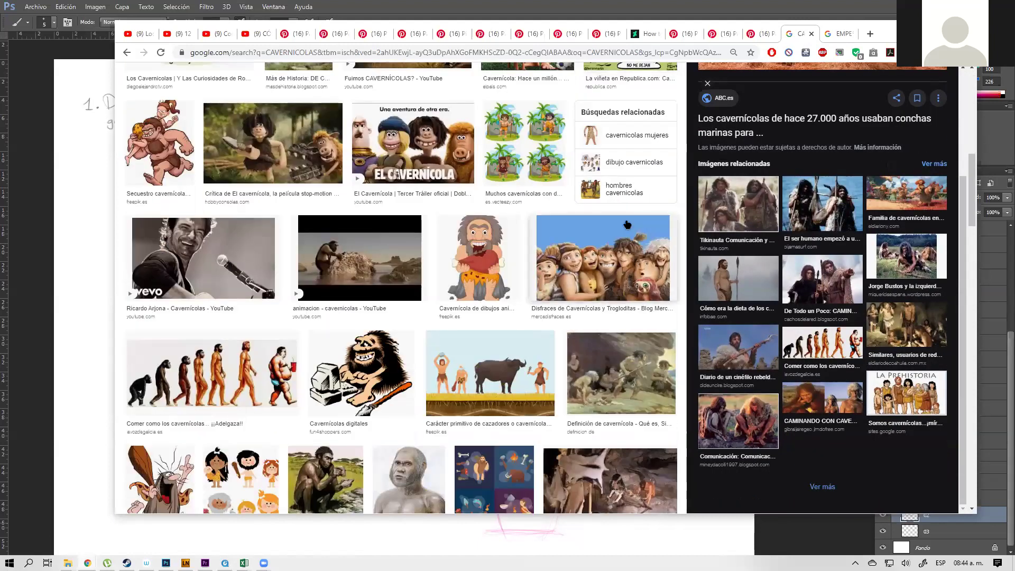
scroll(638, 251, down, 4)
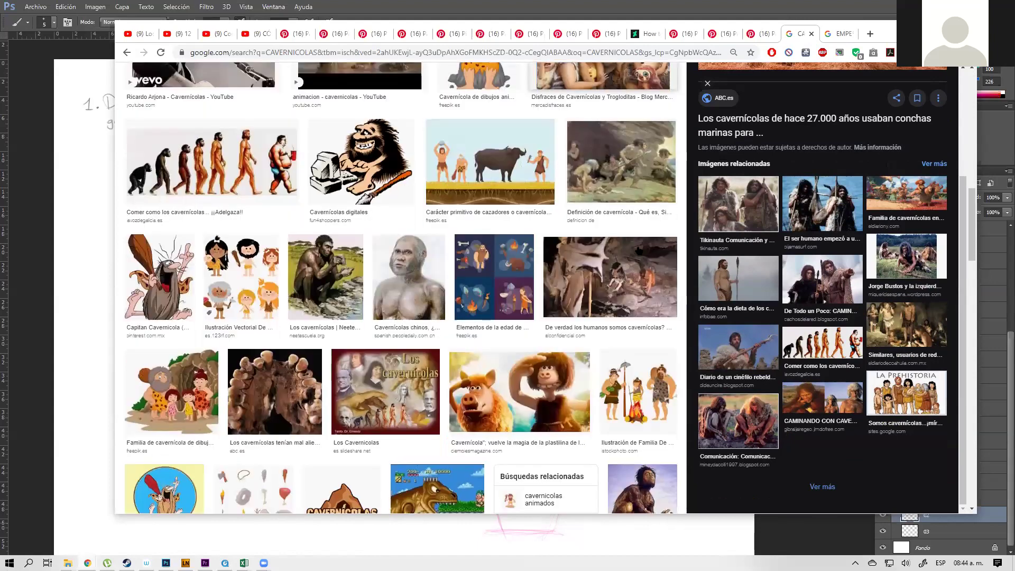
scroll(639, 251, down, 8)
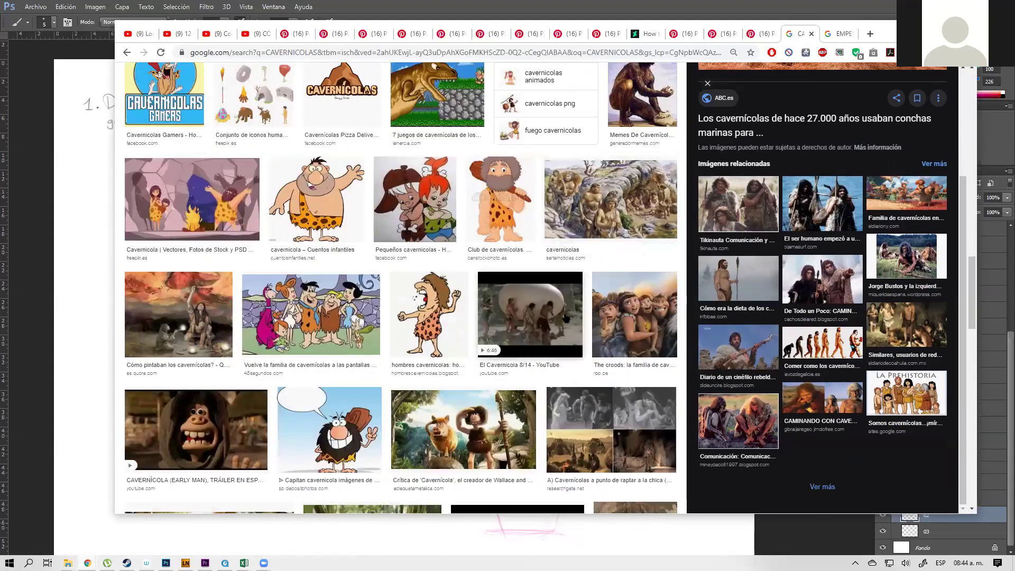
scroll(558, 320, down, 5)
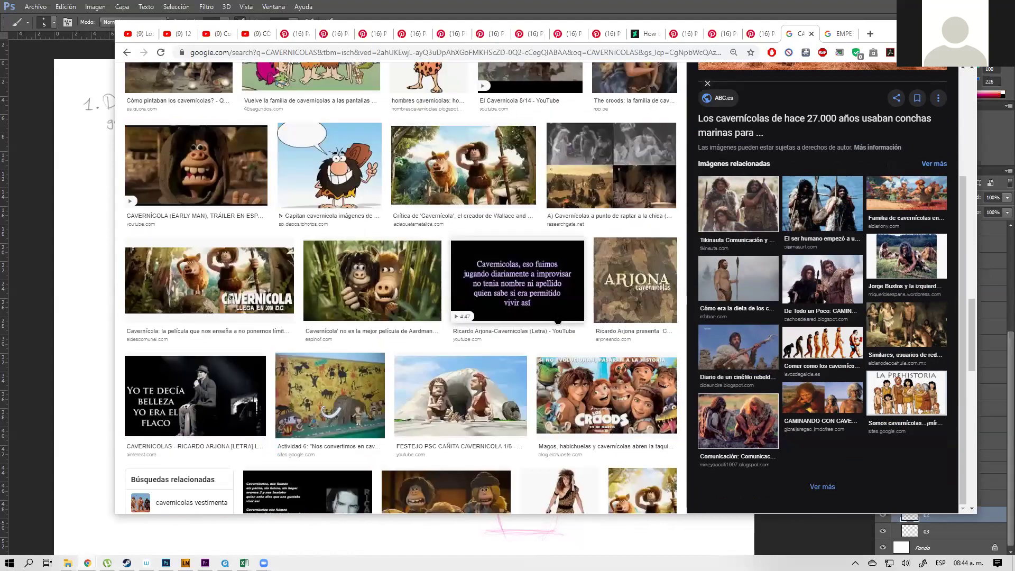
scroll(558, 320, down, 4)
scroll(558, 320, down, 10)
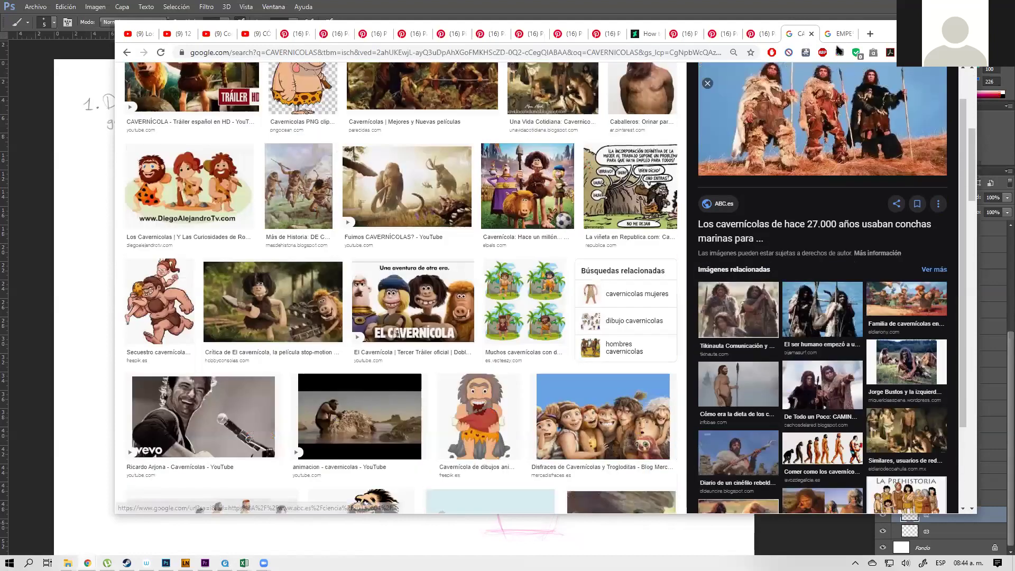
click(838, 33)
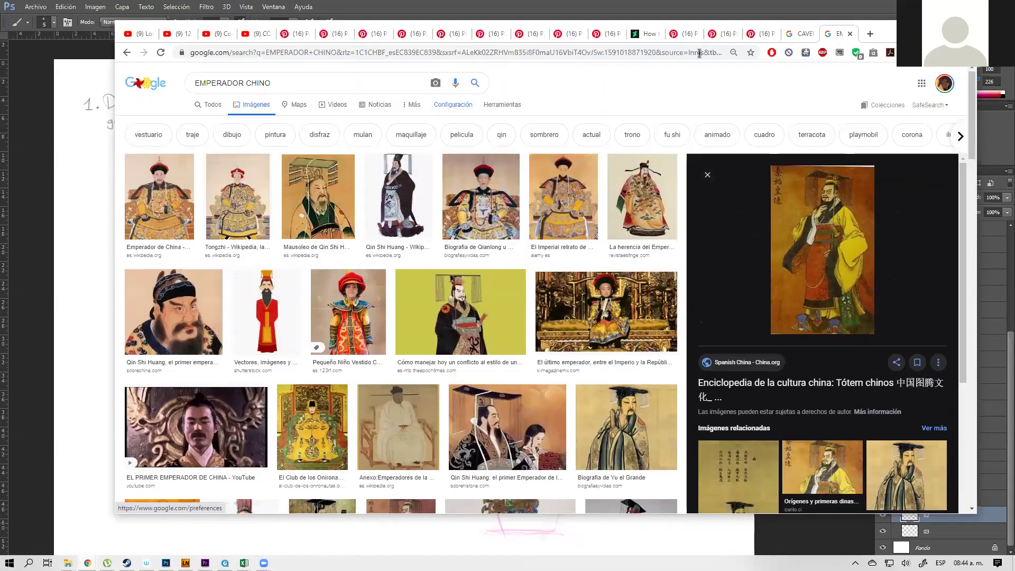
- Search Google Images in a new browser tab for "cavernicila una noche en el museo"
click(870, 34)
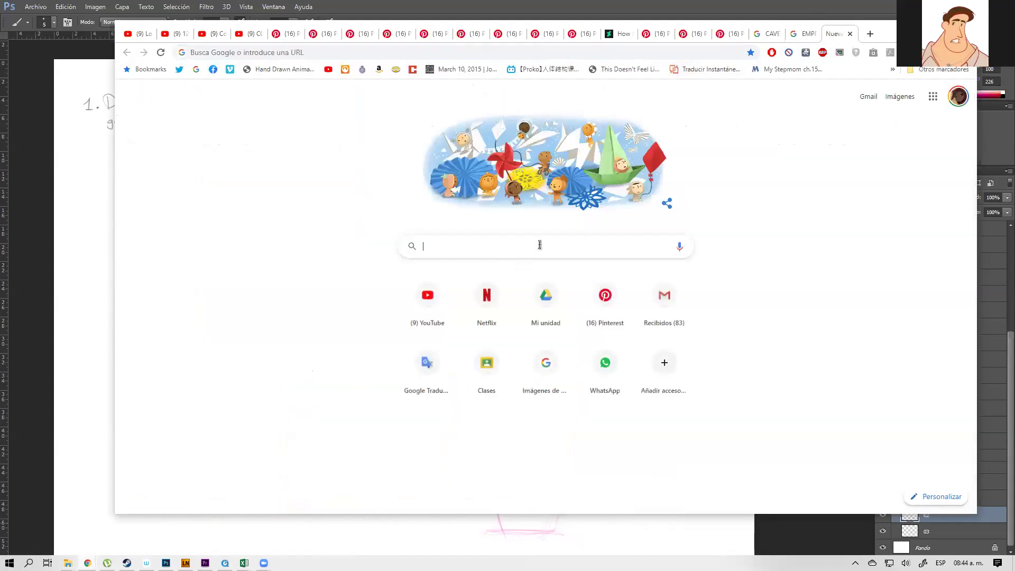
text(ca)
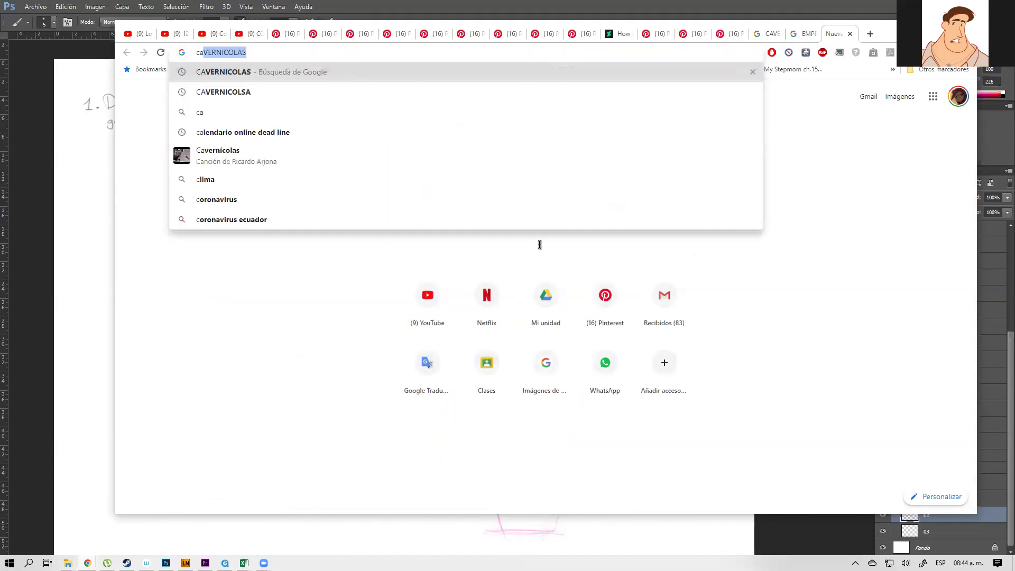
text(vernicila )
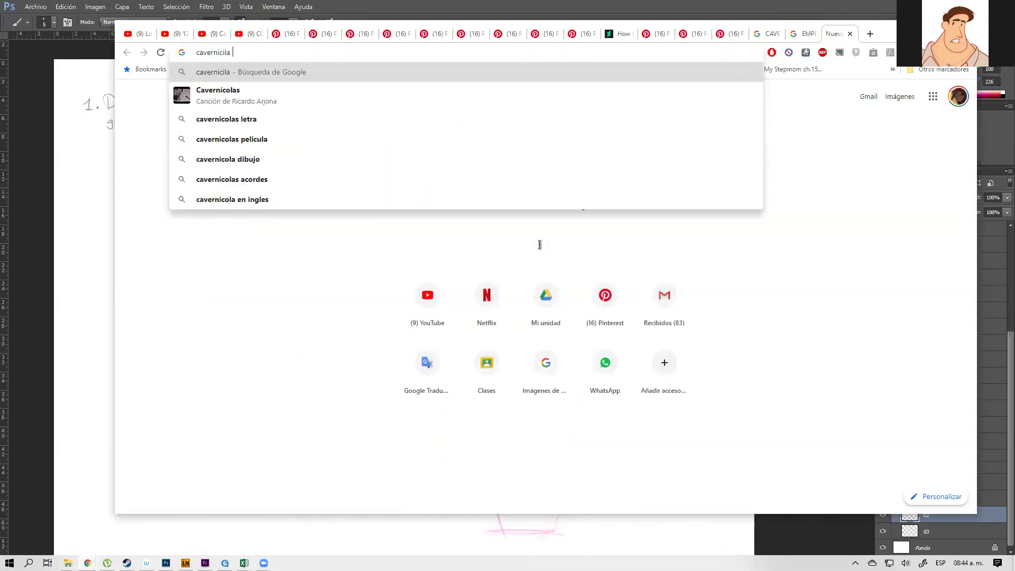
text(una noche en )
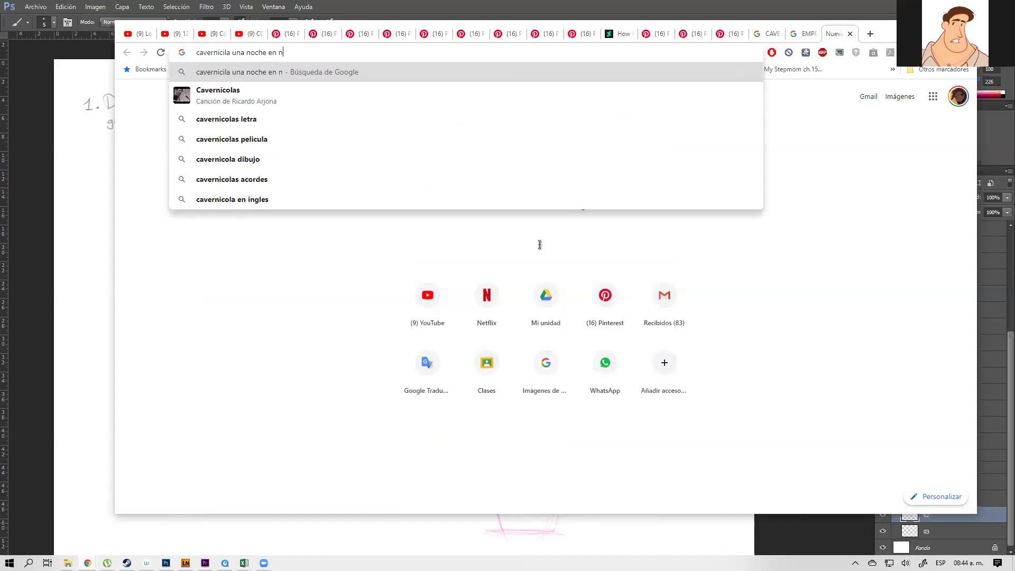
text(el mus)
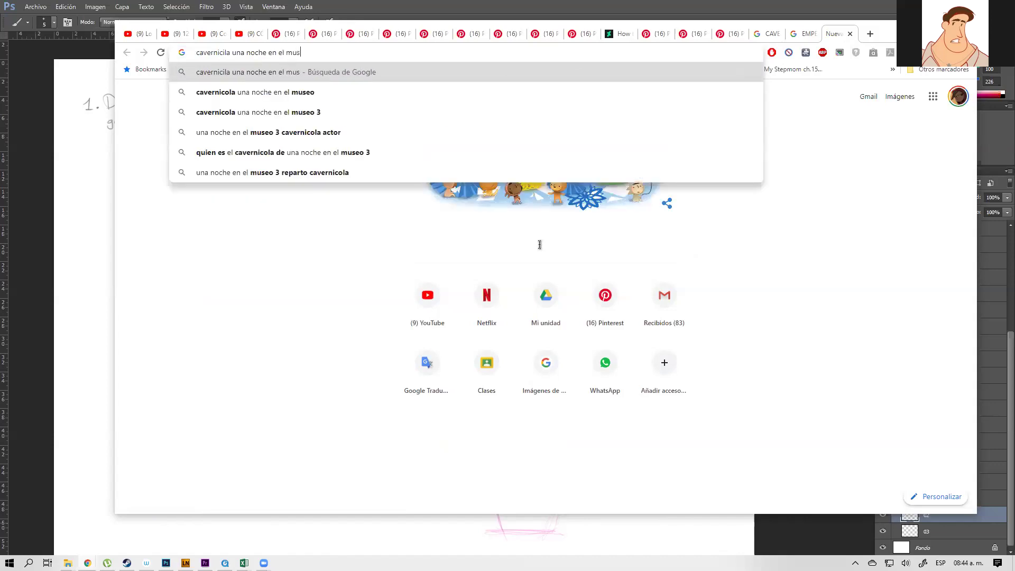
text(eo)
key(Return)
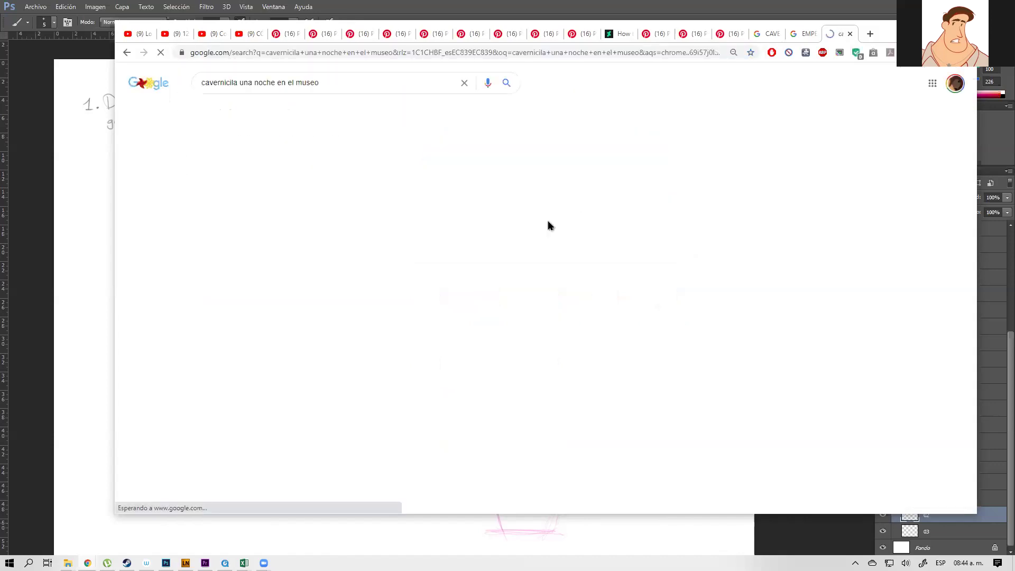
click(259, 109)
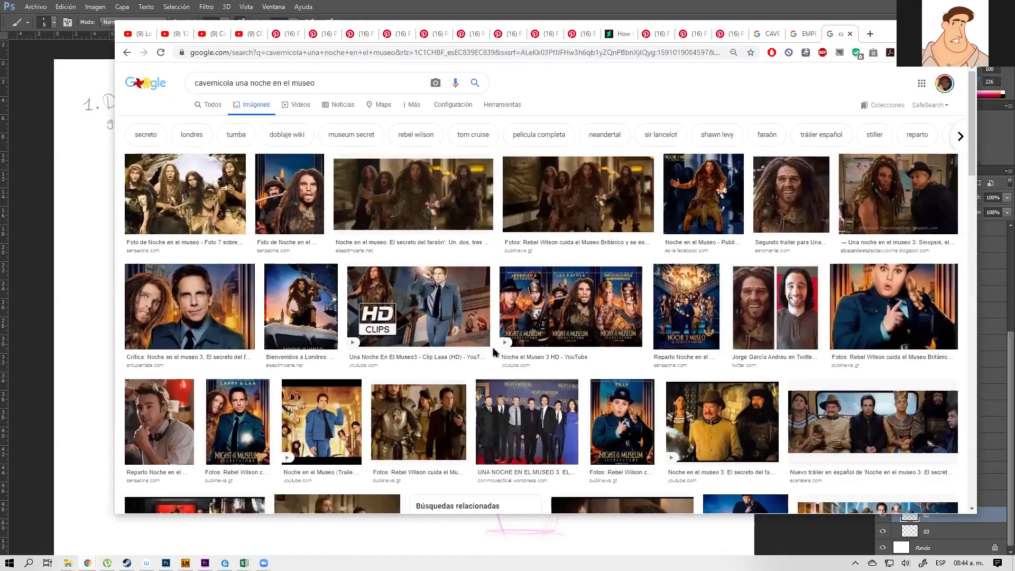
- Preview the Aeromental portrait of the long-haired caveman and the SensaCine group photo, examining the related images
click(786, 203)
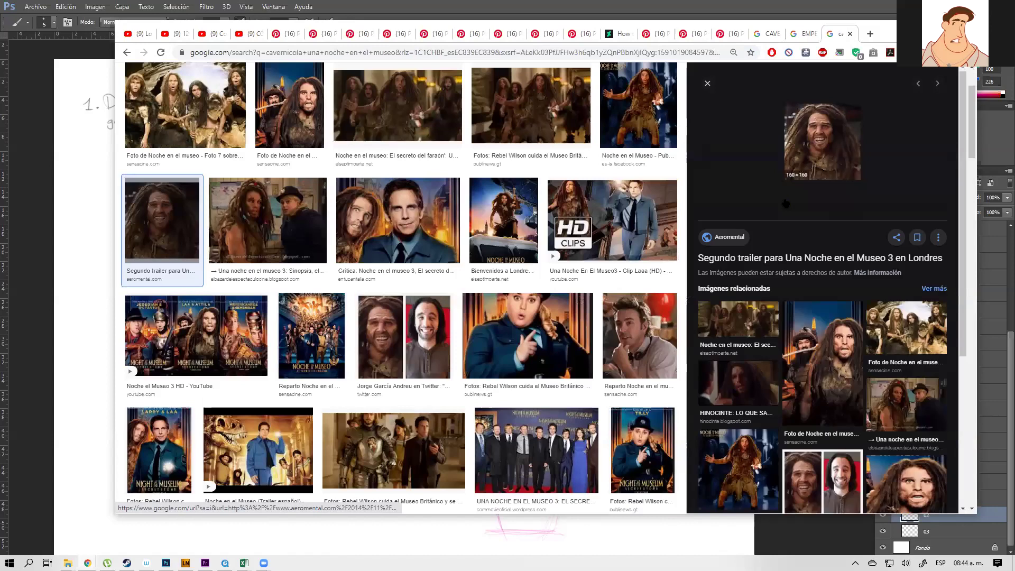
scroll(436, 184, up, 2)
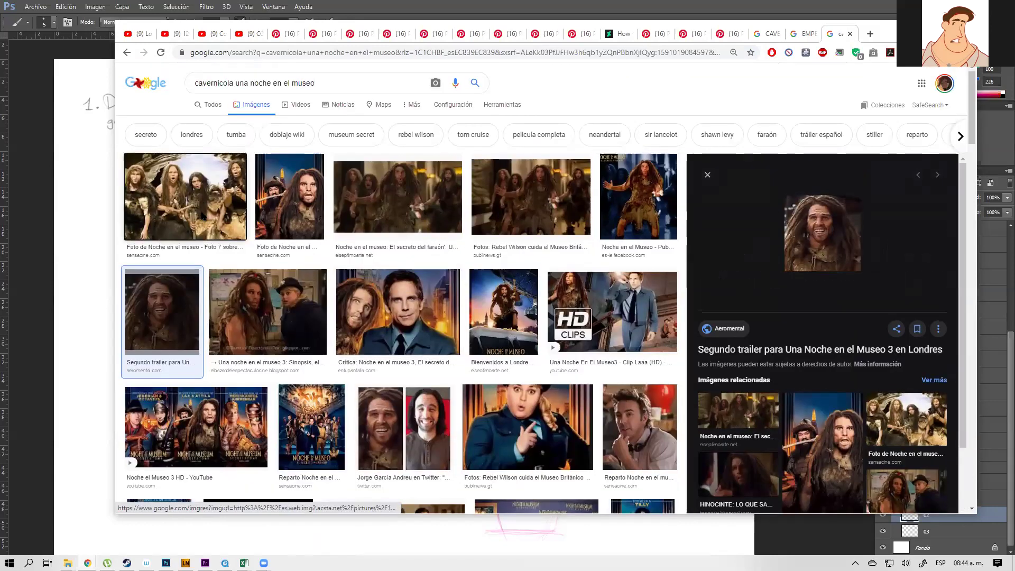
click(204, 218)
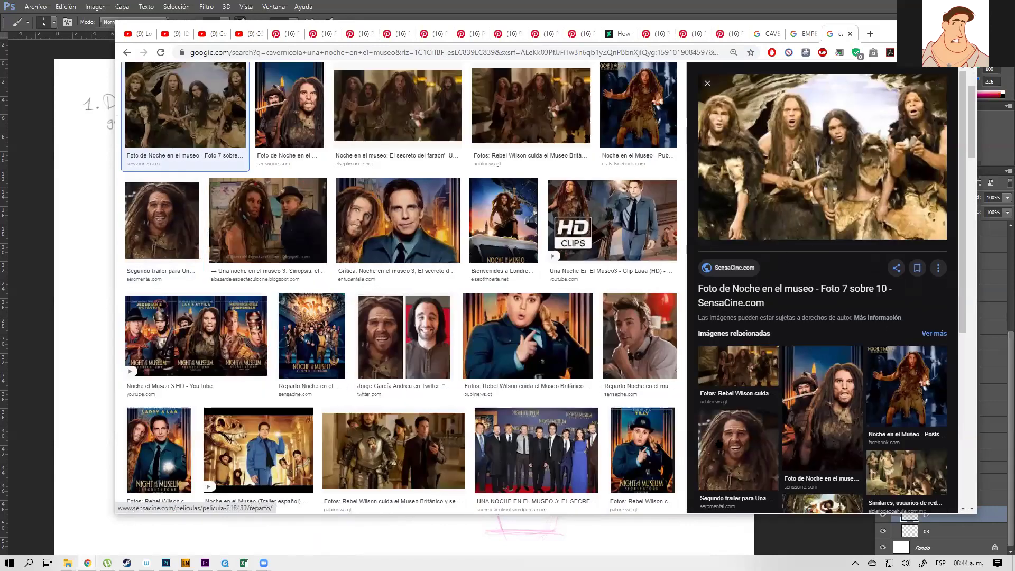
click(739, 449)
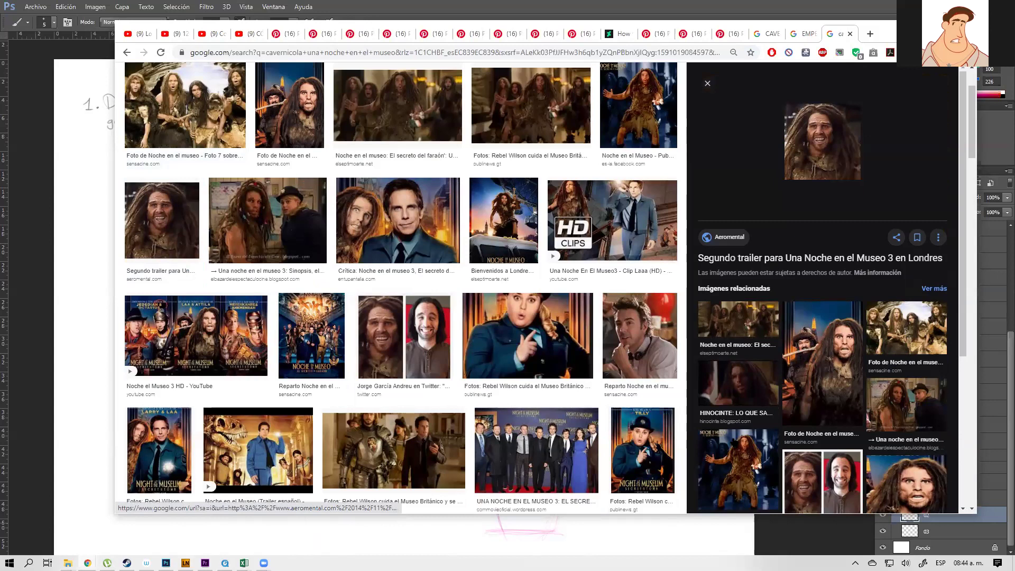
scroll(837, 418, down, 4)
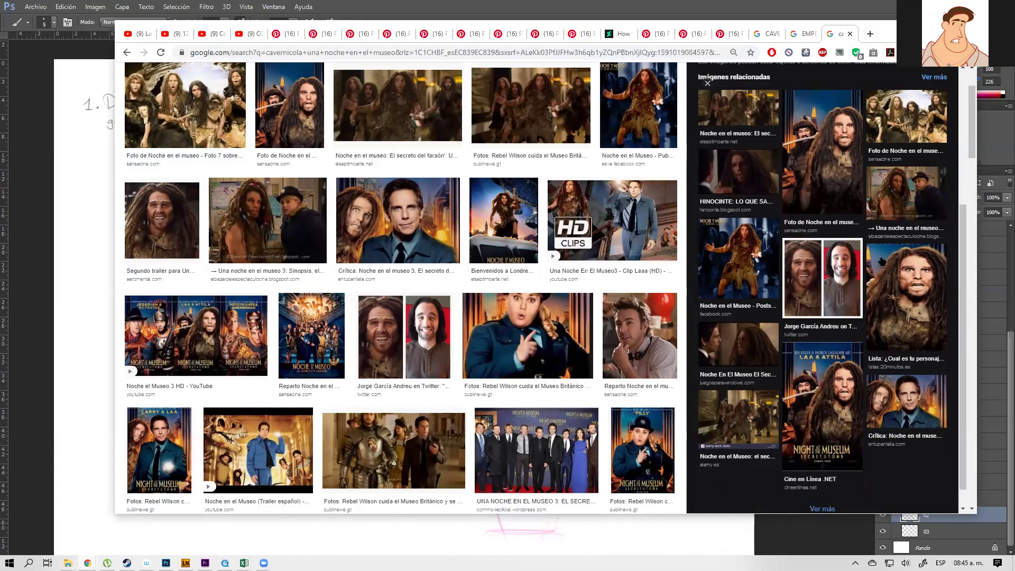
scroll(835, 159, up, 1)
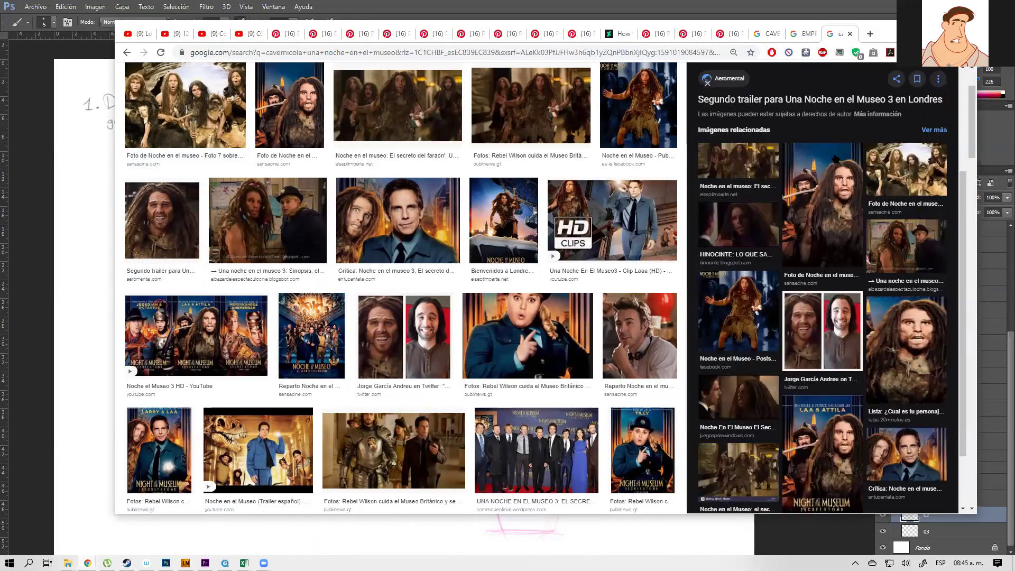
- Copy the related SensaCine photo of the long-haired caveman, paste it into the Photoshop exercise page and move it over the figures at the page's left
click(839, 211)
right_click(810, 283)
click(853, 405)
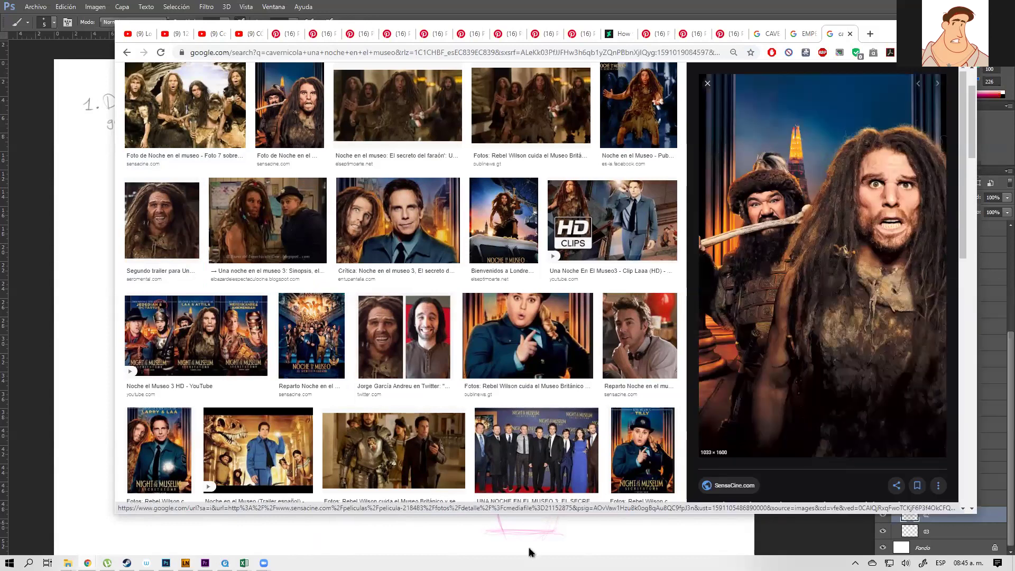
click(553, 542)
key(v)
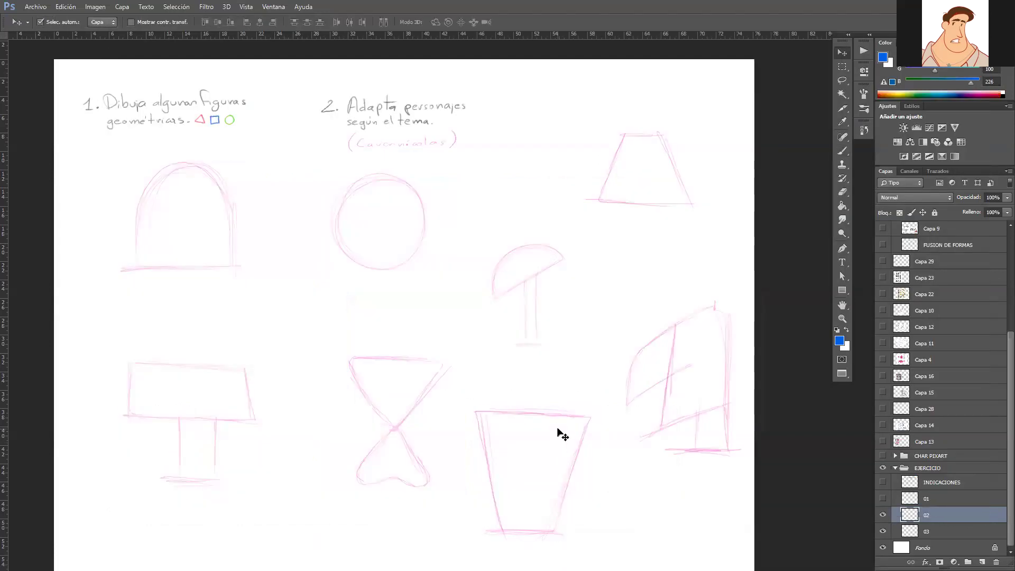
key(ctrl+v)
drag(538, 364, 418, 397)
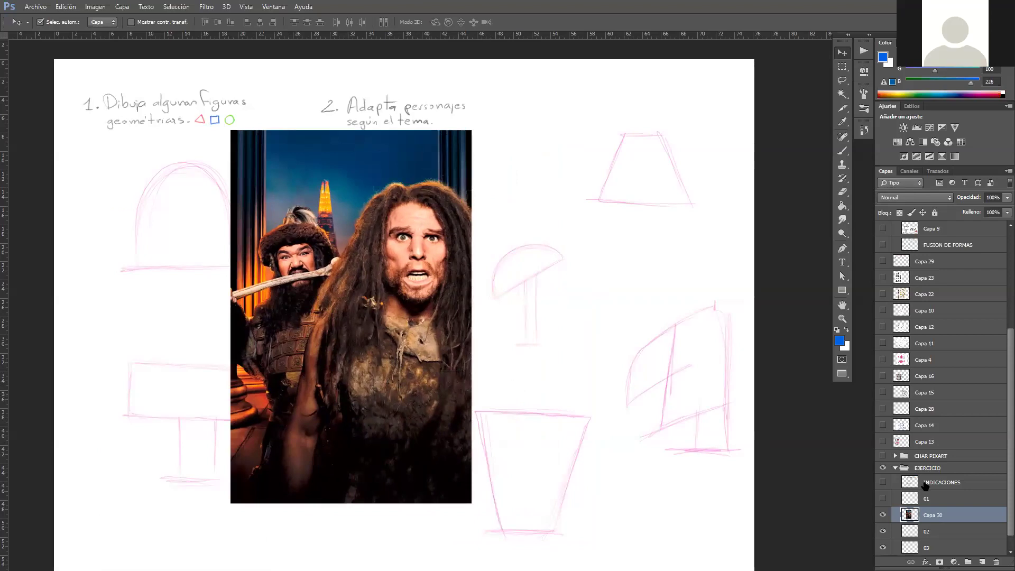
click(882, 515)
click(883, 516)
drag(446, 408, 388, 426)
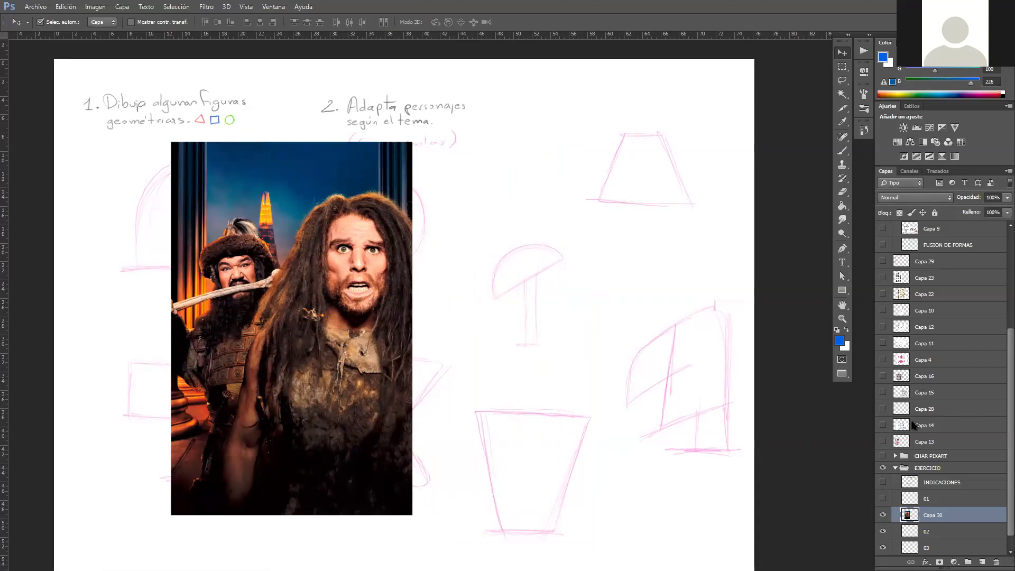
- Look through the layer stack and check the contents of layer 01 in the EJERCICIO group
scroll(1000, 354, up, 5)
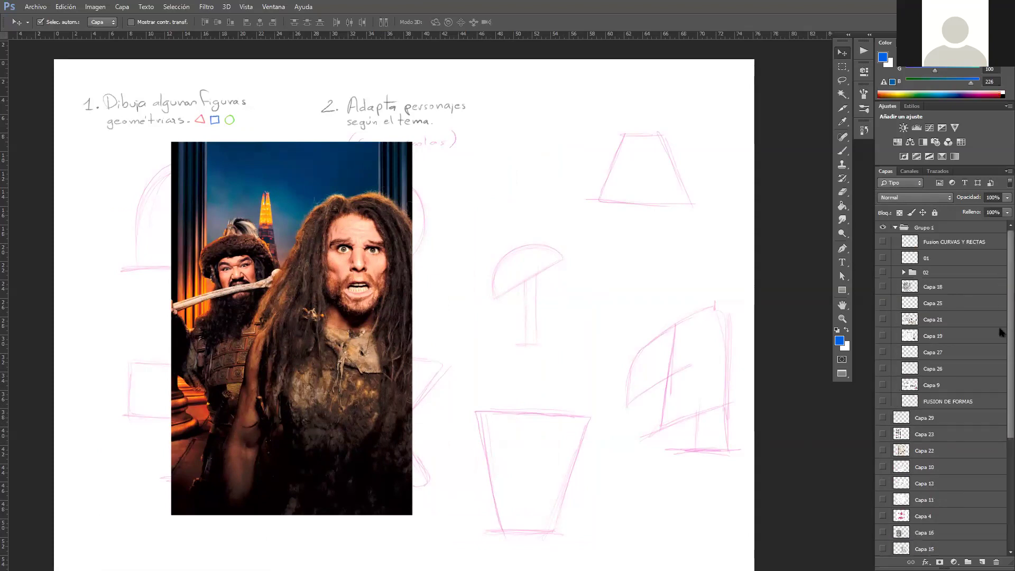
scroll(1000, 331, down, 5)
click(883, 498)
click(883, 498)
click(916, 515)
key(b)
mouse_move(576, 433)
mouse_down()
mouse_move(587, 470)
mouse_move(623, 453)
mouse_up()
key(ctrl+z)
- Scale the caveman photo down with Free Transform and place it beside the trapezoid near the page's upper right
key(z)
mouse_move(514, 316)
mouse_down()
mouse_move(551, 305)
mouse_move(573, 412)
mouse_move(562, 447)
mouse_up()
drag(655, 369, 598, 400)
key(v)
drag(344, 481, 363, 455)
key(ctrl+t)
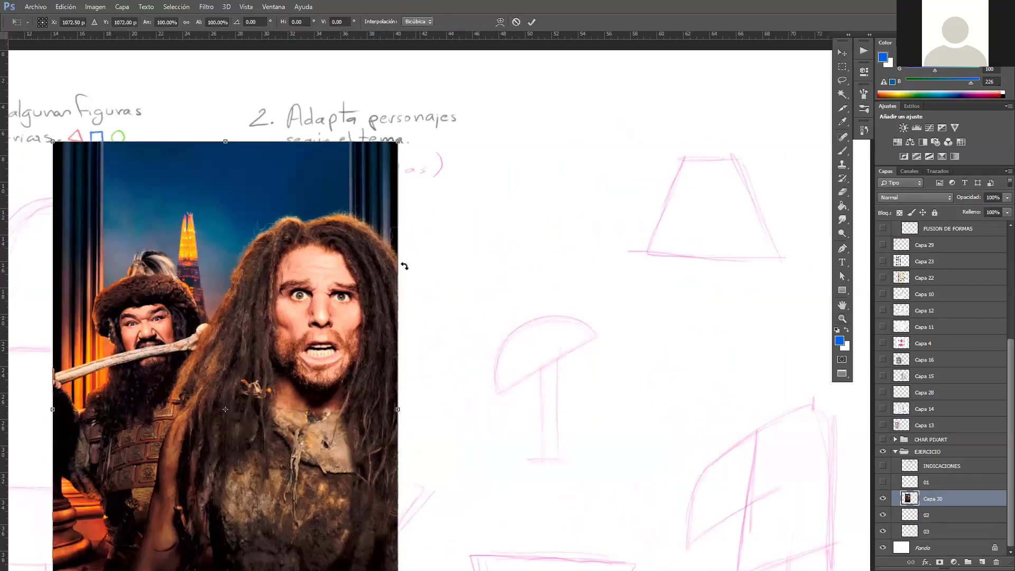
drag(399, 142, 198, 449)
drag(153, 514, 484, 210)
key(Return)
- Make layer 03 active and sample the trapezoid sketch's pink as the brush colour
key(z)
drag(672, 256, 724, 259)
mouse_move(703, 276)
mouse_down()
mouse_move(539, 320)
mouse_move(538, 334)
mouse_move(529, 335)
mouse_move(550, 309)
mouse_move(532, 311)
mouse_up()
key(v)
key(ctrl+z)
key(b)
alt+click(553, 311)
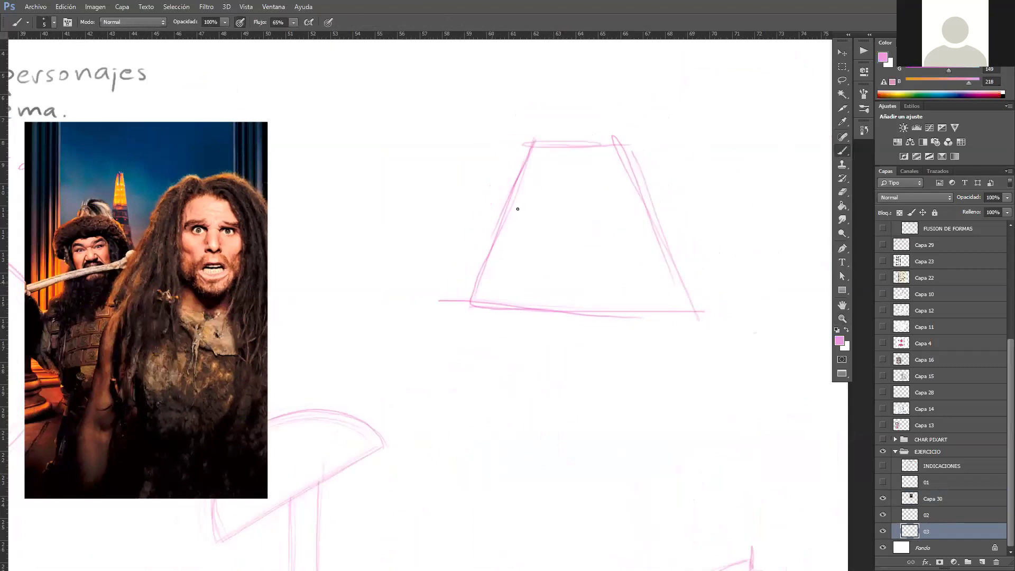
- Sketch a pink inverted trapezoid body under the upper-right trapezoid, with slanted sides, a base line and a vertical centre line
drag(513, 198, 487, 296)
drag(503, 224, 452, 428)
drag(491, 273, 454, 412)
key(ctrl+z)
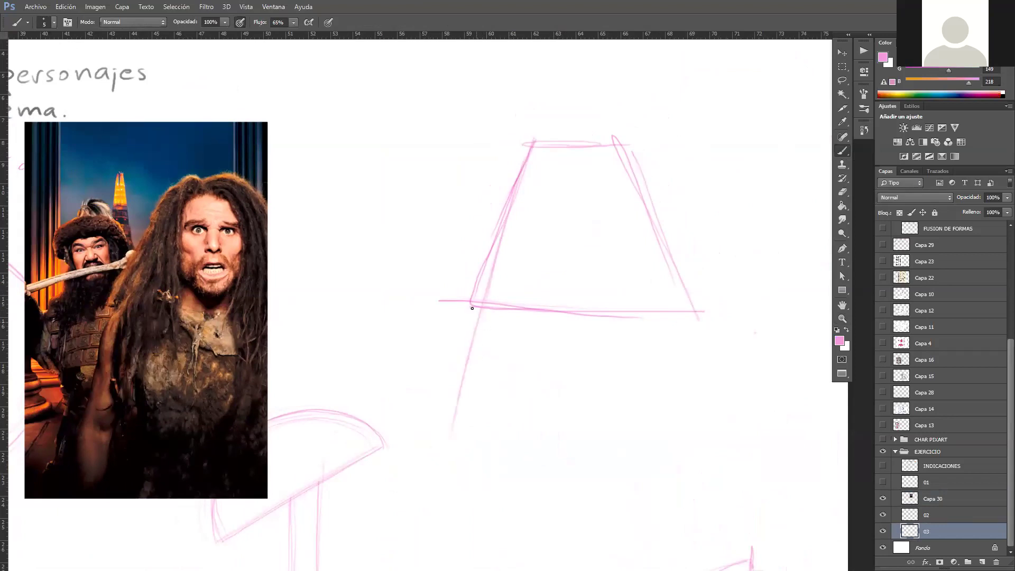
drag(497, 298, 524, 438)
drag(618, 448, 511, 443)
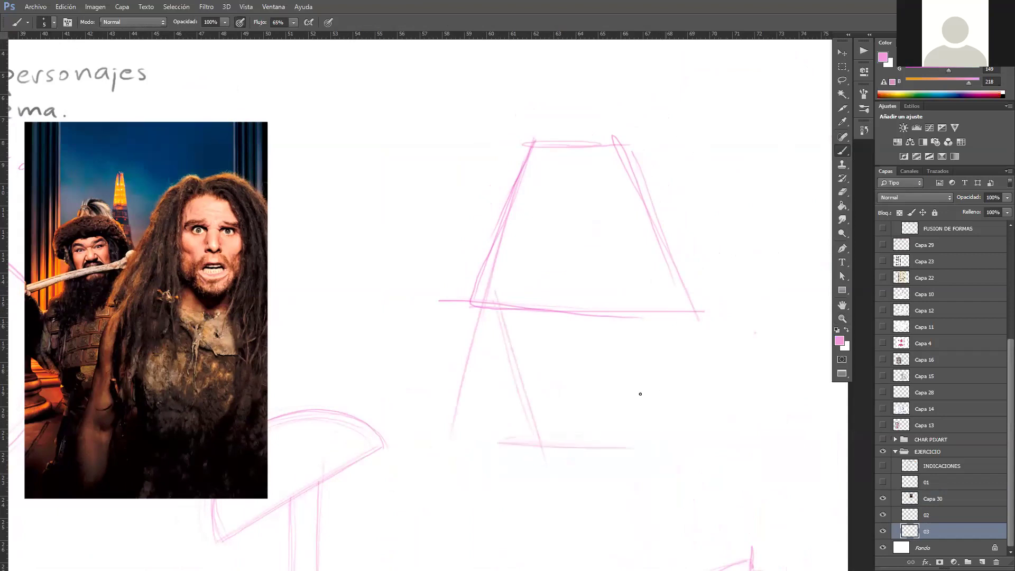
drag(682, 327, 630, 469)
drag(555, 450, 651, 455)
drag(512, 444, 666, 444)
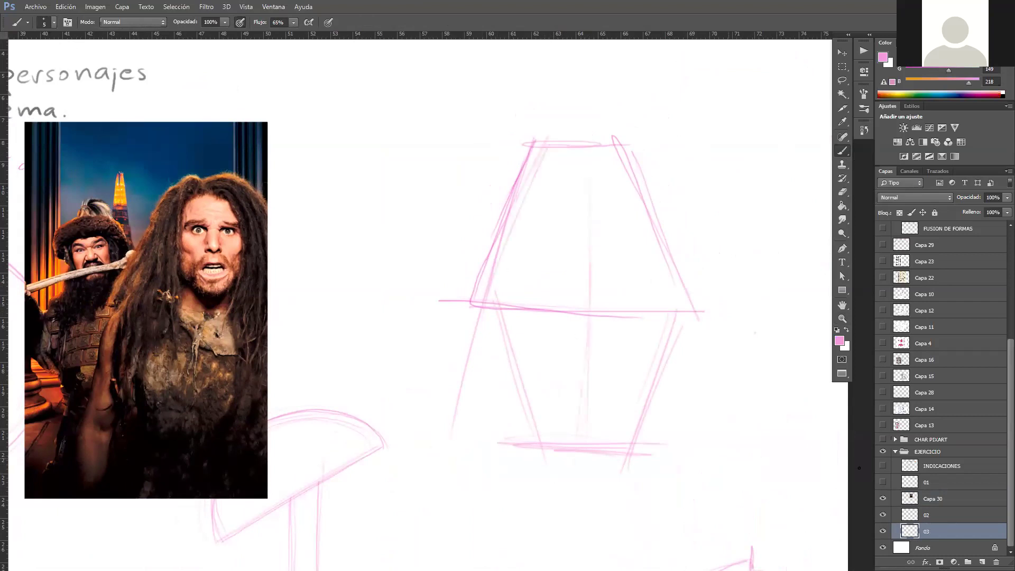
- Make layer 02 active and set the brush colour to blue, undoing the test strokes
click(946, 517)
drag(507, 451, 550, 450)
drag(635, 354, 650, 438)
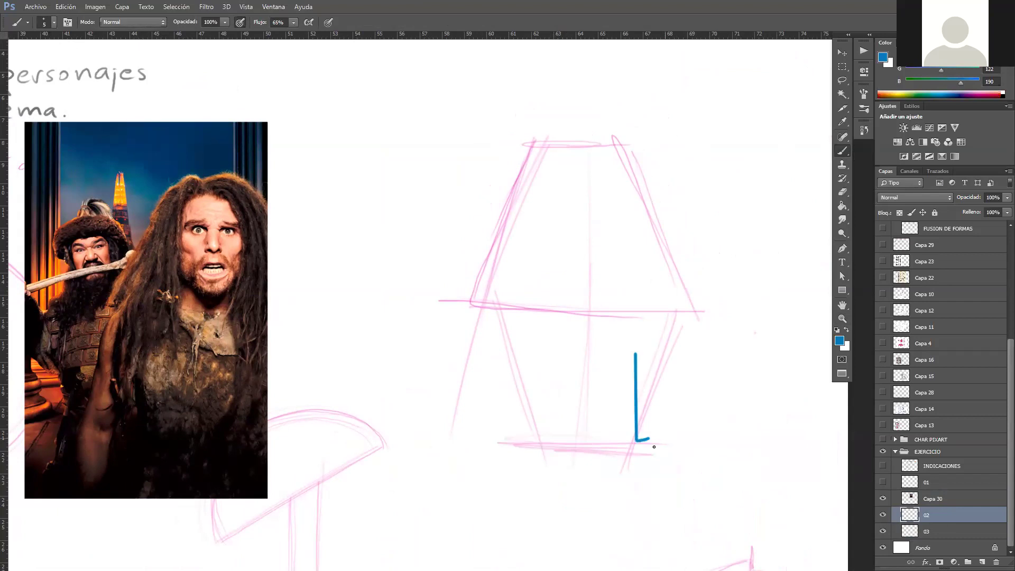
key(ctrl+z)
drag(684, 404, 665, 485)
key(ctrl+z)
- Sketch the caveman's blue centre line, parted hairline, face sides and angular jaw inside the upper trapezoid
drag(574, 162, 566, 308)
key(ctrl+z)
drag(576, 154, 575, 310)
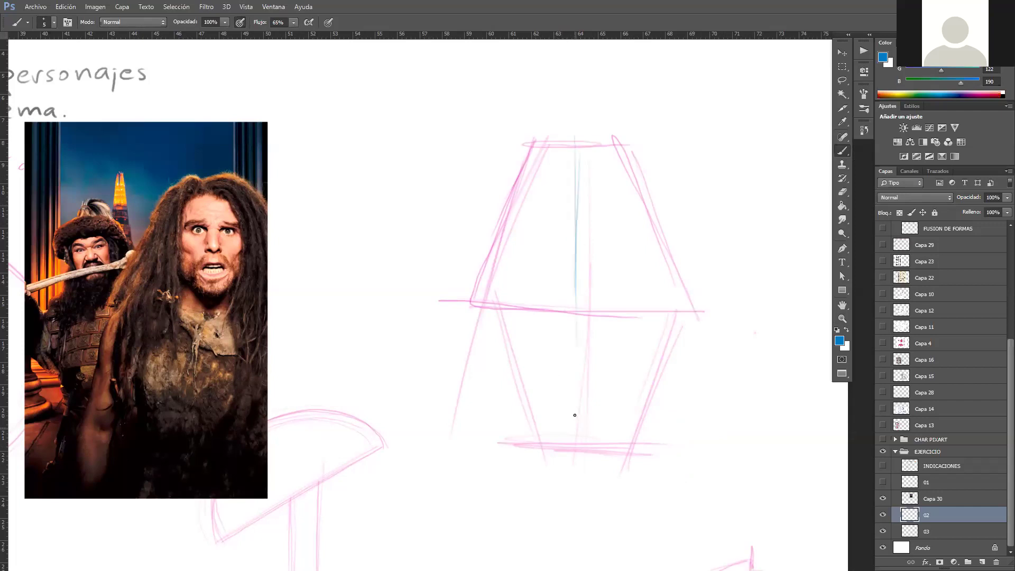
mouse_move(555, 189)
mouse_down()
mouse_move(570, 156)
mouse_move(543, 213)
mouse_move(529, 161)
mouse_move(589, 136)
mouse_move(630, 188)
mouse_up()
drag(618, 141, 637, 185)
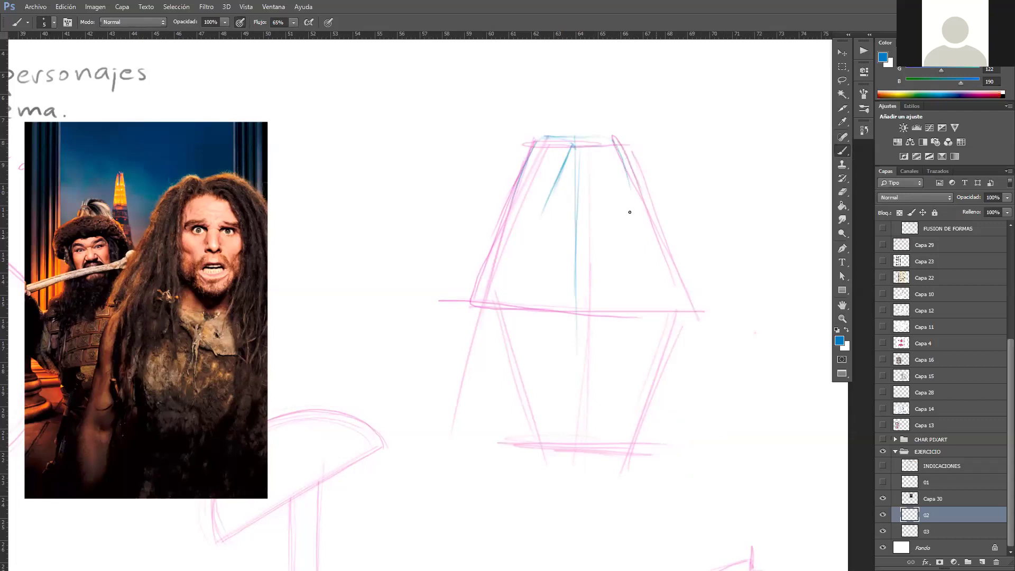
drag(588, 148, 621, 221)
mouse_move(567, 151)
mouse_down()
mouse_move(532, 247)
mouse_move(559, 246)
mouse_up()
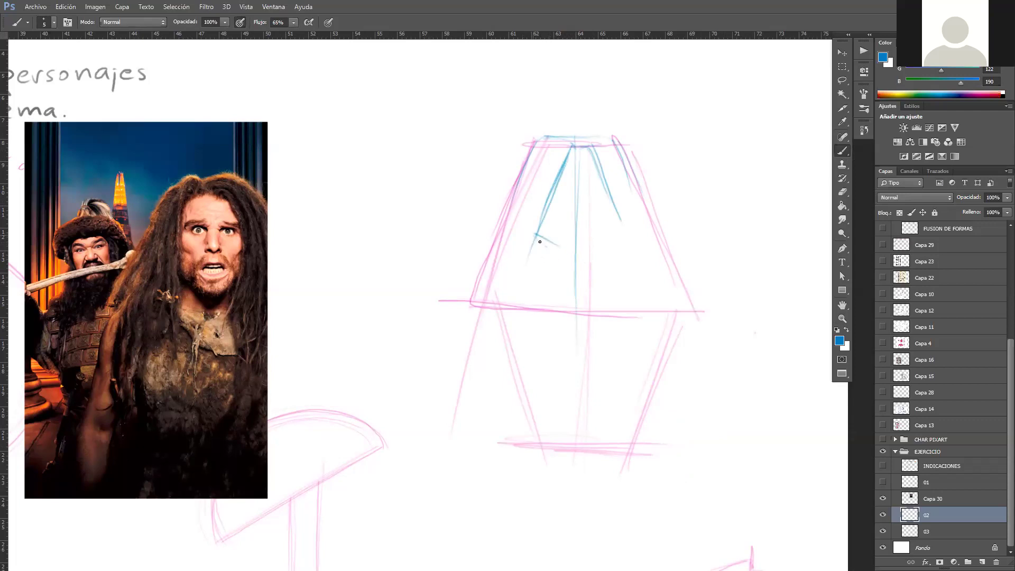
mouse_move(546, 252)
mouse_down()
mouse_move(589, 256)
mouse_move(630, 237)
mouse_up()
- Draw the caveman's eyebrows, eyes, nose, open mouth and moustache inside the angular face
drag(584, 198, 612, 197)
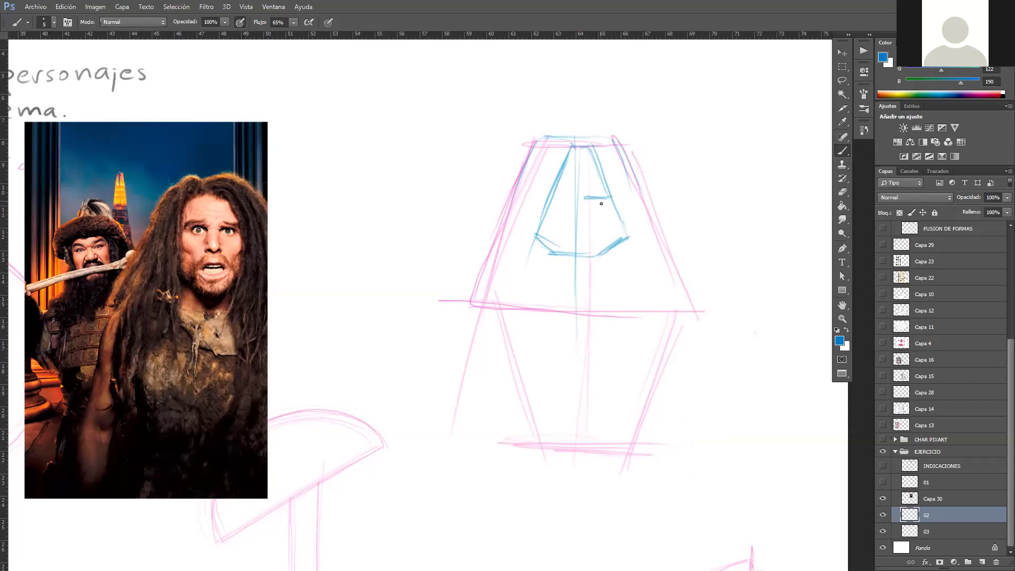
mouse_move(551, 197)
mouse_down()
mouse_move(606, 199)
mouse_move(548, 204)
mouse_move(565, 196)
mouse_move(610, 207)
mouse_move(567, 215)
mouse_move(579, 214)
mouse_move(576, 227)
mouse_move(588, 222)
mouse_move(561, 240)
mouse_up()
key(ctrl+z)
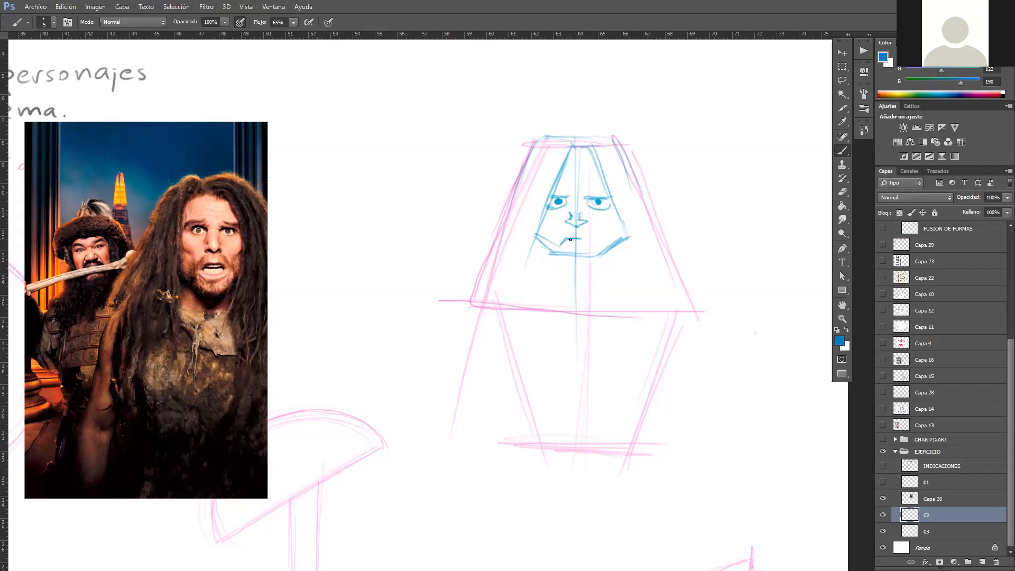
key(z)
drag(612, 313, 568, 337)
drag(629, 347, 688, 354)
drag(617, 284, 641, 303)
key(b)
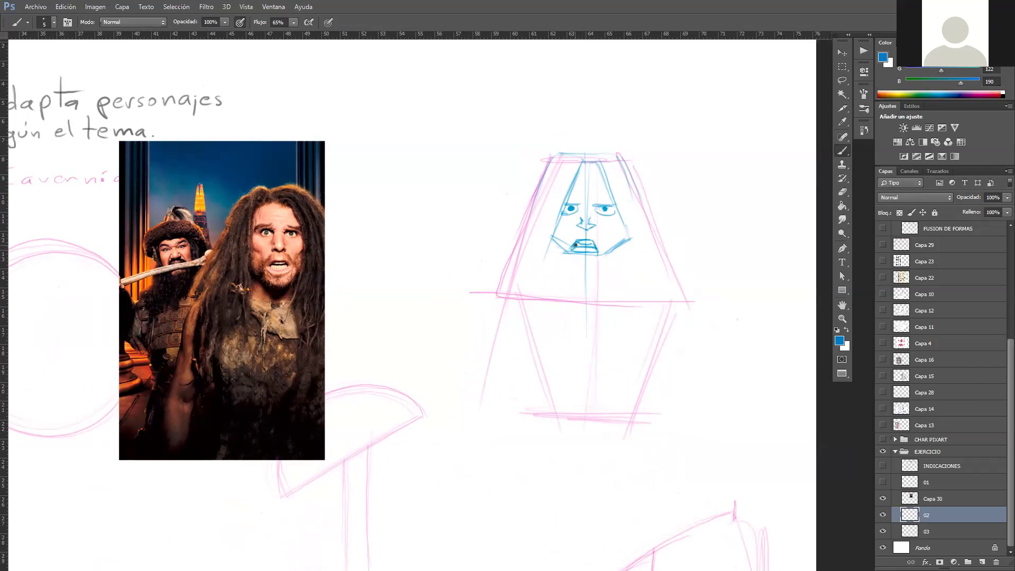
drag(580, 244, 592, 245)
mouse_move(592, 232)
mouse_down()
mouse_move(607, 251)
mouse_move(563, 245)
mouse_move(557, 253)
mouse_up()
- Trace the outer contours of the hair in blue along both slanted sides of the upper trapezoid
mouse_move(553, 156)
mouse_down()
mouse_move(530, 223)
mouse_move(561, 175)
mouse_move(552, 163)
mouse_move(515, 247)
mouse_up()
drag(542, 184, 508, 267)
drag(629, 162, 674, 264)
drag(639, 186, 659, 241)
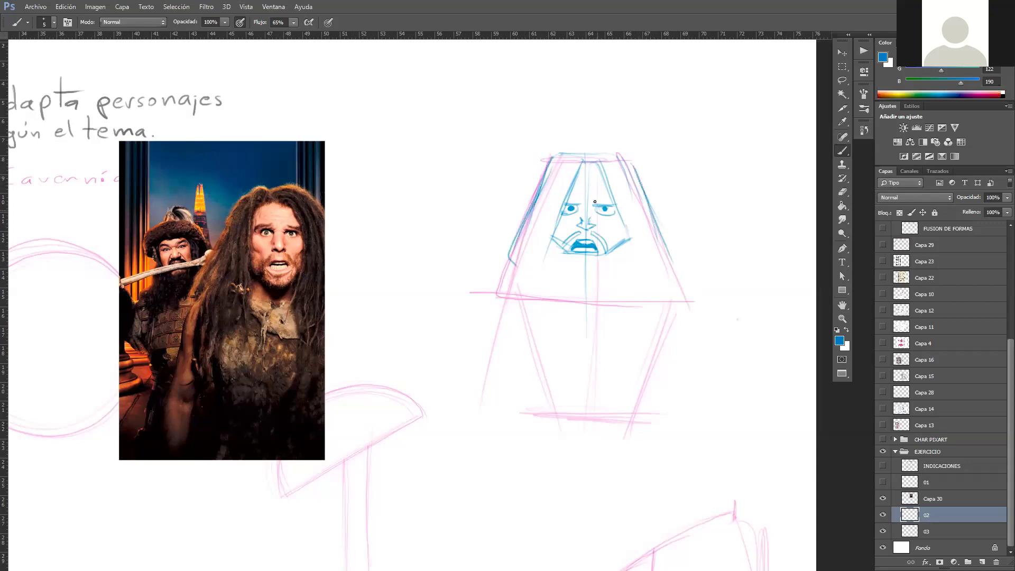
- Draw angular beard lines over the cheeks and jaw, and a chin line below the mouth
mouse_move(594, 203)
mouse_down()
mouse_move(614, 203)
mouse_move(580, 201)
mouse_move(614, 237)
mouse_move(565, 245)
mouse_up()
key(ctrl+z)
mouse_move(623, 225)
mouse_down()
mouse_move(604, 249)
mouse_move(557, 227)
mouse_move(565, 252)
mouse_up()
drag(623, 226, 610, 250)
key(e)
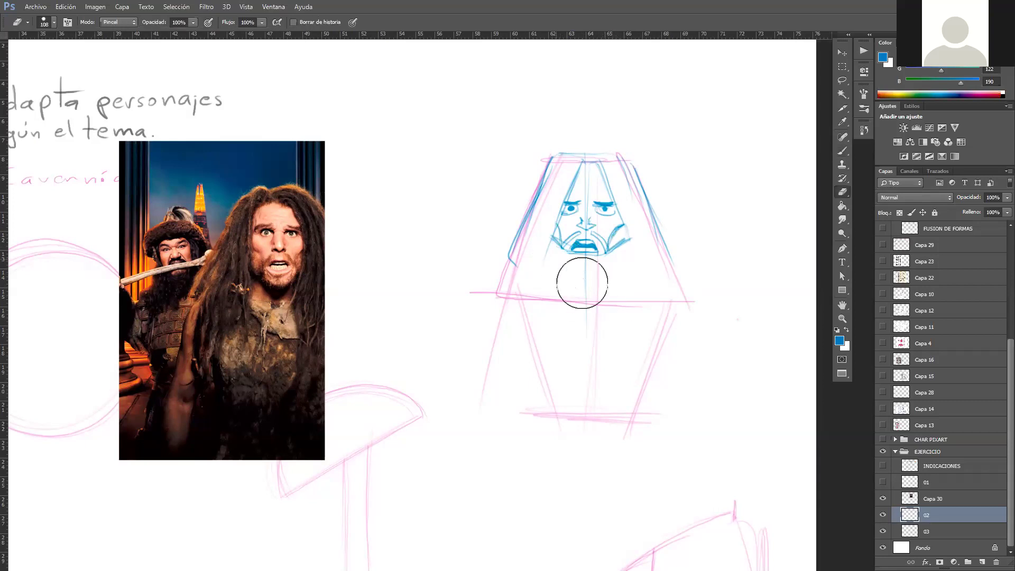
key(b)
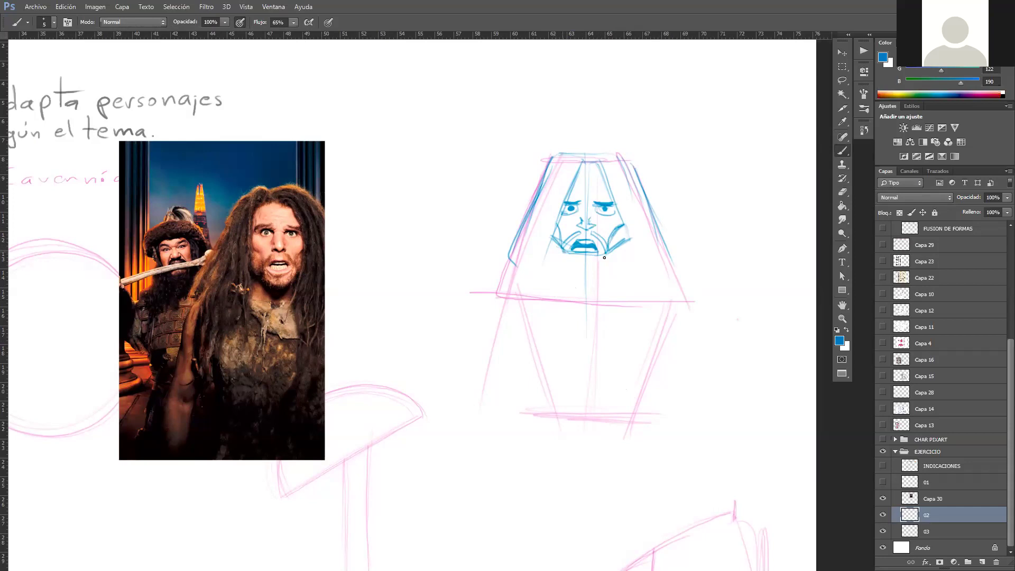
mouse_move(564, 253)
mouse_down()
mouse_move(602, 260)
mouse_move(571, 265)
mouse_move(603, 262)
mouse_up()
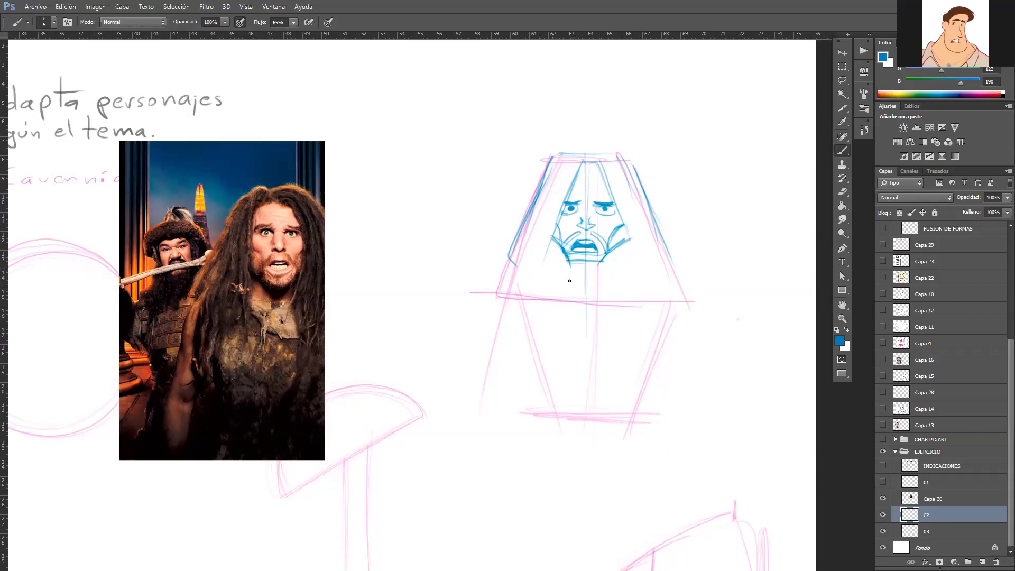
- Extend the inner and outer hair locks on both sides of the face down to the trapezoid's base
drag(556, 227, 531, 286)
drag(615, 194, 648, 300)
drag(517, 242, 499, 278)
mouse_move(513, 245)
mouse_down()
mouse_move(509, 290)
mouse_move(521, 297)
mouse_up()
drag(545, 251, 531, 291)
drag(632, 250, 643, 296)
drag(655, 227, 683, 294)
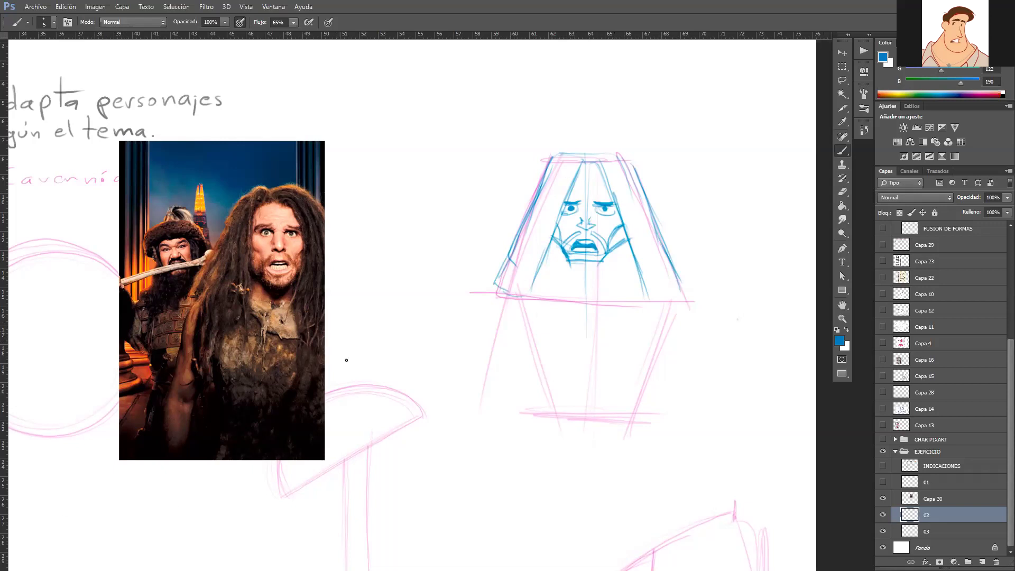
- Clean up the lower hair tips and close both hair ends flat along the trapezoid's base
drag(513, 244, 503, 279)
mouse_move(637, 268)
mouse_down()
mouse_move(648, 297)
mouse_move(680, 295)
mouse_move(656, 299)
mouse_up()
mouse_move(553, 244)
mouse_down()
mouse_move(531, 290)
mouse_move(518, 244)
mouse_up()
key(e)
key(b)
mouse_move(537, 198)
mouse_down()
mouse_move(498, 294)
mouse_move(523, 300)
mouse_up()
- Draw a curved neckline between the hair locks with a V-shaped collar point below it
mouse_move(544, 258)
mouse_down()
mouse_move(596, 291)
mouse_move(629, 277)
mouse_move(619, 280)
mouse_up()
drag(620, 280, 651, 273)
mouse_move(553, 265)
mouse_down()
mouse_move(614, 329)
mouse_move(584, 295)
mouse_move(600, 314)
mouse_move(648, 287)
mouse_up()
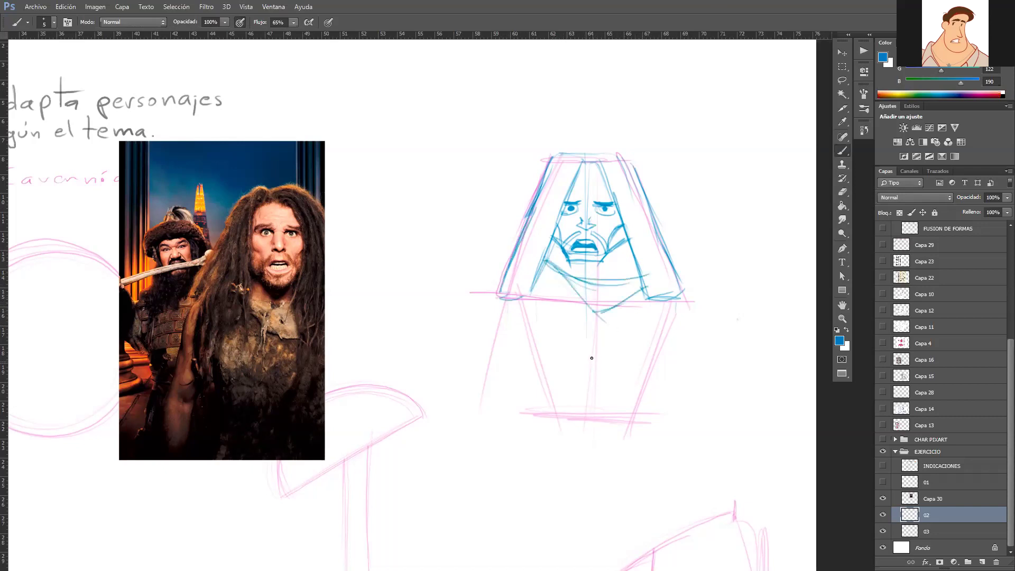
- Sketch a short torso under the hair with inward-slanting sides and a horizontal waist line
drag(527, 304, 558, 362)
mouse_move(639, 352)
mouse_down()
mouse_move(661, 311)
mouse_move(633, 356)
mouse_up()
mouse_move(552, 358)
mouse_down()
mouse_move(637, 355)
mouse_move(615, 359)
mouse_up()
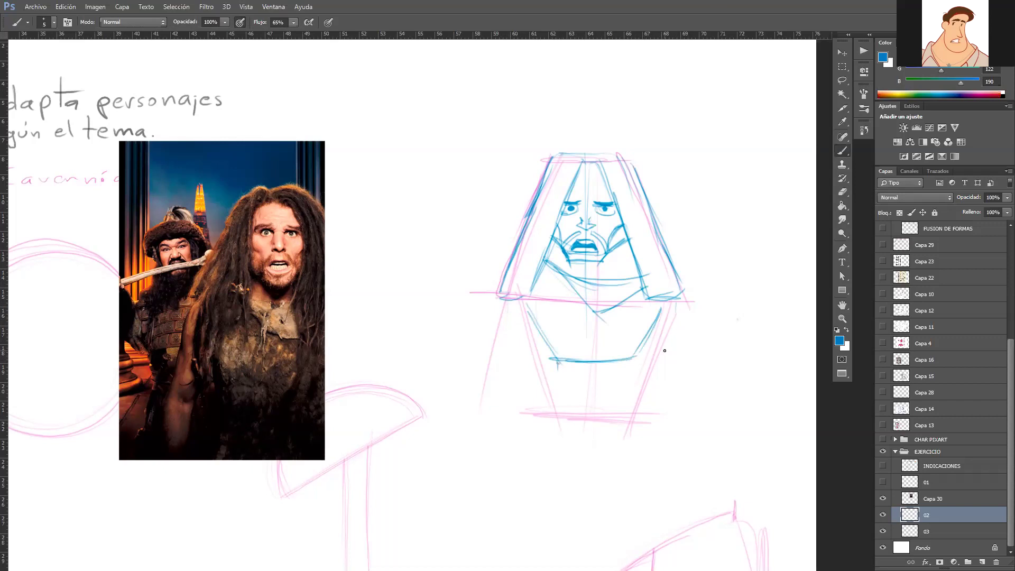
- Switch to the Chrome image search and copy the 'Noche en el Museo' photo of the standing caveman with open arms
key(super)
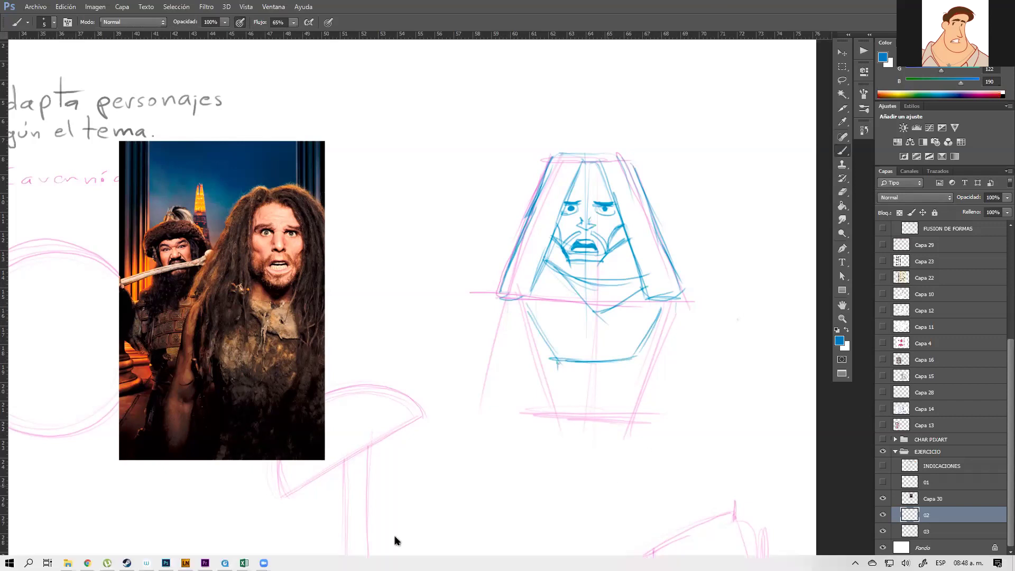
mouse_move(88, 563)
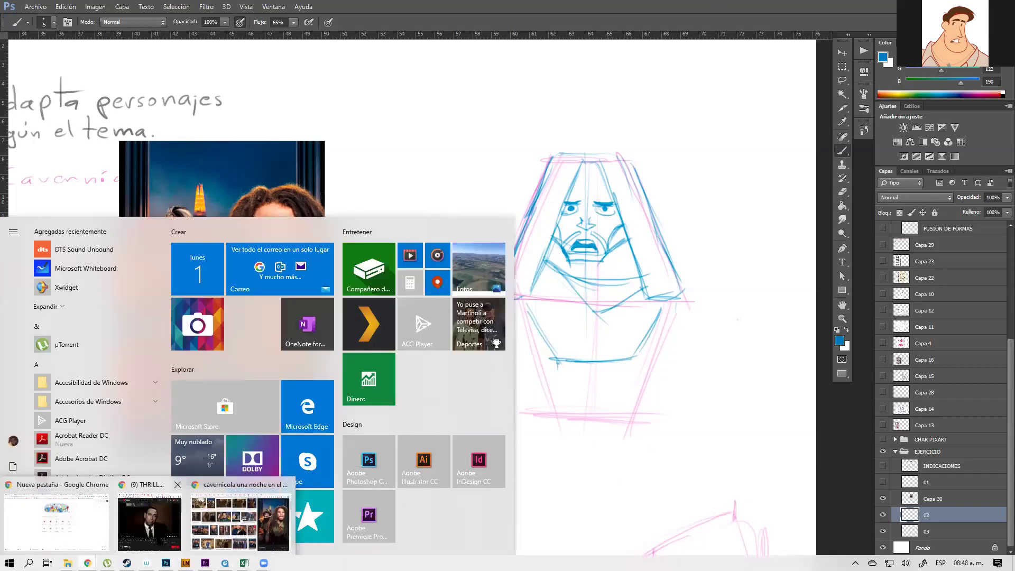
click(217, 521)
click(534, 262)
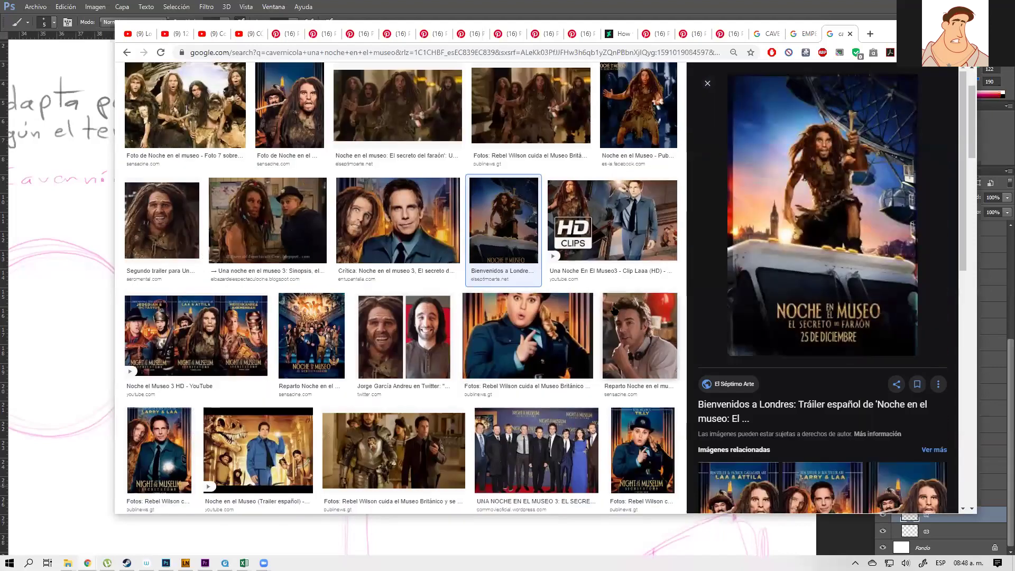
click(639, 109)
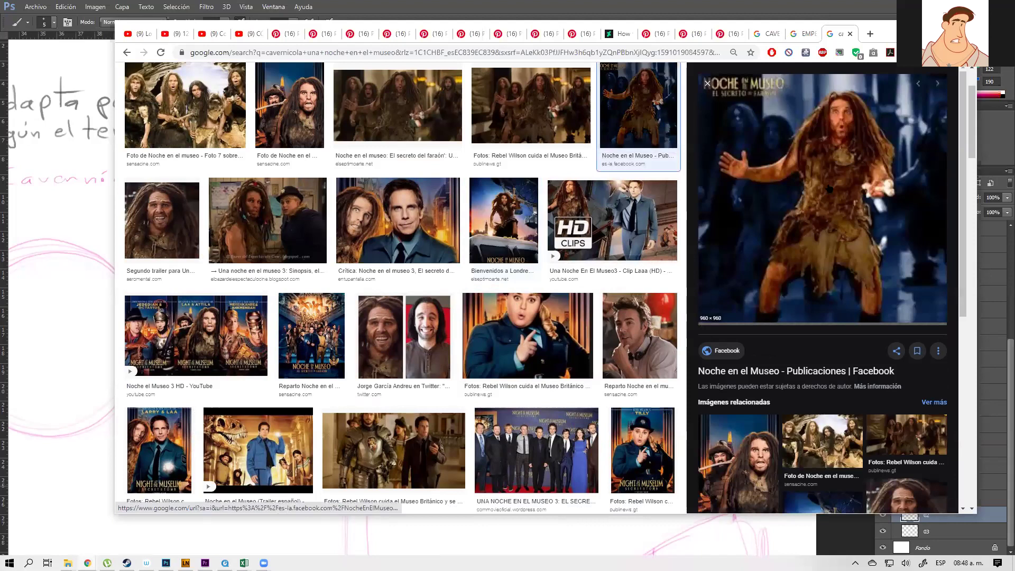
right_click(802, 219)
click(839, 340)
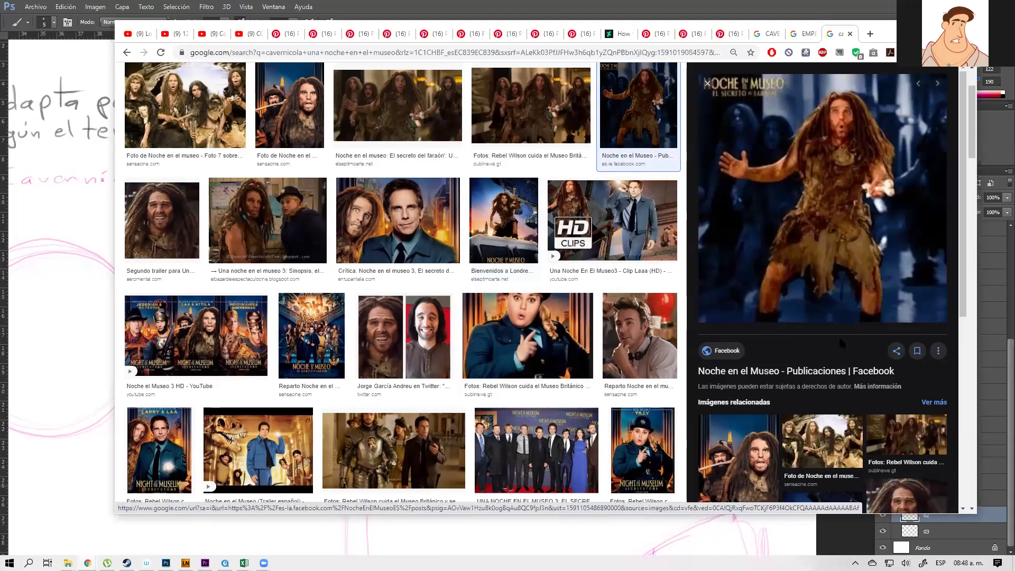
- Paste the standing caveman photo into the Photoshop drawing, enlarge it to about 255% and arrange both reference photos beside the sketch
click(636, 533)
key(ctrl+v)
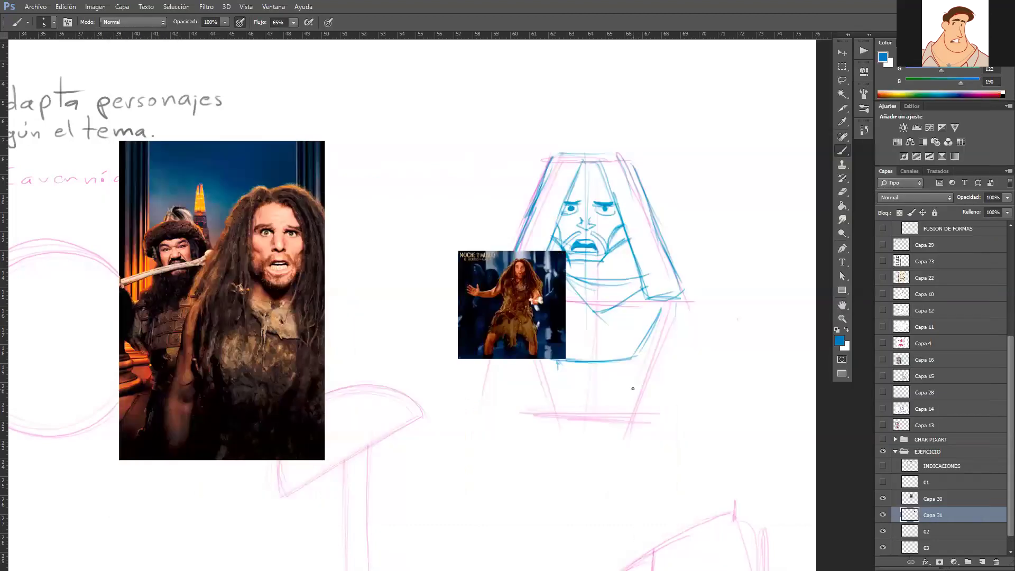
key(ctrl+t)
drag(565, 251, 629, 149)
drag(564, 297, 425, 424)
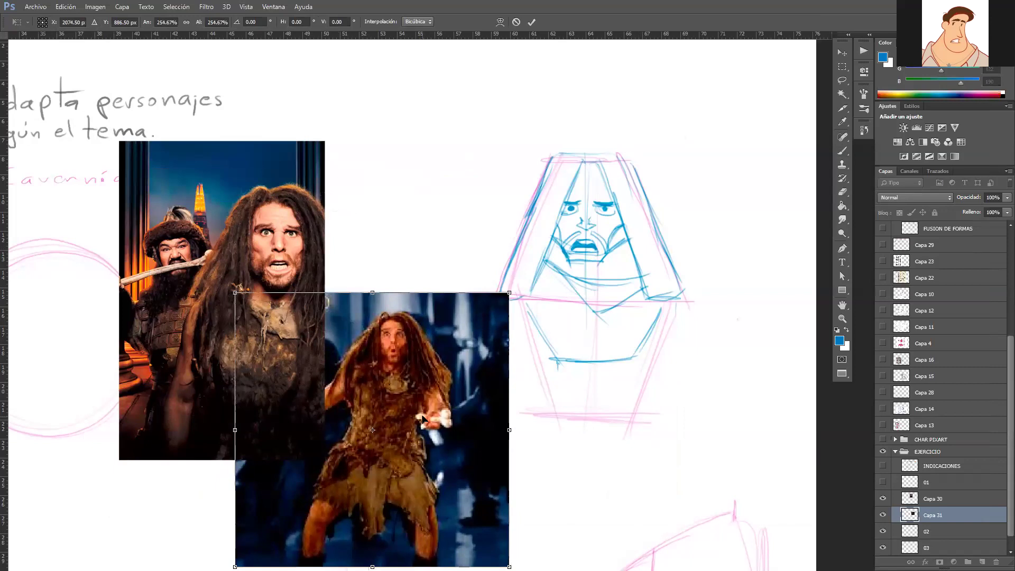
key(Return)
drag(303, 317, 293, 216)
drag(431, 437, 400, 357)
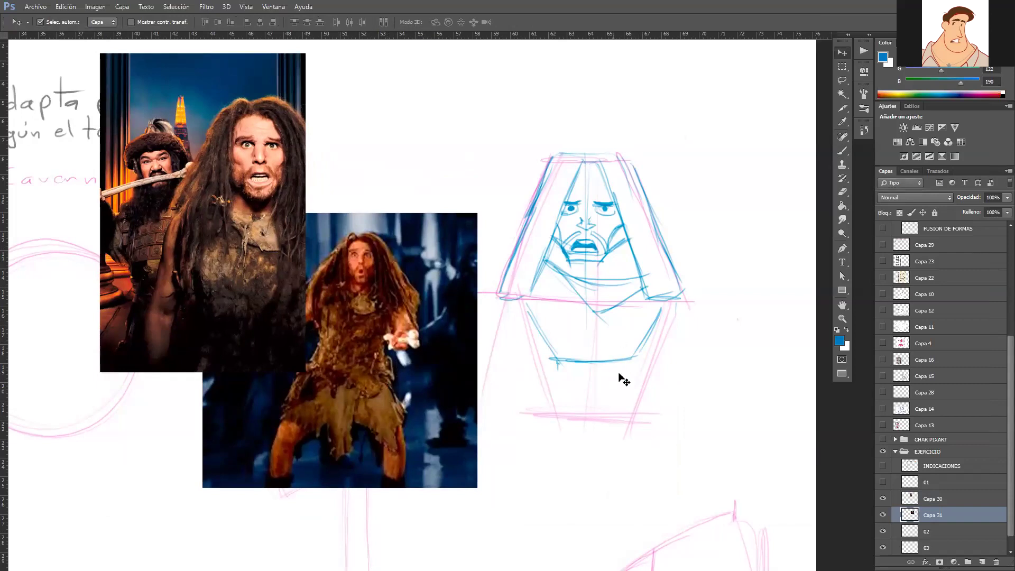
click(640, 369)
key(b)
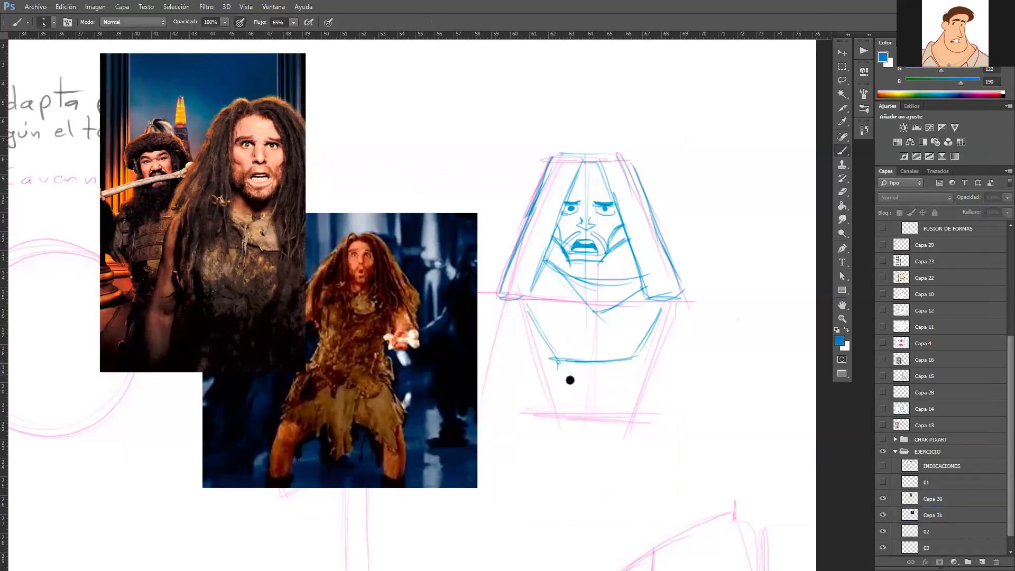
key(v)
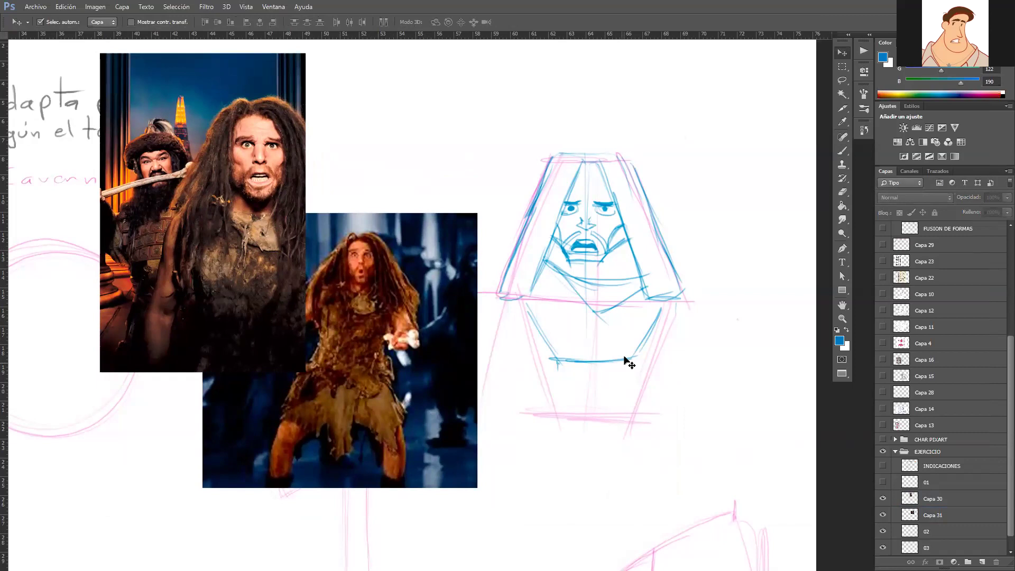
drag(630, 355, 645, 350)
key(ctrl+z)
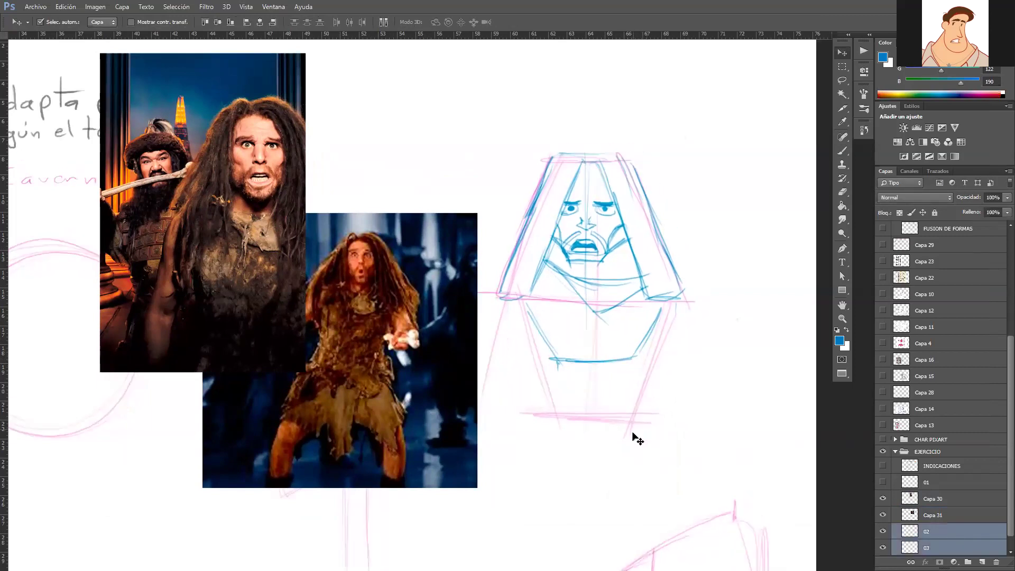
- Make layer 02 active and toggle its visibility off and on to check which strokes it holds
click(903, 532)
click(882, 531)
click(882, 531)
key(b)
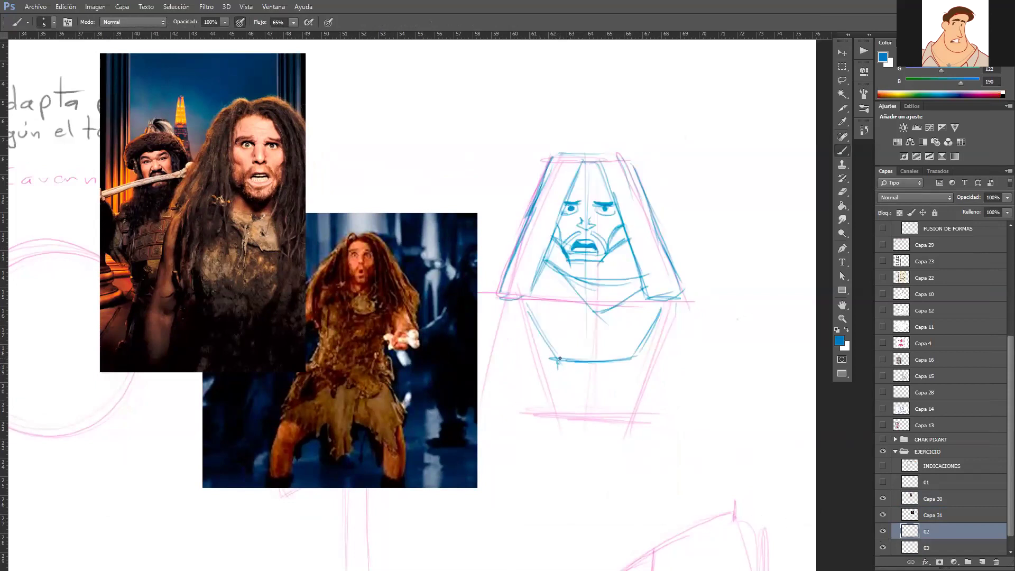
- On layer 03, sample the sketch's pink and draw a trapezoid widening downward from the waist for the skirt and legs
click(912, 548)
alt+click(632, 412)
alt+shift+right_click(631, 409)
drag(644, 412, 647, 405)
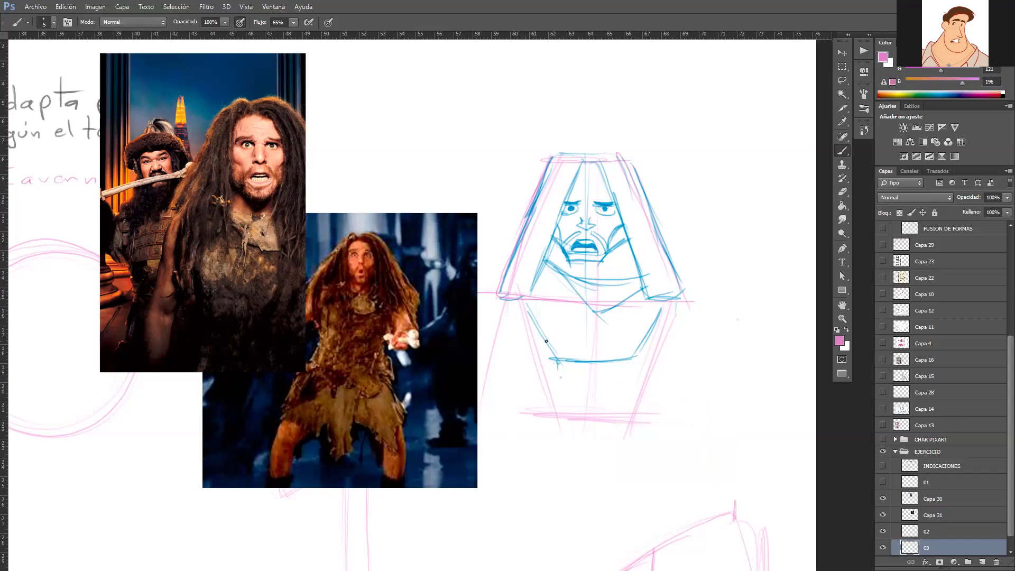
drag(550, 367, 509, 422)
drag(634, 360, 682, 437)
drag(494, 445, 699, 456)
drag(658, 394, 706, 469)
drag(534, 386, 493, 443)
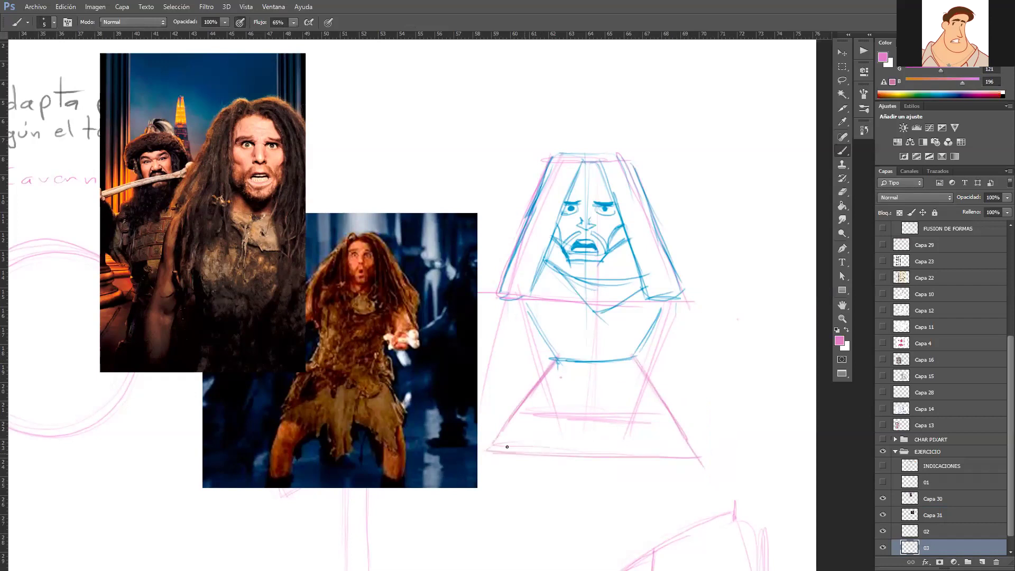
drag(678, 417, 704, 448)
drag(634, 457, 687, 461)
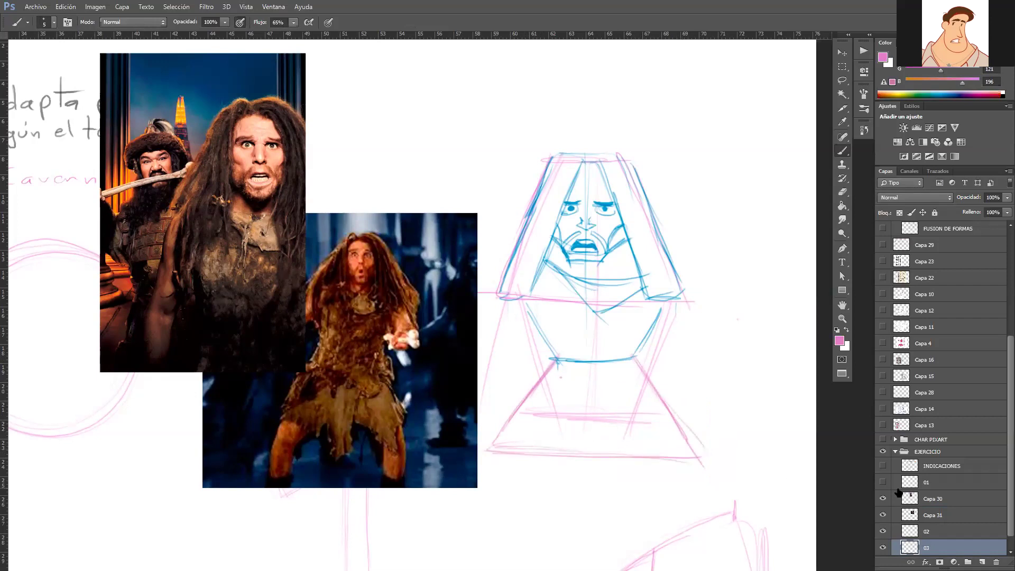
- Make layer 02 active, sample the sketch's blue as the brush colour and erase the short torso outline
click(933, 528)
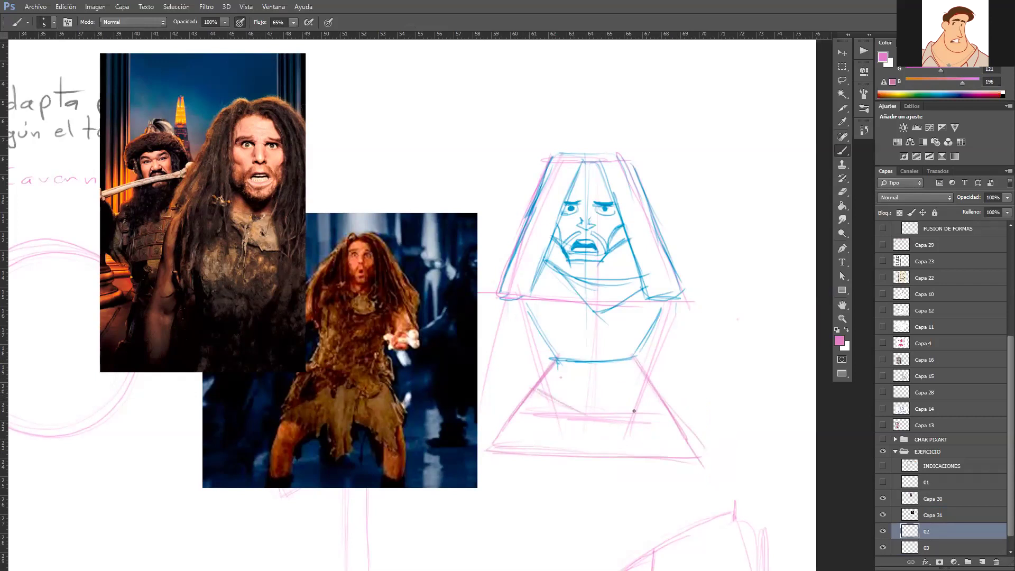
alt+click(632, 357)
alt+shift+right_click(643, 357)
drag(555, 359, 537, 383)
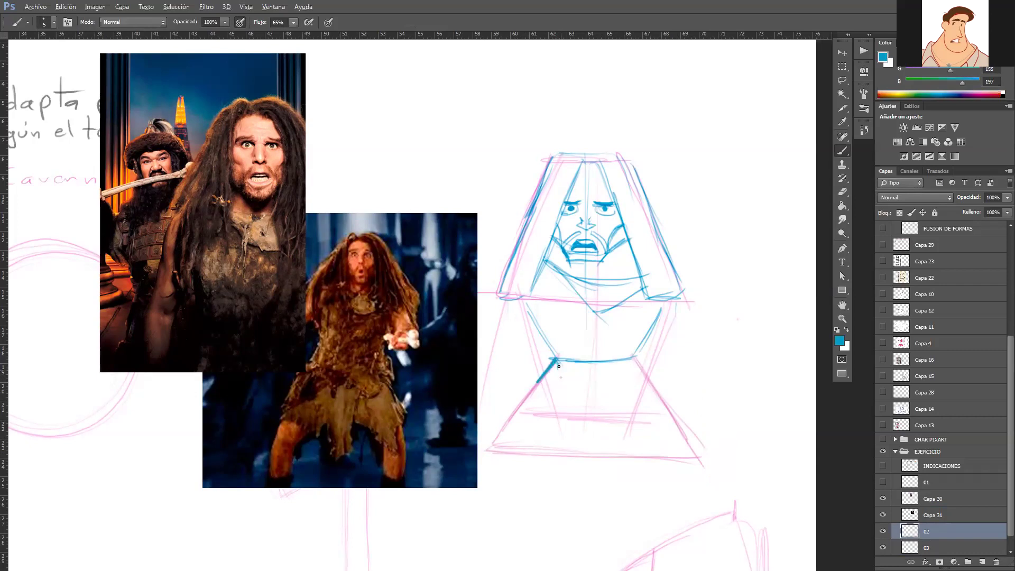
key(ctrl+z)
key(e)
mouse_move(555, 356)
mouse_down()
mouse_move(544, 326)
mouse_move(651, 361)
mouse_move(614, 402)
mouse_move(587, 404)
mouse_move(615, 412)
mouse_up()
- Set the brush size to 7 and redraw longer torso sides in blue along the pink inverted trapezoid
key(b)
alt+right_click(598, 402)
key(ctrl+z)
drag(521, 301, 543, 372)
drag(667, 306, 648, 364)
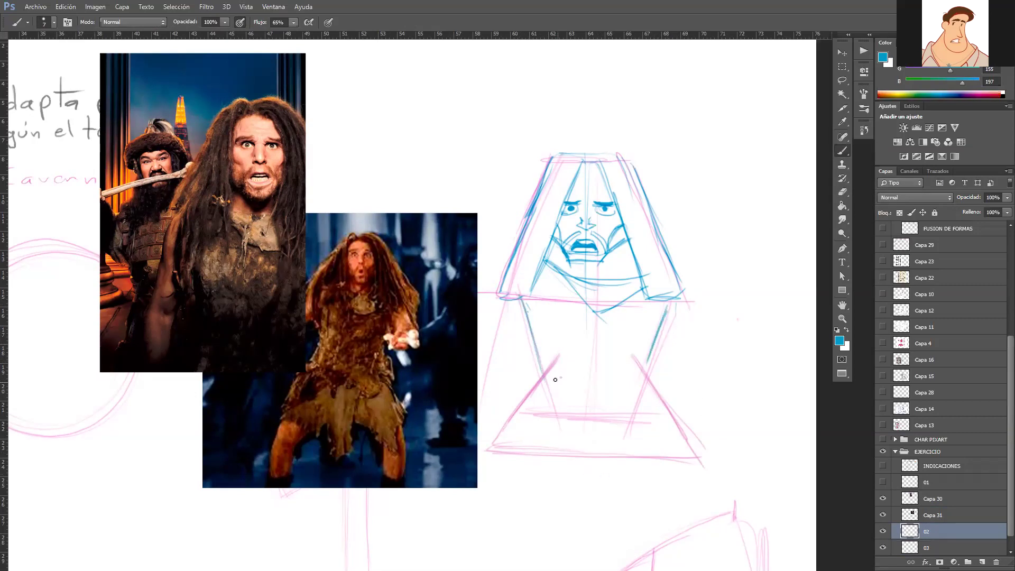
- Draw the skirt's flared side and pointed hem, with two short legs and flat feet inside the lower pink trapezoid
mouse_move(543, 375)
mouse_down()
mouse_move(520, 405)
mouse_move(533, 409)
mouse_up()
mouse_move(515, 414)
mouse_down()
mouse_move(529, 459)
mouse_move(538, 447)
mouse_move(540, 456)
mouse_up()
mouse_move(669, 416)
mouse_down()
mouse_move(648, 454)
mouse_move(630, 457)
mouse_up()
mouse_move(521, 410)
mouse_down()
mouse_move(586, 437)
mouse_move(651, 417)
mouse_up()
drag(586, 438, 667, 413)
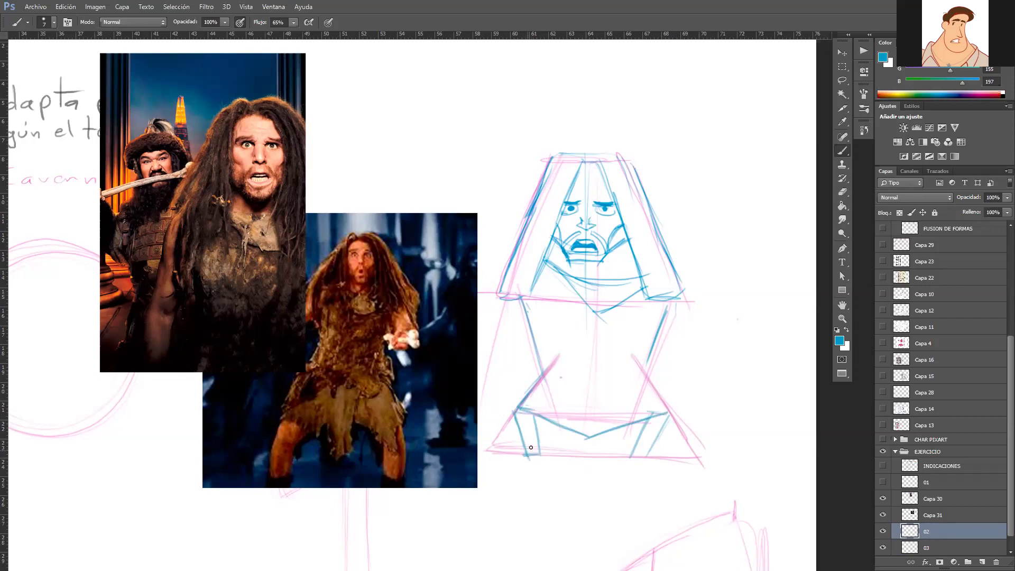
drag(506, 452, 533, 455)
mouse_move(669, 415)
mouse_down()
mouse_move(652, 453)
mouse_move(681, 459)
mouse_up()
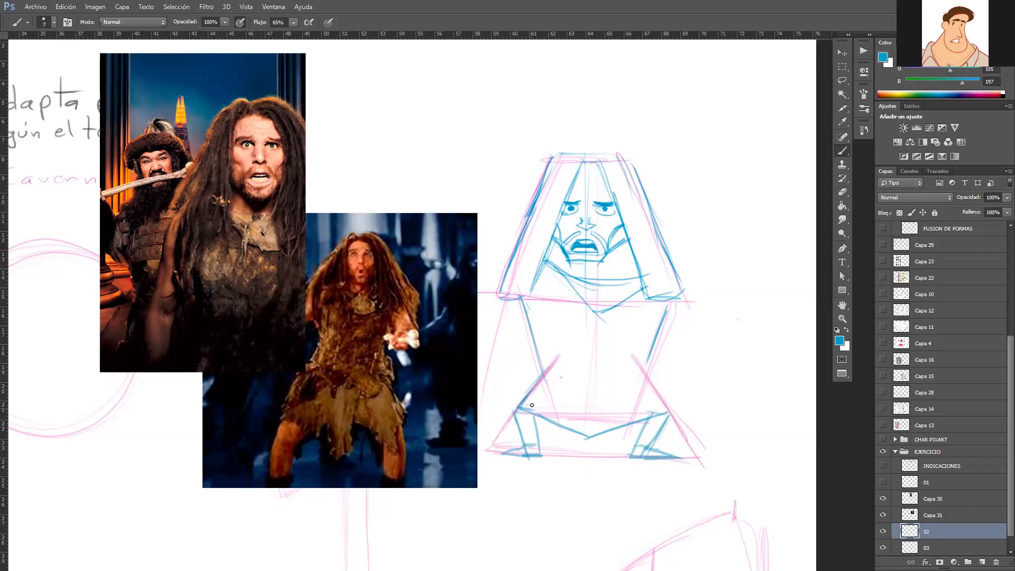
- Reinforce both slanted sides of the skirt and the upper side of the torso
drag(517, 407, 543, 373)
drag(671, 412, 651, 378)
drag(517, 412, 542, 369)
drag(529, 308, 537, 337)
drag(675, 352, 706, 344)
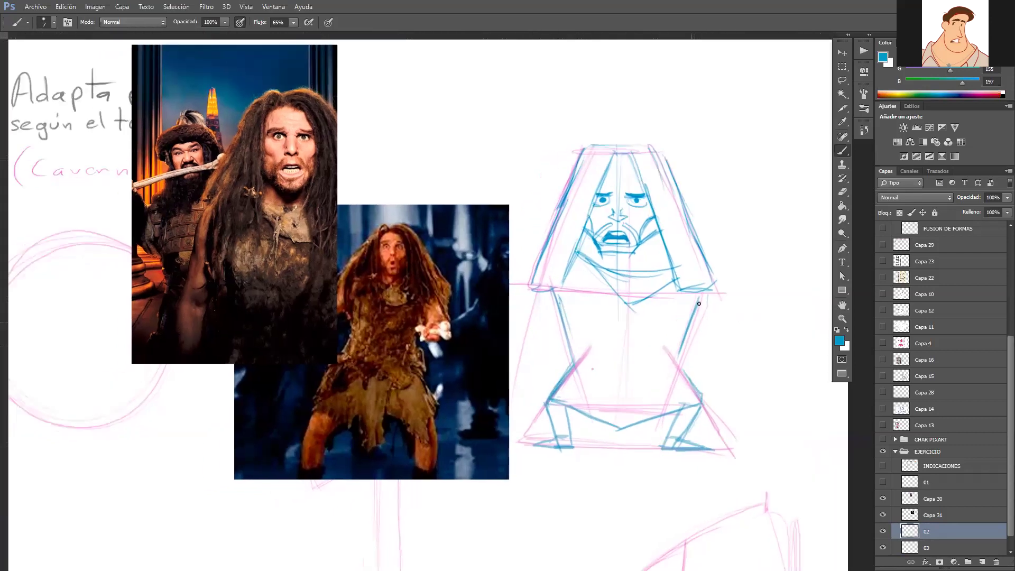
- Move the standing caveman photo away from the sketch, and draw the upper arms hanging from both shoulders
ctrl+drag(502, 394, 422, 403)
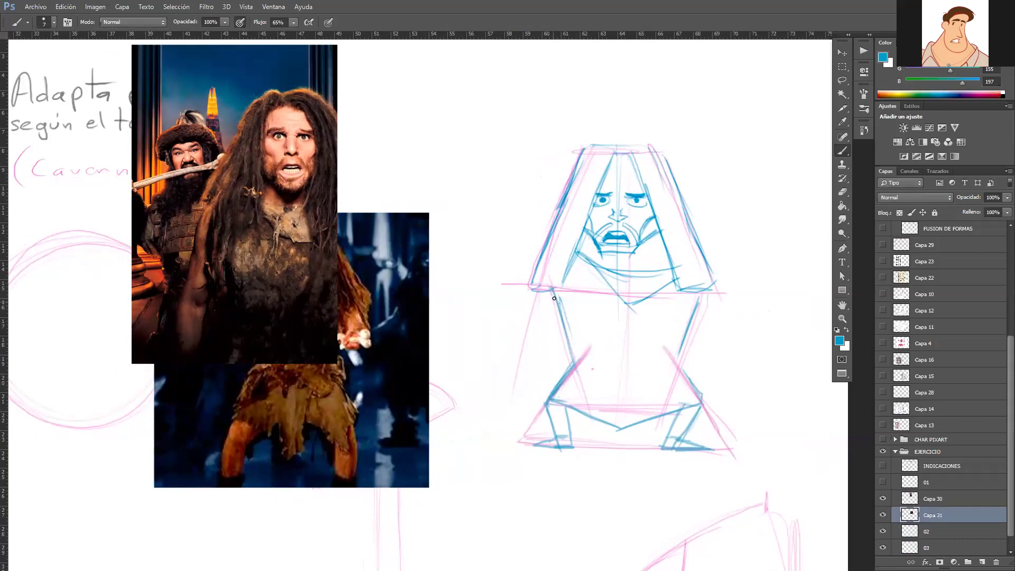
drag(553, 292, 537, 345)
drag(536, 291, 527, 347)
drag(694, 300, 720, 342)
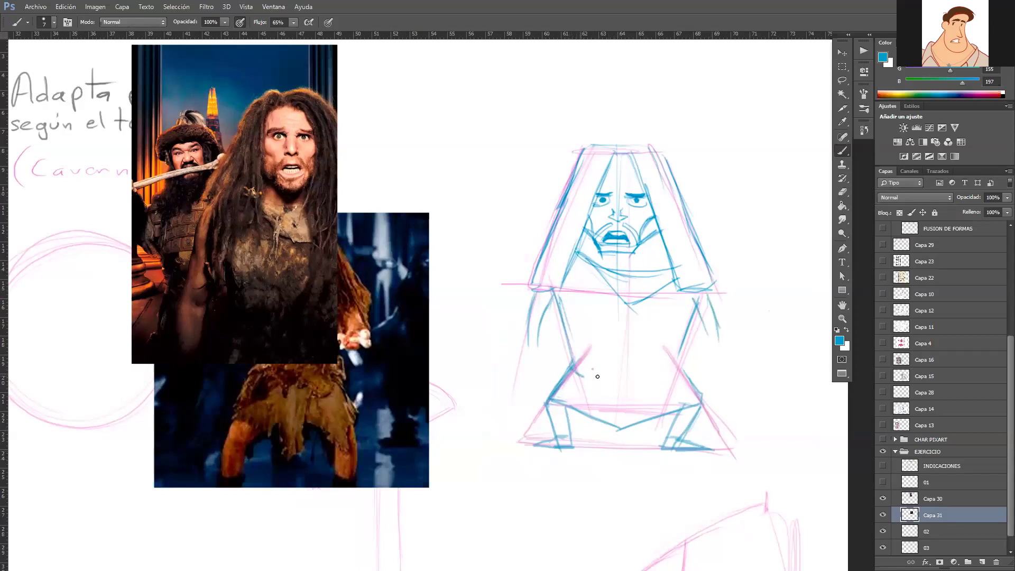
- Draw a straight waistline between the torso and skirt with an irregular wavy flap below it
mouse_move(570, 367)
mouse_down()
mouse_move(605, 374)
mouse_move(680, 367)
mouse_move(595, 355)
mouse_up()
key(ctrl+z)
drag(660, 355, 579, 355)
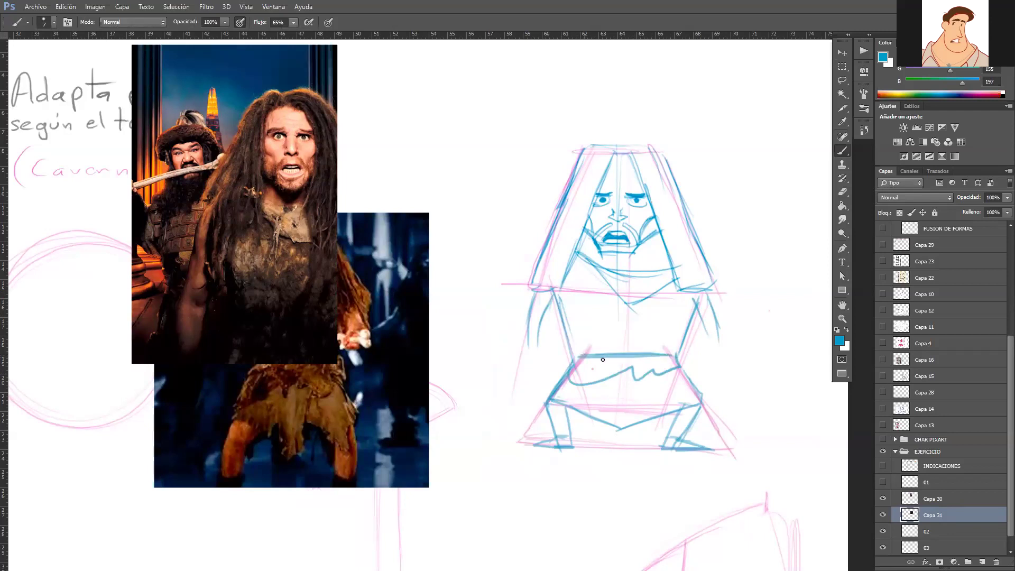
- Reinforce the torso side and complete both arms down to the hands
drag(554, 299, 575, 354)
mouse_move(528, 331)
mouse_down()
mouse_move(528, 355)
mouse_move(541, 321)
mouse_move(541, 369)
mouse_move(529, 360)
mouse_move(552, 369)
mouse_up()
drag(699, 312, 710, 380)
drag(719, 333, 712, 384)
mouse_move(680, 339)
mouse_down()
mouse_move(697, 291)
mouse_move(627, 336)
mouse_up()
- Move the first reference photo further left to uncover the second, undoing a trial move of the second photo
key(v)
drag(264, 212, 120, 220)
drag(364, 414, 380, 359)
key(ctrl+z)
- Lasso the figure's strokes on layer Capa 31, remove them from that photo layer and add a new layer above it
key(l)
mouse_move(708, 277)
mouse_down()
mouse_move(504, 363)
mouse_move(647, 290)
mouse_up()
key(Delete)
key(ctrl+d)
key(ctrl+shift+alt+n)
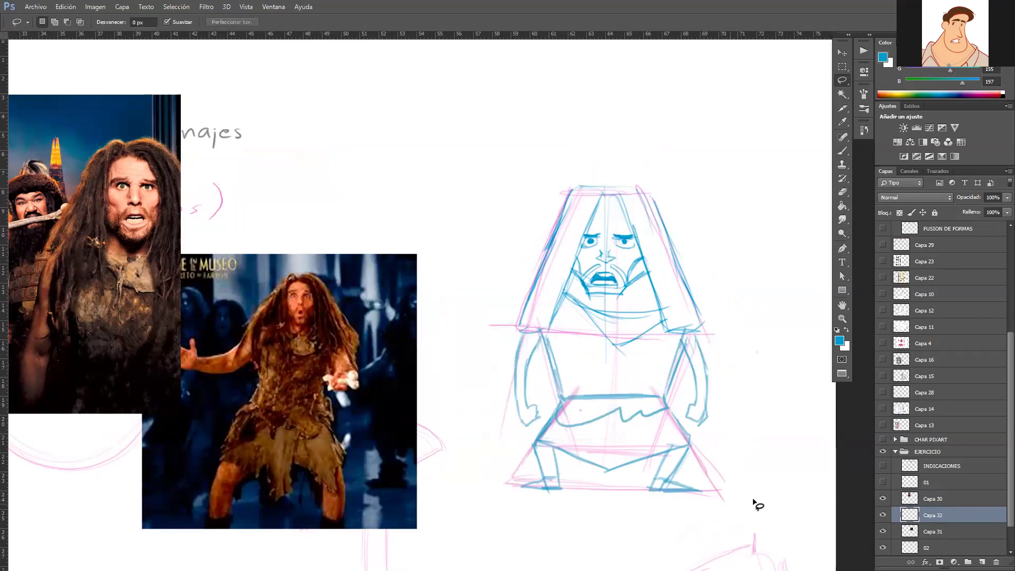
- Move layer Capa 32 below photo layer Capa 31, merge it with layer 02 and check the merged sketch's visibility
drag(919, 514, 972, 545)
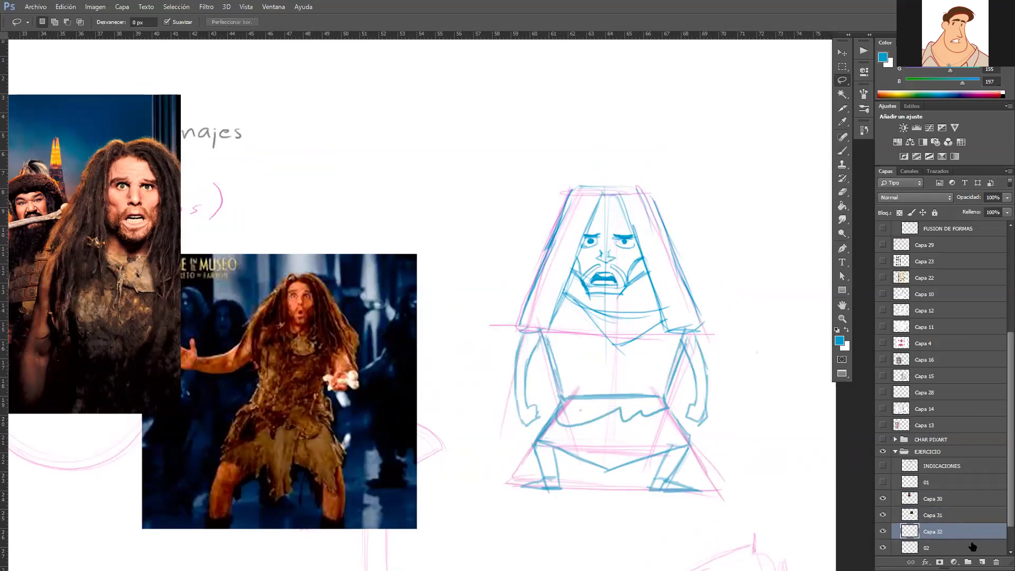
shift+click(967, 545)
key(ctrl+e)
click(883, 534)
click(883, 534)
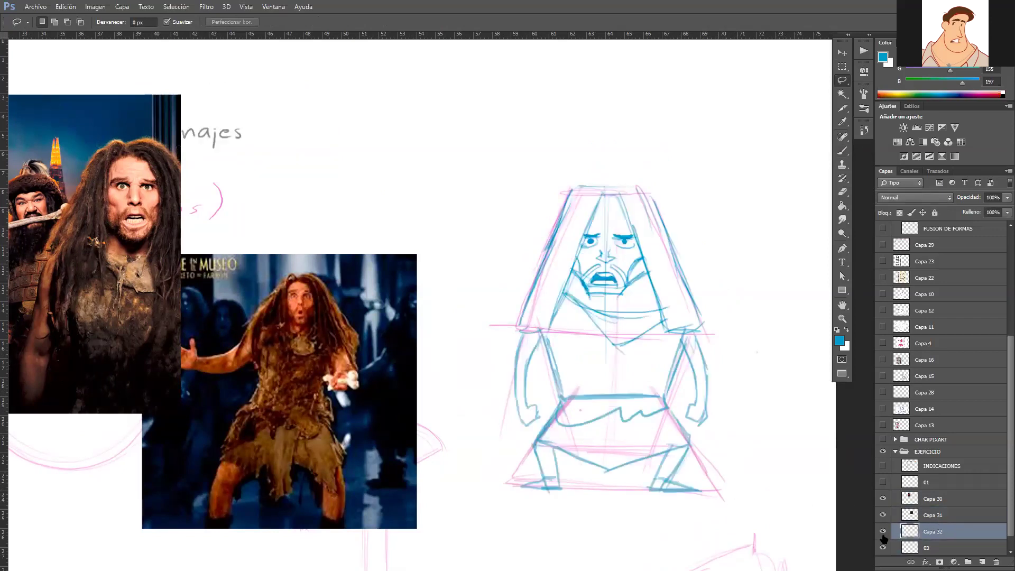
click(939, 548)
key(e)
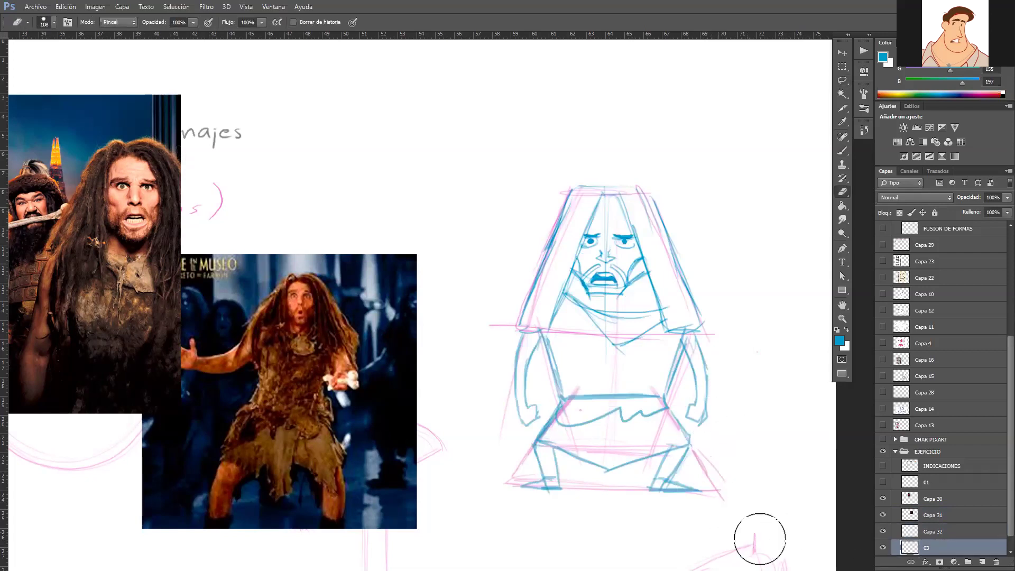
click(928, 532)
key(b)
mouse_move(730, 389)
mouse_down()
mouse_move(743, 420)
mouse_move(722, 493)
mouse_up()
key(ctrl+z)
alt+right_click(718, 436)
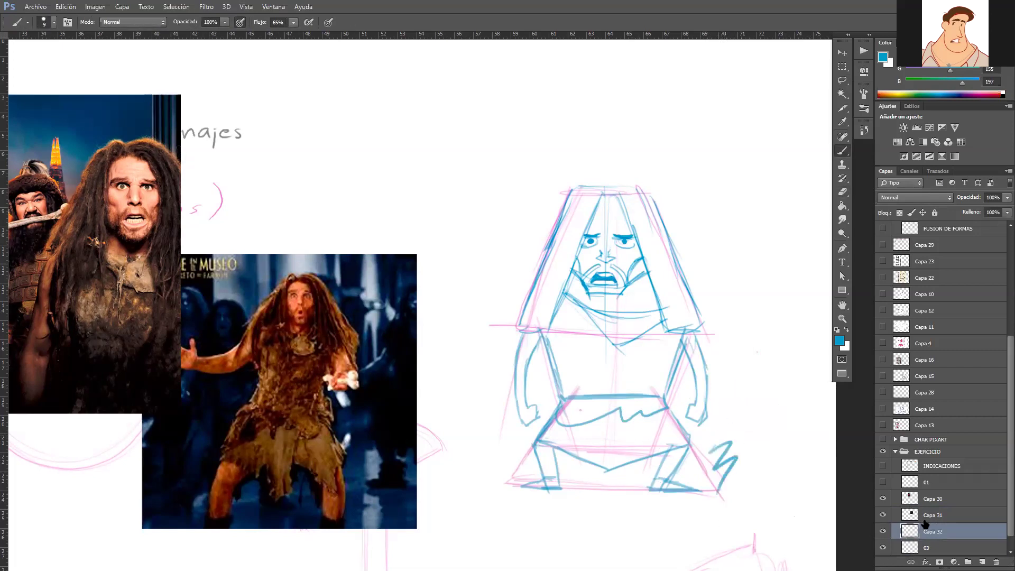
key(ctrl+z)
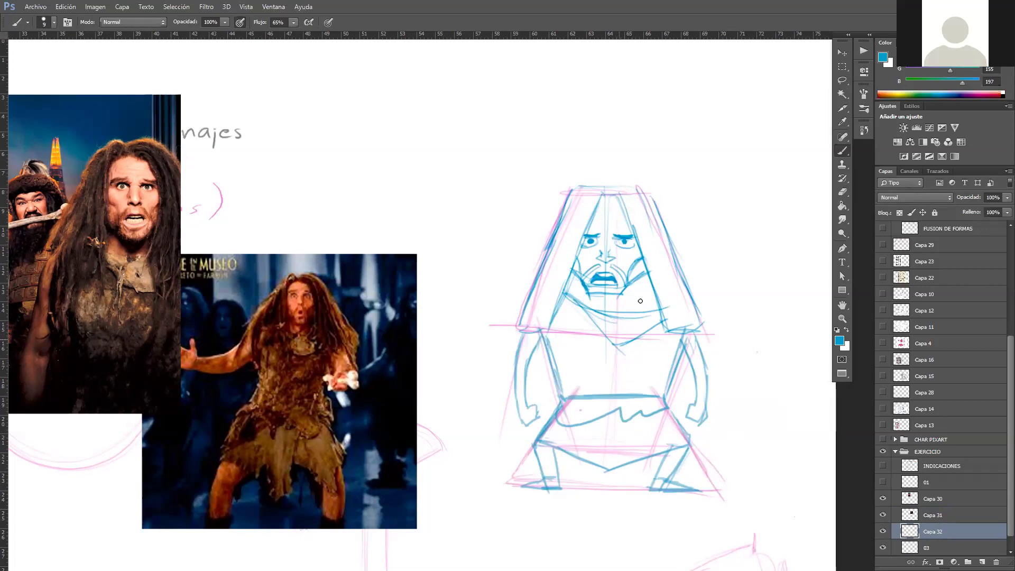
- Draw a long hair strand down each side of the face to below the chin
mouse_move(648, 321)
mouse_down()
mouse_move(638, 251)
mouse_move(655, 338)
mouse_up()
drag(652, 293, 654, 340)
drag(646, 258, 653, 327)
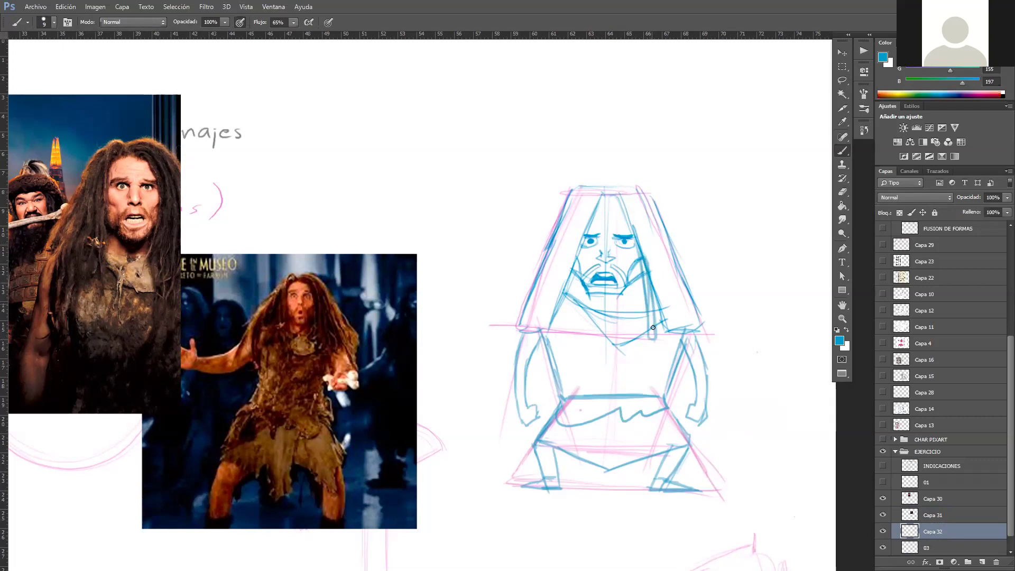
mouse_move(580, 244)
mouse_down()
mouse_move(568, 317)
mouse_move(571, 253)
mouse_move(562, 301)
mouse_move(570, 335)
mouse_up()
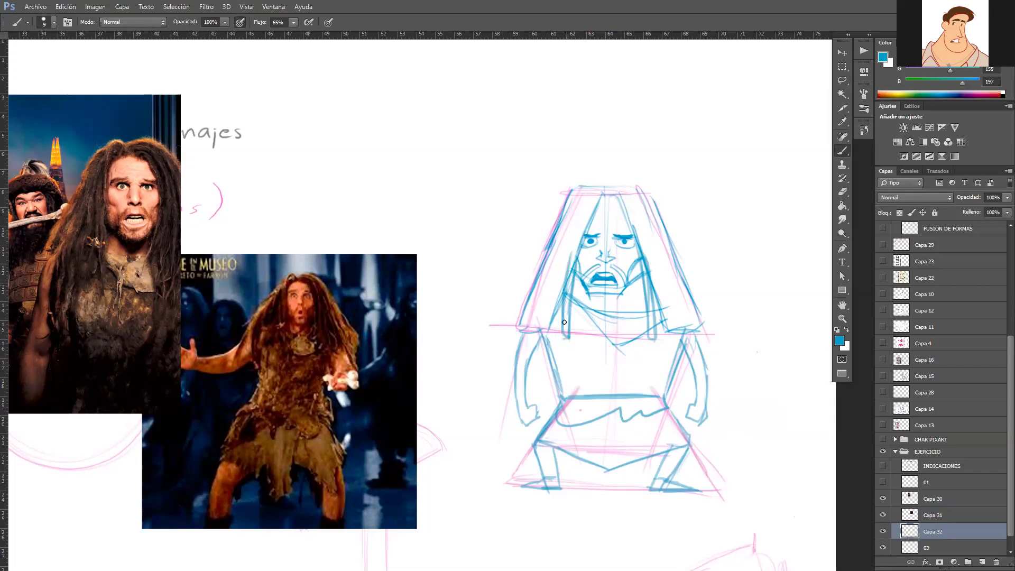
- Use a 7 px brush to add long strands down the left hair mass and a first strand on the right
alt+right_click(612, 287)
drag(610, 294, 609, 295)
mouse_move(601, 192)
mouse_down()
mouse_move(586, 205)
mouse_move(595, 191)
mouse_move(573, 259)
mouse_move(576, 222)
mouse_move(554, 276)
mouse_up()
drag(575, 217, 538, 327)
key(ctrl+z)
drag(568, 234, 546, 312)
mouse_move(557, 260)
mouse_down()
mouse_move(545, 330)
mouse_move(553, 313)
mouse_up()
drag(642, 214, 666, 286)
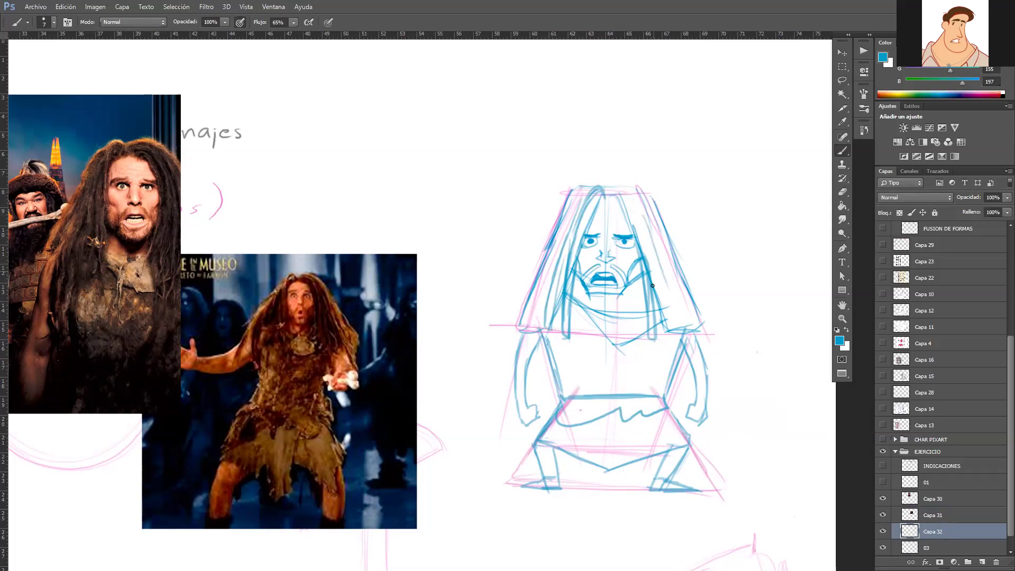
- Fill both sides of the hair with more long strands and draw rounded tufts across the crown
drag(635, 212, 646, 264)
mouse_move(613, 196)
mouse_down()
mouse_move(637, 219)
mouse_move(640, 241)
mouse_up()
mouse_move(608, 200)
mouse_down()
mouse_move(562, 242)
mouse_move(543, 328)
mouse_up()
drag(639, 213, 672, 307)
drag(652, 233, 674, 333)
drag(655, 265, 636, 207)
drag(581, 188, 524, 330)
mouse_move(651, 225)
mouse_down()
mouse_move(687, 332)
mouse_move(699, 320)
mouse_move(635, 187)
mouse_move(656, 216)
mouse_up()
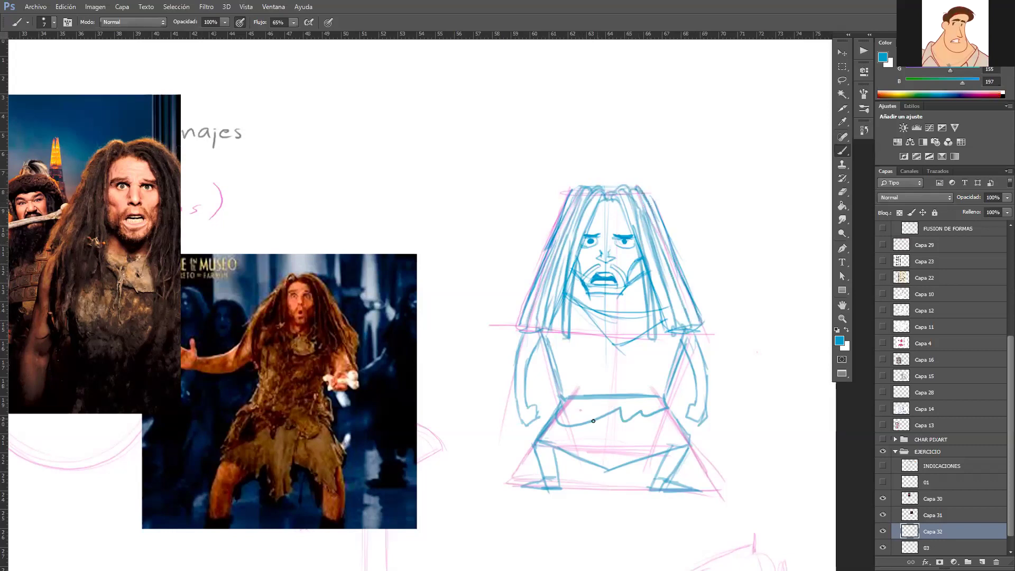
- Reinforce both slanted sides of the torso between the hair and the waist
drag(552, 347, 564, 407)
drag(677, 358, 665, 399)
drag(678, 339, 668, 376)
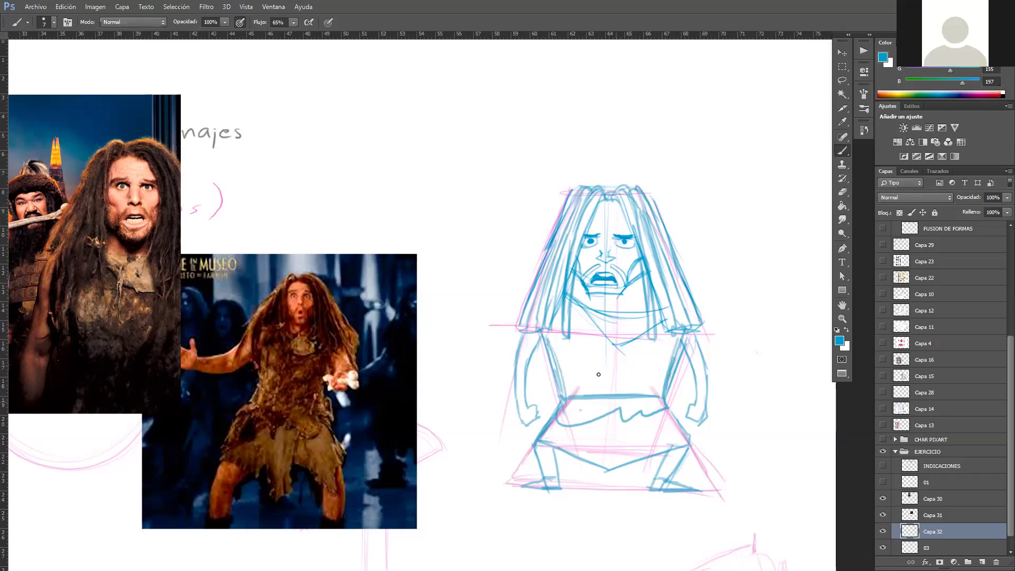
- Rework the neck and collar lines beneath the chin, cleaning them with a 29 px eraser
drag(598, 308, 644, 310)
mouse_move(574, 288)
mouse_down()
mouse_move(581, 304)
mouse_move(629, 309)
mouse_move(638, 297)
mouse_move(645, 320)
mouse_move(602, 333)
mouse_move(624, 347)
mouse_up()
key(e)
key(b)
mouse_move(584, 312)
mouse_down()
mouse_move(605, 328)
mouse_move(645, 308)
mouse_up()
key(e)
alt+right_click(638, 302)
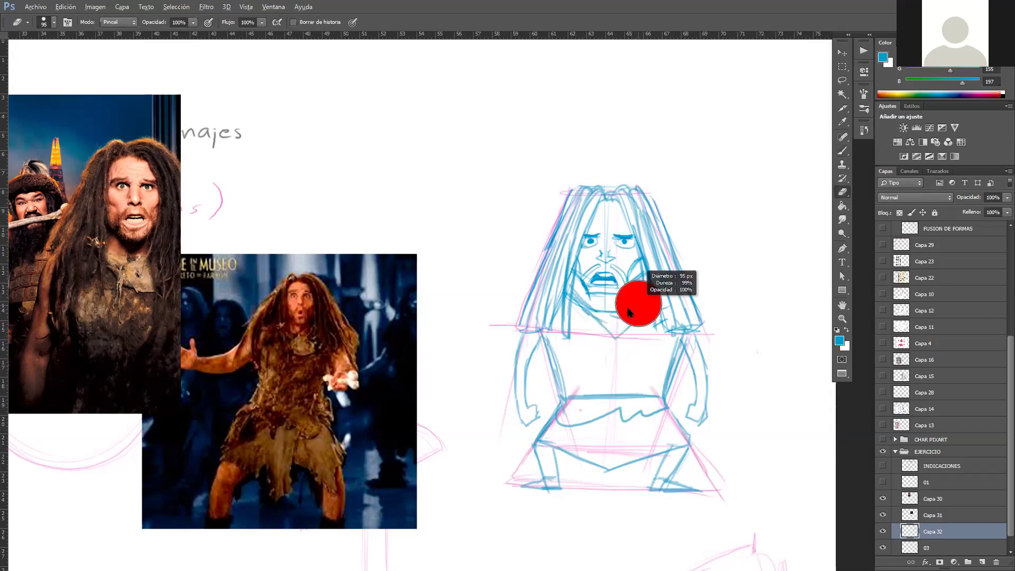
click(622, 297)
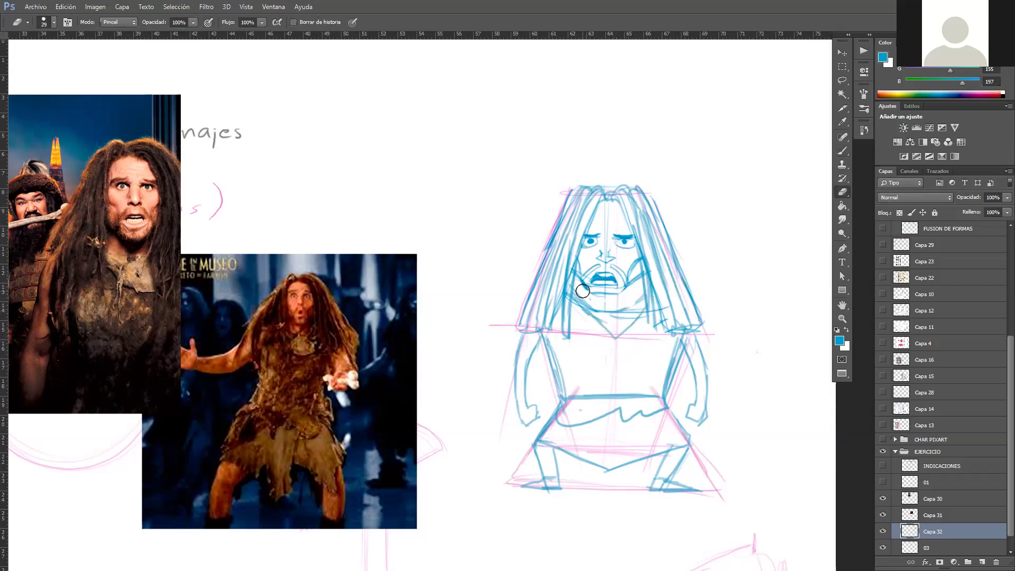
- Redraw the jaw contour around the mouth and shade the beard patches on both sides of the chin
key(b)
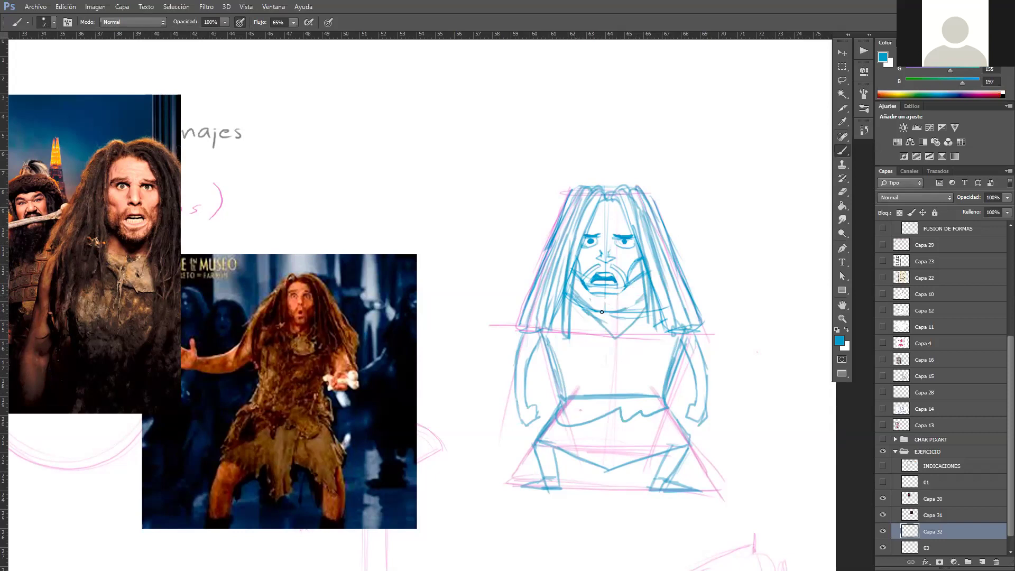
key(e)
key(b)
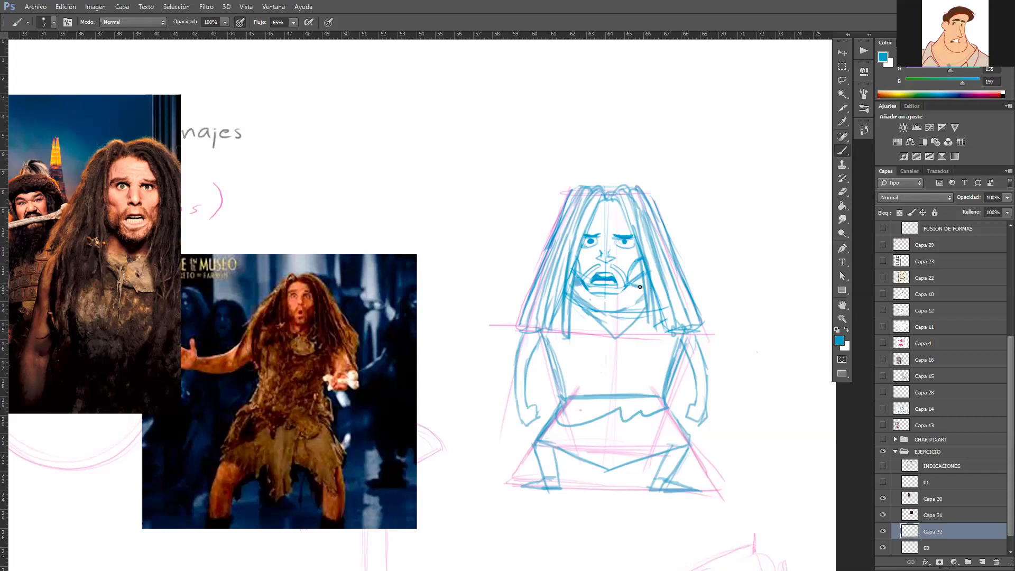
drag(639, 283, 635, 282)
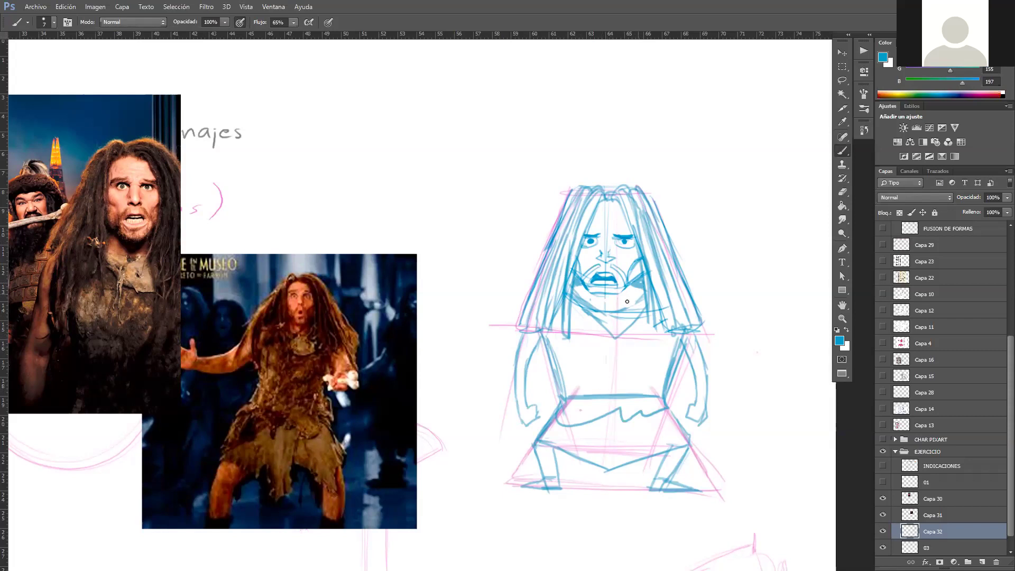
- Erase the V-shaped collar below the neck and leave a single curved line beneath the chin
key(e)
mouse_move(624, 322)
mouse_down()
mouse_move(616, 333)
mouse_move(637, 308)
mouse_move(603, 313)
mouse_move(606, 324)
mouse_up()
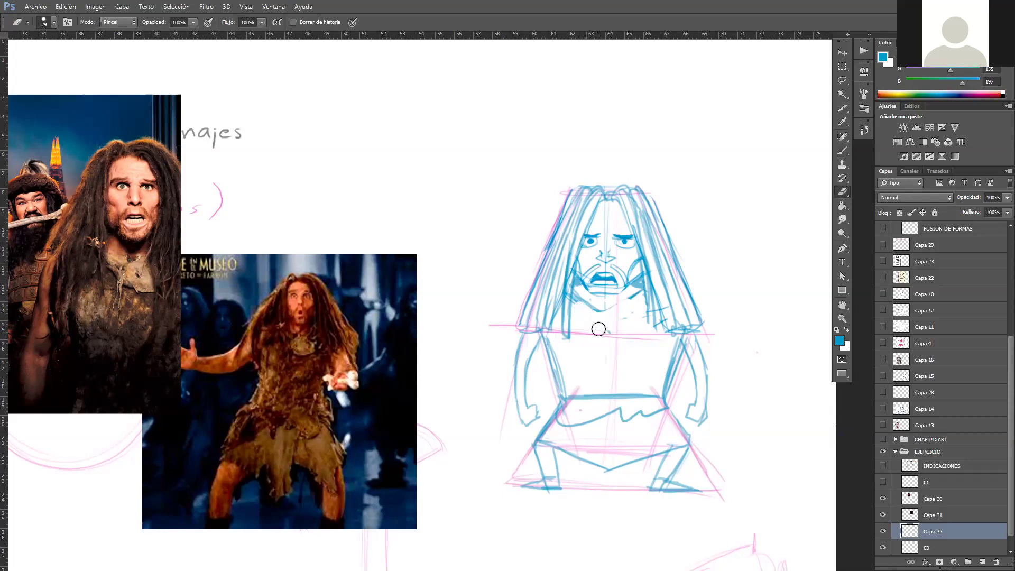
key(b)
mouse_move(640, 290)
mouse_down()
mouse_move(586, 322)
mouse_move(581, 312)
mouse_move(584, 326)
mouse_up()
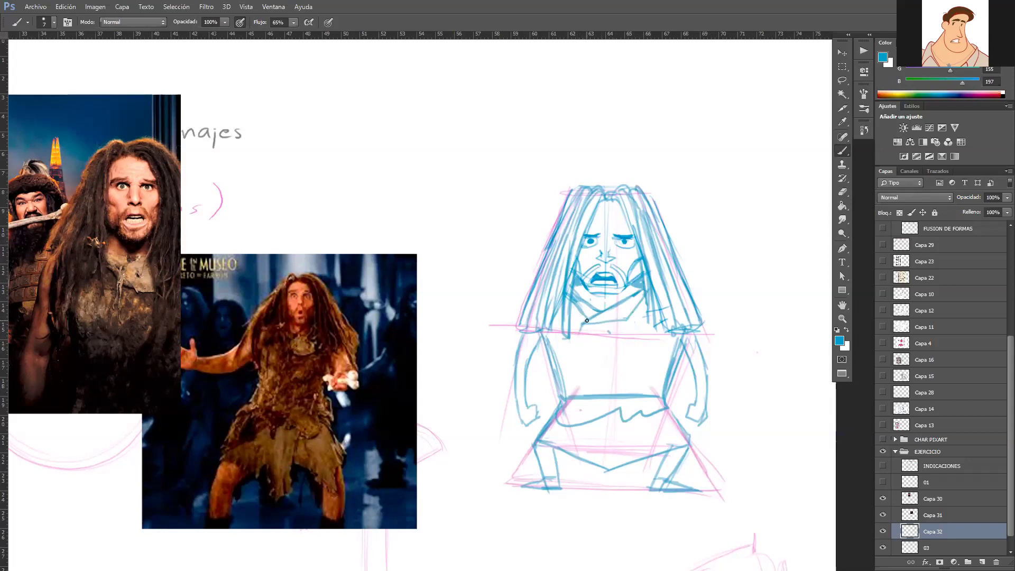
key(e)
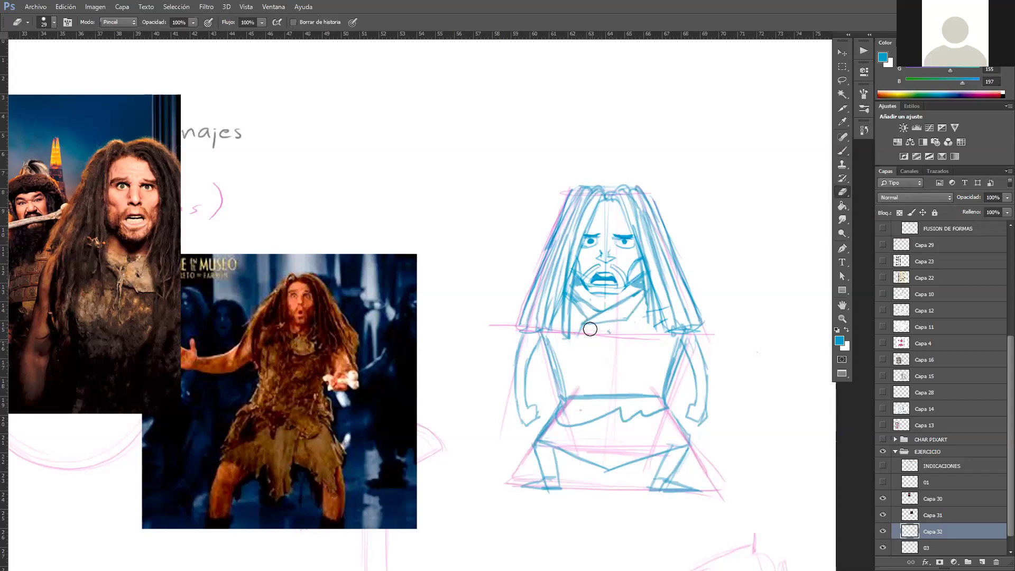
mouse_move(582, 327)
mouse_down()
mouse_move(585, 335)
mouse_move(614, 329)
mouse_move(596, 329)
mouse_move(585, 302)
mouse_move(638, 297)
mouse_move(628, 309)
mouse_move(569, 314)
mouse_move(641, 312)
mouse_up()
key(b)
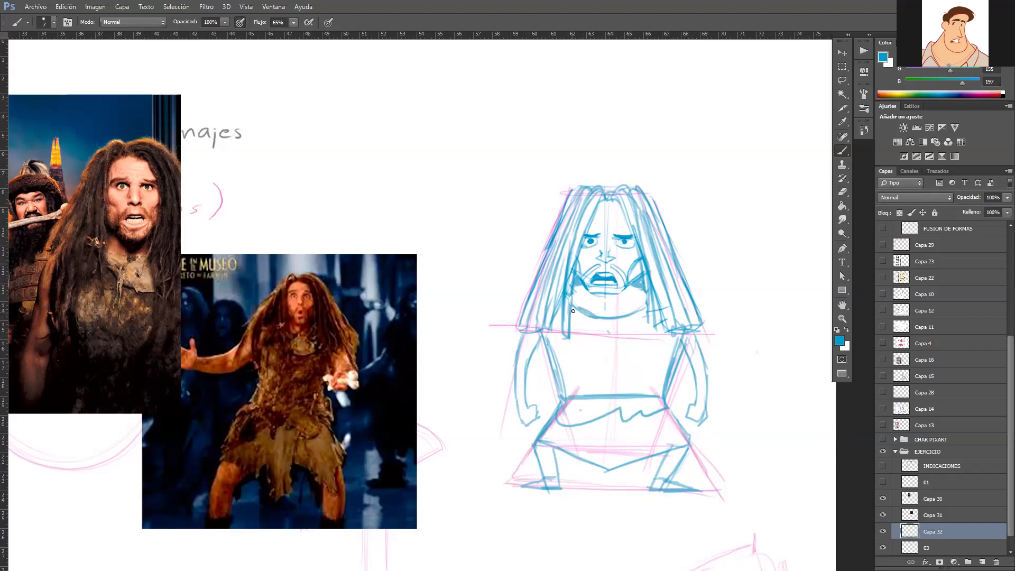
- Draw a jagged V-shaped neckline for the fur garment across the chest
mouse_move(594, 334)
mouse_down()
mouse_move(636, 365)
mouse_move(658, 346)
mouse_up()
key(ctrl+z)
drag(597, 335, 642, 356)
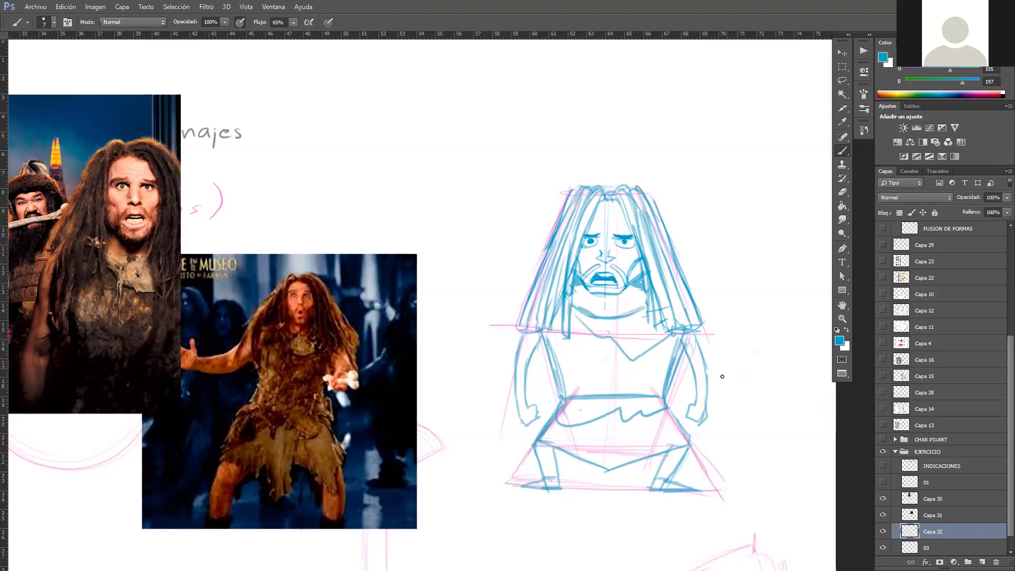
drag(734, 374, 699, 425)
key(ctrl+z)
drag(646, 316, 654, 308)
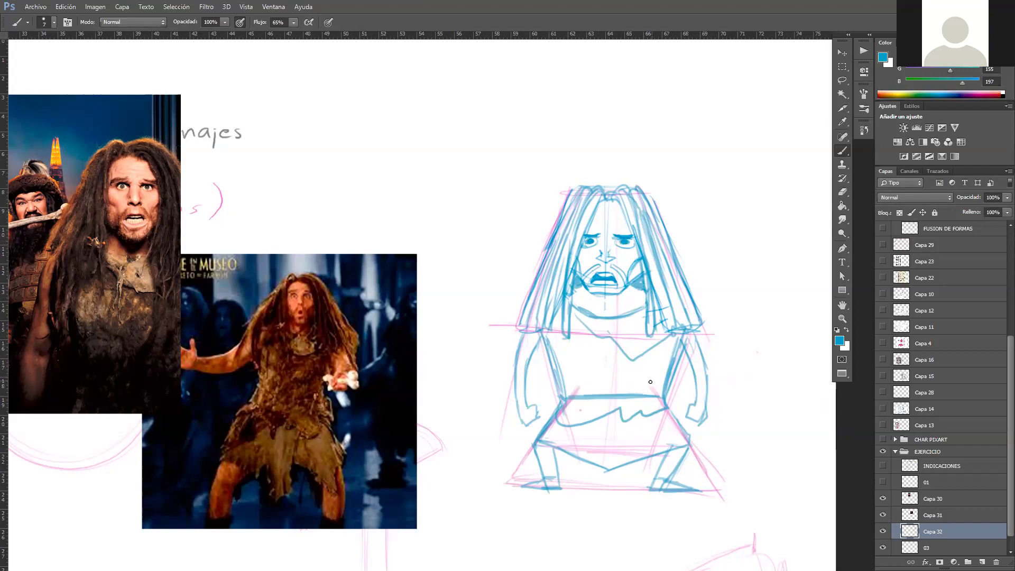
drag(739, 405, 750, 419)
key(ctrl+z)
- Sketch small upright ovals along the skirt's hem, two on the left and one on the right
key(ctrl+space)
mouse_move(594, 462)
mouse_down()
mouse_move(651, 456)
mouse_move(692, 401)
mouse_move(683, 421)
mouse_up()
key(space)
drag(523, 438, 446, 452)
drag(508, 380, 517, 364)
mouse_move(479, 393)
mouse_down()
mouse_move(485, 415)
mouse_move(490, 402)
mouse_move(484, 435)
mouse_up()
key(ctrl+z)
mouse_move(644, 398)
mouse_down()
mouse_move(651, 437)
mouse_move(618, 453)
mouse_move(586, 442)
mouse_move(614, 417)
mouse_move(639, 421)
mouse_move(632, 446)
mouse_move(660, 442)
mouse_move(648, 446)
mouse_move(657, 444)
mouse_move(659, 464)
mouse_move(637, 481)
mouse_move(652, 476)
mouse_up()
key(z)
key(space)
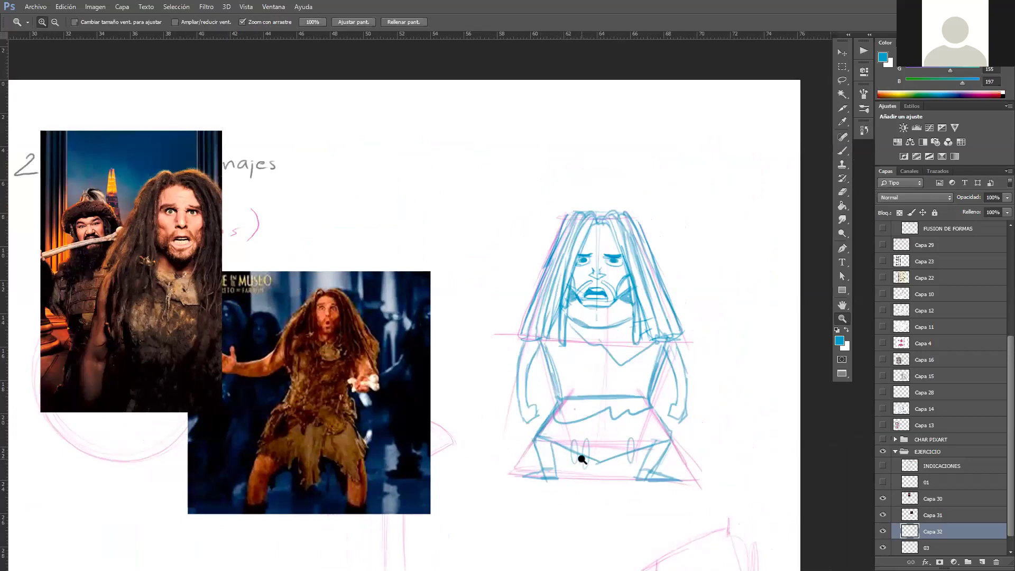
key(b)
key(e)
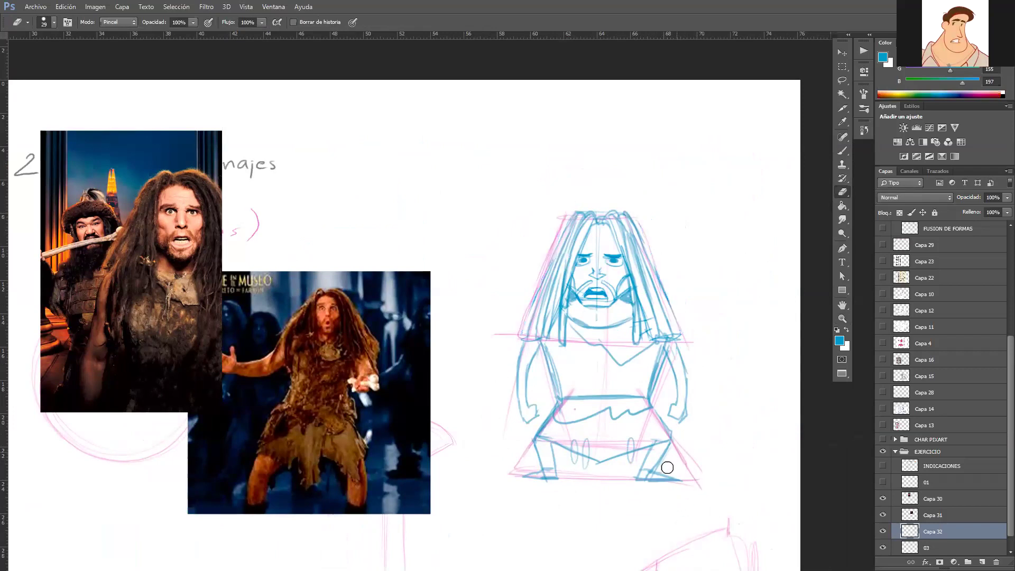
- Clean up and redraw the outlines of both arms using a 14 px eraser and the brush, stepping back the last strokes
key(z)
click(600, 441)
mouse_move(600, 442)
mouse_down()
mouse_move(614, 424)
mouse_move(624, 452)
mouse_move(578, 401)
mouse_up()
key(e)
alt+right_click(503, 364)
drag(501, 391, 516, 314)
key(b)
mouse_move(500, 407)
mouse_down()
mouse_move(523, 332)
mouse_move(500, 401)
mouse_up()
key(e)
mouse_move(741, 346)
mouse_down()
mouse_move(736, 333)
mouse_move(750, 397)
mouse_move(741, 407)
mouse_up()
key(b)
mouse_move(728, 329)
mouse_down()
mouse_move(744, 405)
mouse_move(746, 390)
mouse_move(743, 435)
mouse_move(644, 405)
mouse_up()
key(ctrl+alt+z)
key(ctrl+alt+z)
- Isolate guide layer 03, erase the stray outer line on the upper trapezoid's left side, and show sketch layer Capa 32 again
key(z)
click(884, 548)
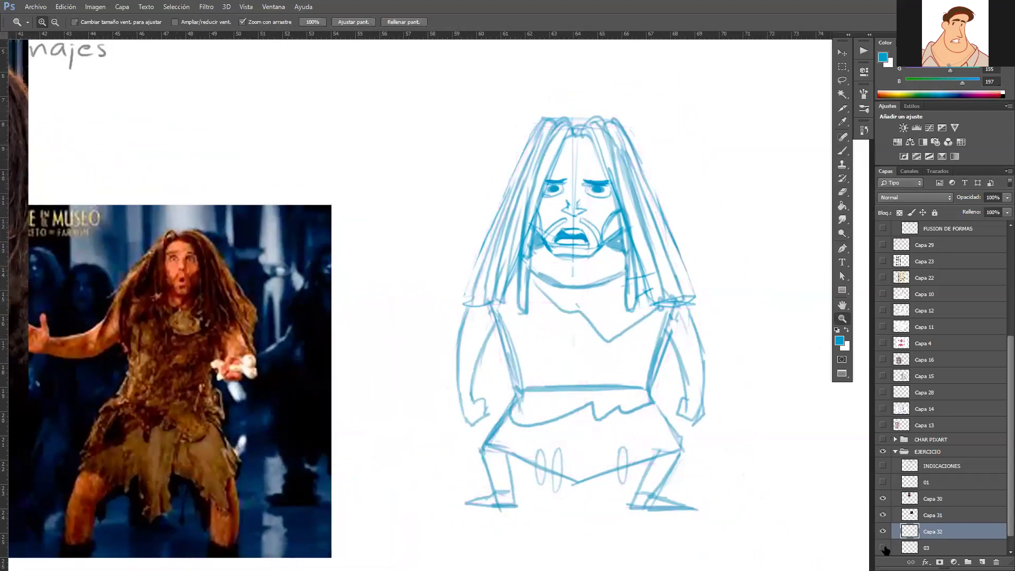
click(883, 537)
click(883, 549)
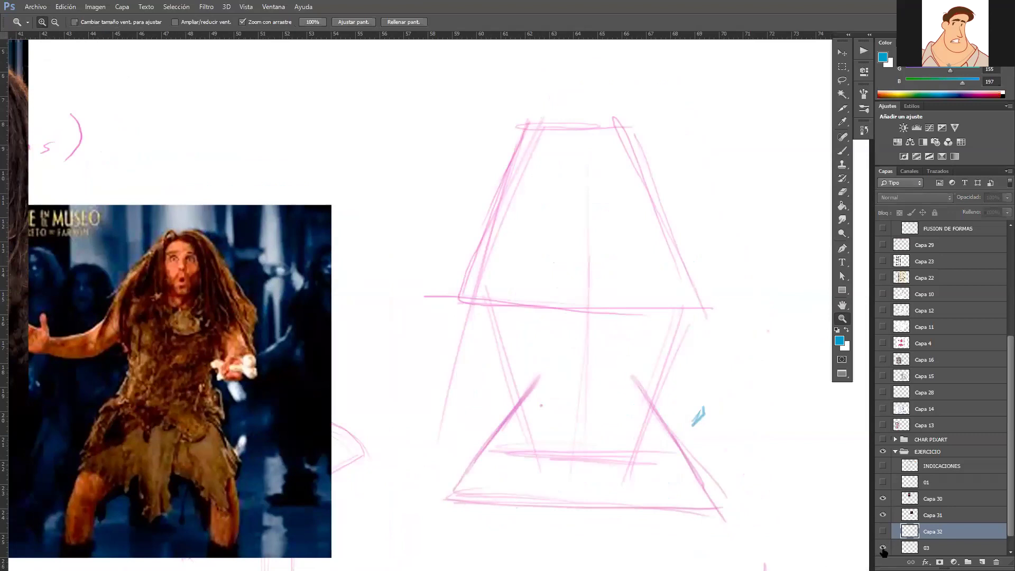
click(923, 549)
key(e)
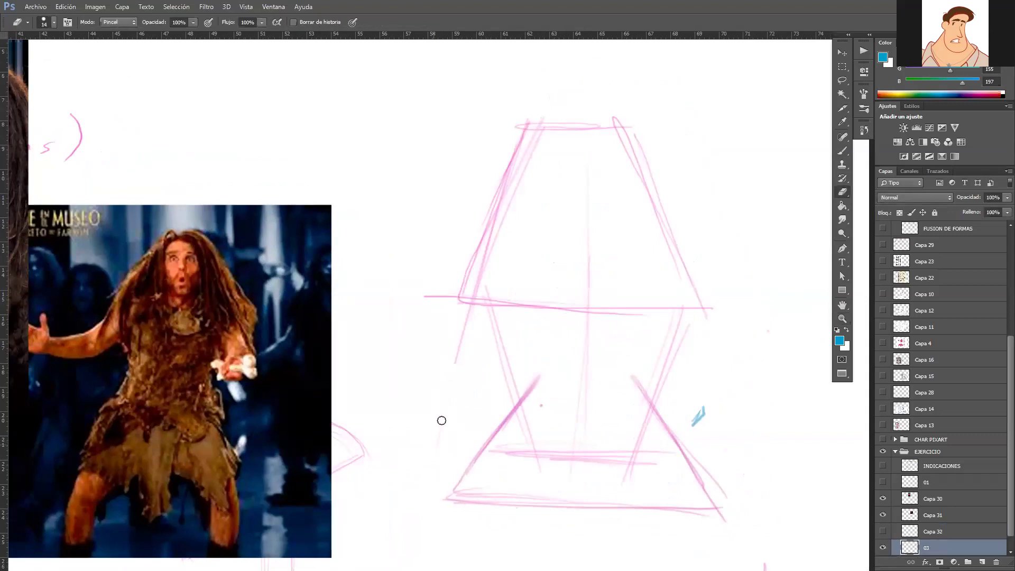
drag(529, 113, 433, 351)
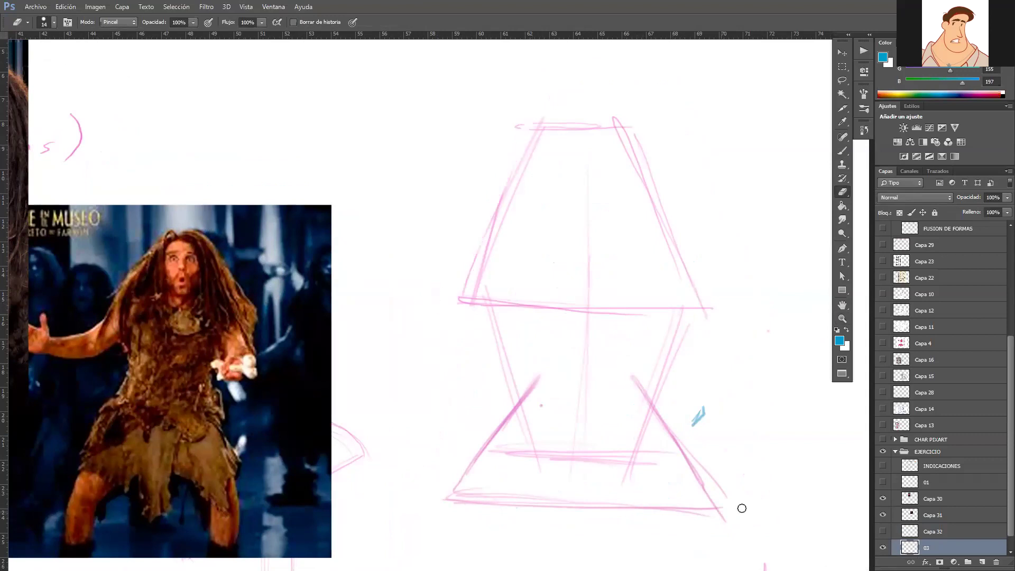
click(884, 533)
click(883, 547)
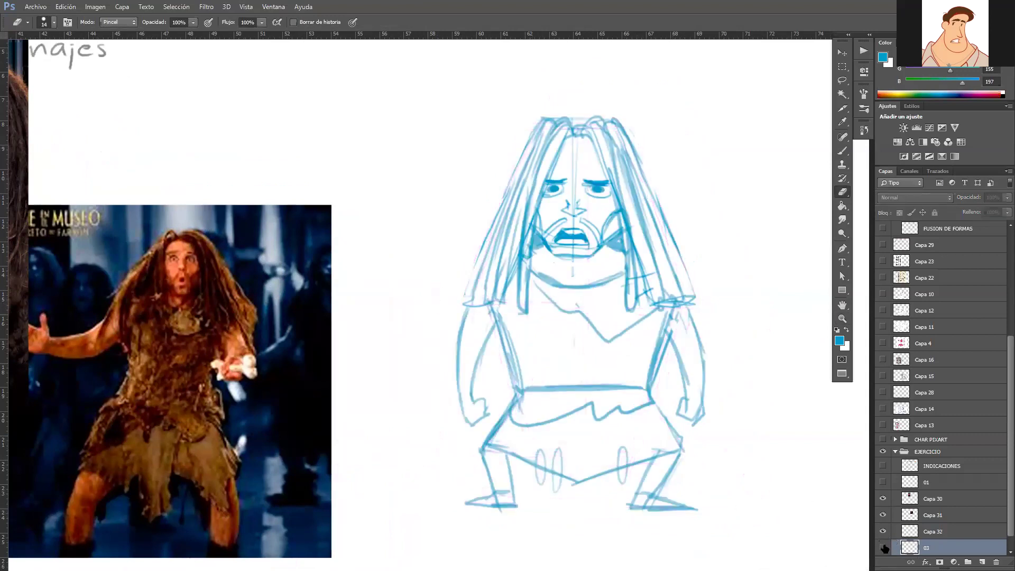
click(884, 548)
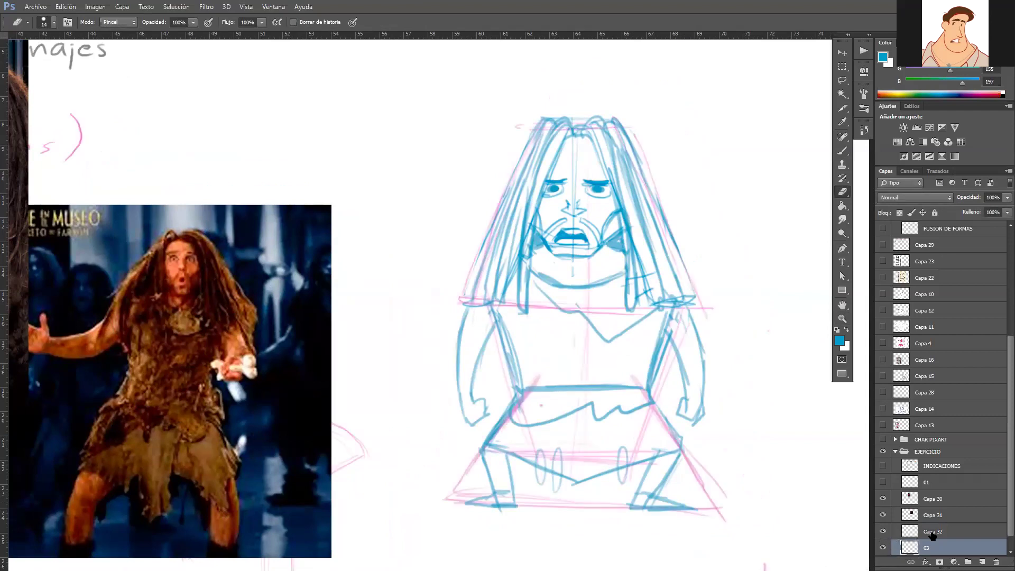
- Add new layers above the sketch and prepare a 5 px black brush, undoing a trial stroke
click(982, 562)
key(z)
mouse_move(692, 450)
mouse_down()
mouse_move(680, 454)
mouse_move(696, 453)
mouse_up()
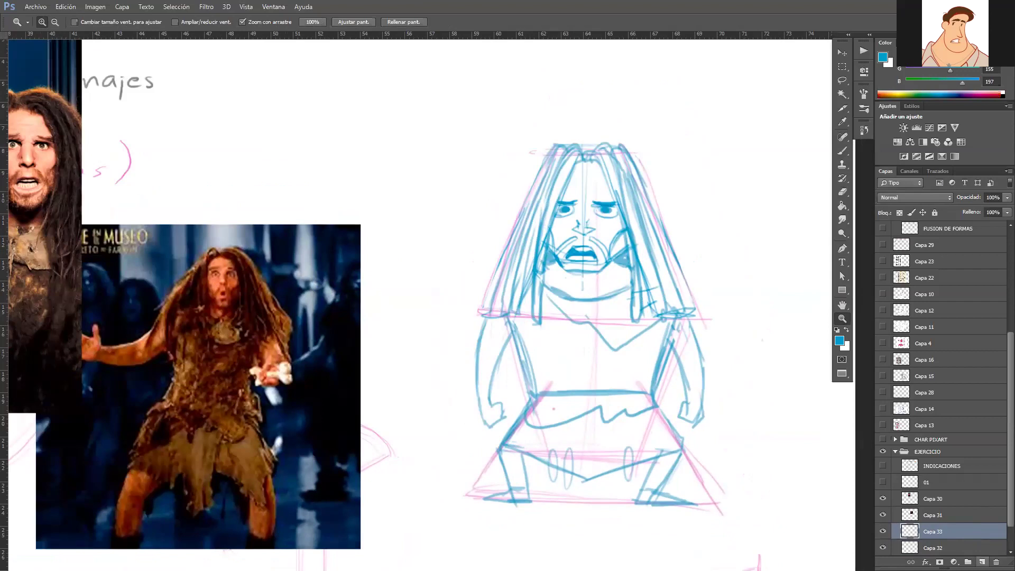
key(b)
key(d)
key(bracketleft)
key(bracketleft)
mouse_move(594, 343)
mouse_down()
mouse_move(596, 372)
mouse_move(654, 392)
mouse_up()
key(ctrl+z)
drag(578, 388, 519, 405)
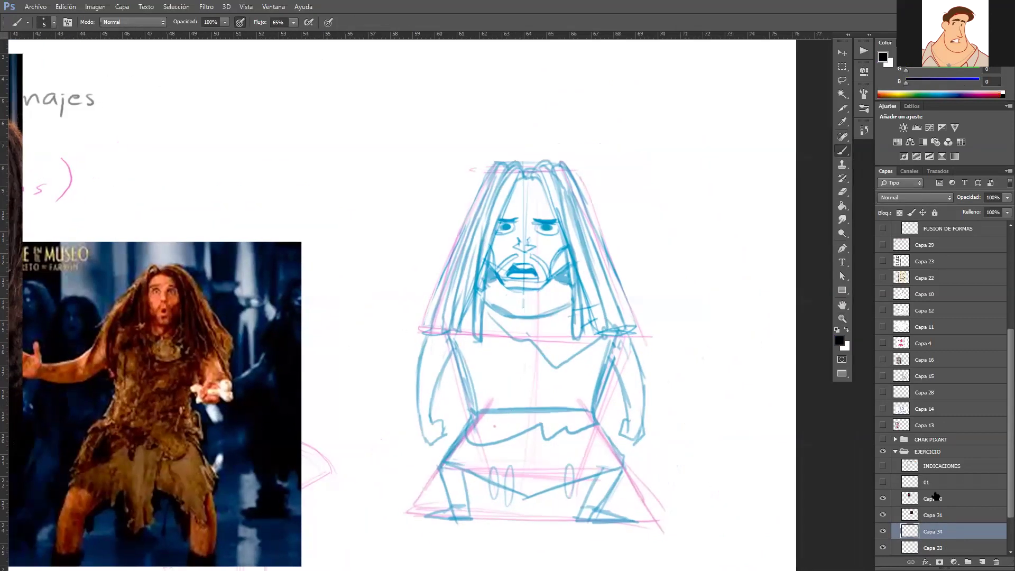
drag(974, 206, 936, 211)
text(35)
key(Return)
drag(967, 200, 1004, 200)
- Hide layers Capa 33 and Capa 34, and lower the opacity of sketch layer Capa 32 to fade the blue lines
scroll(1003, 505, down, 3)
click(882, 482)
click(882, 515)
click(882, 498)
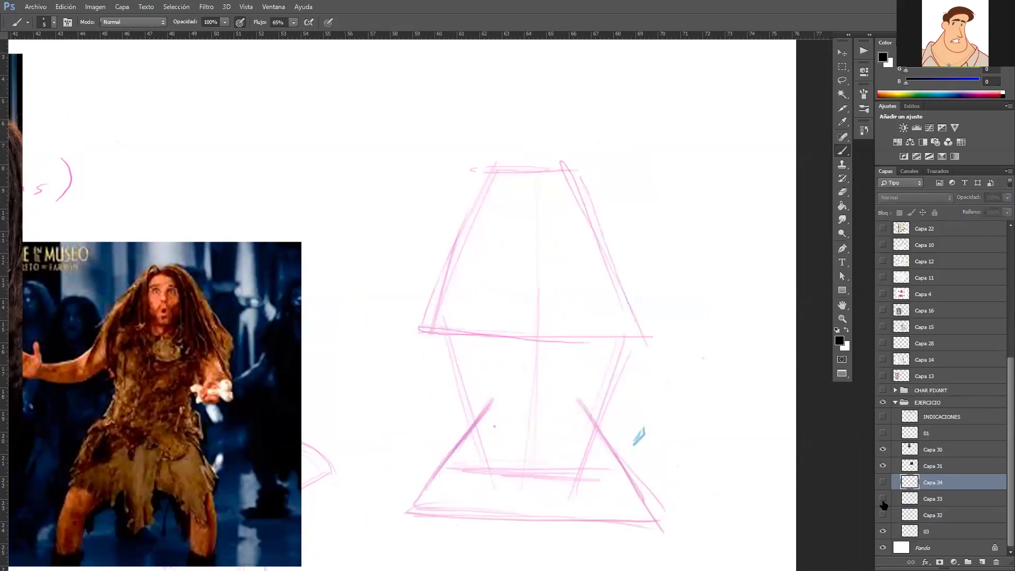
click(883, 515)
click(923, 519)
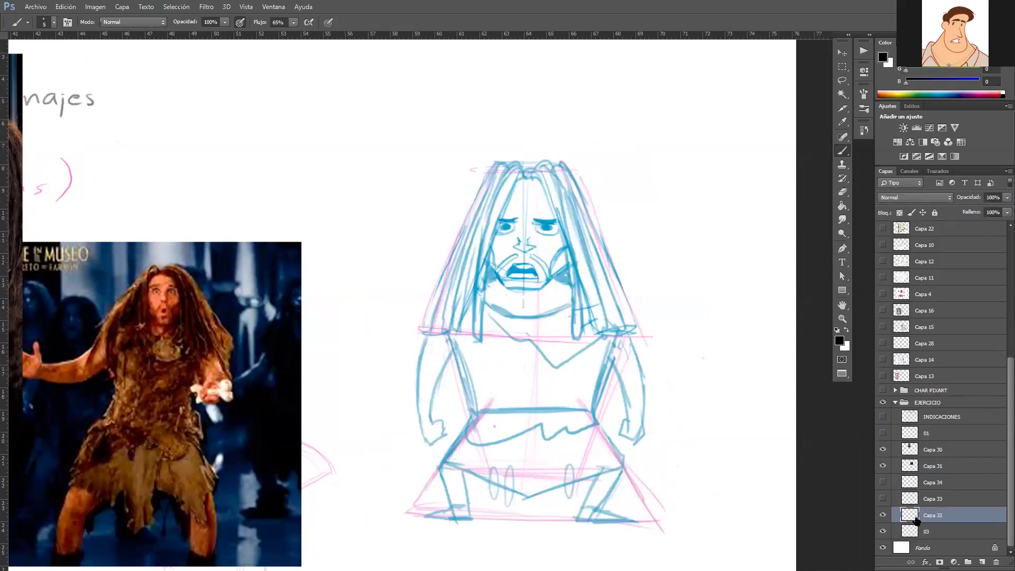
drag(967, 197, 938, 211)
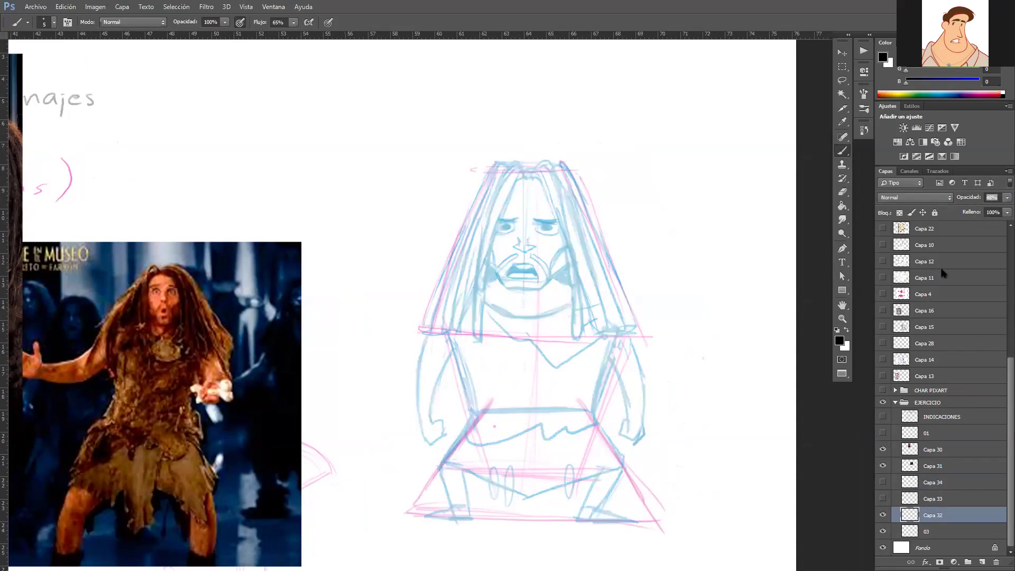
- Show layer Capa 33 and ink the caveman's angular jawline and open mouth on it in black
click(928, 504)
click(883, 499)
key(z)
drag(551, 397, 610, 435)
drag(512, 232, 672, 365)
drag(599, 373, 512, 389)
key(b)
mouse_move(475, 340)
mouse_down()
mouse_move(506, 379)
mouse_move(562, 384)
mouse_move(610, 339)
mouse_move(531, 338)
mouse_move(505, 358)
mouse_move(557, 364)
mouse_move(547, 338)
mouse_move(564, 363)
mouse_up()
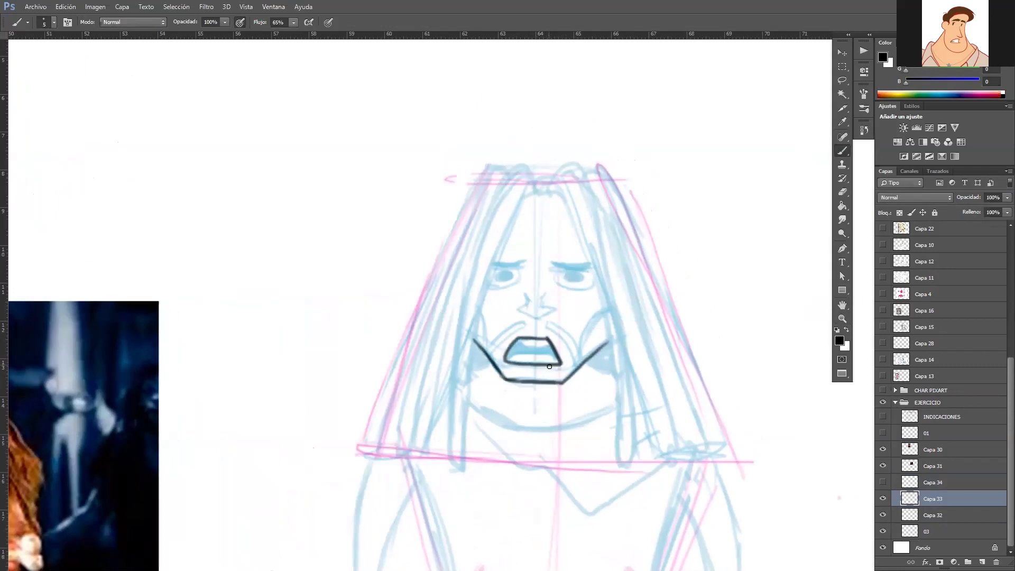
- Undo the first mouth and re-ink it with a 3 px brush as an open trapezoid with upper and lower teeth lines
key(ctrl+z)
key(z)
drag(582, 396, 494, 483)
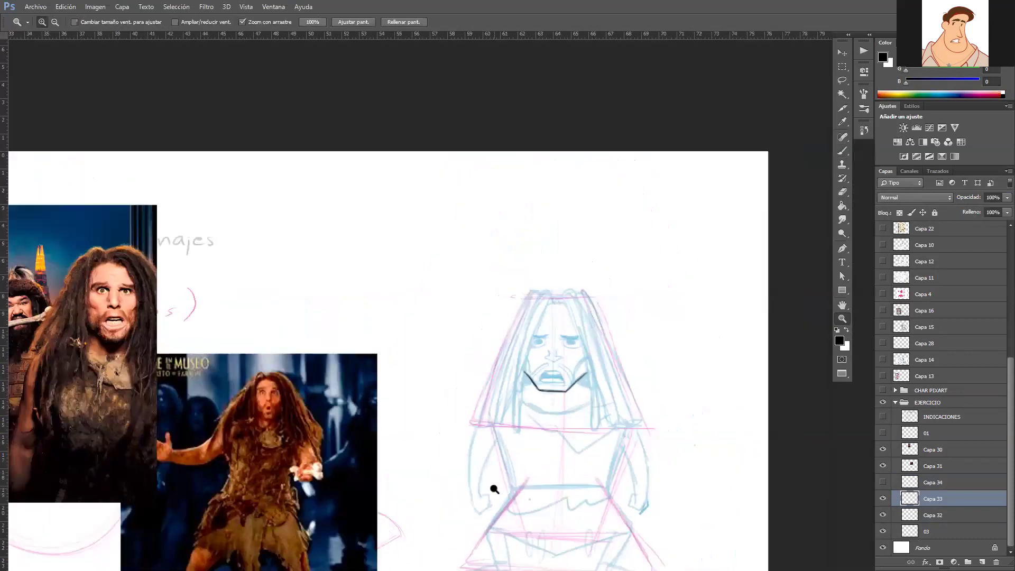
drag(595, 374, 591, 369)
key(b)
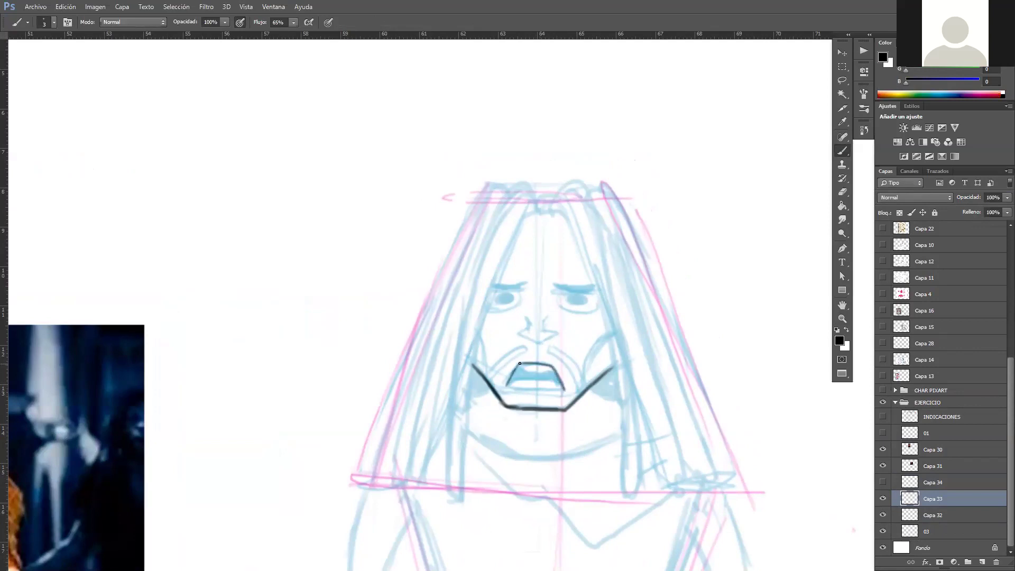
mouse_move(504, 388)
mouse_down()
mouse_move(546, 372)
mouse_move(541, 384)
mouse_move(571, 377)
mouse_up()
alt+right_click(539, 380)
key(z)
key(b)
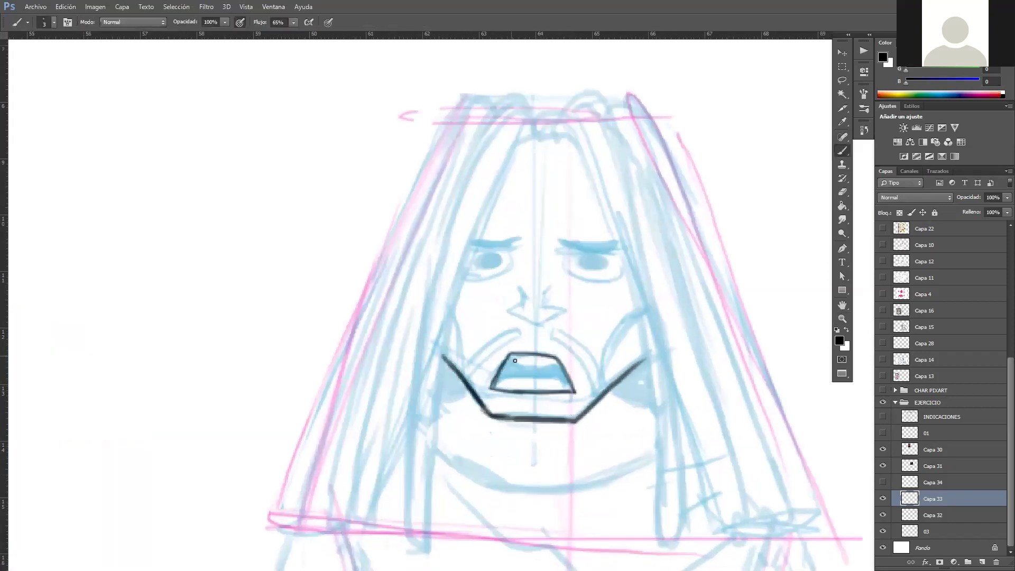
drag(514, 361, 544, 367)
drag(521, 381, 565, 391)
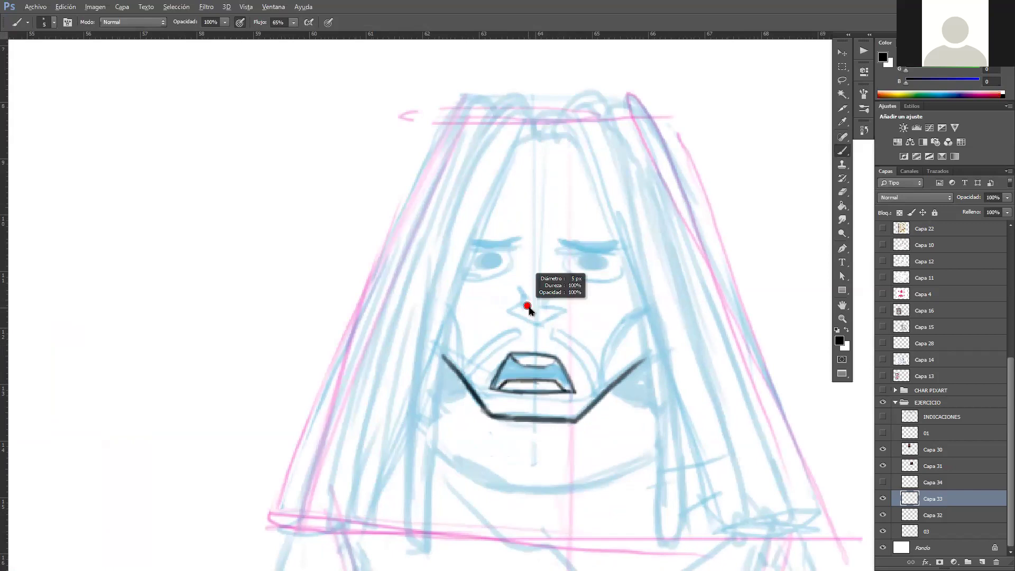
- Ink the angular nose and both halves of the moustache with a 5 px brush
mouse_move(516, 286)
mouse_down()
mouse_move(506, 311)
mouse_move(541, 325)
mouse_move(565, 312)
mouse_up()
mouse_move(544, 305)
mouse_down()
mouse_move(567, 314)
mouse_move(472, 375)
mouse_up()
drag(515, 329, 463, 362)
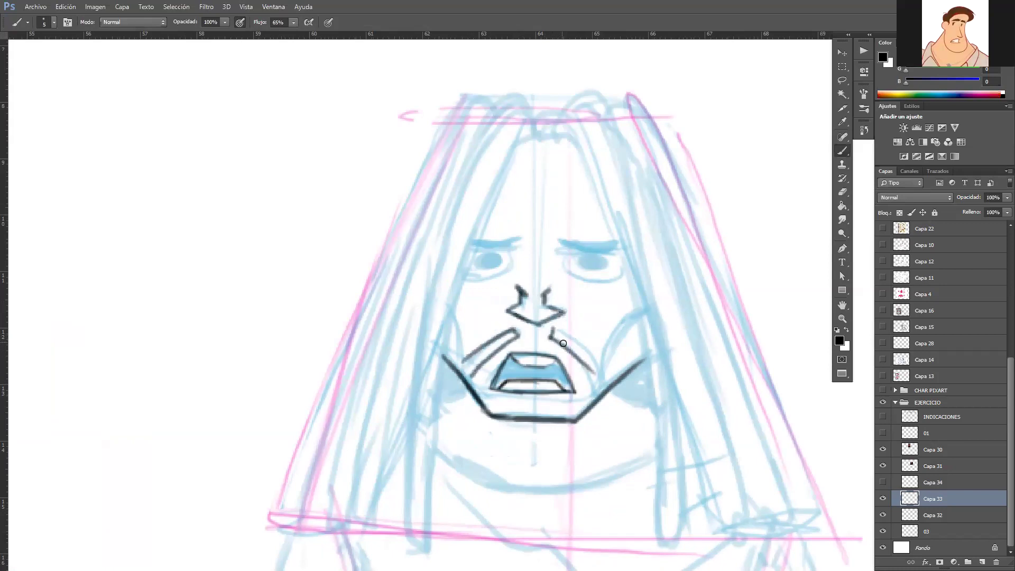
drag(549, 332, 606, 387)
- Ink the inner beard line along the chin, erasing the first attempt and redrawing it to join the moustache
mouse_move(471, 374)
mouse_down()
mouse_move(499, 404)
mouse_move(491, 405)
mouse_move(571, 407)
mouse_up()
key(ctrl+z)
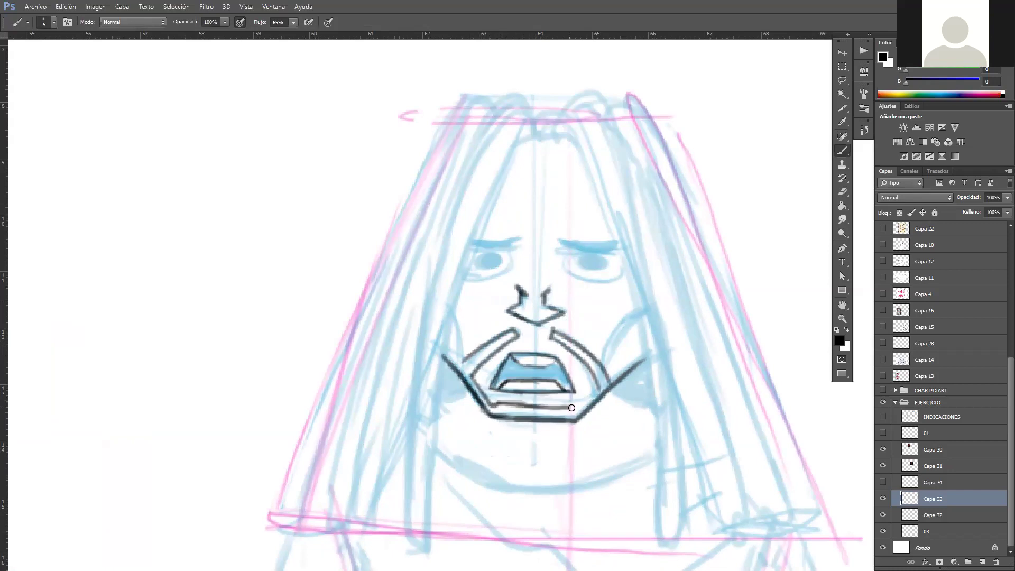
key(e)
drag(494, 404, 570, 407)
key(b)
mouse_move(492, 406)
mouse_down()
mouse_move(573, 408)
mouse_move(596, 389)
mouse_up()
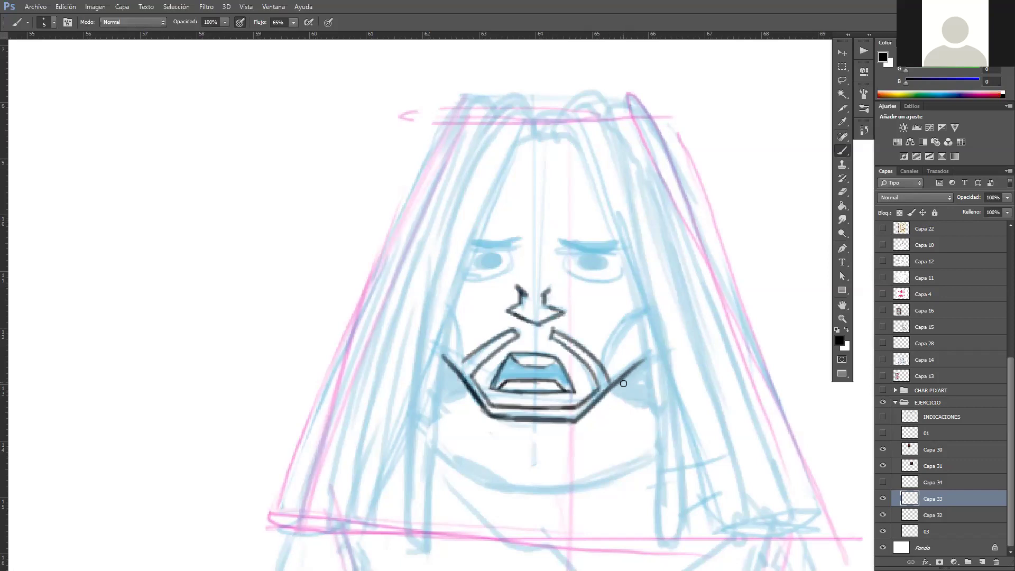
- Ink the curved cheek lines, the eyes with solid black pupils, and the worried eyebrows
drag(608, 373, 645, 308)
drag(465, 360, 444, 296)
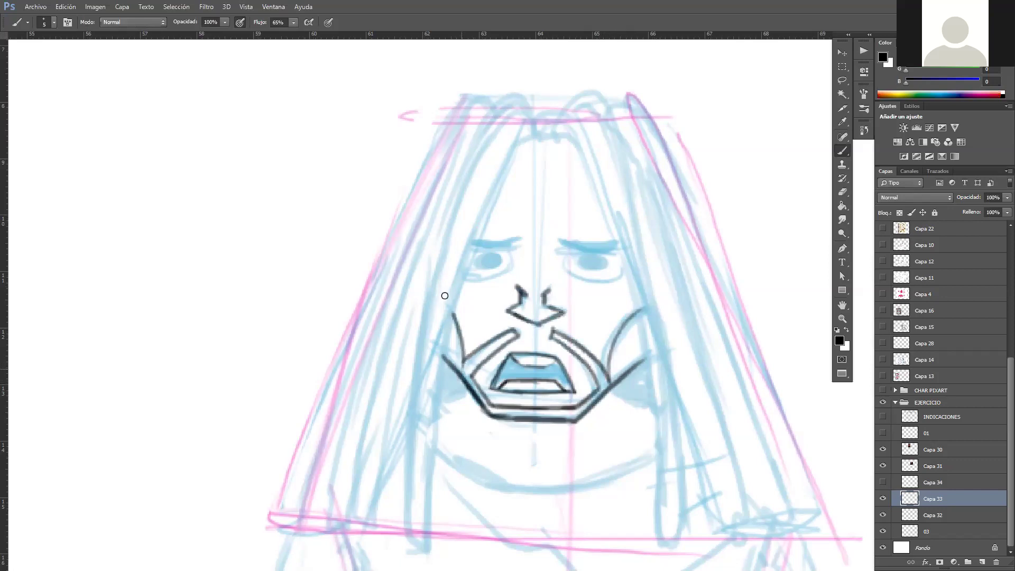
drag(576, 337, 569, 395)
mouse_move(549, 304)
mouse_down()
mouse_move(614, 313)
mouse_move(603, 344)
mouse_move(620, 319)
mouse_move(571, 326)
mouse_move(595, 327)
mouse_move(580, 327)
mouse_up()
mouse_move(467, 312)
mouse_down()
mouse_move(510, 302)
mouse_move(476, 309)
mouse_move(503, 332)
mouse_move(473, 338)
mouse_move(486, 324)
mouse_move(469, 327)
mouse_move(485, 322)
mouse_move(473, 325)
mouse_up()
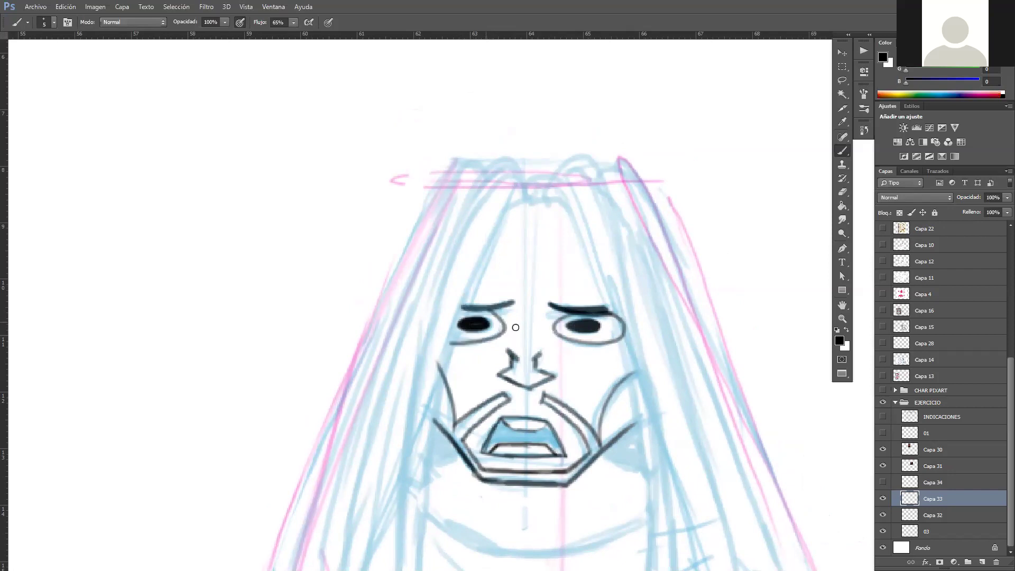
drag(574, 324, 600, 327)
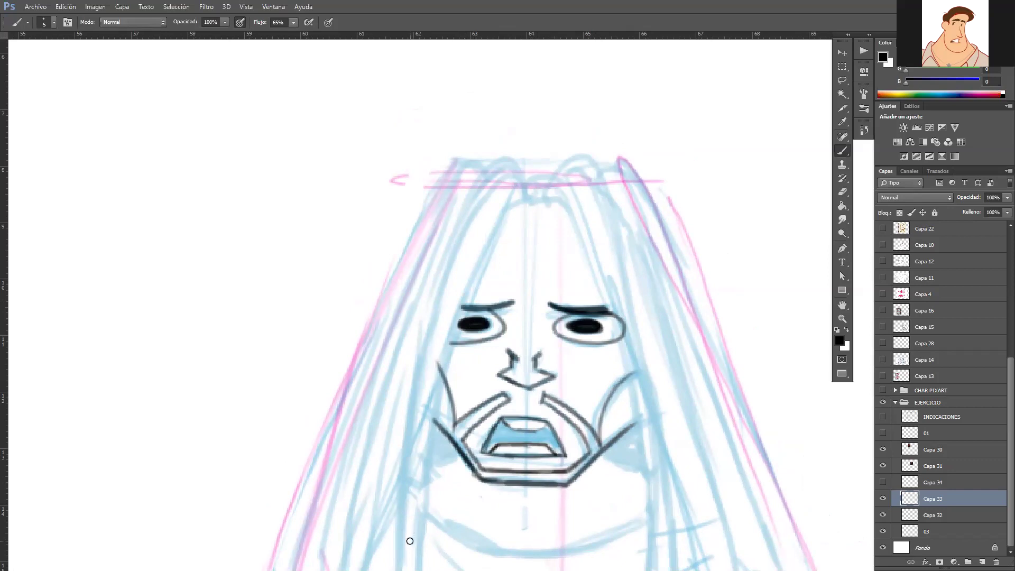
- Ink the long front hair lock framing the left side of the face, from the parting down past the chin
key(z)
drag(624, 390, 550, 376)
mouse_move(555, 374)
mouse_down()
mouse_move(599, 347)
mouse_move(571, 398)
mouse_up()
key(b)
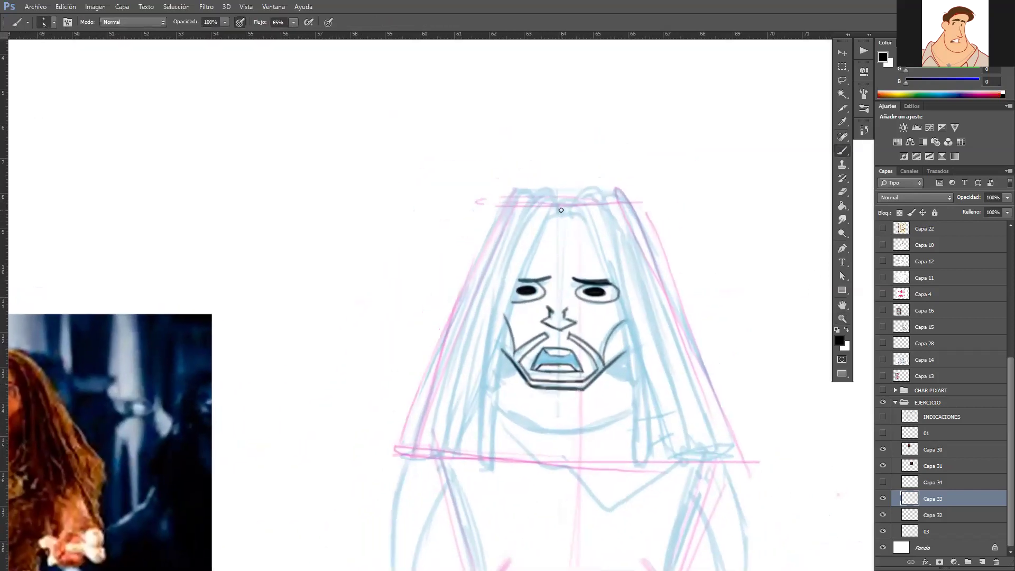
drag(549, 198, 503, 273)
key(ctrl+z)
mouse_move(561, 212)
mouse_down()
mouse_move(522, 232)
mouse_move(485, 354)
mouse_move(489, 477)
mouse_move(514, 301)
mouse_move(562, 211)
mouse_up()
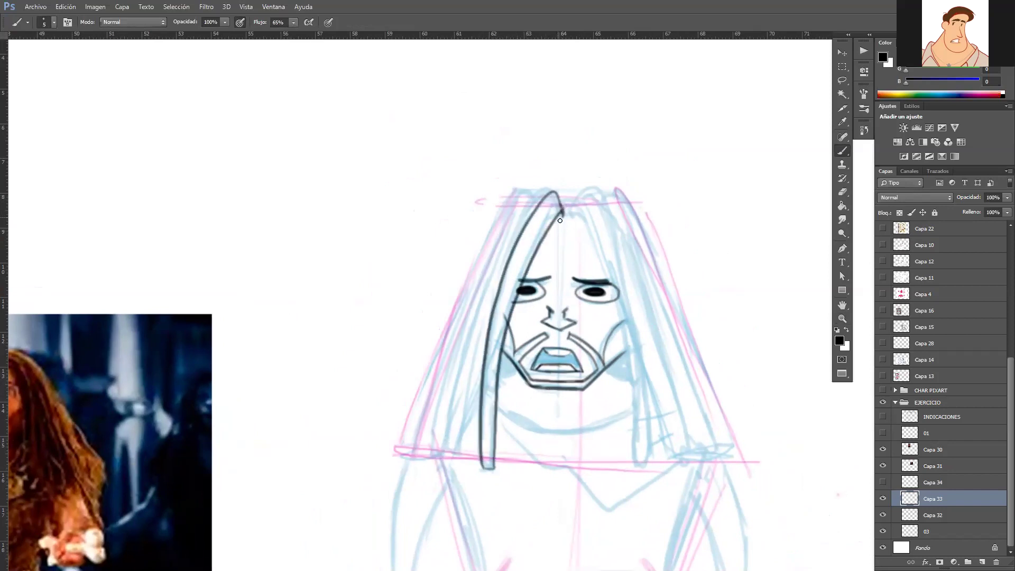
- Ink the matching front hair lock framing the right side of the face
mouse_move(567, 218)
mouse_down()
mouse_move(598, 198)
mouse_move(640, 291)
mouse_move(666, 447)
mouse_up()
key(ctrl+z)
mouse_move(568, 218)
mouse_down()
mouse_move(649, 381)
mouse_move(651, 452)
mouse_up()
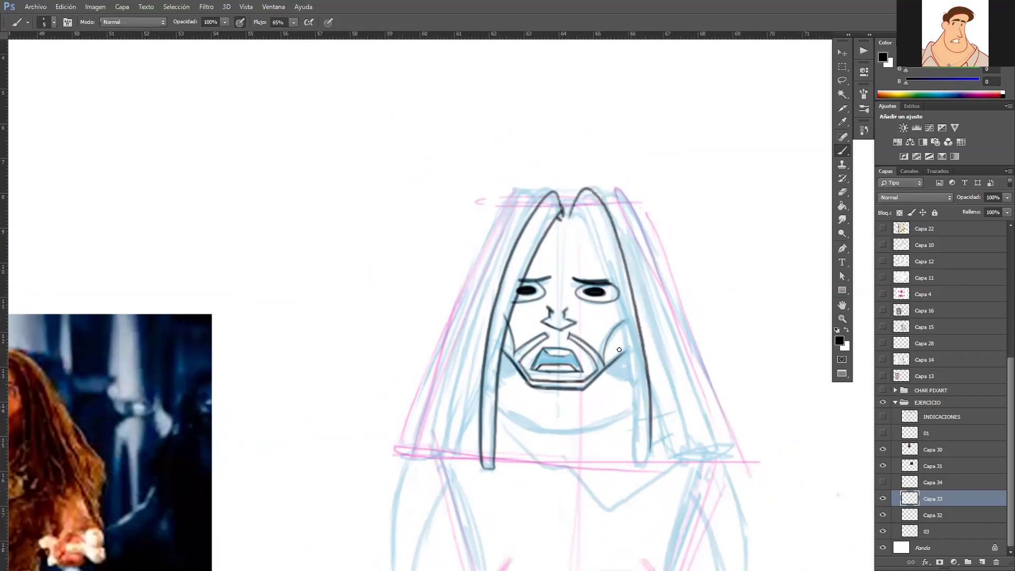
mouse_move(580, 214)
mouse_down()
mouse_move(617, 319)
mouse_move(639, 460)
mouse_move(631, 416)
mouse_move(650, 454)
mouse_move(646, 416)
mouse_move(630, 465)
mouse_move(641, 431)
mouse_up()
key(e)
key(b)
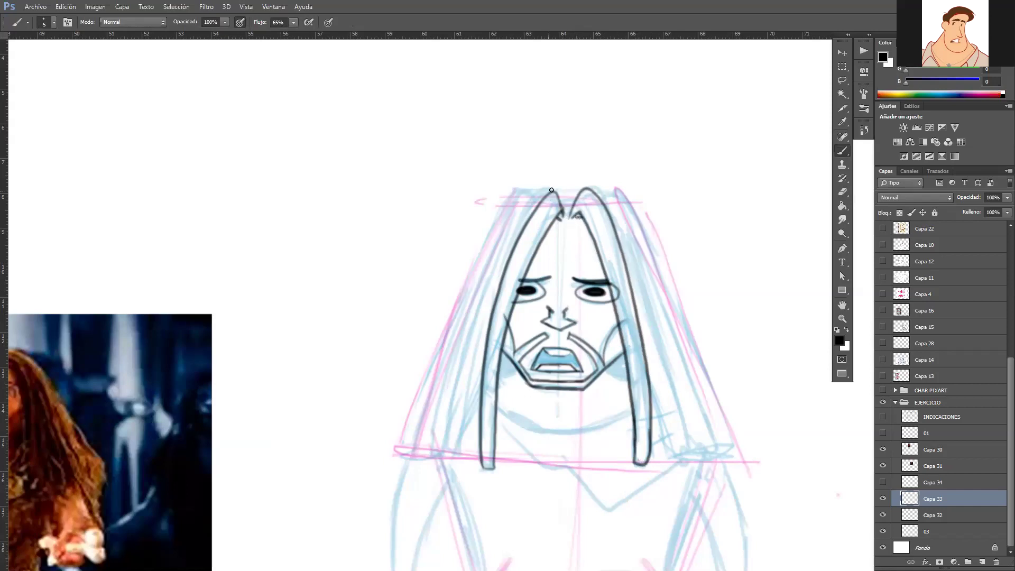
- Ink a second hair lock behind the left front lock, closing its blunt lower tip
mouse_move(542, 192)
mouse_down()
mouse_move(524, 206)
mouse_move(443, 431)
mouse_up()
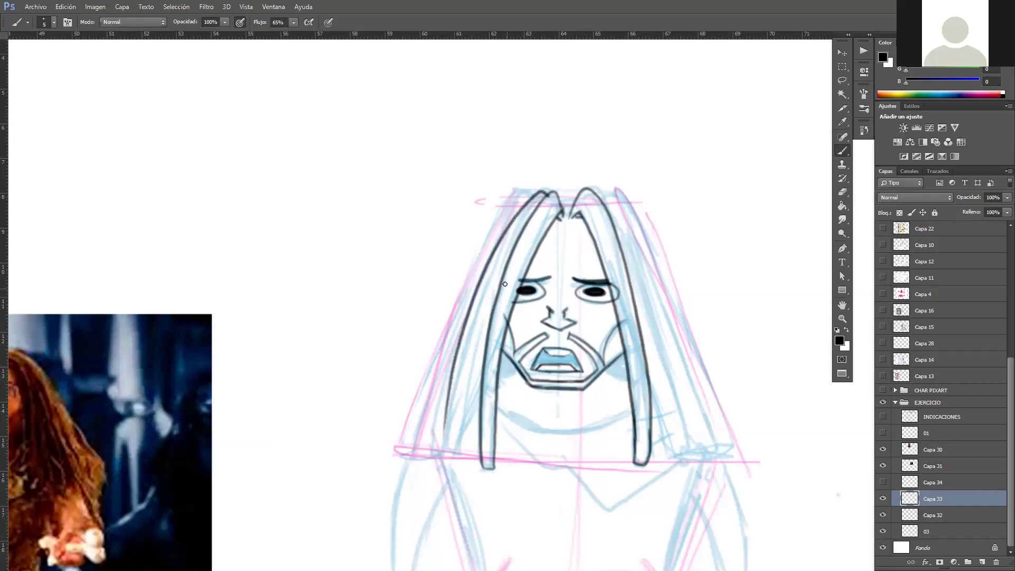
drag(498, 296, 470, 402)
drag(488, 338, 460, 455)
mouse_move(455, 359)
mouse_down()
mouse_move(443, 452)
mouse_move(458, 455)
mouse_up()
- Ink a second hair lock behind the right front lock, erasing and redrawing its lower end
mouse_move(596, 196)
mouse_down()
mouse_move(669, 330)
mouse_move(667, 425)
mouse_up()
key(ctrl+z)
mouse_move(598, 194)
mouse_down()
mouse_move(640, 248)
mouse_move(688, 417)
mouse_up()
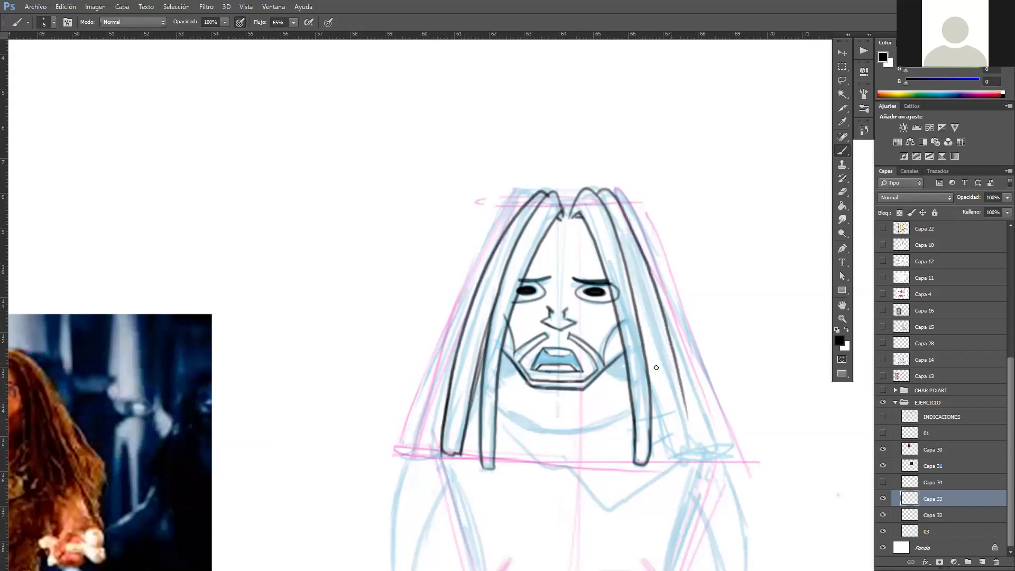
drag(638, 299, 676, 456)
mouse_move(684, 387)
mouse_down()
mouse_move(688, 452)
mouse_move(686, 378)
mouse_move(693, 456)
mouse_up()
key(e)
drag(687, 371, 690, 456)
key(b)
drag(683, 380, 675, 448)
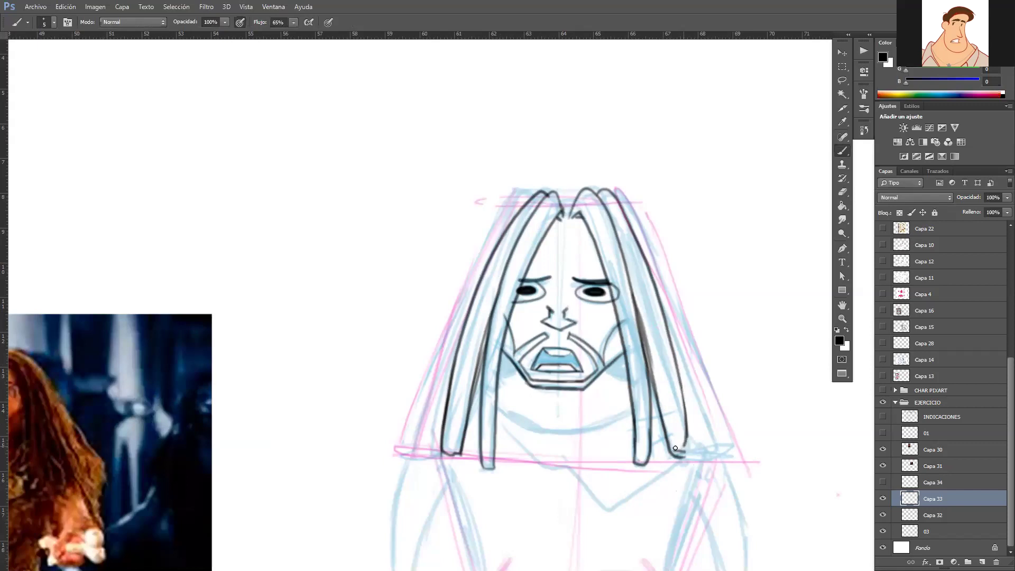
- Ink the outermost hair lock on each side of the head along the trapezoid's slanted edges
mouse_move(516, 205)
mouse_down()
mouse_move(421, 386)
mouse_move(409, 433)
mouse_move(425, 439)
mouse_move(450, 362)
mouse_up()
mouse_move(628, 205)
mouse_down()
mouse_move(710, 364)
mouse_move(723, 457)
mouse_up()
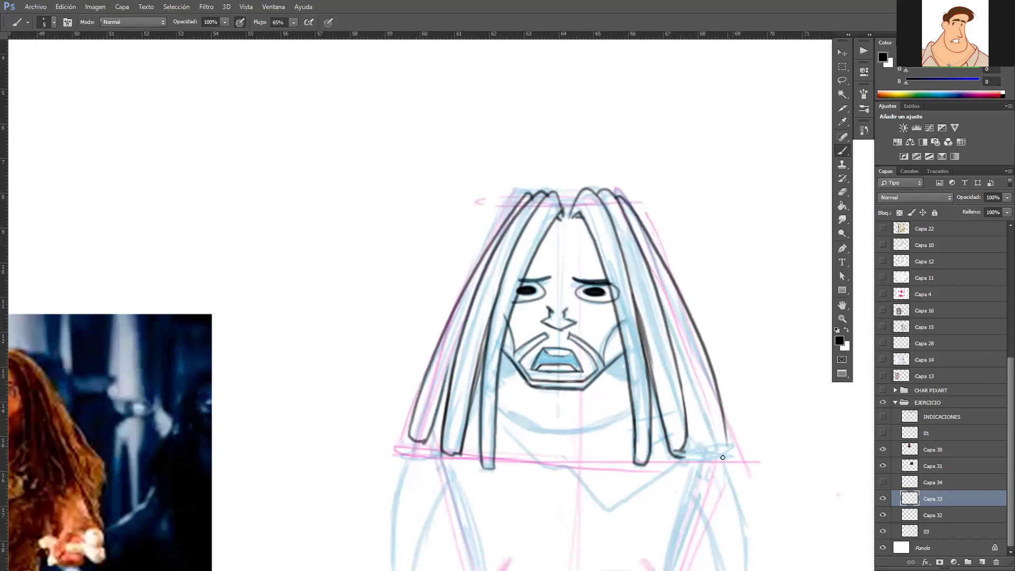
mouse_move(675, 352)
mouse_down()
mouse_move(701, 438)
mouse_move(720, 449)
mouse_move(719, 424)
mouse_up()
- Ink the wide curved neck line below the chin between the front hair locks, undoing the surplus stroke
key(z)
mouse_move(706, 406)
mouse_down()
mouse_move(682, 423)
mouse_move(617, 328)
mouse_up()
click(573, 358)
drag(573, 383, 548, 404)
key(b)
mouse_move(482, 317)
mouse_down()
mouse_move(528, 345)
mouse_move(486, 322)
mouse_move(565, 345)
mouse_move(581, 342)
mouse_up()
drag(529, 346, 608, 323)
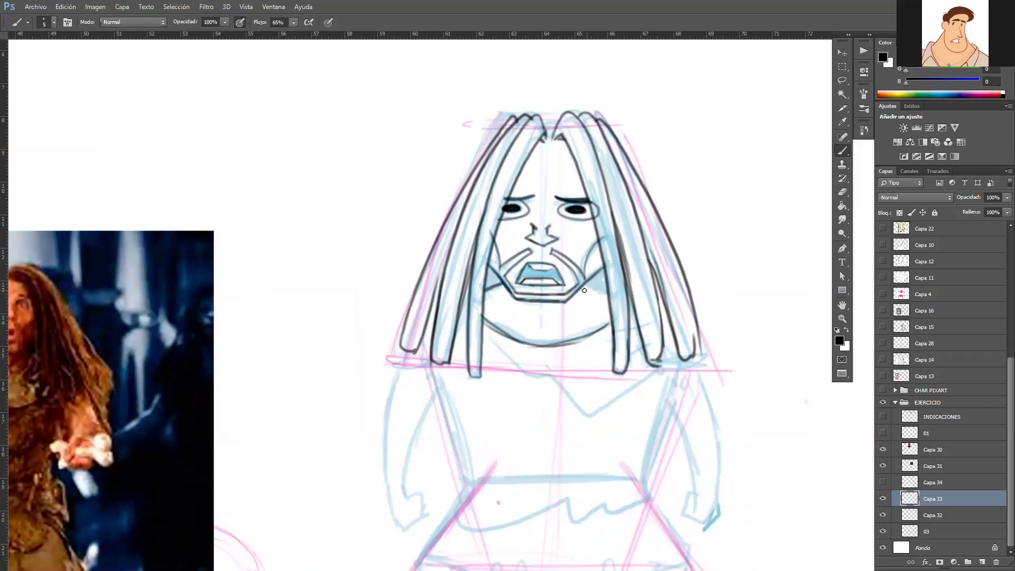
key(ctrl+z)
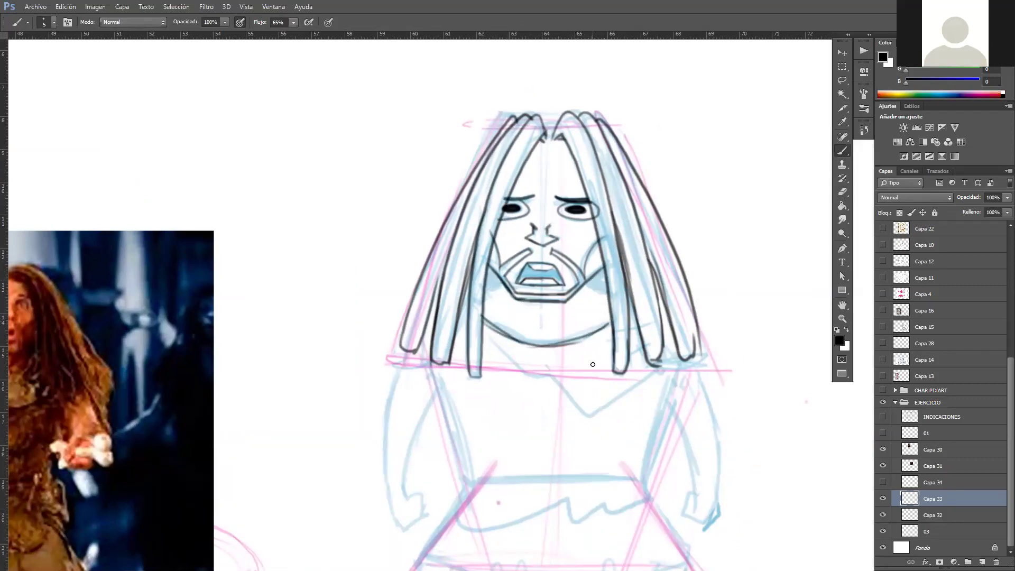
- Erase the outer jawline beneath the beard and redraw it in black from cheek to cheek
ctrl+click(556, 314)
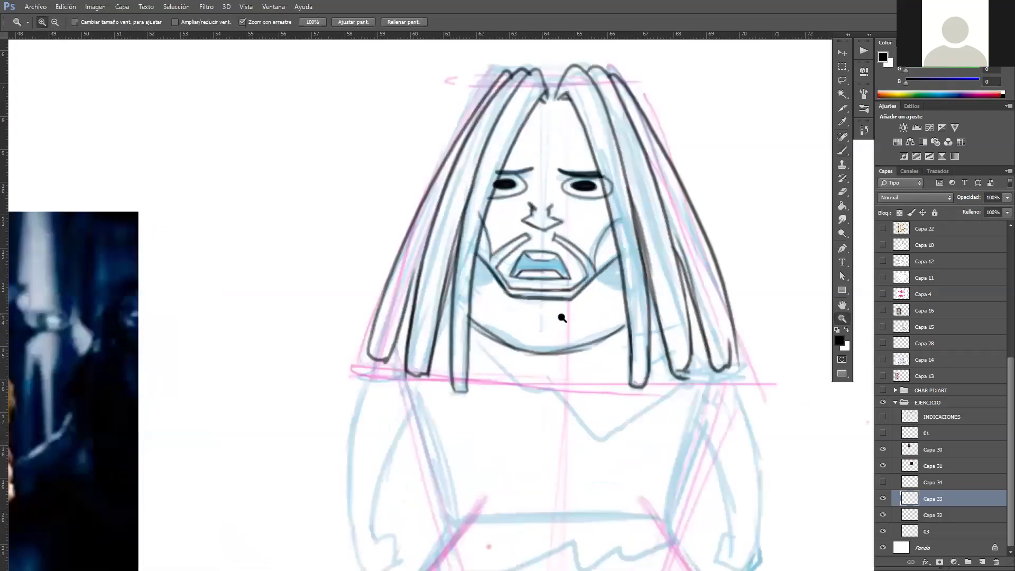
key(e)
drag(495, 286, 585, 300)
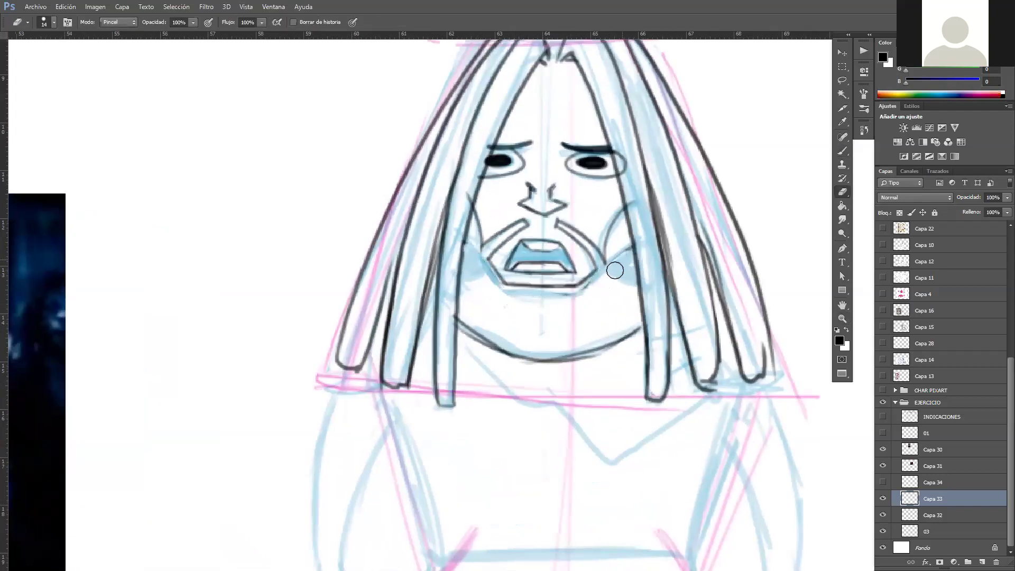
key(z)
click(591, 289)
key(e)
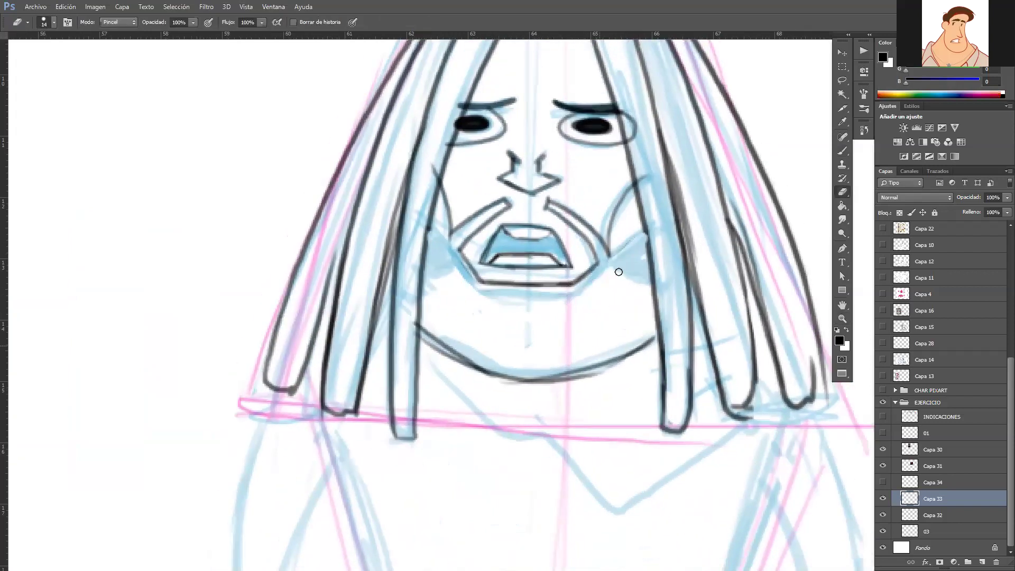
key(b)
mouse_move(427, 254)
mouse_down()
mouse_move(475, 317)
mouse_move(457, 286)
mouse_move(478, 314)
mouse_move(561, 316)
mouse_move(594, 308)
mouse_move(644, 255)
mouse_up()
drag(601, 297, 641, 255)
- Ink both slanted sides of the torso from under the hair down to the waist, with small notches at the shoulders
key(z)
drag(642, 290, 601, 372)
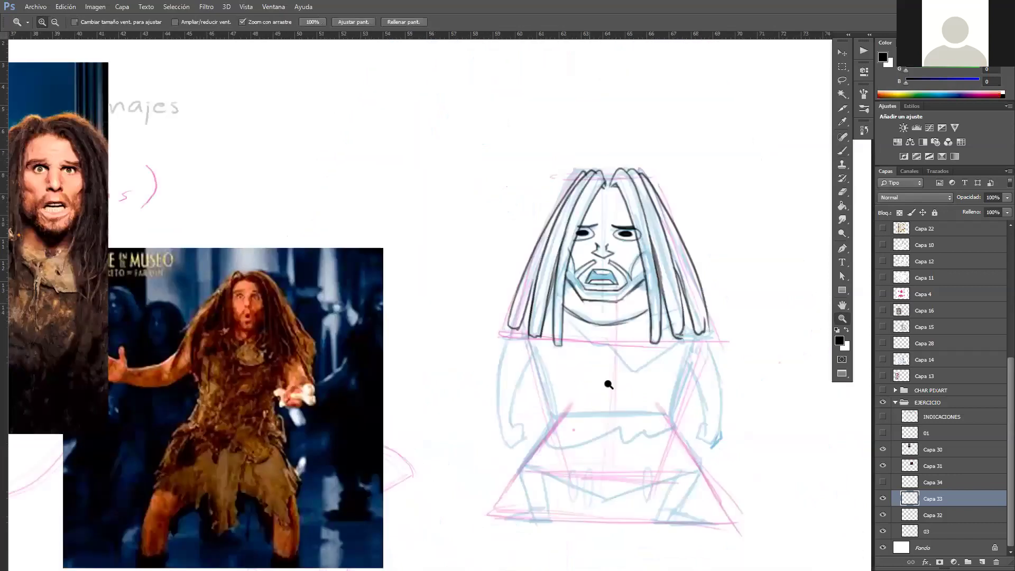
drag(576, 320, 531, 278)
drag(569, 342, 581, 346)
key(b)
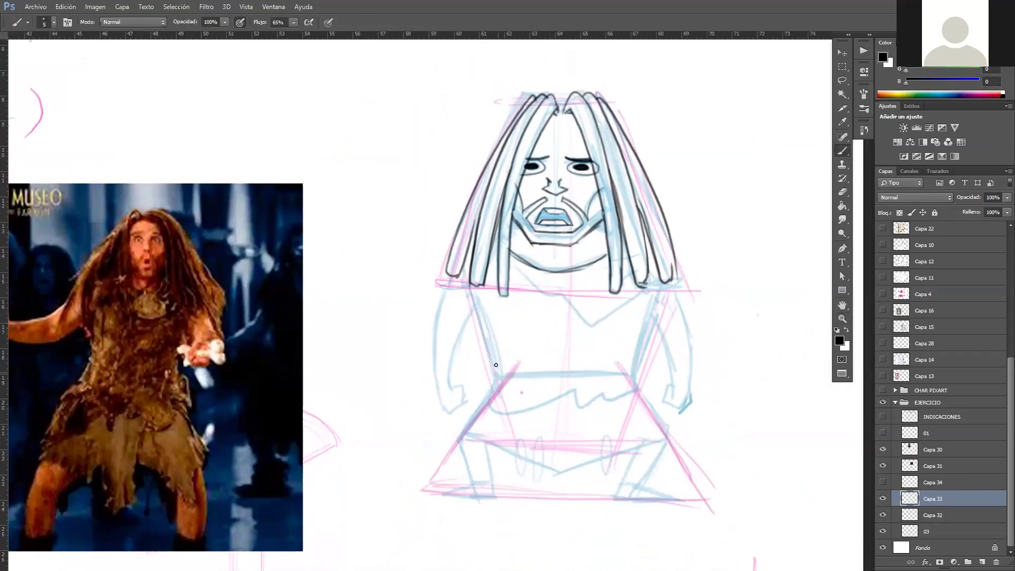
drag(497, 378, 470, 301)
drag(650, 323, 632, 377)
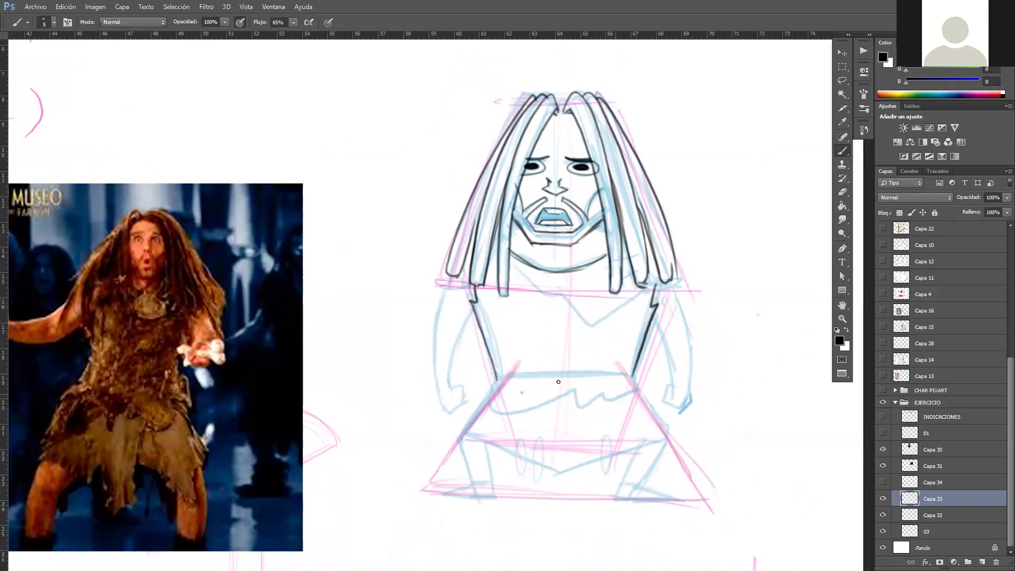
- Ink the tunic's wavy lower flap below the waist and the upper left edge of the skirt, undoing unsatisfactory strokes
mouse_move(482, 405)
mouse_down()
mouse_move(525, 411)
mouse_move(575, 393)
mouse_move(601, 396)
mouse_up()
key(ctrl+z)
mouse_move(482, 409)
mouse_down()
mouse_move(523, 411)
mouse_move(577, 387)
mouse_move(578, 398)
mouse_move(614, 398)
mouse_move(632, 376)
mouse_up()
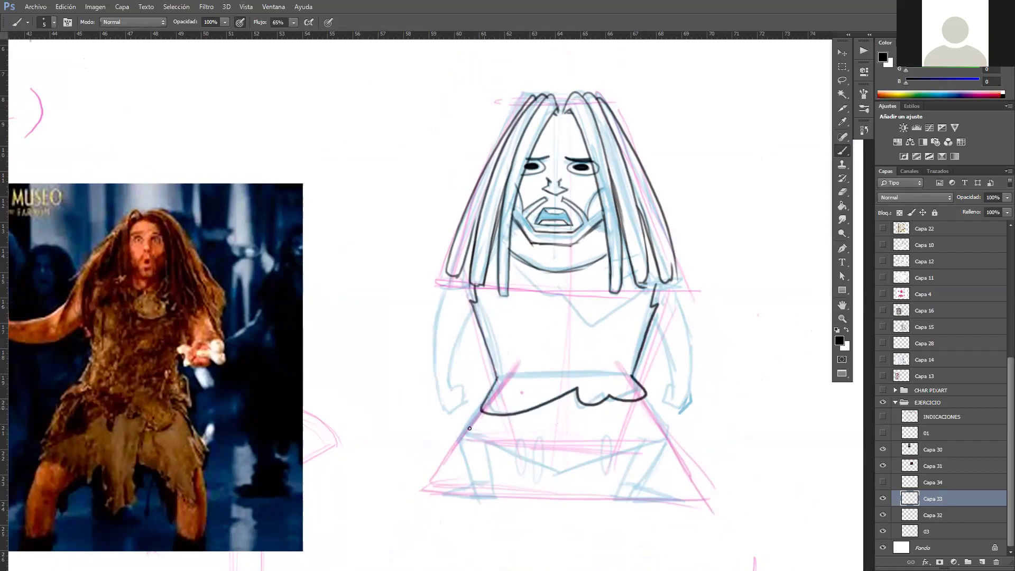
key(ctrl+z)
drag(491, 444, 543, 452)
key(ctrl+z)
mouse_move(484, 405)
mouse_down()
mouse_move(461, 437)
mouse_move(497, 382)
mouse_move(472, 401)
mouse_up()
key(ctrl+z)
key(e)
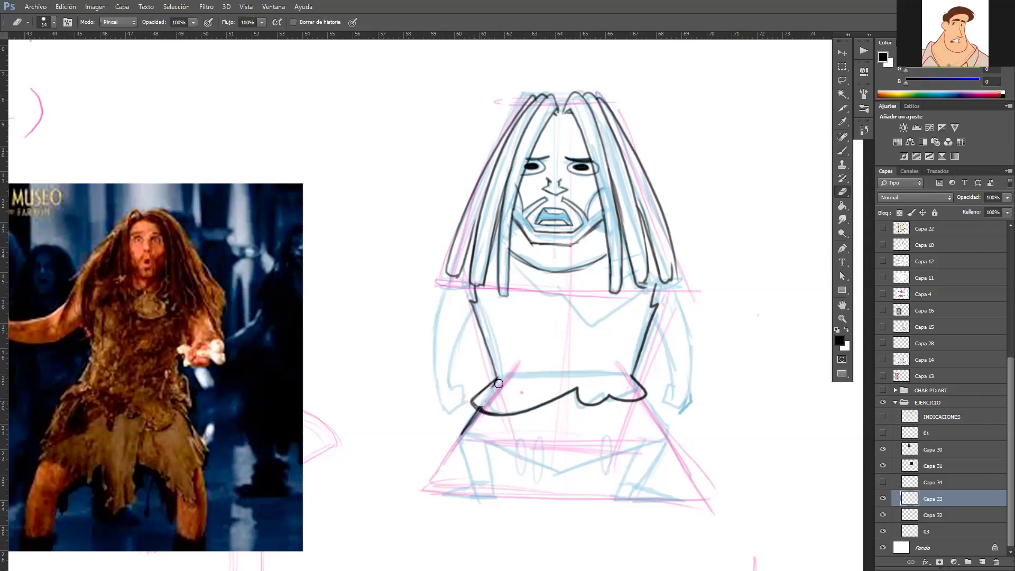
- Ink the skirt's pointed, ragged hem with rounded tears, and draw a double belt line with a loose knot at the waist
key(z)
mouse_move(594, 461)
mouse_down()
mouse_move(607, 435)
mouse_move(610, 378)
mouse_move(589, 339)
mouse_up()
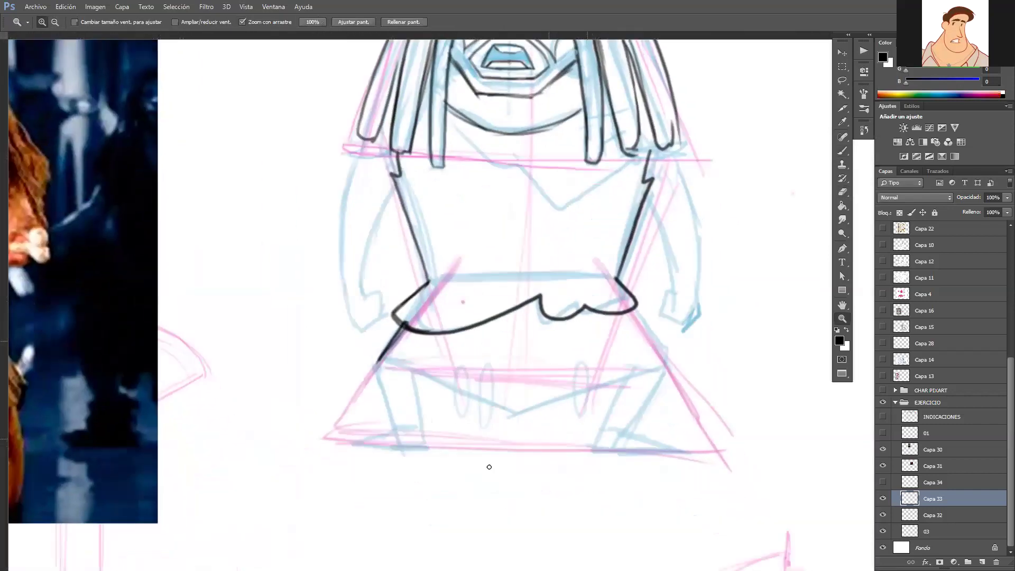
key(b)
mouse_move(423, 374)
mouse_down()
mouse_move(500, 428)
mouse_move(420, 372)
mouse_move(451, 389)
mouse_move(455, 373)
mouse_move(470, 405)
mouse_move(459, 372)
mouse_move(452, 391)
mouse_move(516, 413)
mouse_move(568, 394)
mouse_move(586, 368)
mouse_move(588, 389)
mouse_move(667, 369)
mouse_move(635, 306)
mouse_up()
key(ctrl+z)
key(e)
key(b)
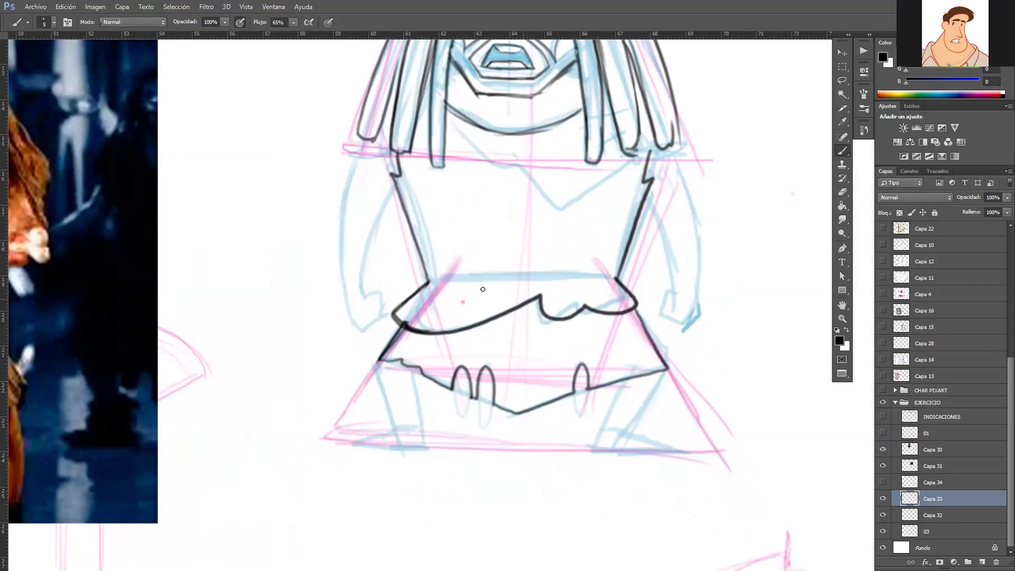
mouse_move(434, 277)
mouse_down()
mouse_move(614, 275)
mouse_move(424, 274)
mouse_move(591, 279)
mouse_move(431, 284)
mouse_move(619, 277)
mouse_up()
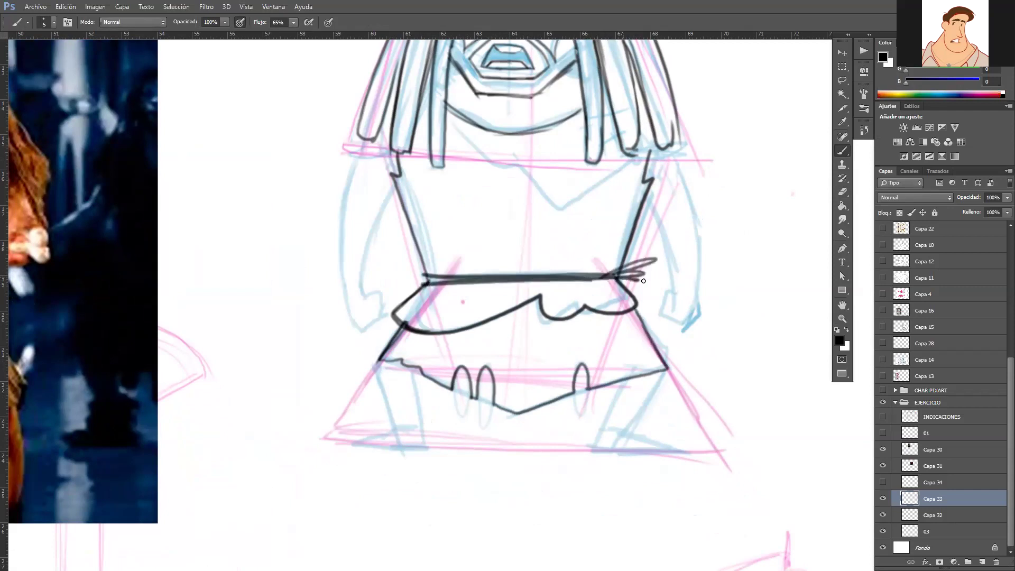
- Ink both short legs and their outward-pointing triangular feet below the skirt
drag(378, 363, 394, 427)
mouse_move(411, 370)
mouse_down()
mouse_move(420, 444)
mouse_move(358, 444)
mouse_move(431, 444)
mouse_up()
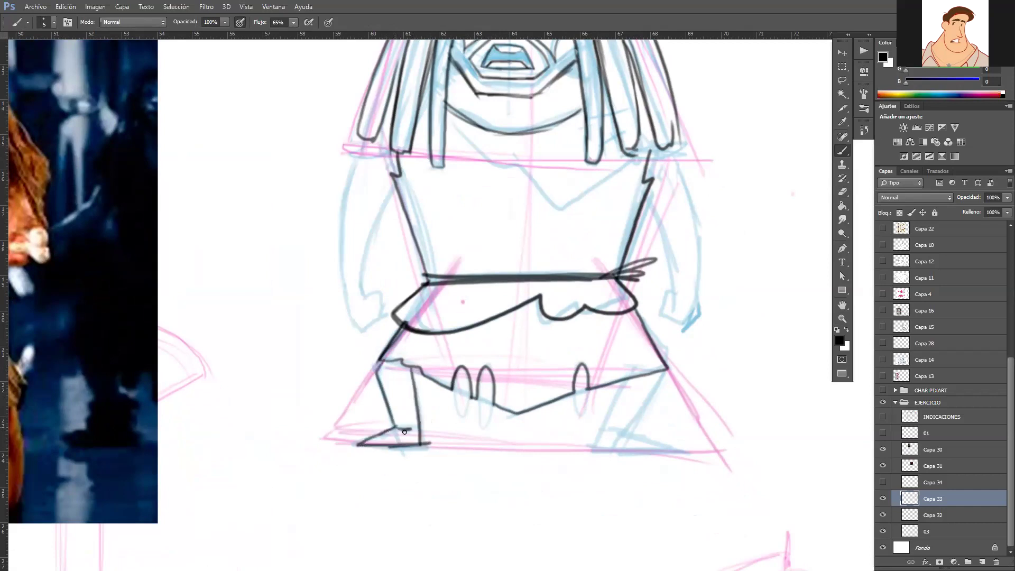
mouse_move(663, 369)
mouse_down()
mouse_move(627, 427)
mouse_move(632, 440)
mouse_move(671, 453)
mouse_up()
mouse_move(628, 377)
mouse_down()
mouse_move(598, 447)
mouse_move(647, 450)
mouse_move(605, 449)
mouse_up()
- Ink the caveman's left-hand arm in black from below the hair, with curved outer and inner edges and a small fist
key(z)
drag(626, 404, 609, 342)
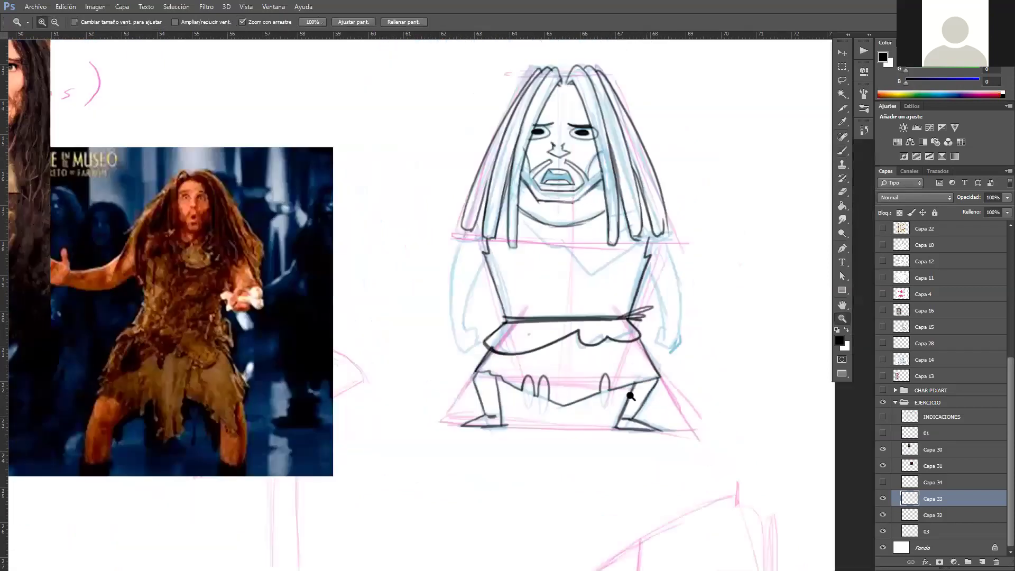
drag(523, 288, 496, 322)
key(b)
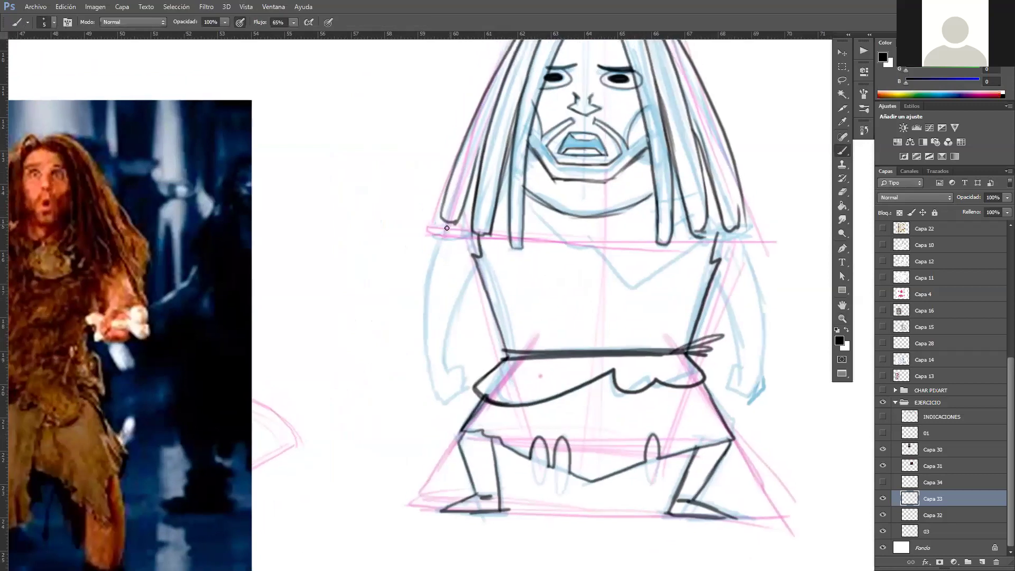
drag(447, 226, 436, 388)
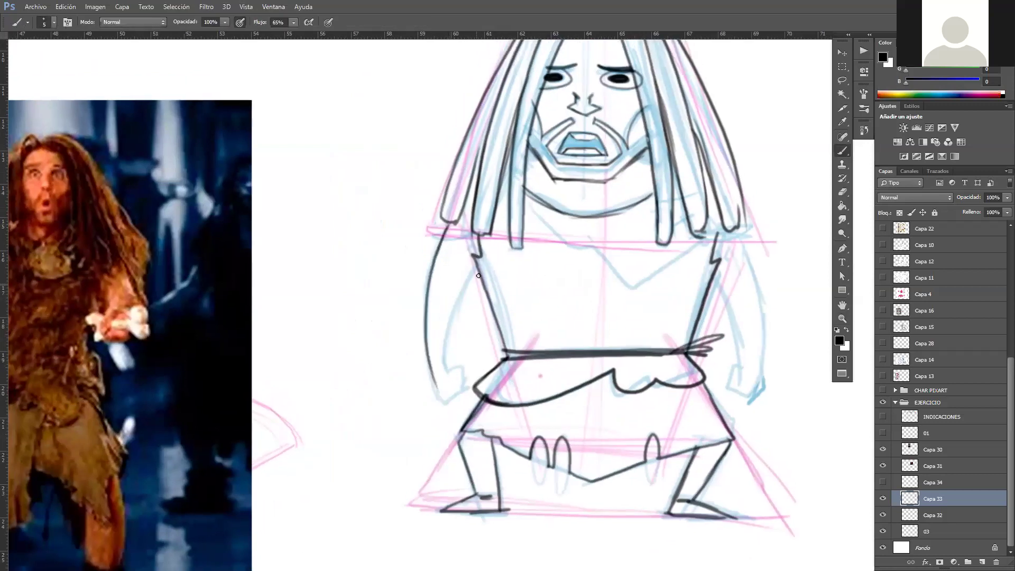
mouse_move(478, 264)
mouse_down()
mouse_move(445, 338)
mouse_move(447, 378)
mouse_move(463, 375)
mouse_up()
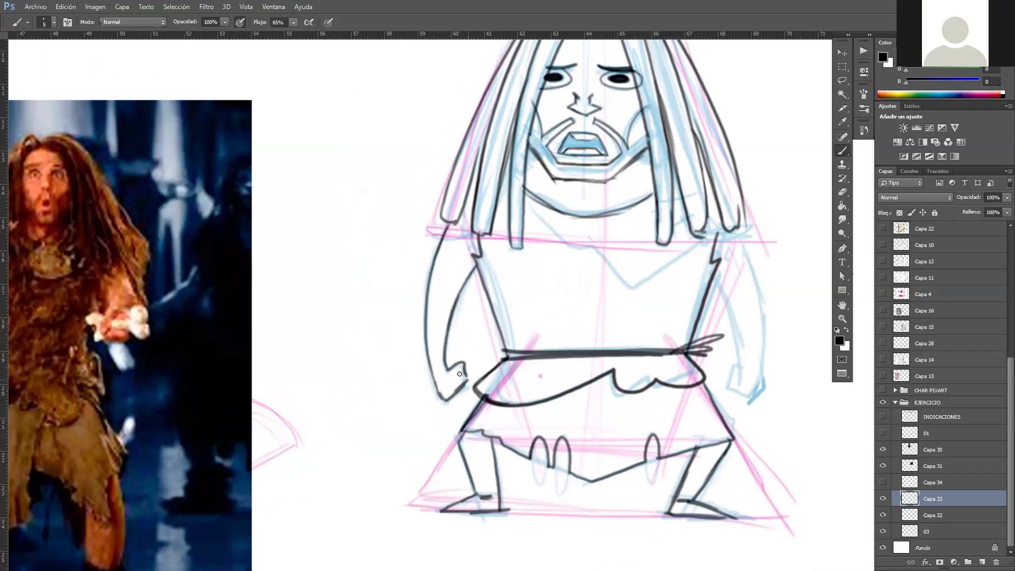
- Ink the curved inner edge of the right-hand arm down to the hand, undoing unsatisfactory strokes
drag(714, 276, 736, 370)
key(ctrl+z)
drag(714, 275, 743, 369)
drag(735, 230, 764, 333)
key(ctrl+z)
- Ink the tunic's V-shaped neckline below the curved line under the beard, between the front dreadlocks
drag(688, 337, 561, 356)
key(z)
drag(484, 312, 553, 335)
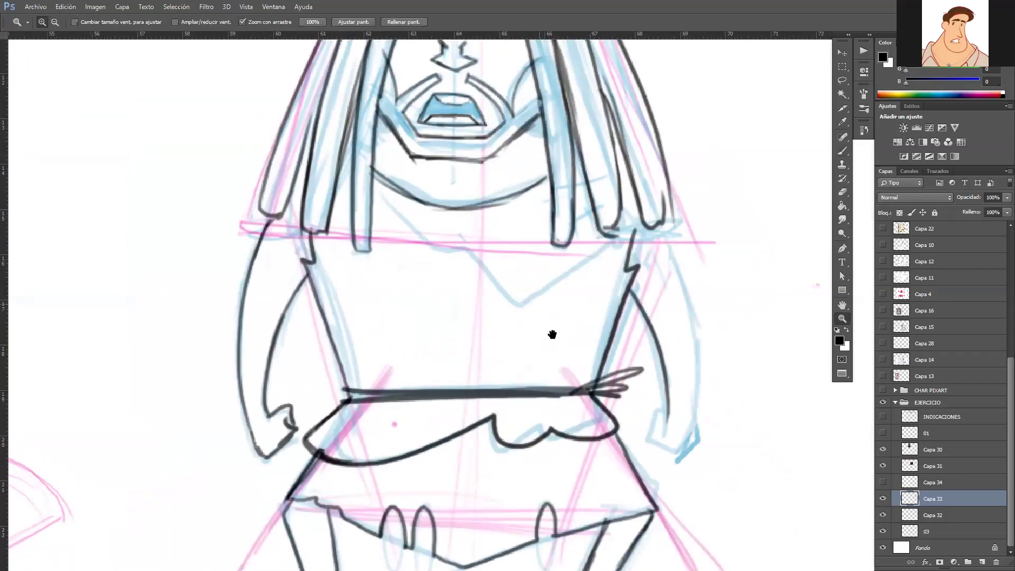
drag(541, 299, 560, 367)
key(b)
mouse_move(390, 249)
mouse_down()
mouse_move(450, 283)
mouse_move(572, 264)
mouse_up()
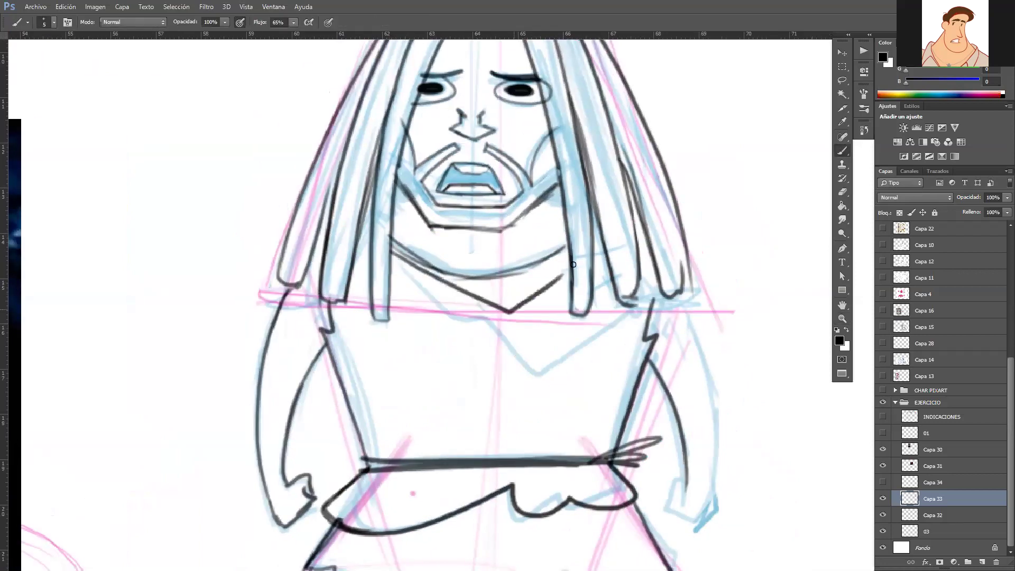
drag(532, 300, 569, 273)
drag(502, 275, 573, 242)
drag(498, 292, 528, 394)
mouse_move(545, 327)
mouse_down()
mouse_move(596, 319)
mouse_move(587, 321)
mouse_up()
key(ctrl+z)
key(ctrl+z)
drag(417, 316, 457, 325)
mouse_move(548, 325)
mouse_down()
mouse_move(594, 319)
mouse_move(530, 335)
mouse_up()
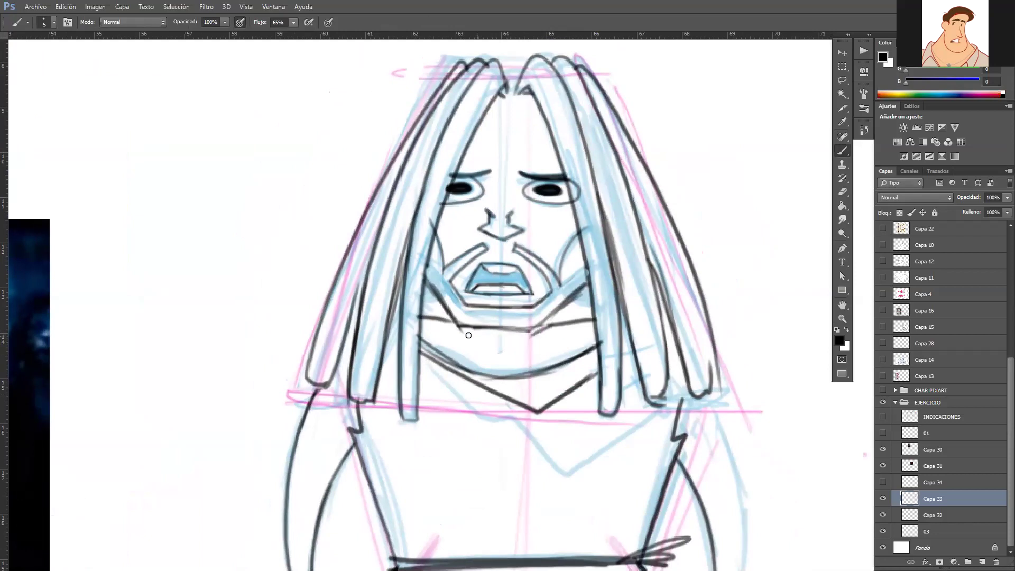
key(ctrl+alt+z)
key(ctrl+alt+z)
key(ctrl+alt+z)
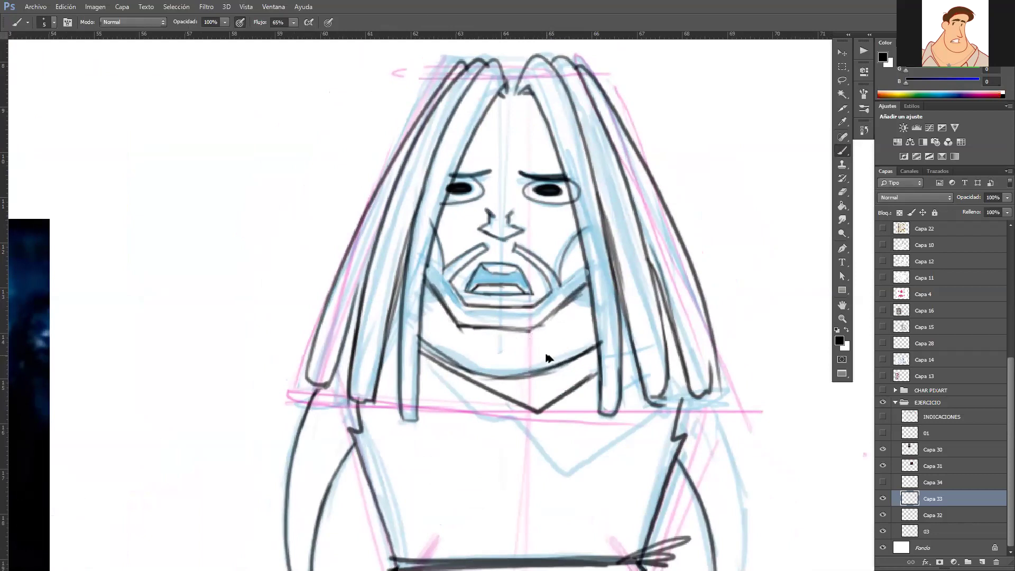
drag(419, 318, 497, 344)
key(ctrl+alt+z)
key(ctrl+alt+z)
- Ink two fold lines slanting inward beneath the chin from the front dreadlocks on both sides
mouse_move(422, 328)
mouse_down()
mouse_move(503, 345)
mouse_move(595, 329)
mouse_move(526, 336)
mouse_up()
key(ctrl+alt+z)
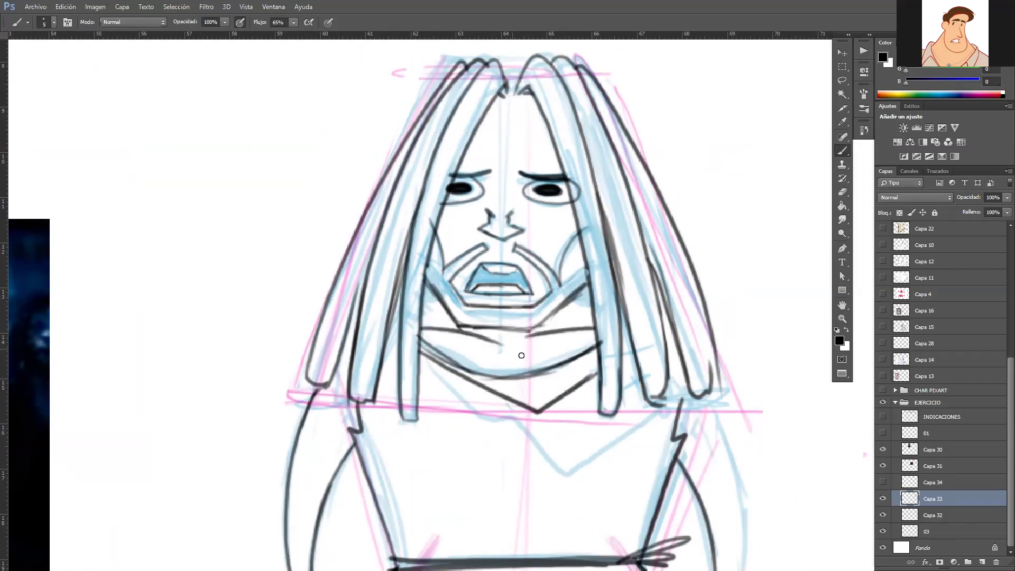
key(ctrl+alt+z)
drag(596, 325, 512, 342)
- Ink the outer edge of the right-hand arm and its fist, redoing the stroke until it follows the sketch
key(z)
alt+click(561, 354)
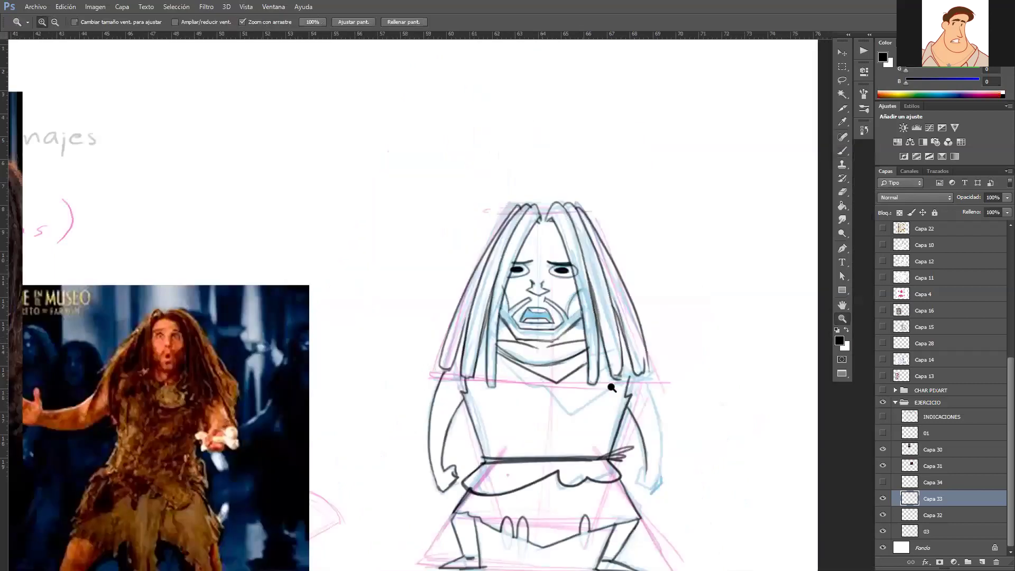
drag(562, 377, 524, 284)
key(b)
drag(623, 277, 639, 459)
key(ctrl+z)
mouse_move(623, 280)
mouse_down()
mouse_move(658, 380)
mouse_move(652, 459)
mouse_up()
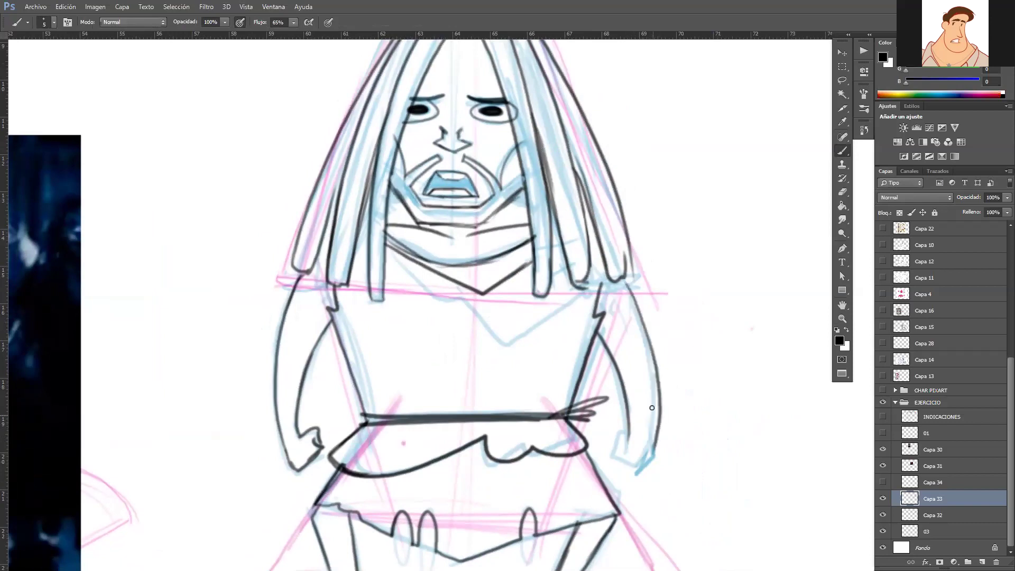
key(ctrl+z)
mouse_move(625, 279)
mouse_down()
mouse_move(645, 432)
mouse_move(632, 469)
mouse_move(648, 421)
mouse_up()
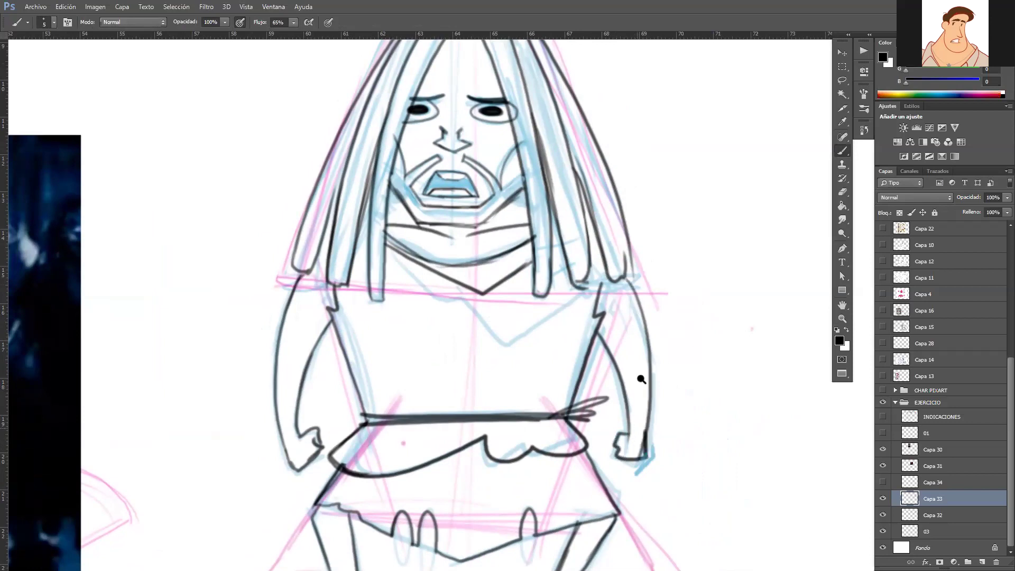
- Erase parts of the fold lines beneath the chin and redraw them in black with cleaner, heavier strokes
key(z)
drag(649, 372, 628, 374)
mouse_move(532, 385)
mouse_down()
mouse_move(555, 386)
mouse_move(544, 399)
mouse_up()
mouse_move(553, 358)
mouse_down()
mouse_move(578, 328)
mouse_move(625, 461)
mouse_up()
key(space)
mouse_move(596, 417)
mouse_down()
mouse_move(564, 429)
mouse_move(613, 429)
mouse_up()
key(e)
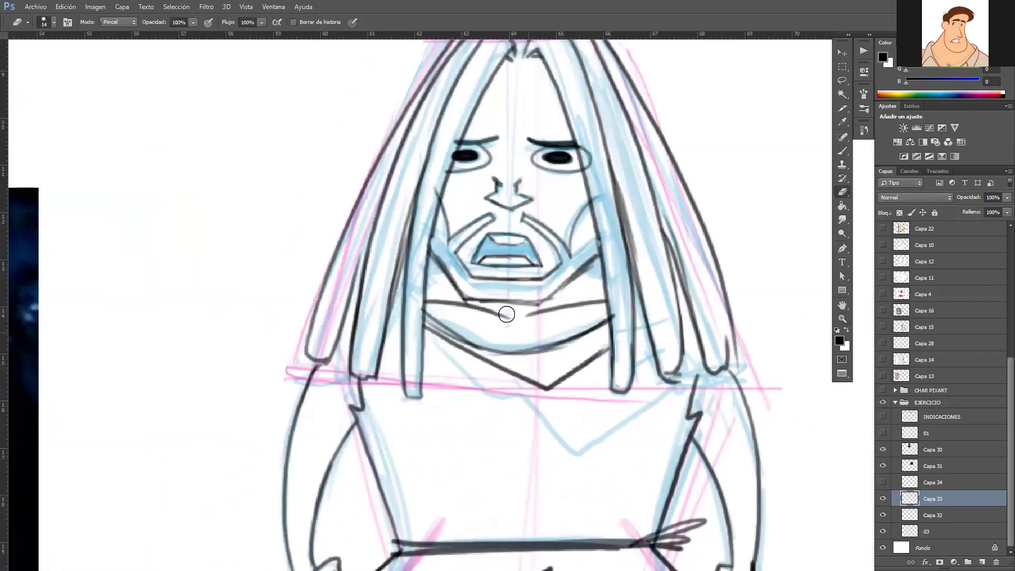
alt+right_click(477, 306)
drag(464, 303, 499, 301)
key(b)
mouse_move(562, 331)
mouse_down()
mouse_move(537, 351)
mouse_move(586, 350)
mouse_up()
key(e)
mouse_move(506, 317)
mouse_down()
mouse_move(414, 297)
mouse_move(478, 306)
mouse_move(611, 296)
mouse_move(545, 314)
mouse_move(613, 305)
mouse_up()
key(b)
mouse_move(406, 301)
mouse_down()
mouse_move(503, 319)
mouse_move(549, 314)
mouse_move(542, 364)
mouse_move(557, 369)
mouse_up()
- Add short parallel dashes across the outer edges of both forearms
key(z)
mouse_move(584, 407)
mouse_down()
mouse_move(569, 367)
mouse_move(533, 395)
mouse_move(550, 392)
mouse_up()
key(b)
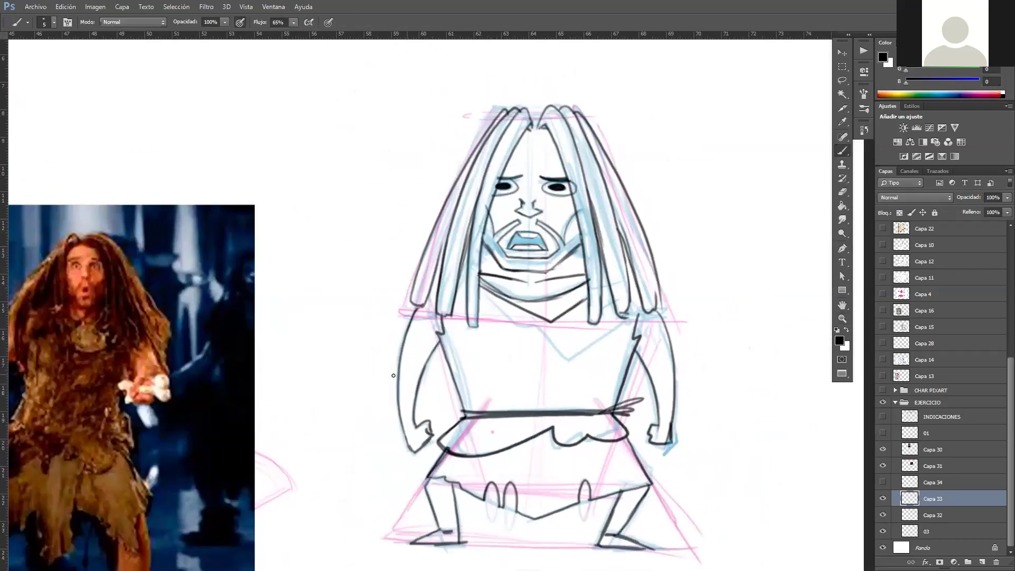
key(ctrl+z)
- Hide the sketch layers Capa 32 and 03 beneath the black line art
key(z)
mouse_move(667, 415)
mouse_down()
mouse_move(650, 426)
mouse_move(662, 431)
mouse_up()
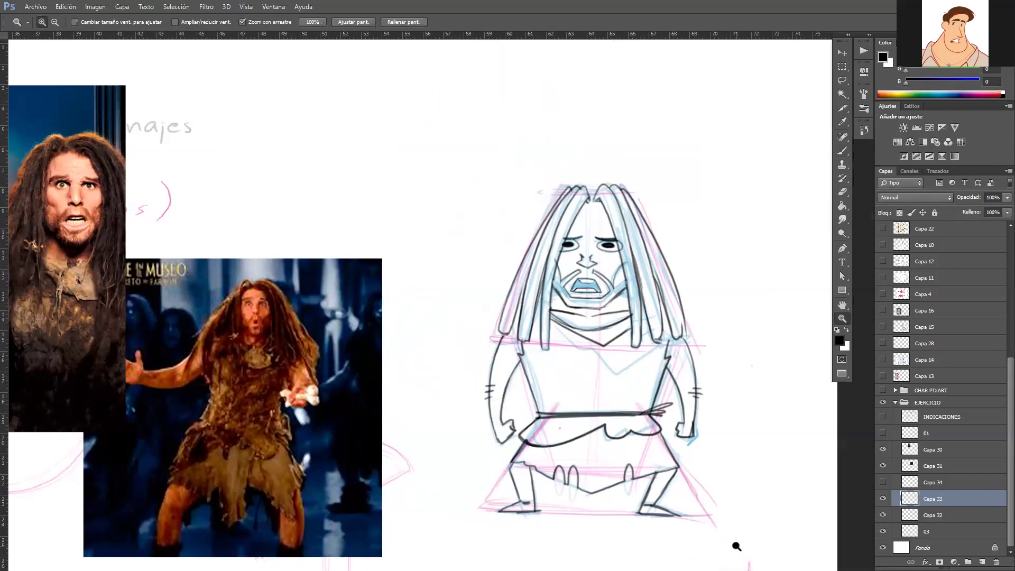
click(883, 531)
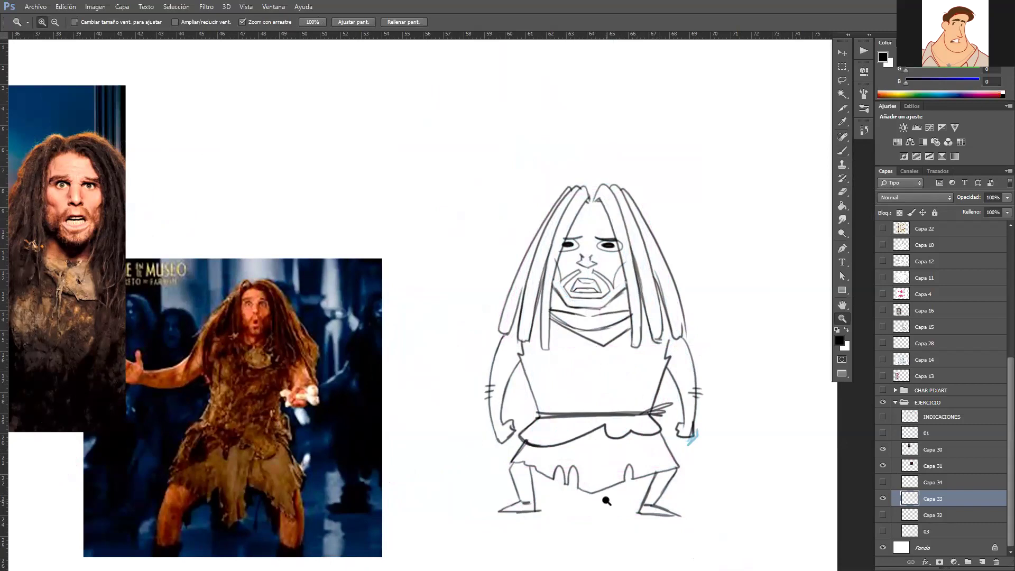
- Join the two front dreadlocks with a short curved line at the parting on top of the head
mouse_move(624, 210)
mouse_down()
mouse_move(623, 349)
mouse_move(629, 319)
mouse_up()
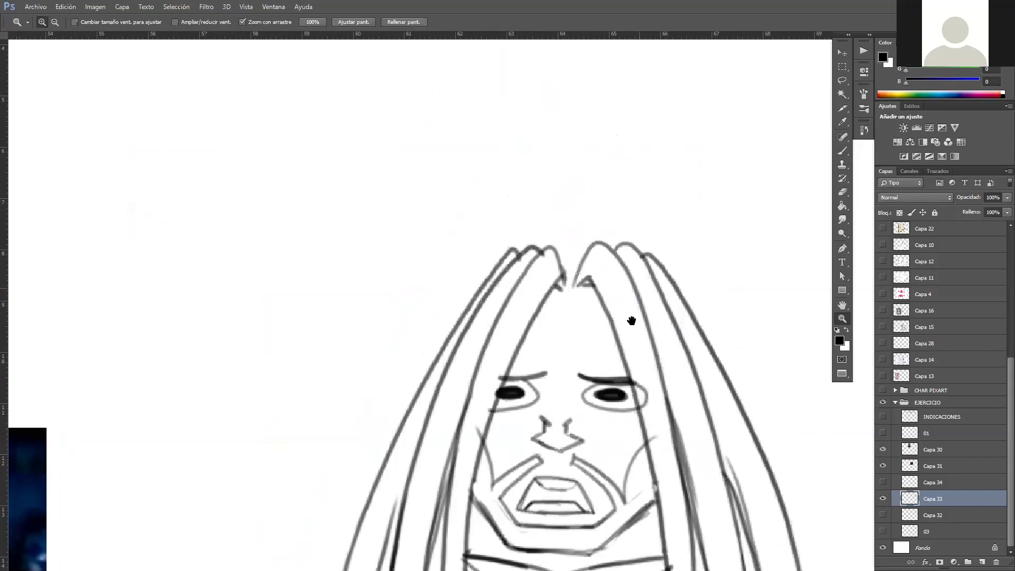
key(b)
drag(557, 256, 587, 255)
key(ctrl+z)
key(z)
drag(615, 331, 601, 357)
drag(629, 396, 642, 183)
drag(635, 242, 632, 276)
mouse_move(624, 173)
mouse_down()
mouse_move(663, 258)
mouse_move(644, 359)
mouse_up()
- Clean up the eyebrows and extend their inner ends upward with thicker black strokes for a worried expression
key(e)
mouse_move(668, 301)
mouse_down()
mouse_move(669, 320)
mouse_move(658, 288)
mouse_move(591, 290)
mouse_up()
key(b)
drag(510, 290, 559, 287)
drag(627, 293, 589, 285)
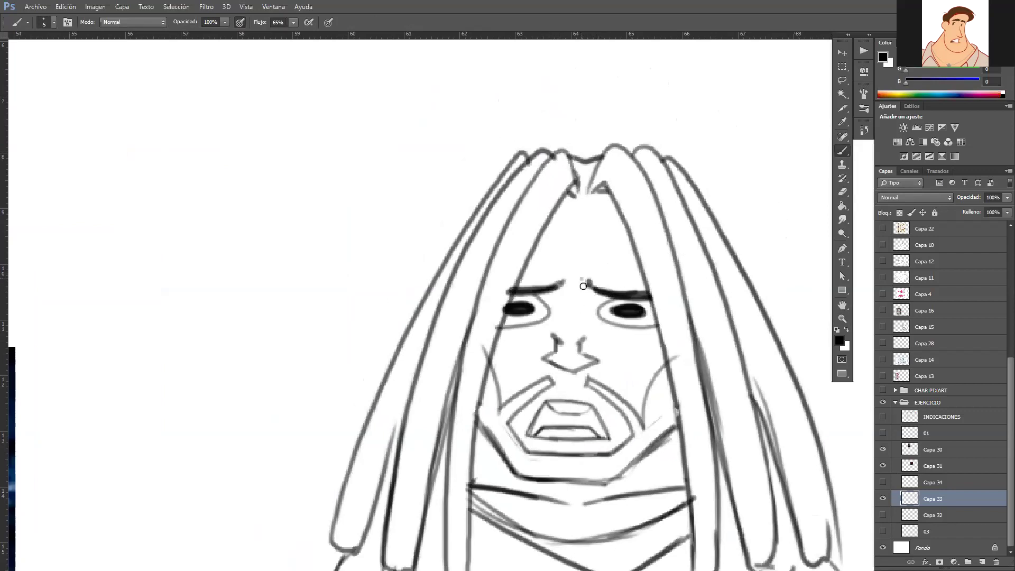
drag(557, 283, 562, 279)
- Draw a small zigzag tear mark on the tunic just above the belt
key(ctrl+space)
mouse_move(602, 357)
mouse_down()
mouse_move(594, 414)
mouse_move(614, 231)
mouse_up()
drag(634, 345, 622, 353)
click(624, 382)
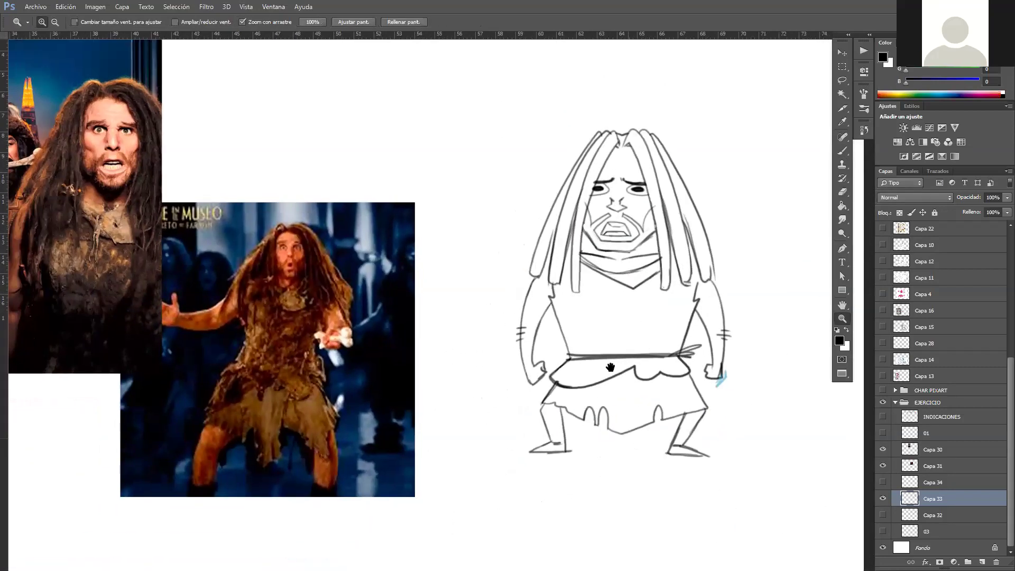
click(585, 340)
alt+click(585, 340)
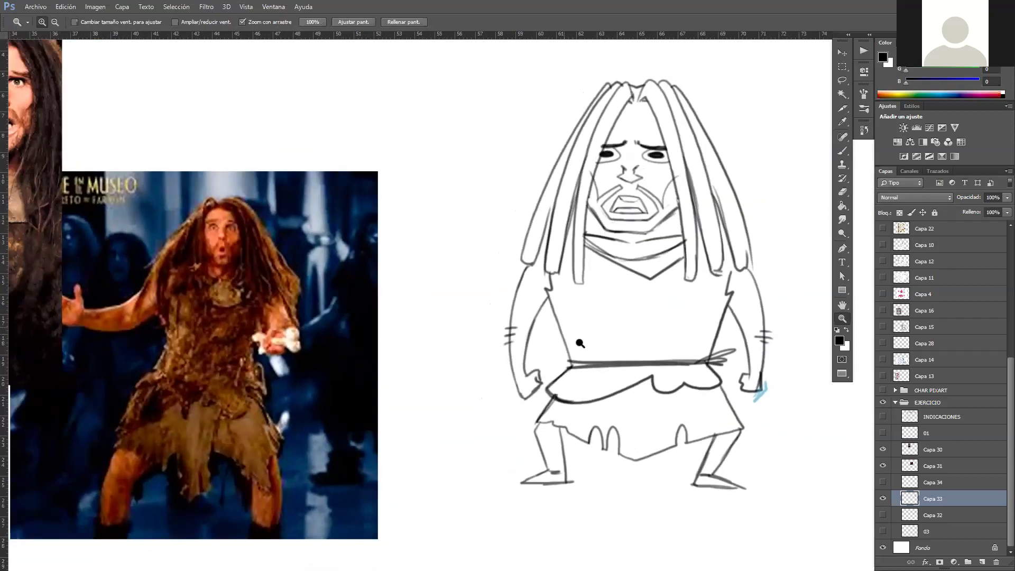
key(b)
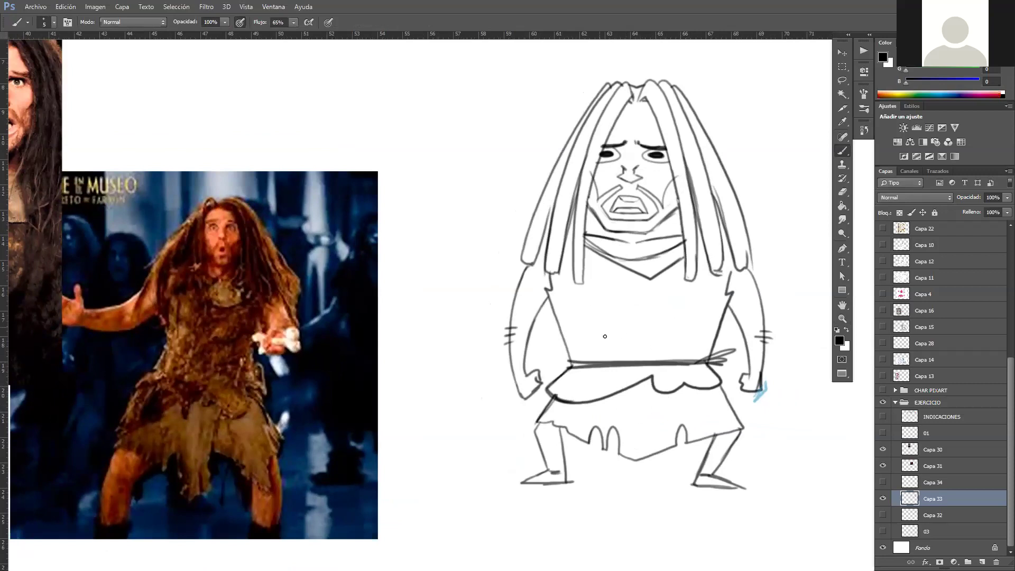
mouse_move(598, 341)
mouse_down()
mouse_move(632, 334)
mouse_move(605, 329)
mouse_move(628, 324)
mouse_up()
key(ctrl+z)
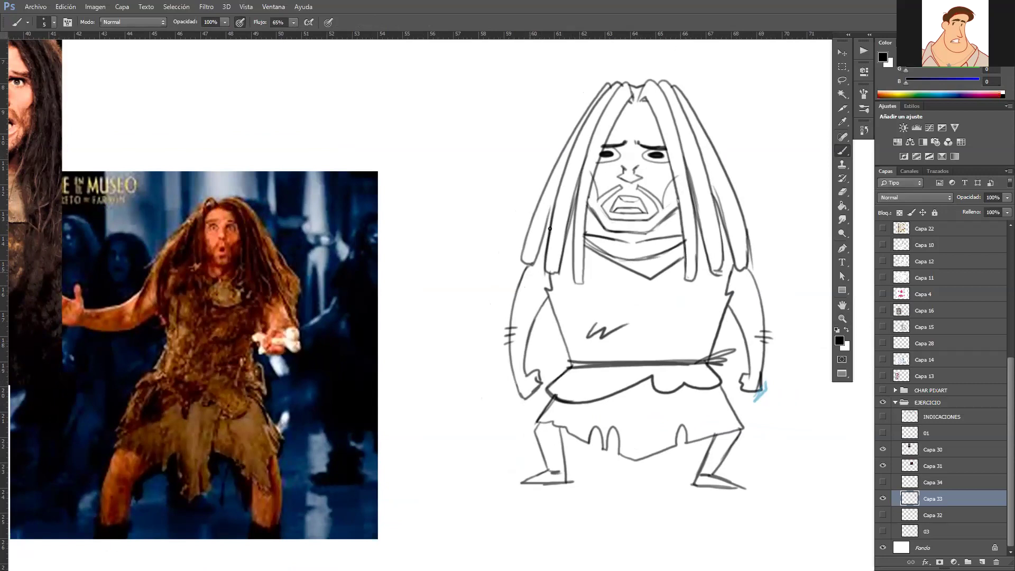
- Draw an extra dreadlock sticking outward from the left side of the hair, undoing unsatisfactory strokes
drag(571, 138, 508, 206)
key(ctrl+z)
drag(570, 137, 503, 205)
key(ctrl+z)
mouse_move(570, 136)
mouse_down()
mouse_move(494, 206)
mouse_move(560, 168)
mouse_up()
- Draw the two edges of a matching dreadlock sticking outward from the right side of the hair
drag(704, 128, 743, 179)
drag(705, 129, 766, 204)
key(ctrl+alt+z)
key(ctrl+alt+z)
drag(700, 124, 760, 196)
mouse_move(713, 145)
mouse_down()
mouse_move(775, 204)
mouse_move(759, 209)
mouse_move(774, 217)
mouse_up()
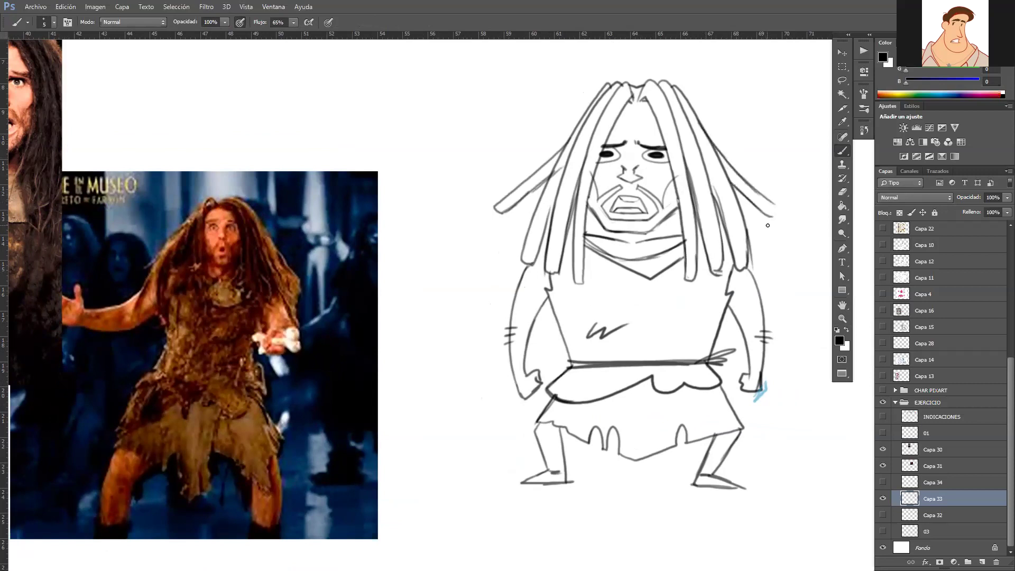
- Draw curved bags under both of the caveman's eyes
key(z)
mouse_move(693, 421)
mouse_down()
mouse_move(680, 423)
mouse_move(693, 408)
mouse_move(598, 467)
mouse_move(626, 458)
mouse_up()
drag(573, 261, 632, 316)
key(b)
key(ctrl+z)
drag(492, 314, 530, 304)
- Fill the inside of the open mouth with black around the teeth
key(z)
mouse_move(622, 359)
mouse_down()
mouse_move(590, 370)
mouse_move(629, 382)
mouse_up()
key(b)
mouse_move(557, 367)
mouse_down()
mouse_move(566, 351)
mouse_move(550, 380)
mouse_move(576, 355)
mouse_move(556, 378)
mouse_move(575, 362)
mouse_move(608, 363)
mouse_move(624, 376)
mouse_move(614, 363)
mouse_move(627, 376)
mouse_move(553, 377)
mouse_move(629, 372)
mouse_move(571, 369)
mouse_move(565, 353)
mouse_move(590, 359)
mouse_up()
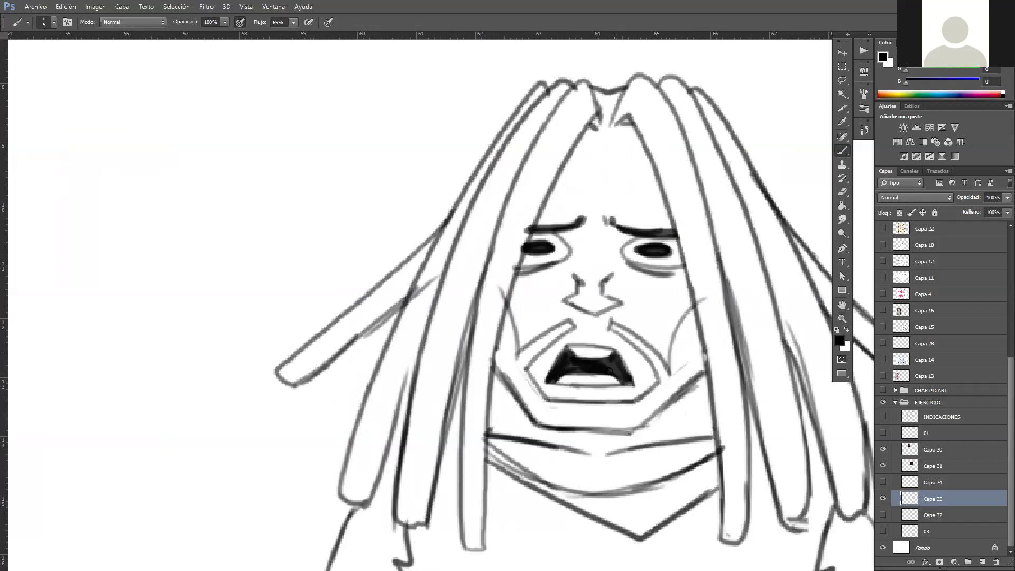
- Fill the small gaps between the jaw corners and the front dreadlocks with black on both sides
key(z)
drag(641, 382, 587, 382)
mouse_move(673, 373)
mouse_down()
mouse_move(647, 374)
mouse_move(661, 366)
mouse_up()
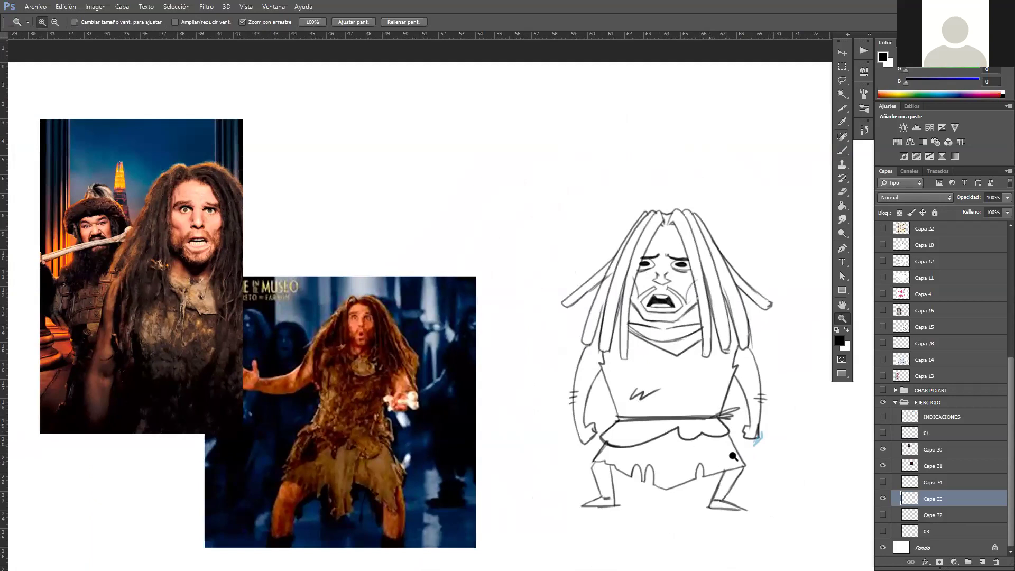
drag(705, 445, 672, 452)
click(672, 452)
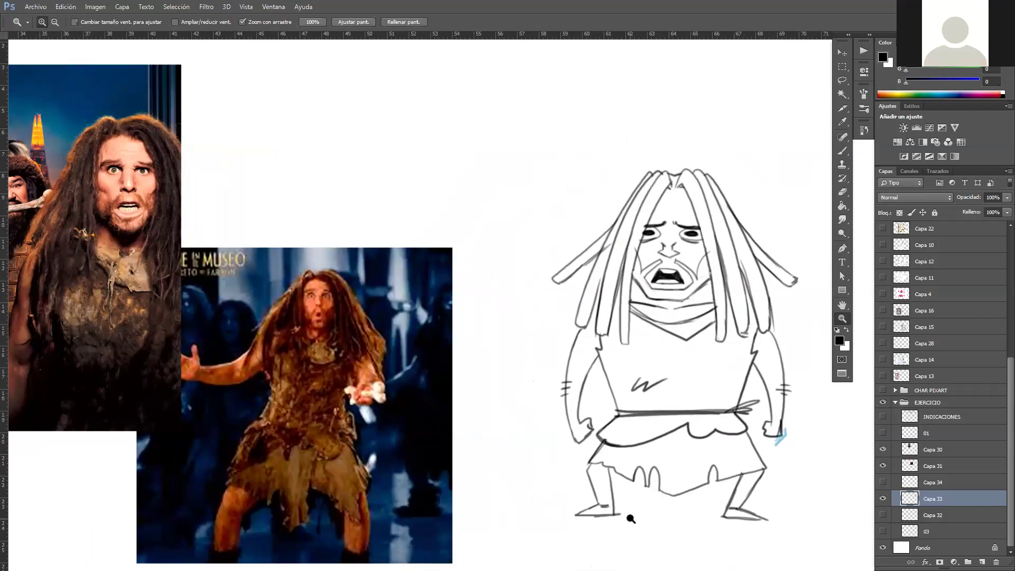
mouse_move(722, 485)
mouse_down()
mouse_move(692, 504)
mouse_move(698, 514)
mouse_move(714, 497)
mouse_up()
mouse_move(629, 421)
mouse_down()
mouse_move(664, 547)
mouse_move(650, 435)
mouse_move(629, 435)
mouse_up()
key(b)
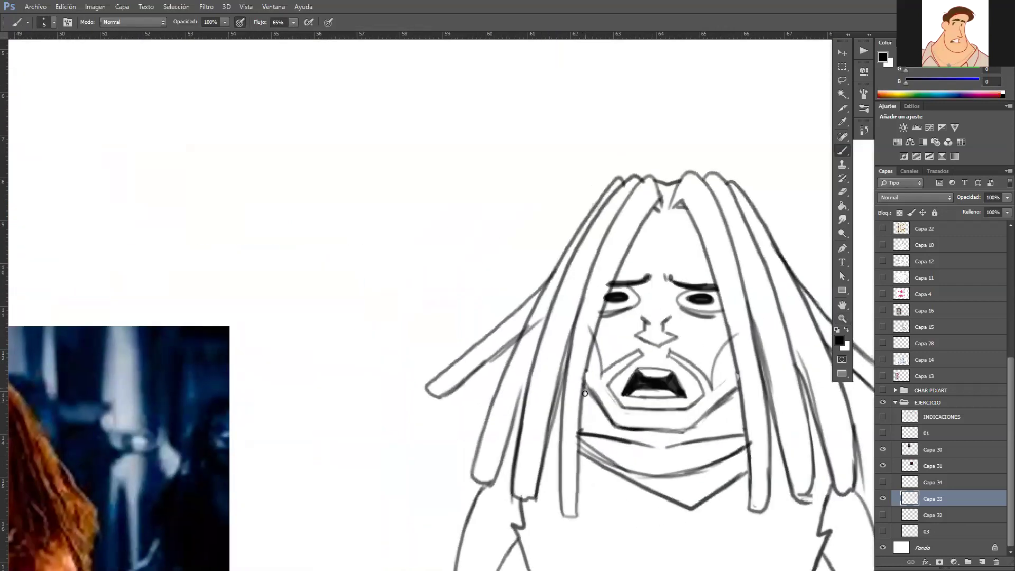
key(ctrl+z)
mouse_move(583, 403)
mouse_down()
mouse_move(593, 402)
mouse_move(584, 392)
mouse_move(590, 403)
mouse_up()
drag(726, 400, 739, 403)
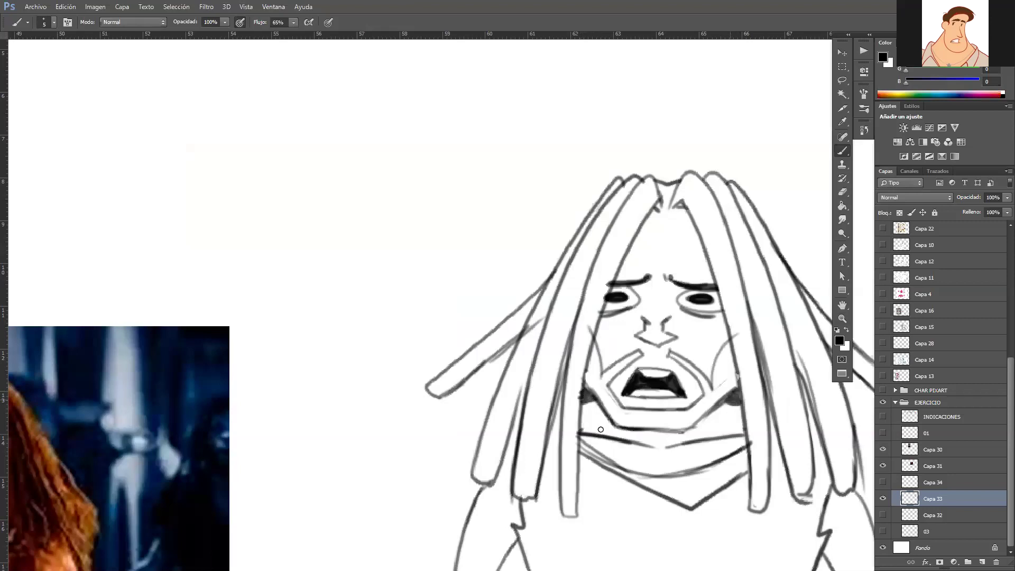
key(e)
key(z)
drag(593, 386, 545, 428)
drag(524, 349, 572, 287)
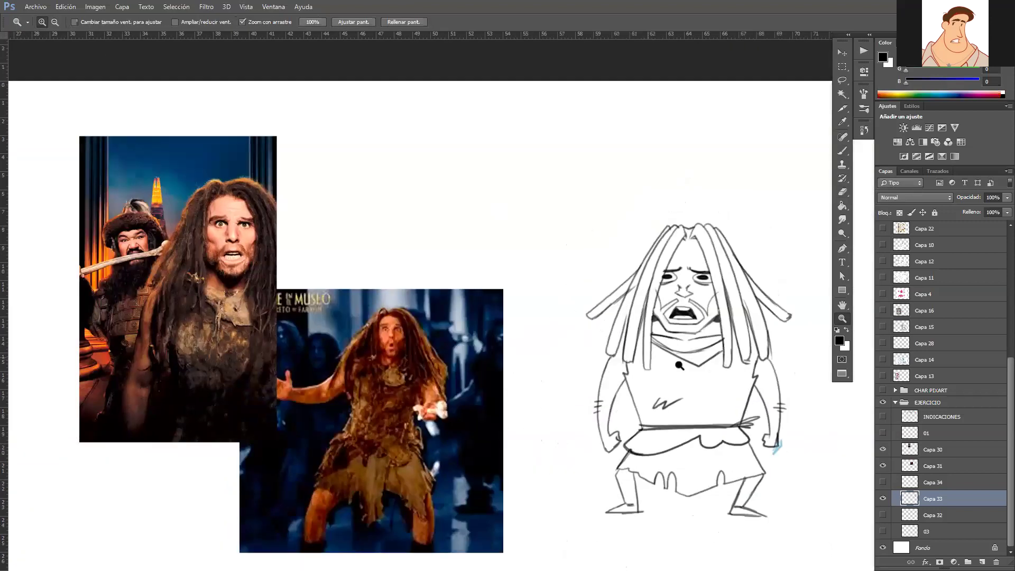
click(626, 368)
key(e)
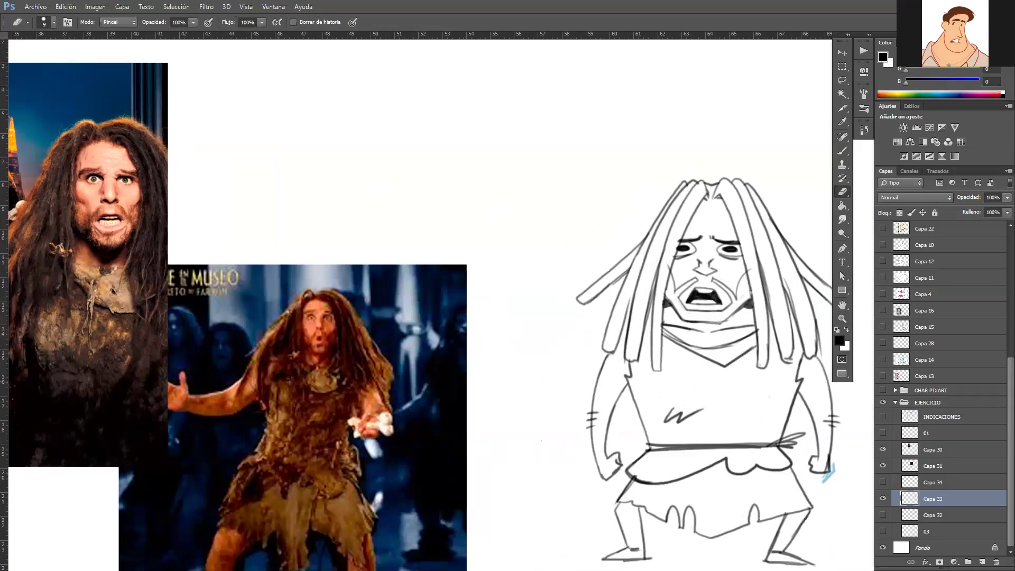
- Switch to the Chrome window and open the tab with the "EMPERADOR CHINO" image search
key(super)
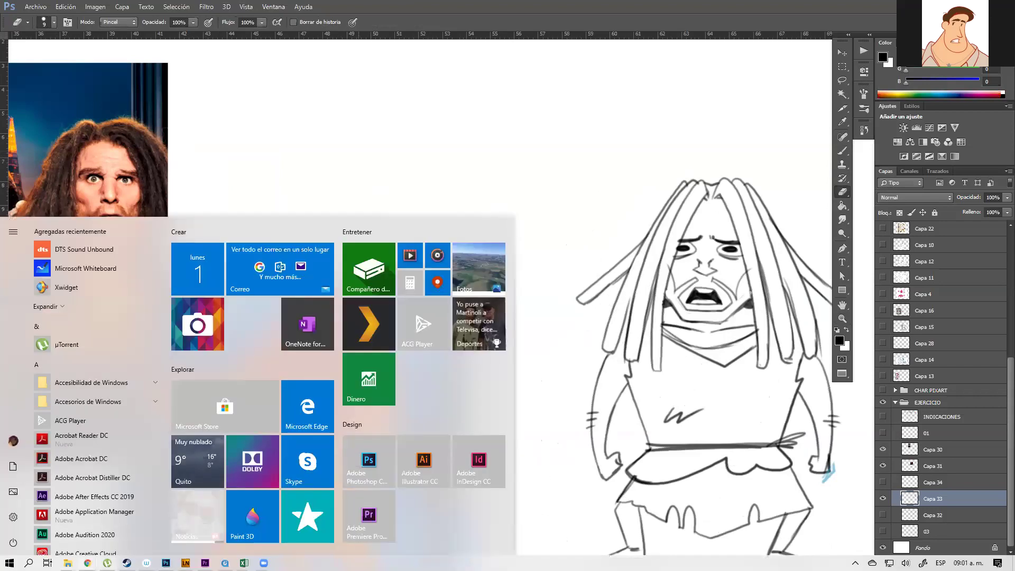
mouse_move(88, 562)
click(241, 523)
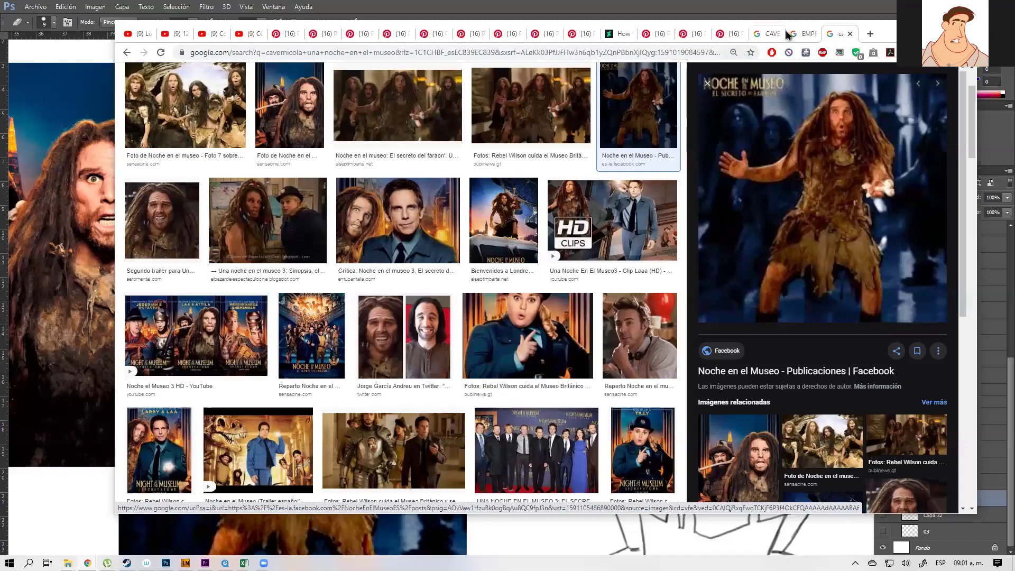
click(799, 34)
- Replace the image search query with "concept art the crocks" and run the search
triple_click(393, 86)
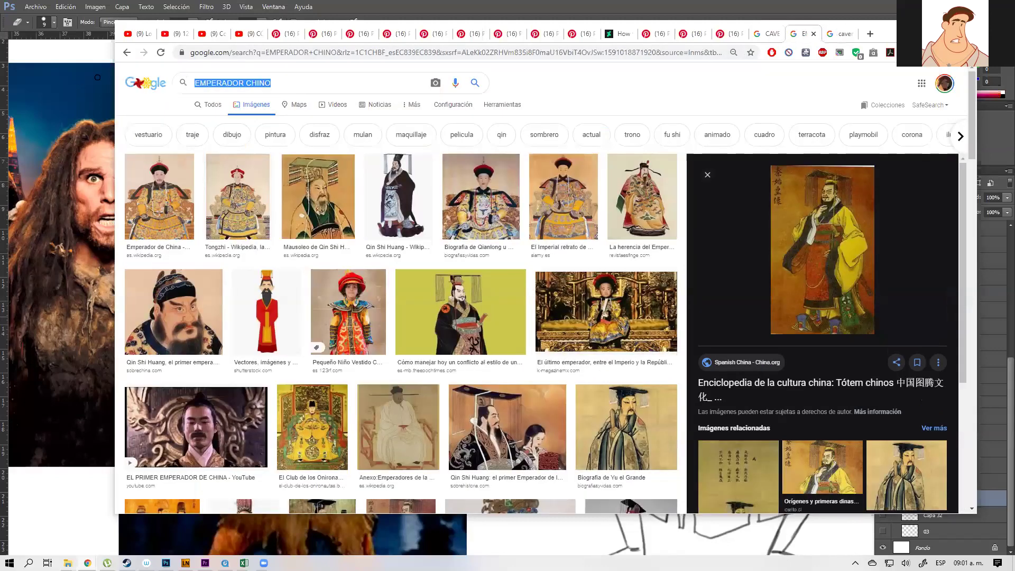
text(con)
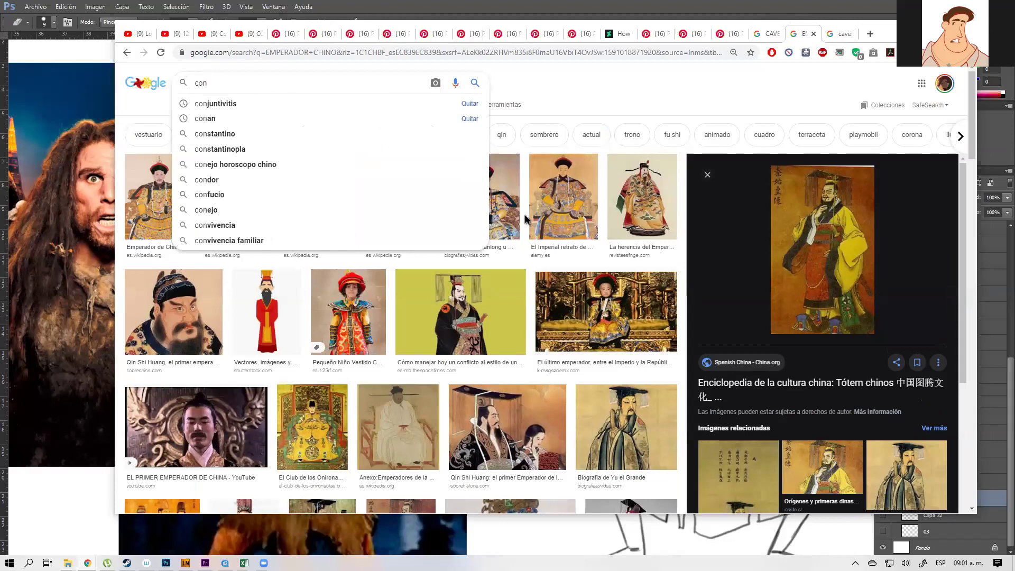
text(cept art)
text( the cr)
text(oo)
text(ks)
key(Return)
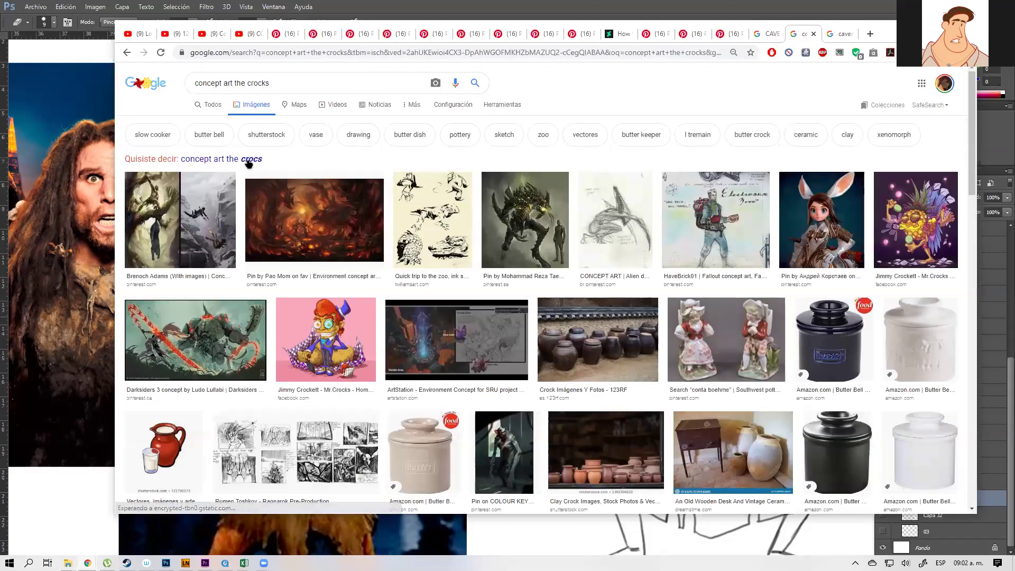
- Correct the image search query to "concept art the croods" and run the search
click(248, 159)
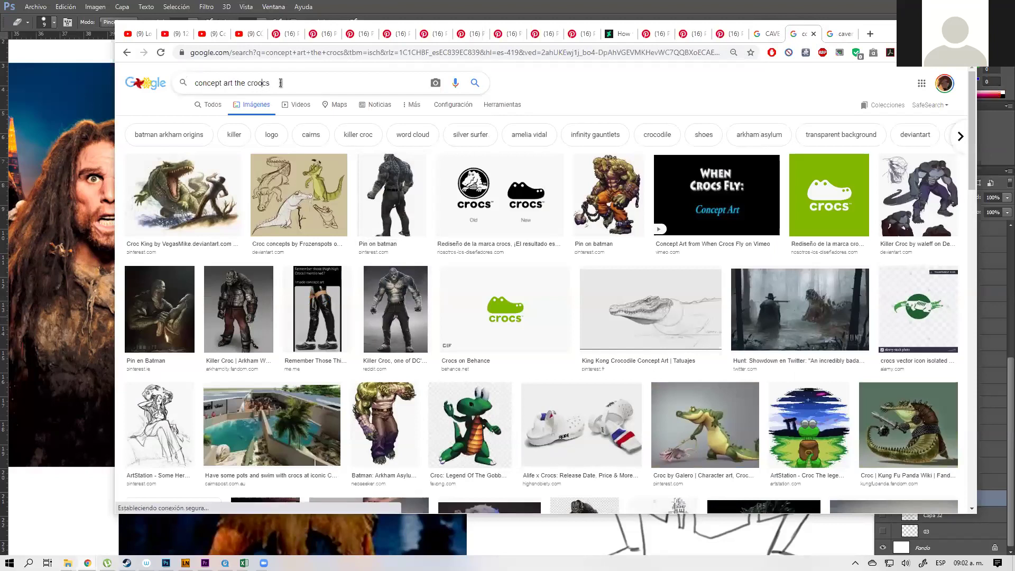
click(280, 83)
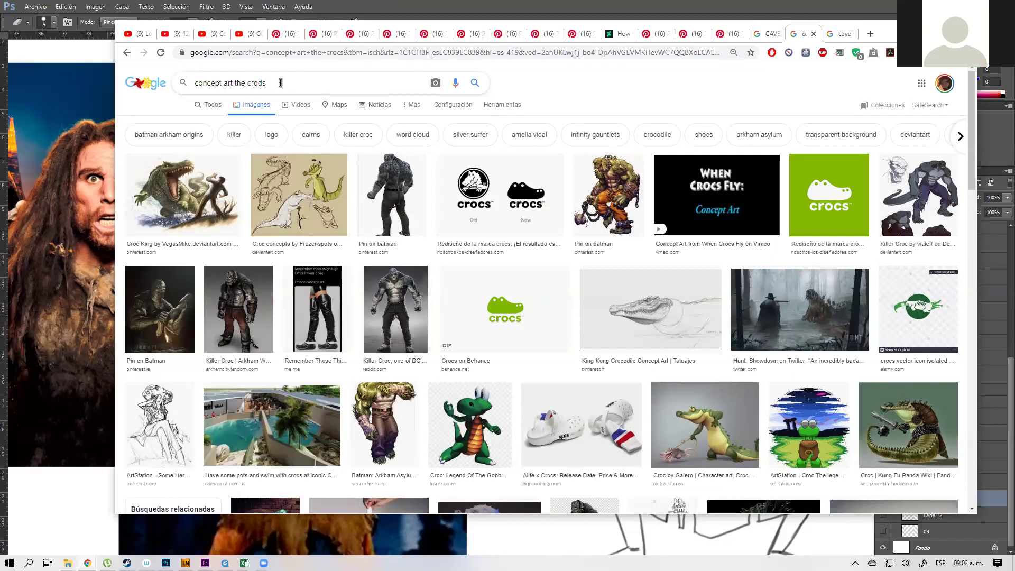
key(Return)
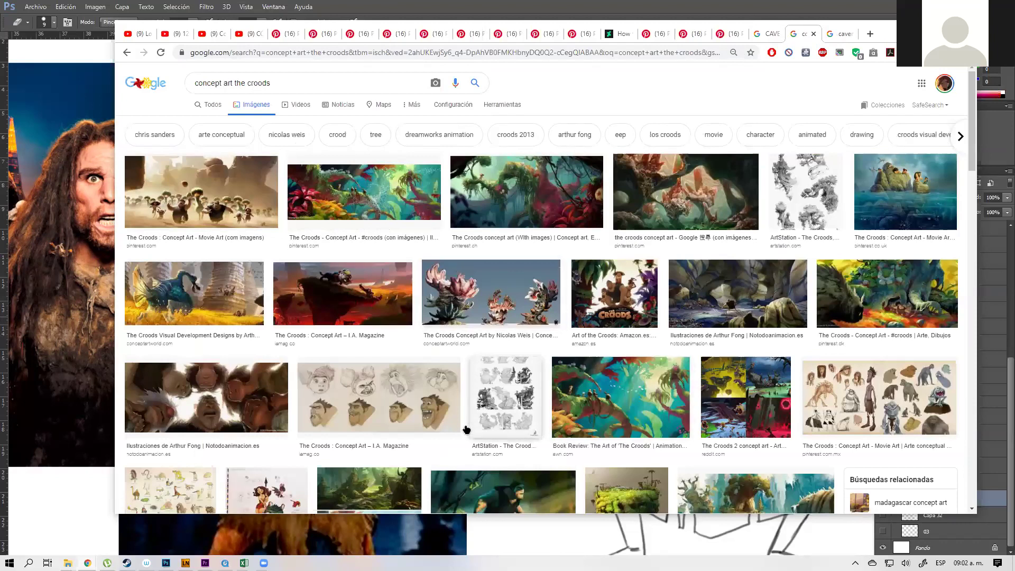
- Preview the Croods result with the eight caveman head sketches and open its source article on iamag.co
click(419, 405)
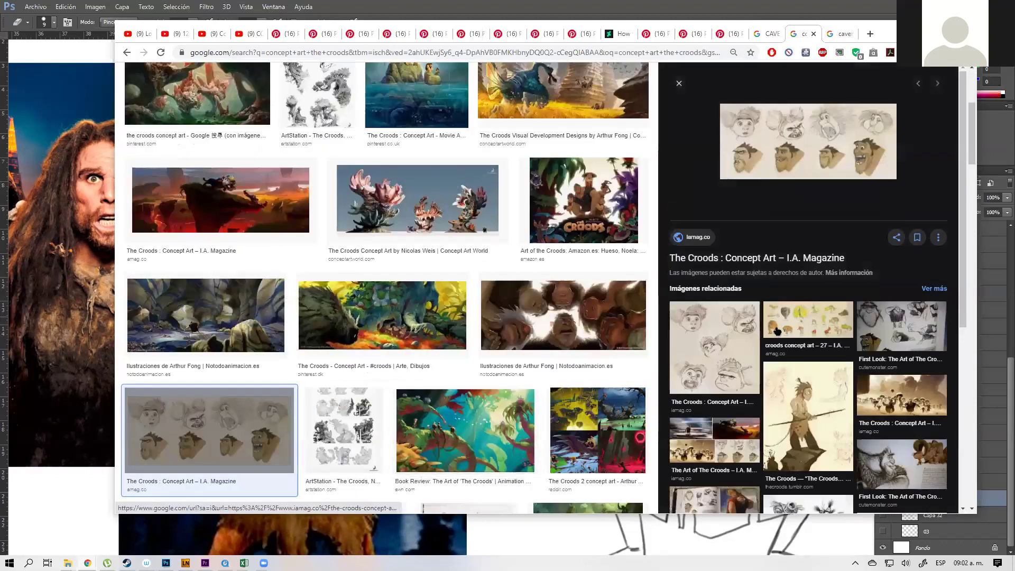
click(793, 115)
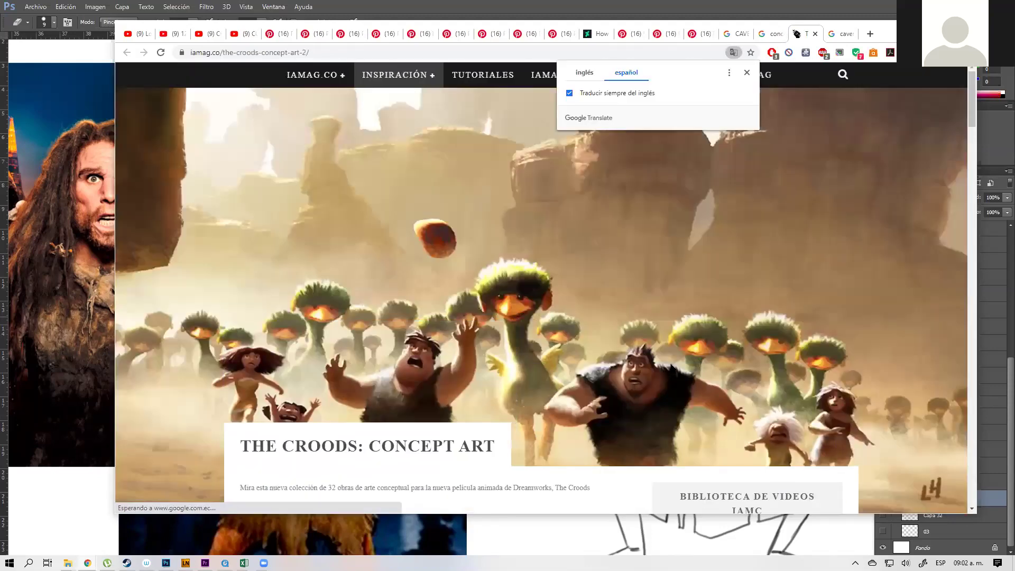
scroll(672, 366, down, 2)
scroll(672, 366, down, 8)
scroll(672, 367, up, 4)
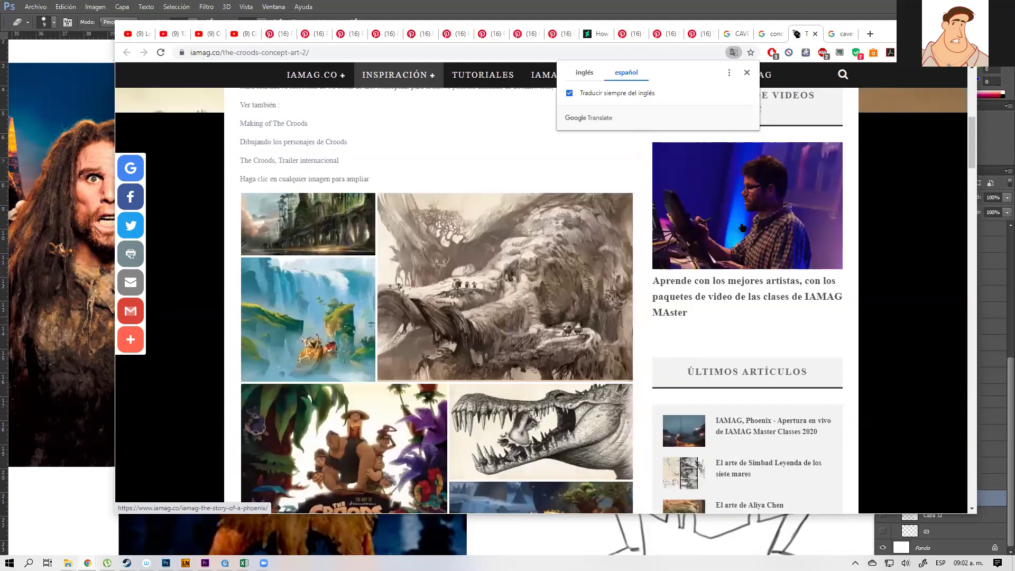
- Dismiss the translation popup and maximize the browser window showing the Croods concept art article
click(747, 73)
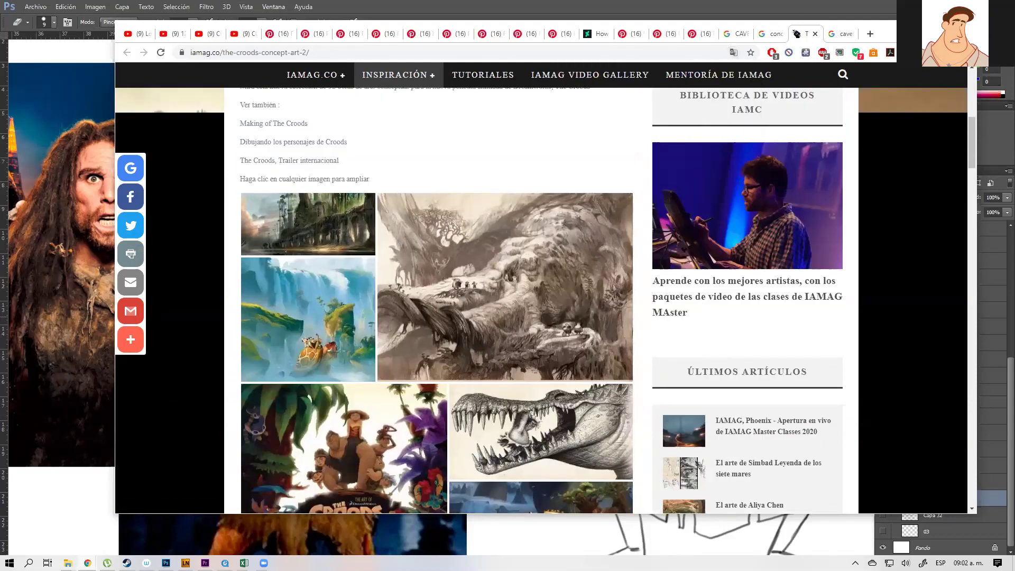
click(941, 28)
scroll(338, 366, up, 5)
scroll(339, 366, down, 3)
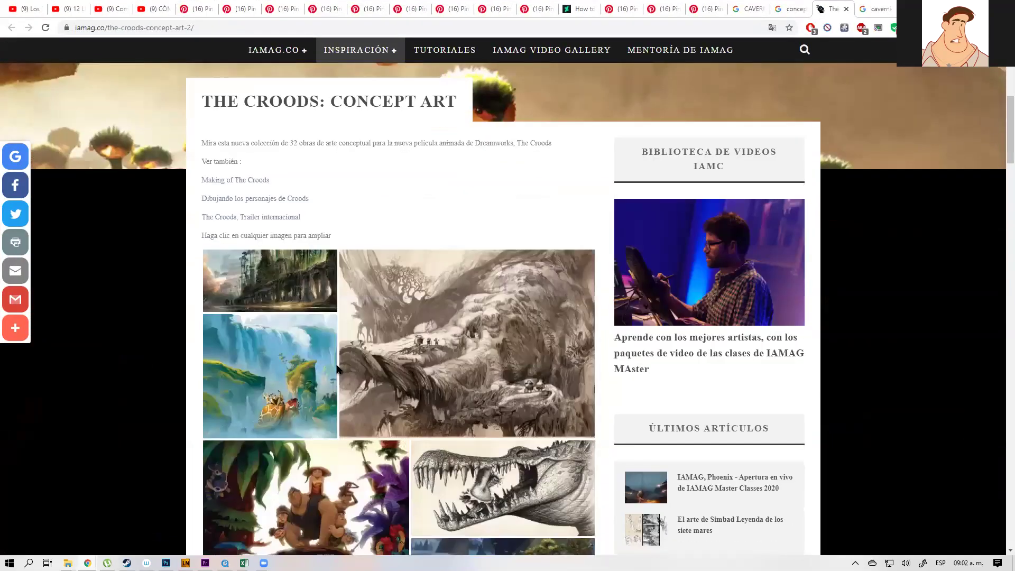
- Enlarge the gallery image with the sheet of caveman and ape-like character sketches to examine the designs
scroll(337, 368, down, 3)
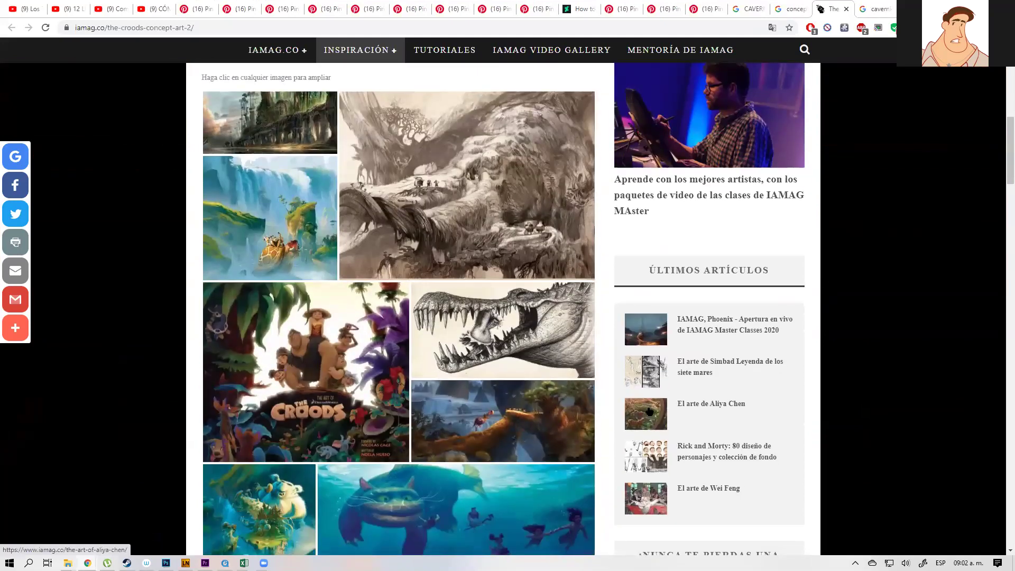
scroll(650, 411, down, 5)
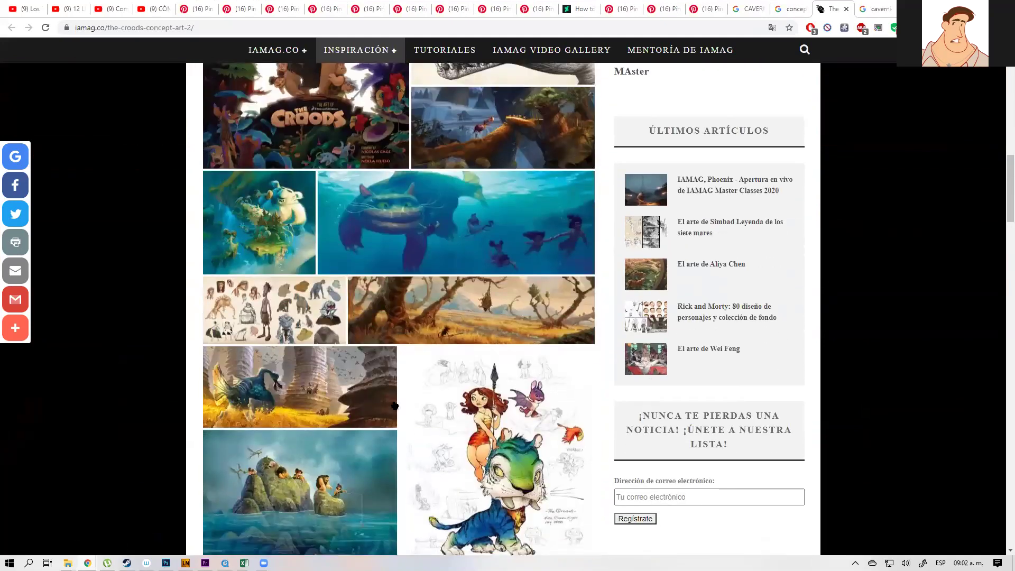
click(327, 315)
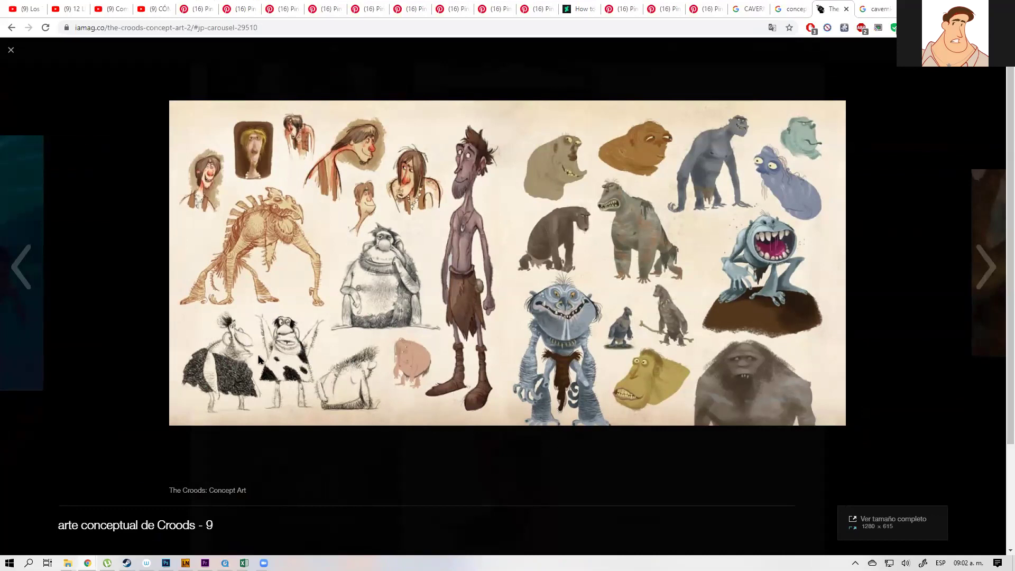
key(Right)
key(Left)
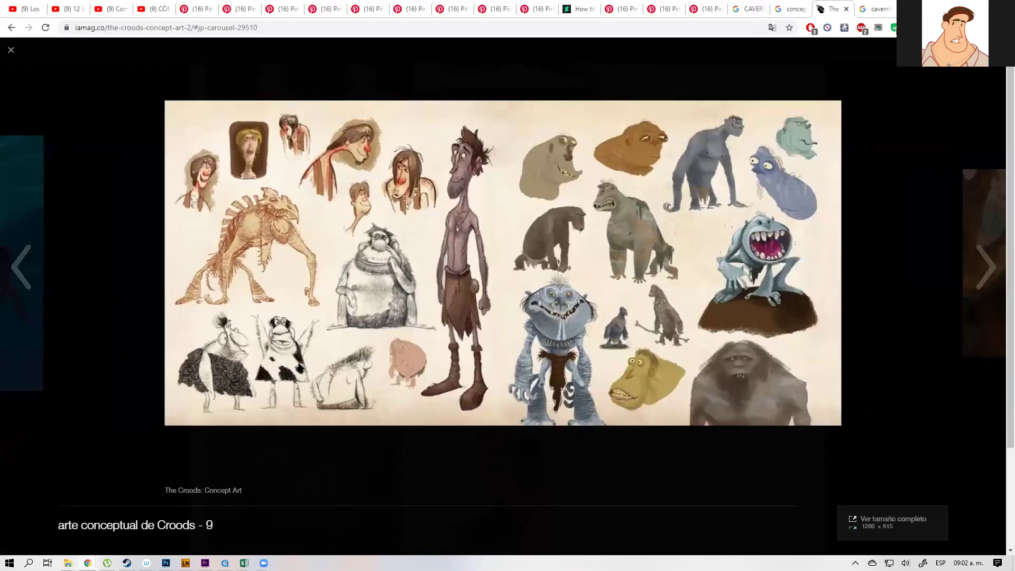